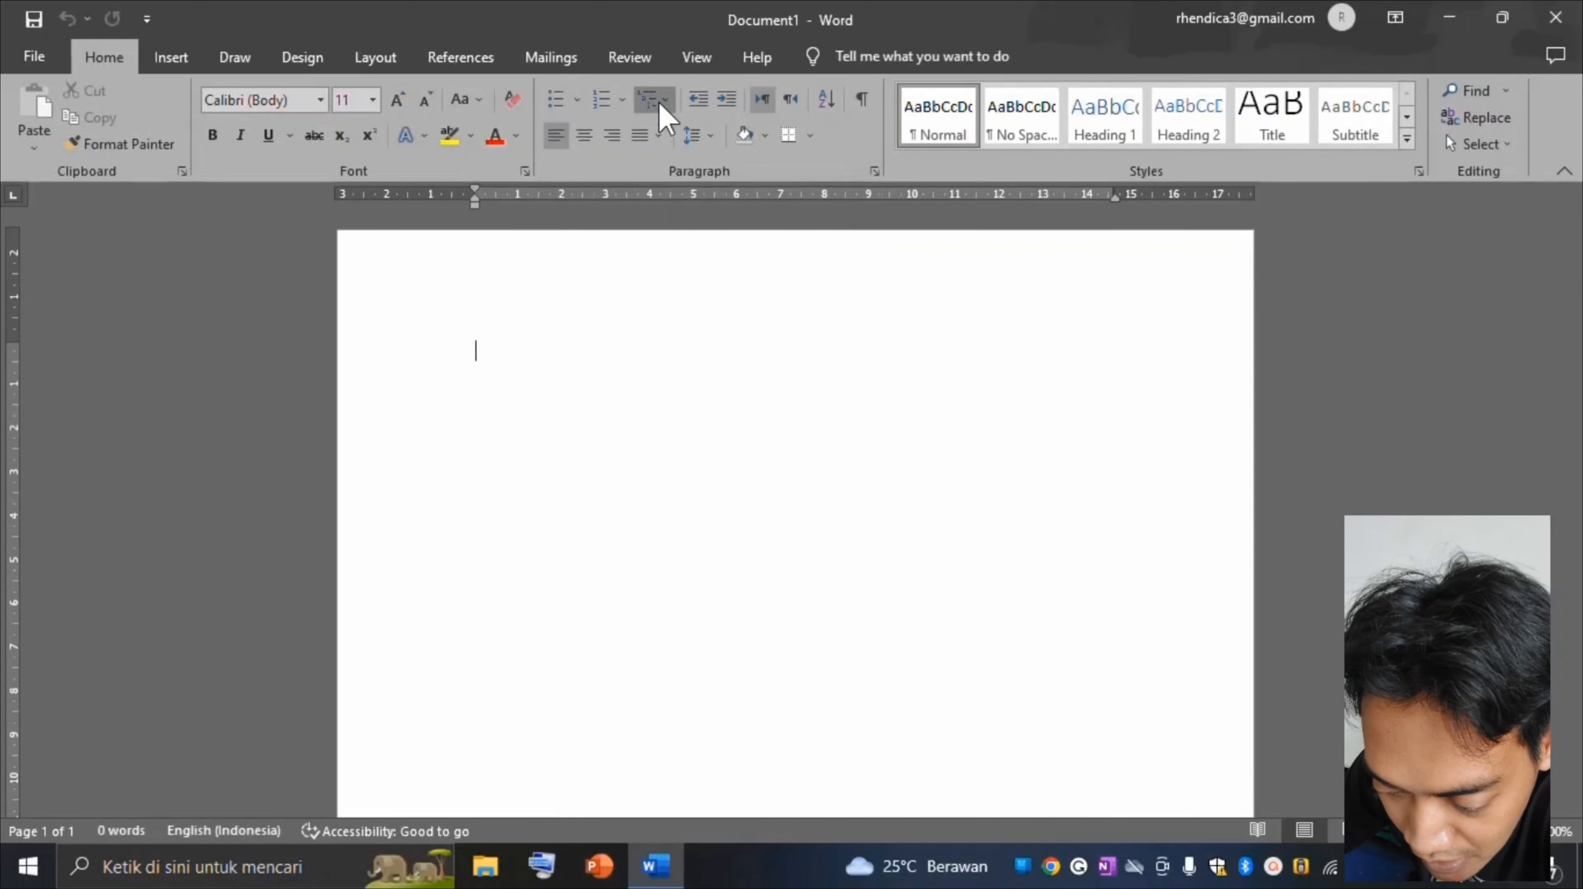
Start defining a new multilevel list with all options shown, and link level 1 to the Heading 1 style.
{"action": "left_click", "coordinate": [660, 105]}
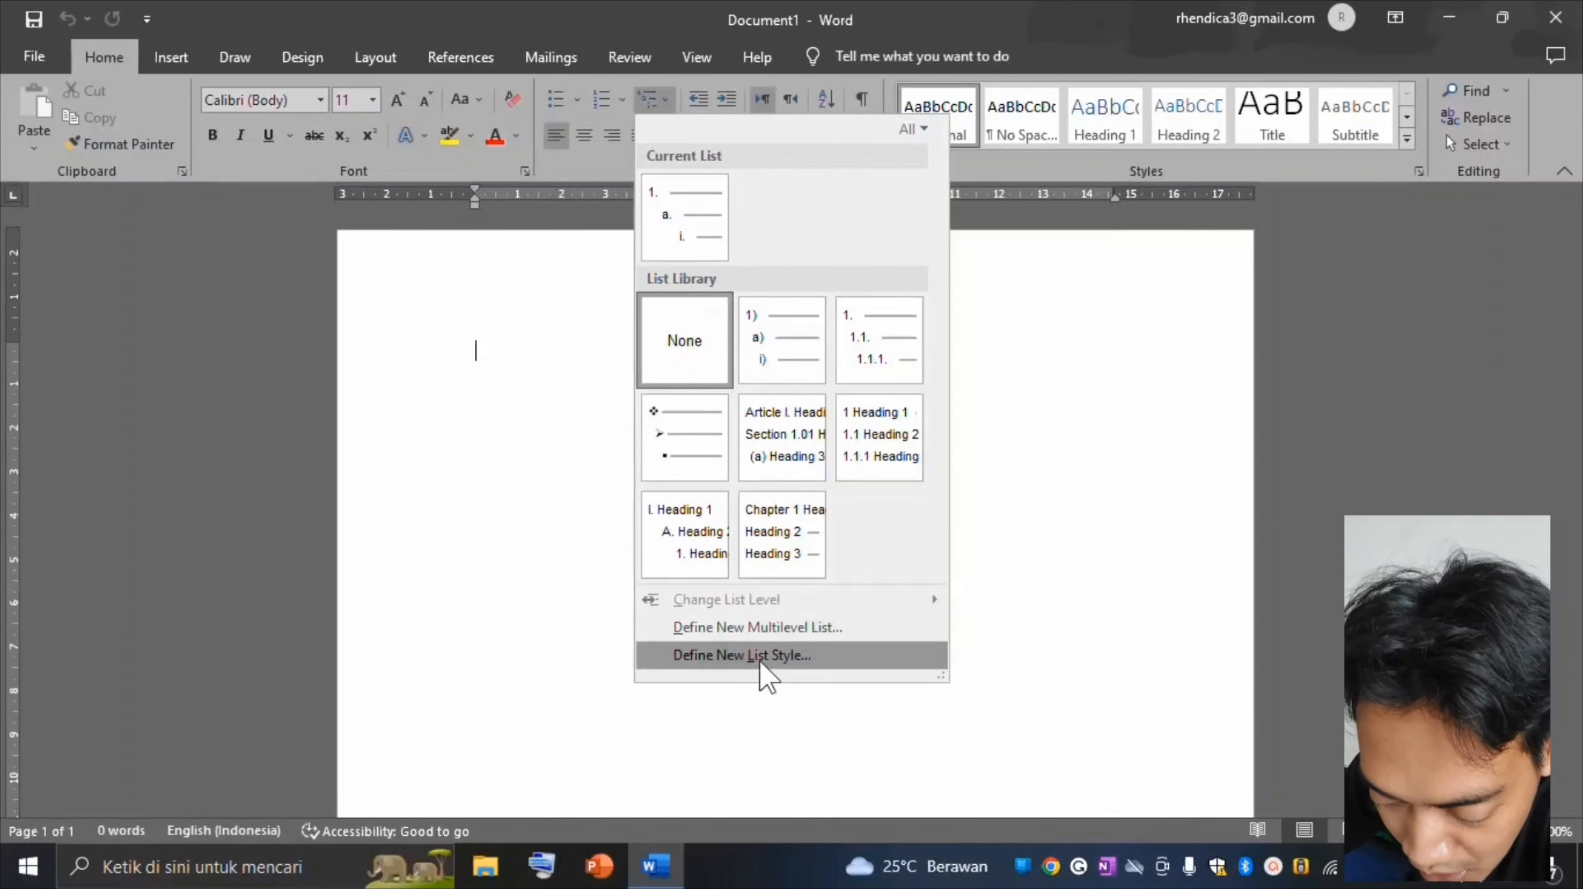
{"action": "left_click", "coordinate": [764, 627]}
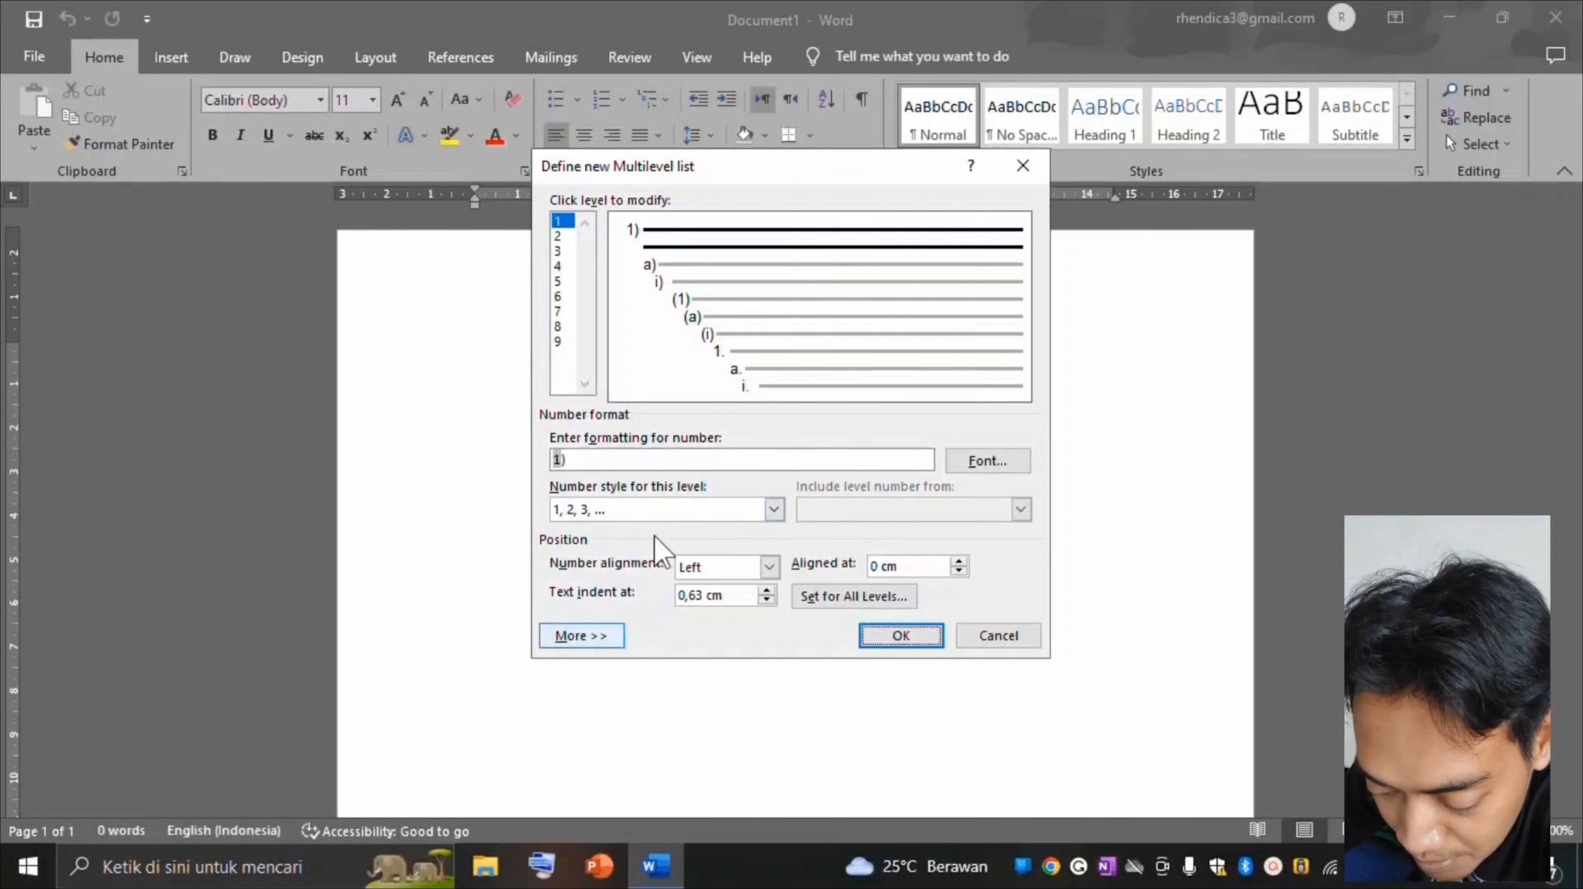
{"action": "left_click", "coordinate": [576, 638]}
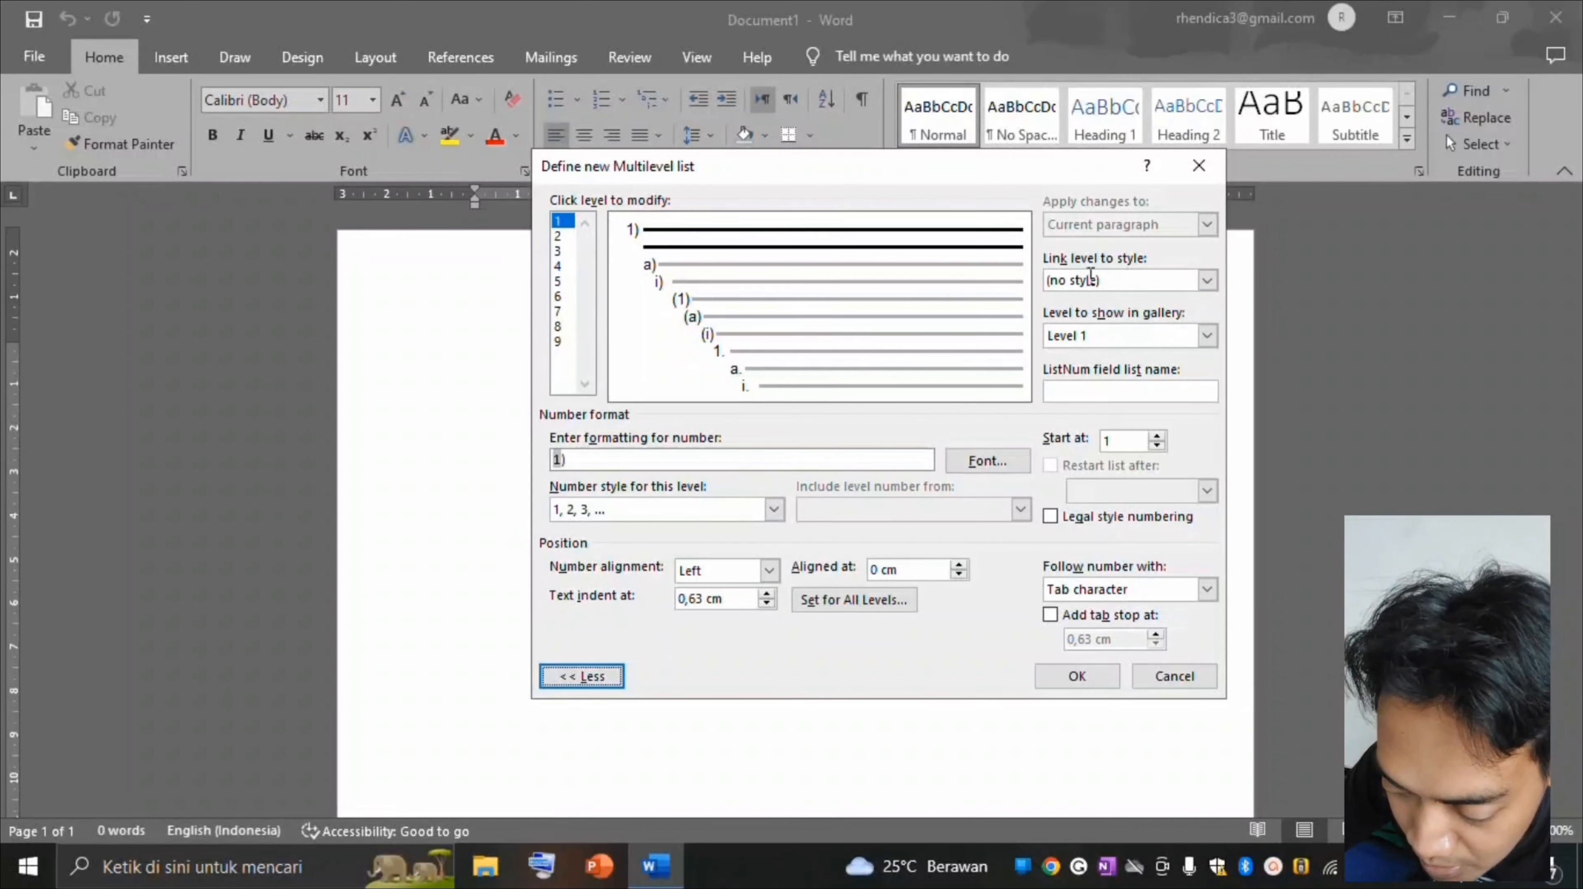
{"action": "left_click", "coordinate": [1209, 280]}
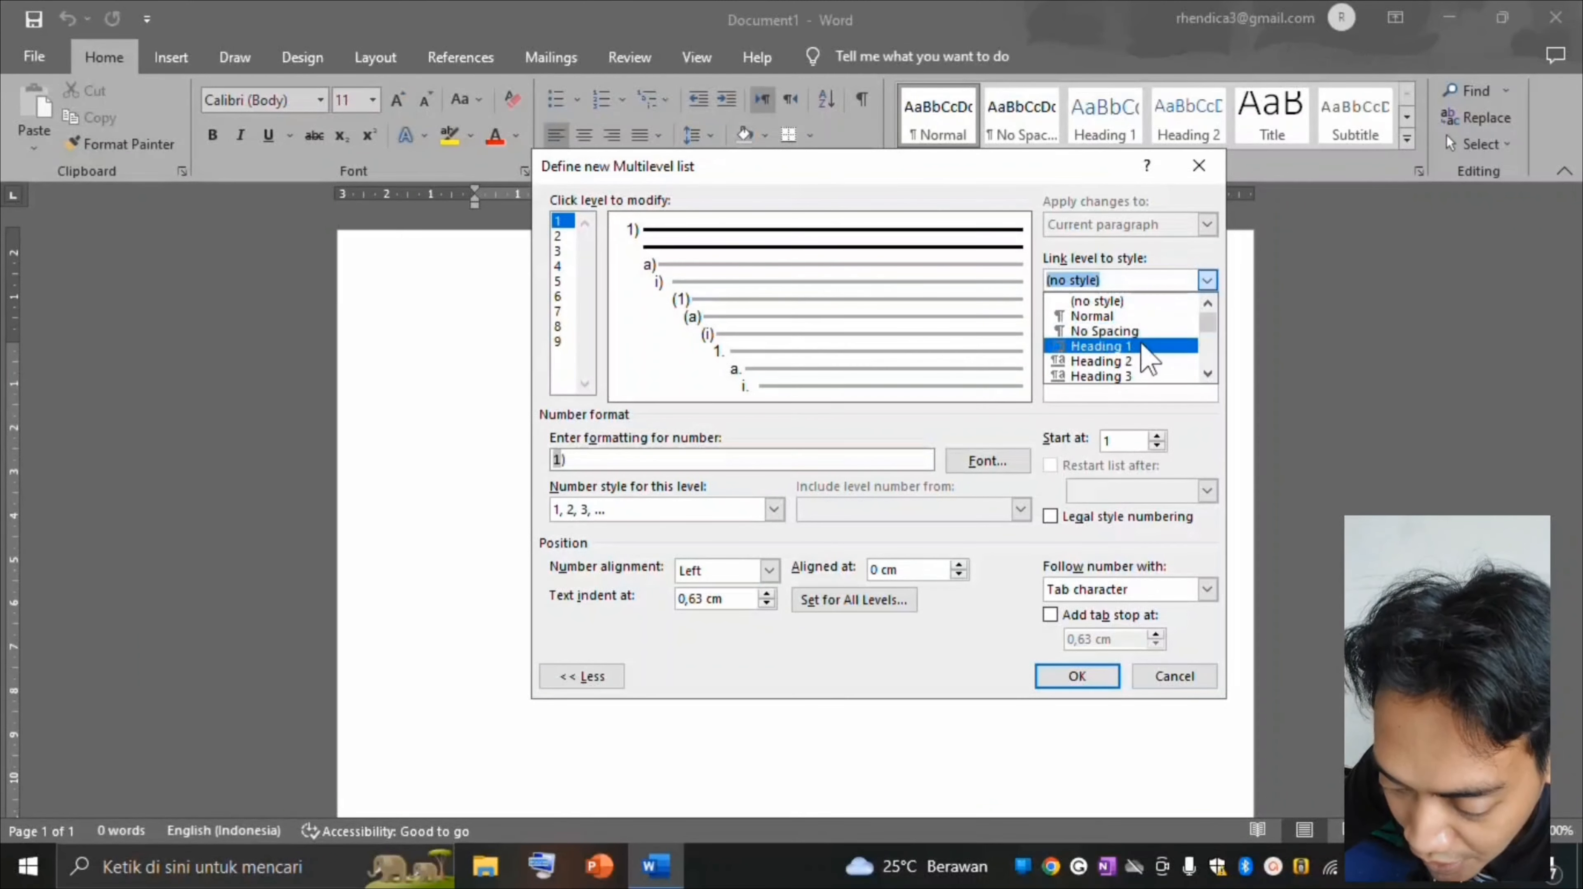
{"action": "left_click", "coordinate": [1142, 345]}
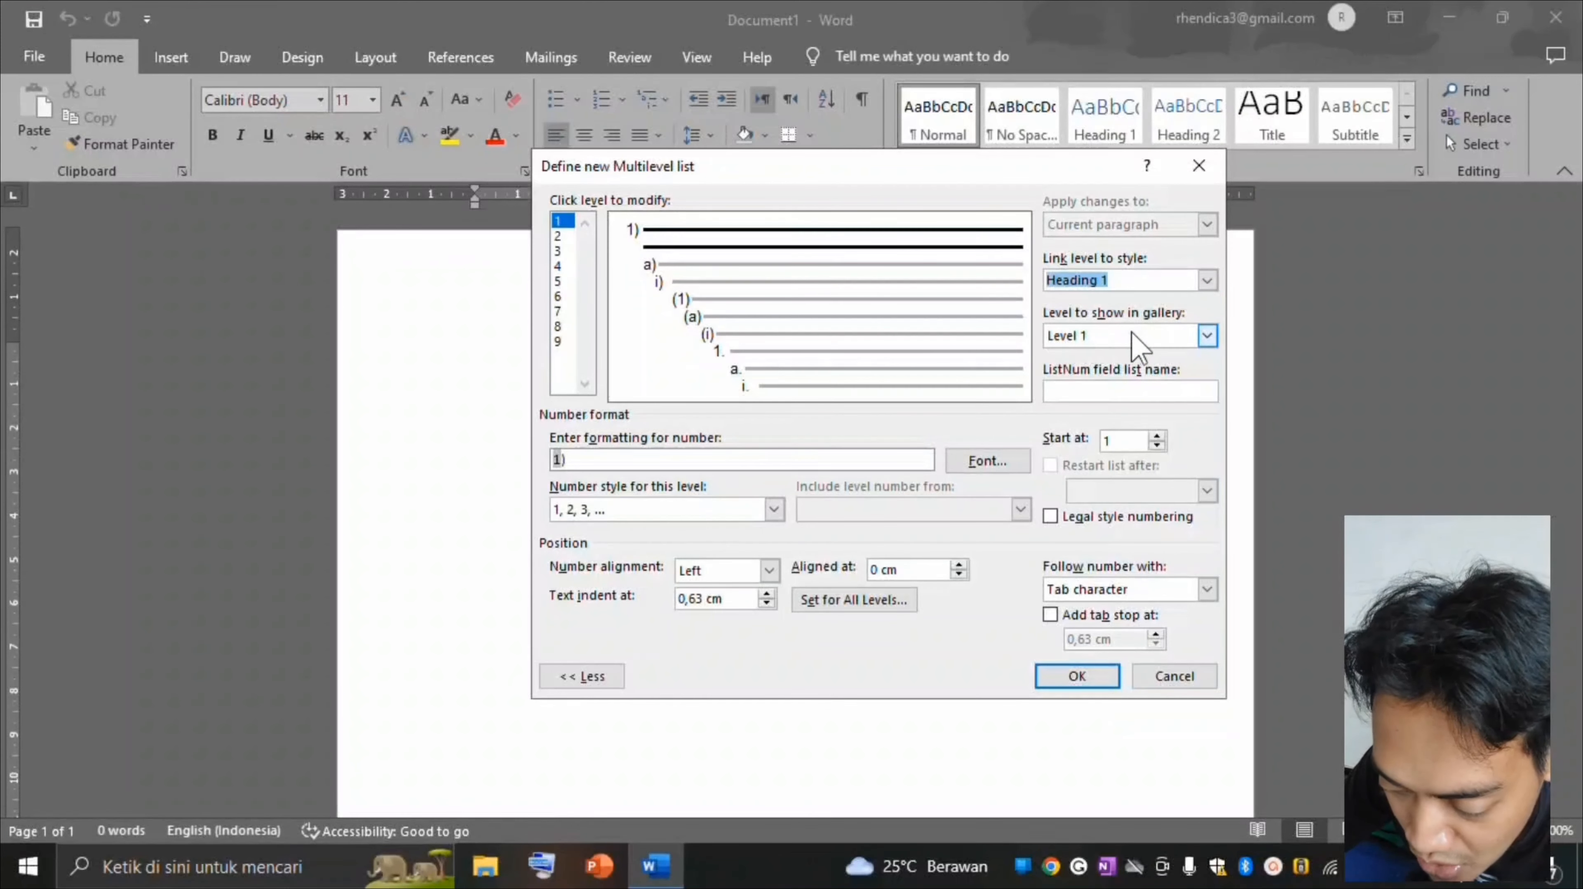
Set Level 1 as the level shown in the gallery and have nothing follow the level 1 number.
{"action": "left_click", "coordinate": [1207, 336]}
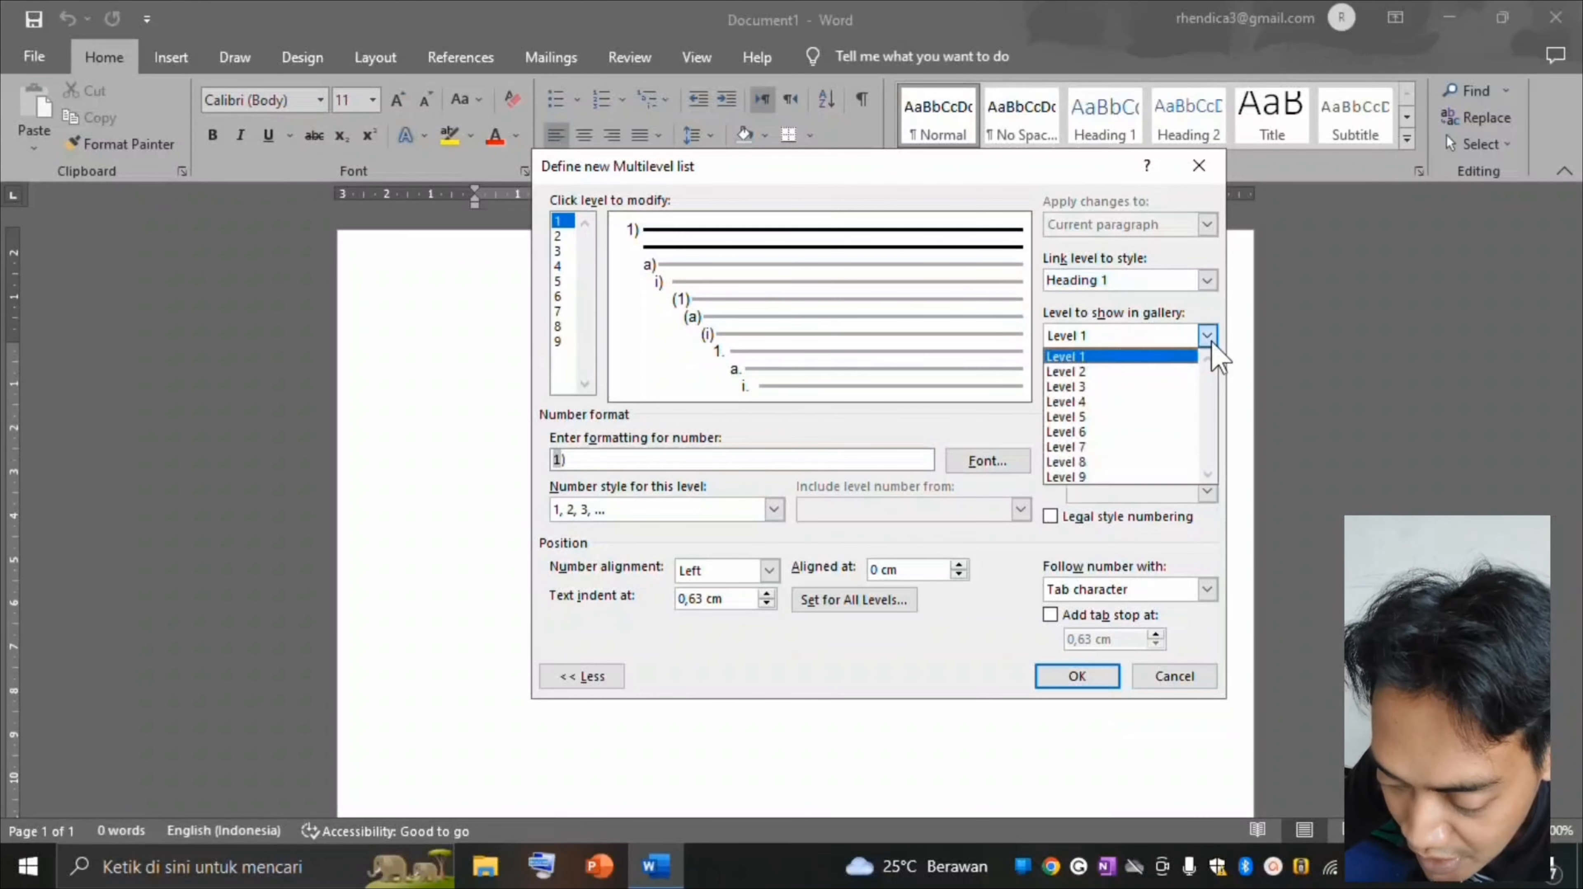
{"action": "left_click", "coordinate": [1130, 356]}
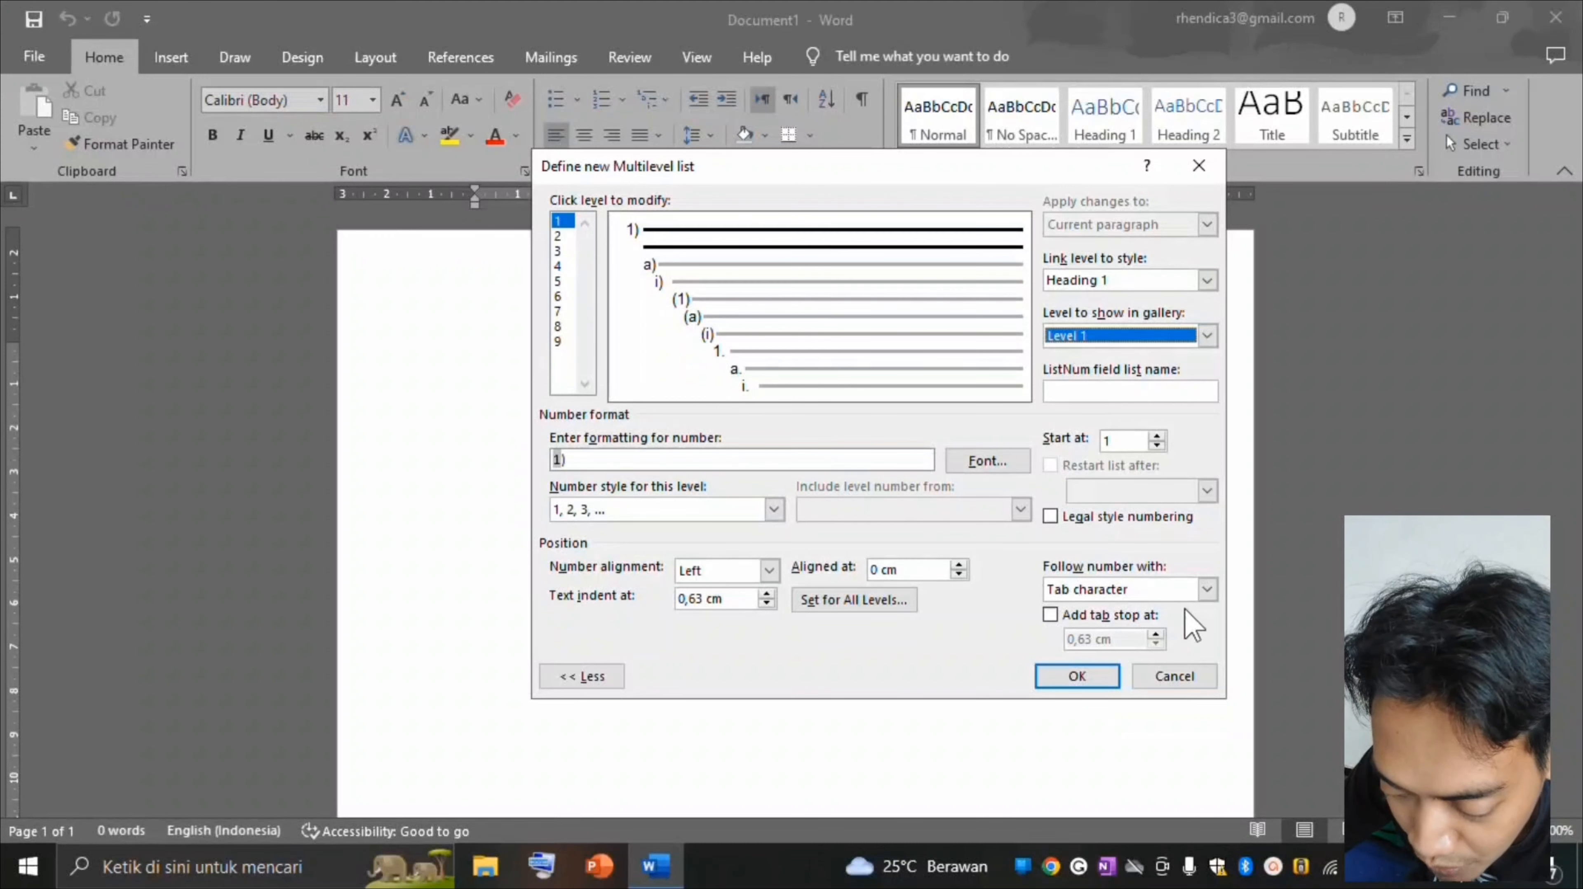
{"action": "left_click", "coordinate": [1206, 589]}
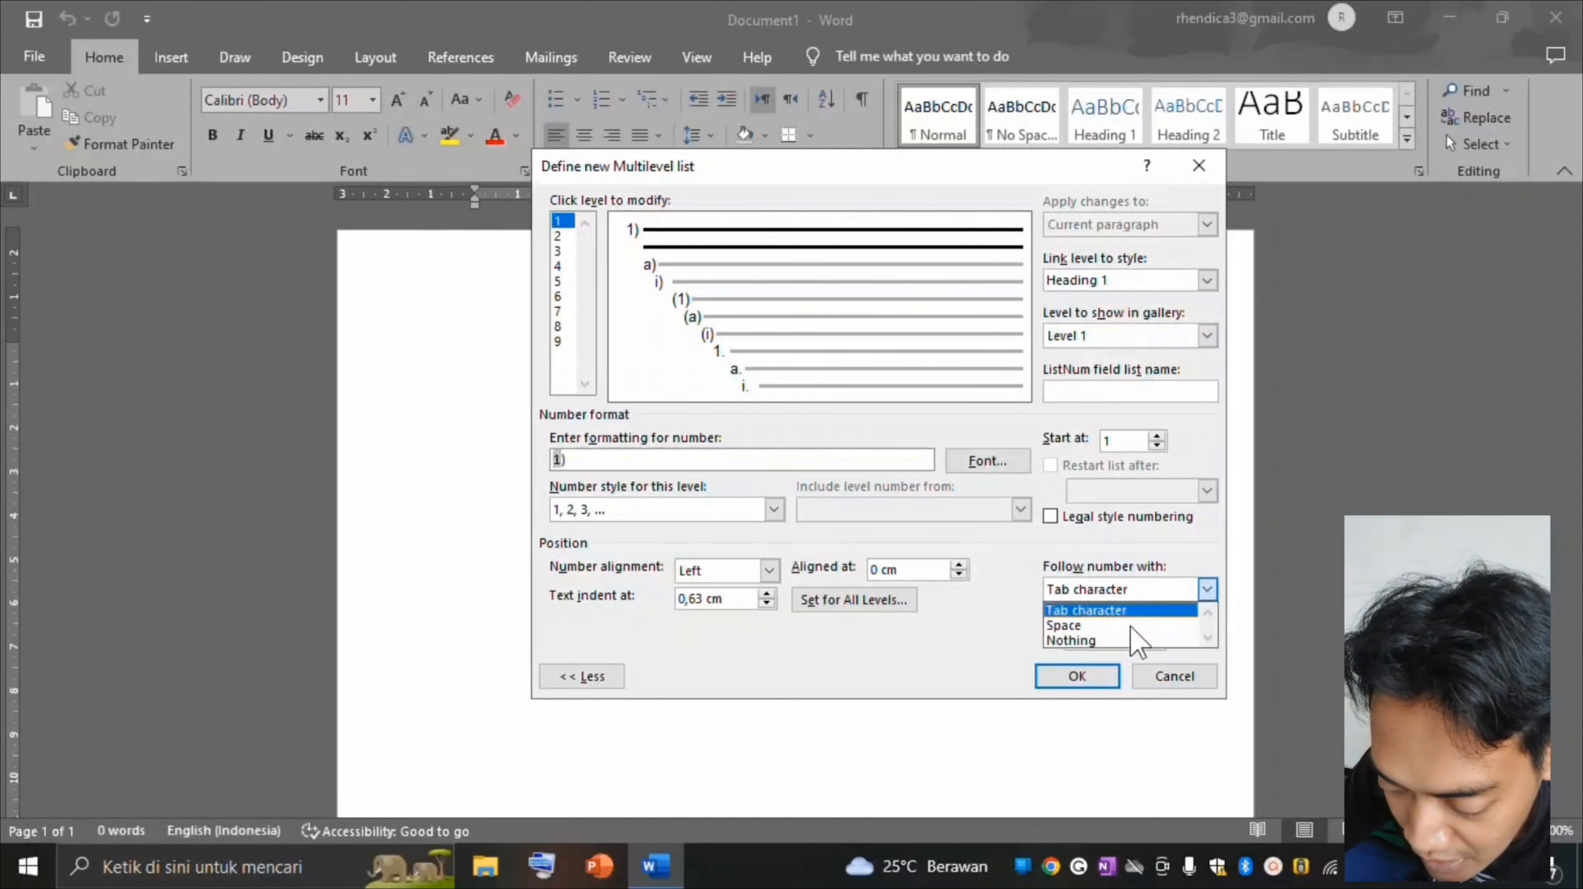
{"action": "left_click", "coordinate": [1116, 640]}
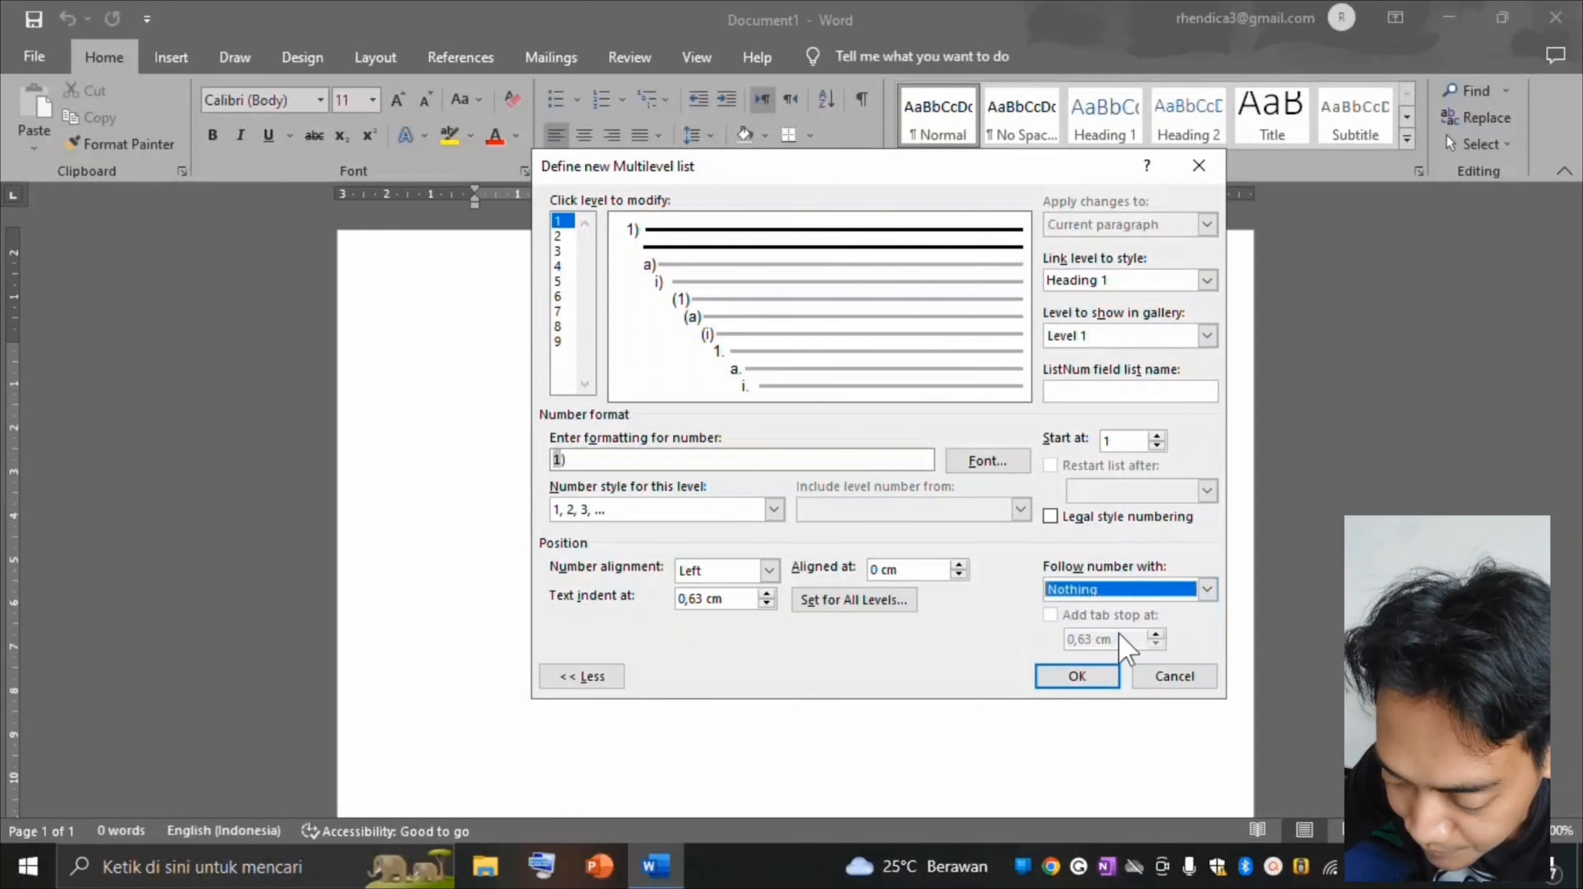
Replace the level 1 number format with the word BAB, a space and a number in the I, II, III style.
{"action": "left_click", "coordinate": [598, 468]}
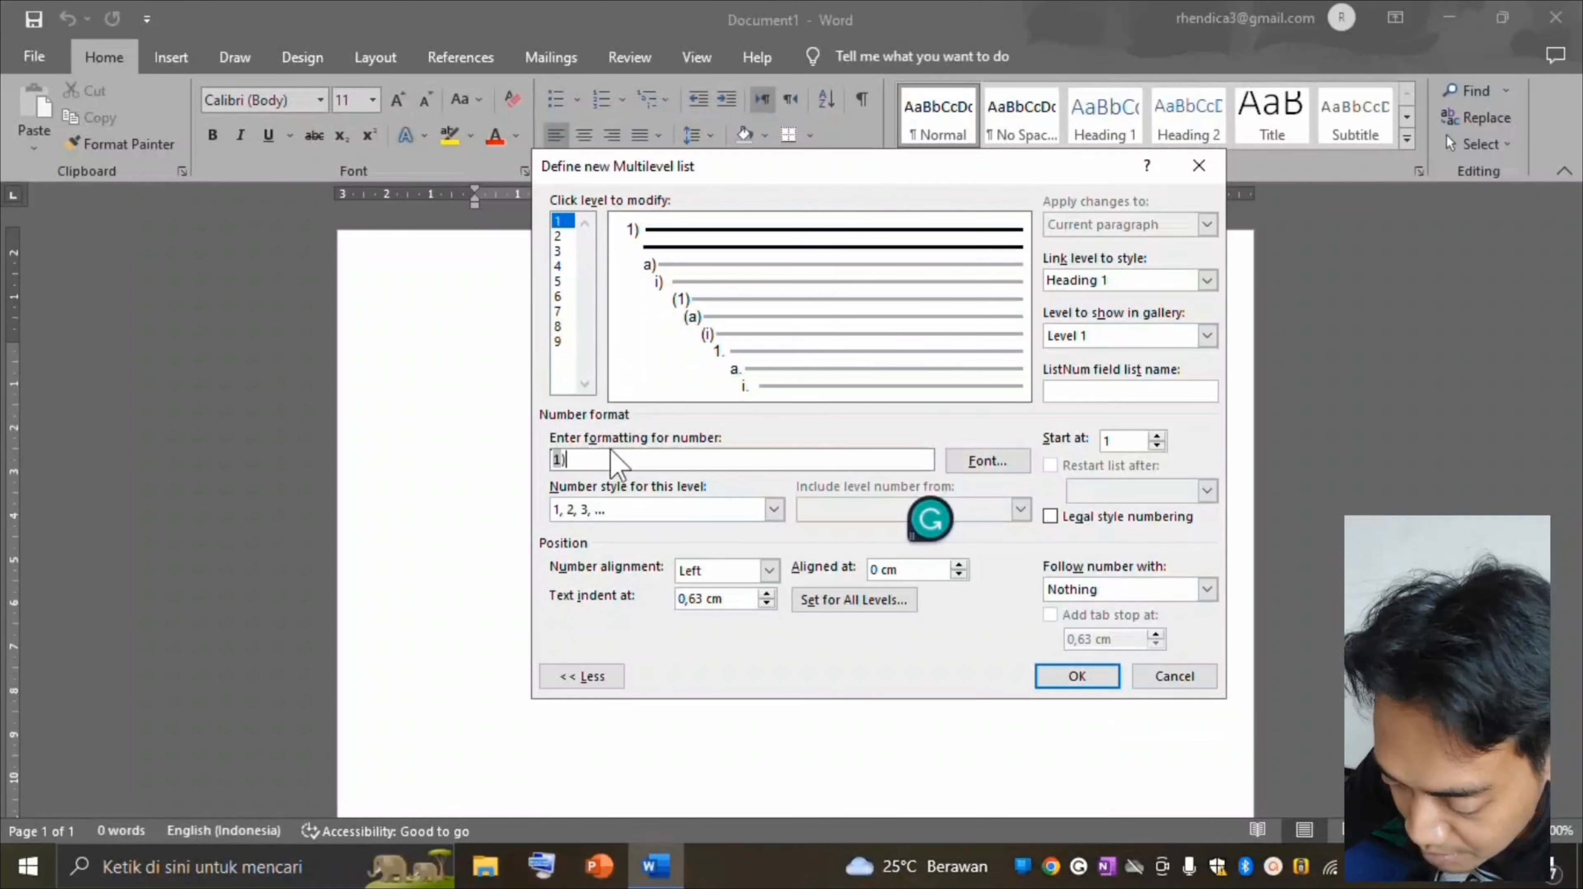
{"action": "key", "text": "BackSpace"}
{"action": "key", "text": "BackSpace"}
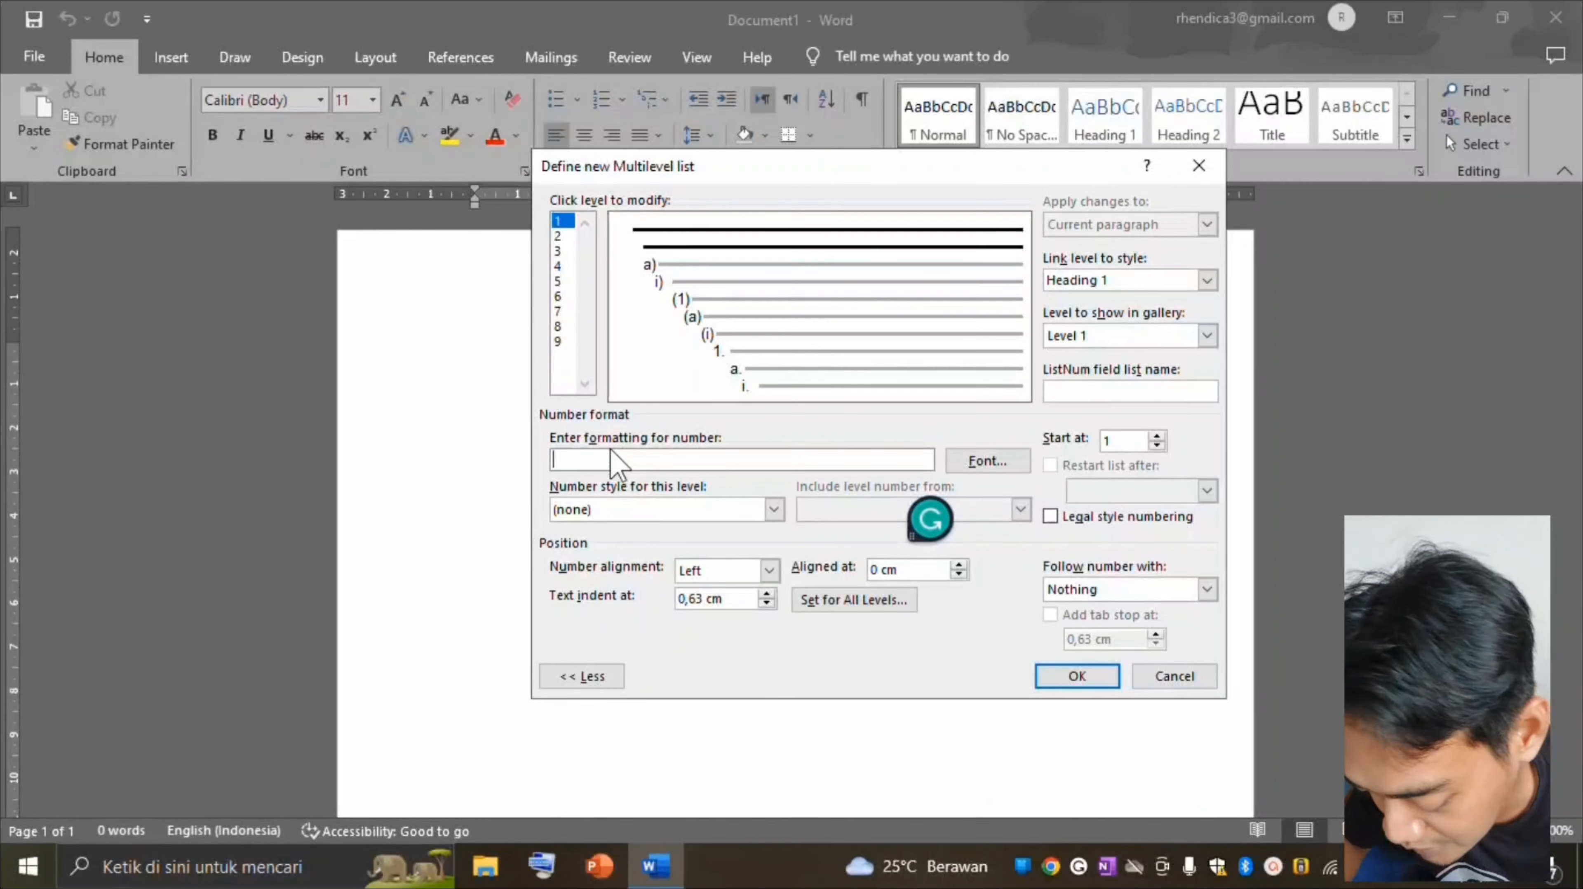
{"action": "type", "text": "B"}
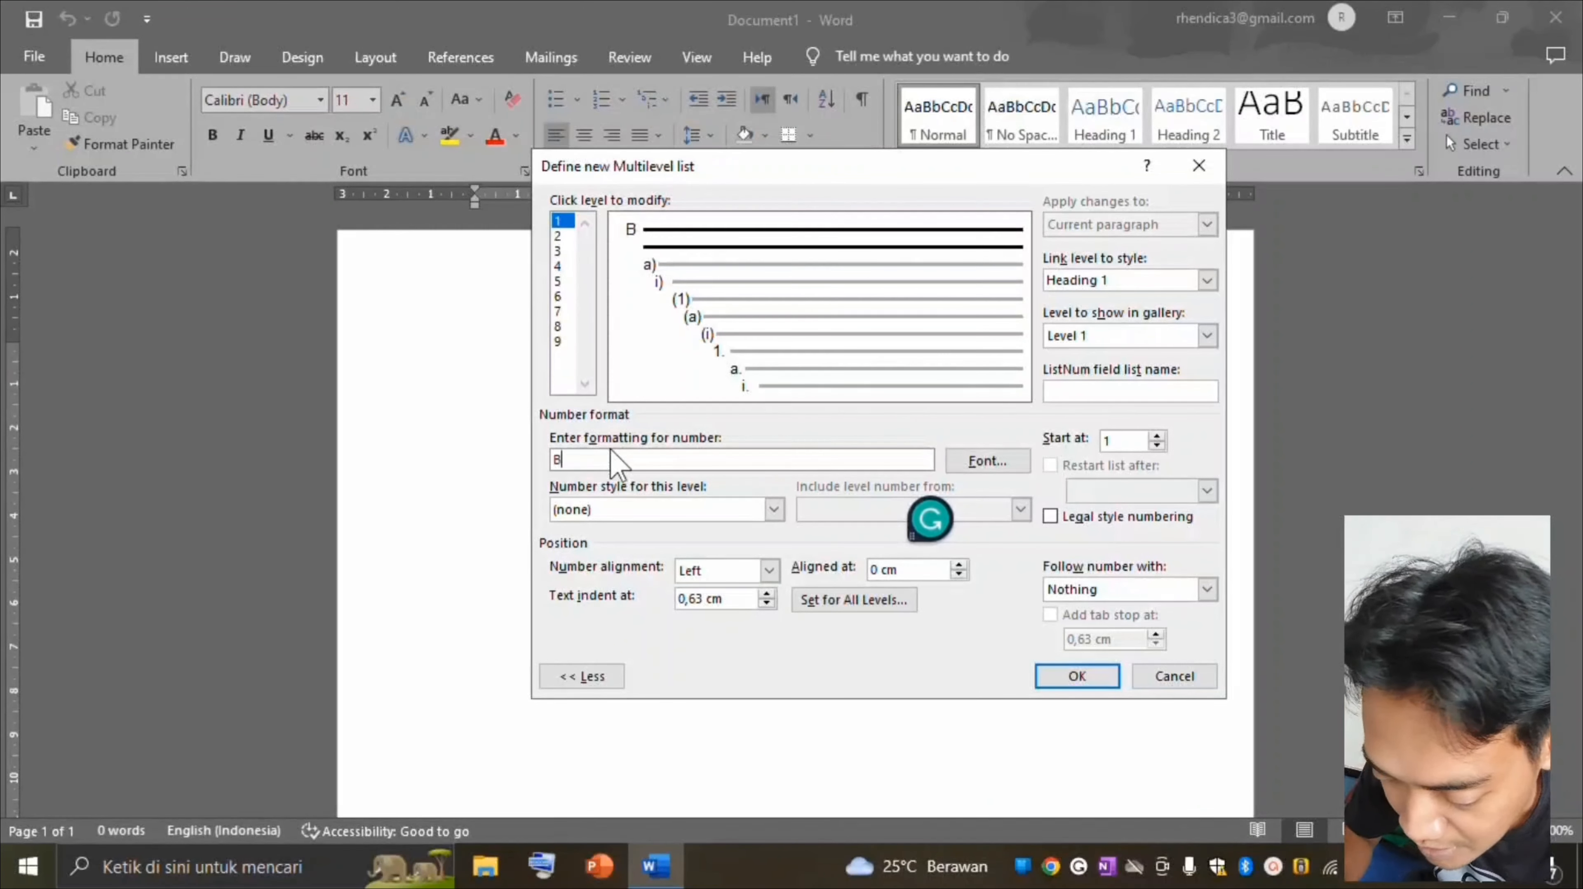
{"action": "type", "text": "AB"}
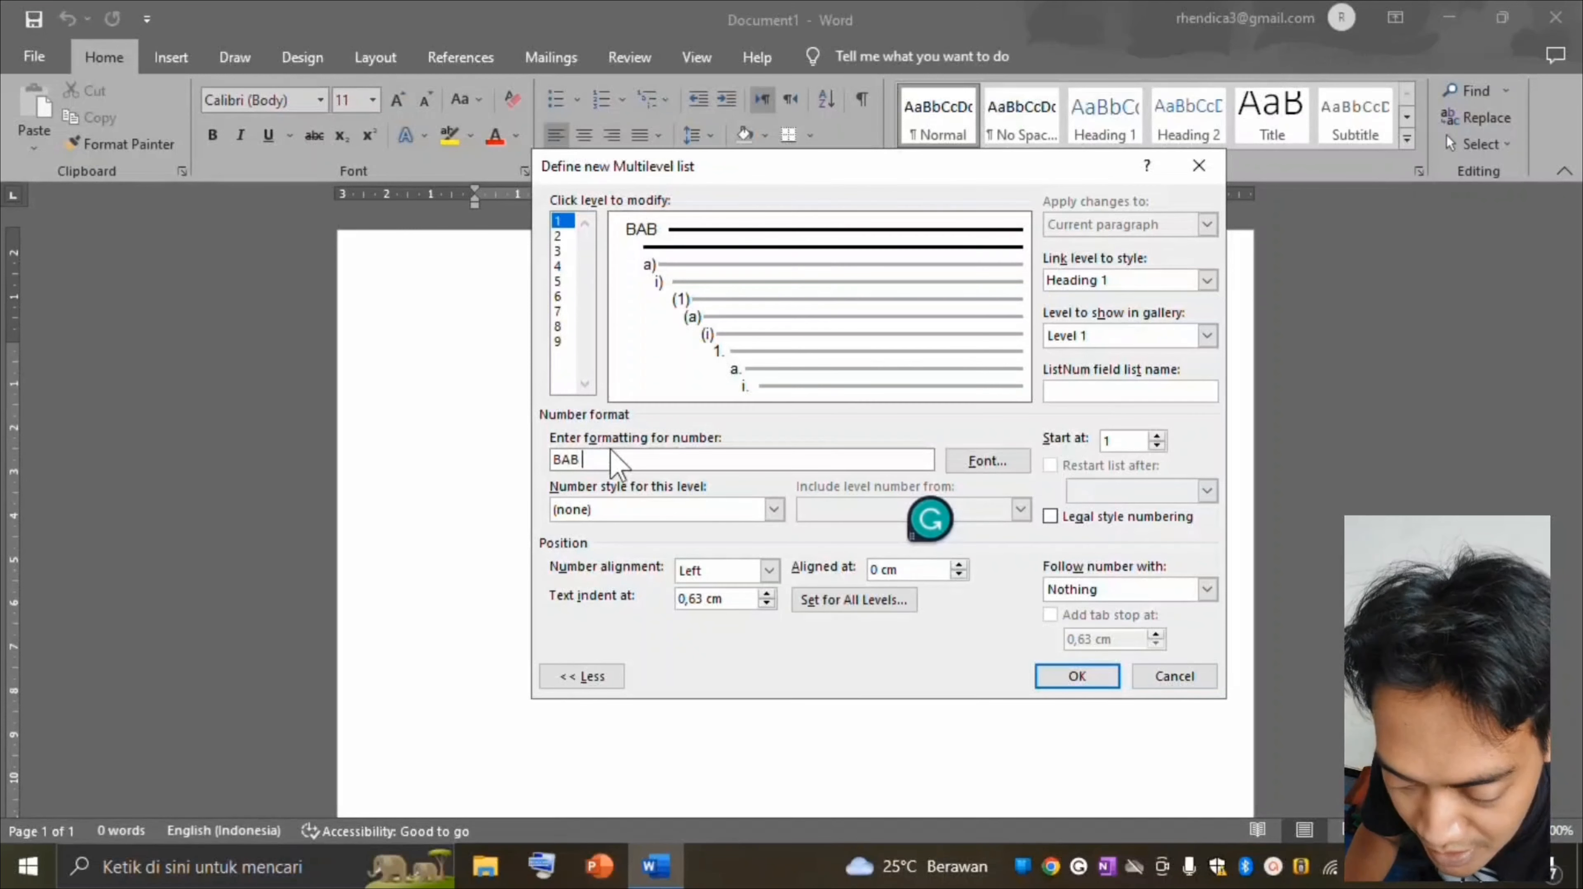
{"action": "left_click", "coordinate": [773, 509]}
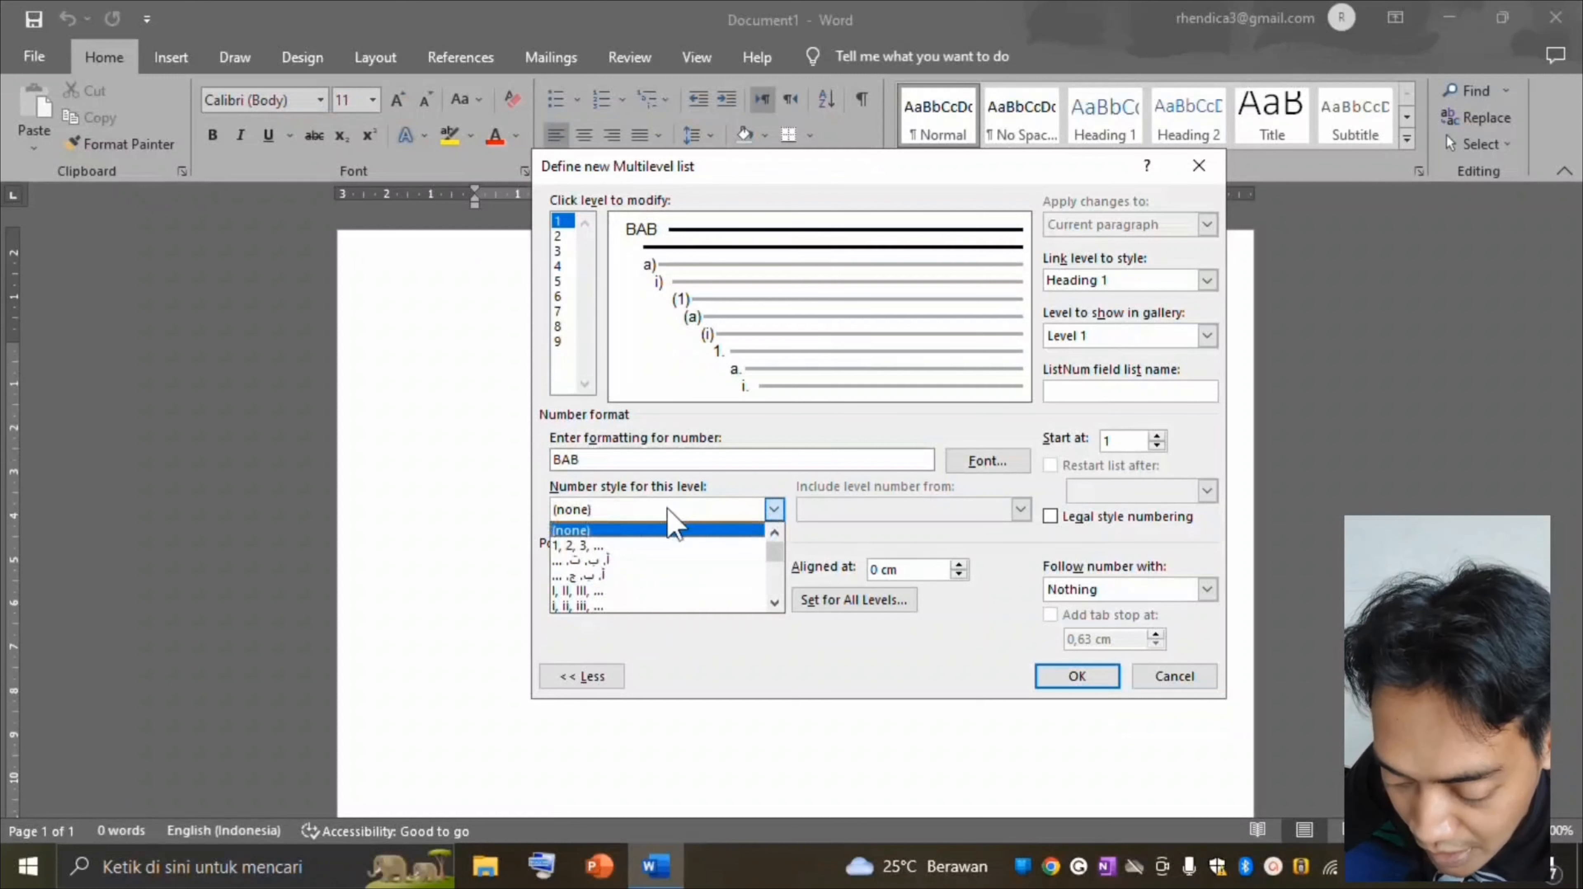
{"action": "left_click", "coordinate": [581, 590]}
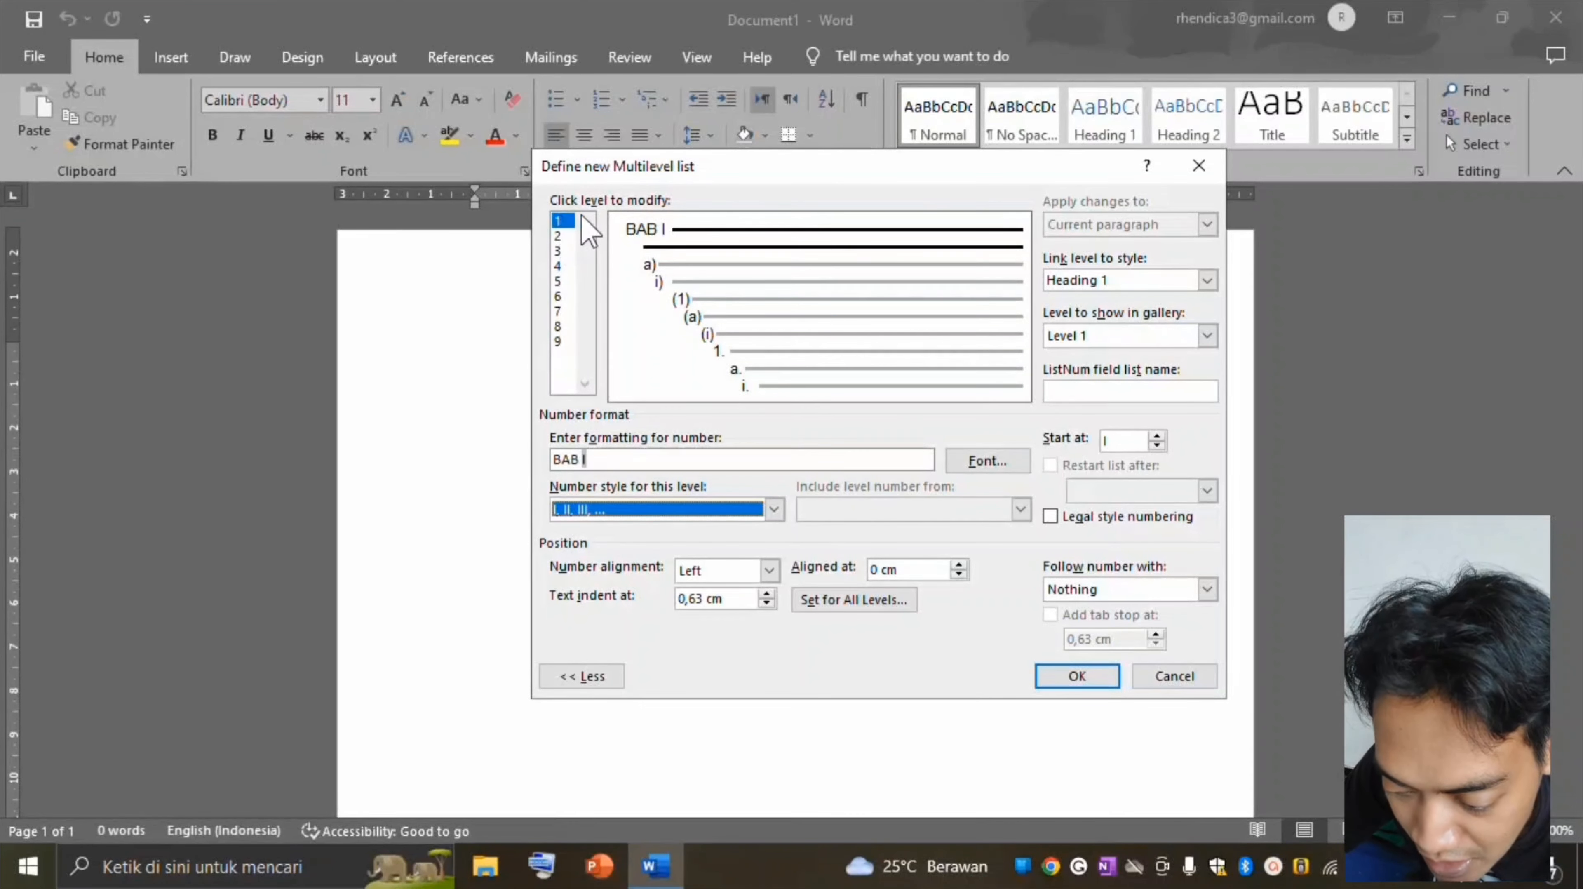
Configure list level 2 with the Heading 2 style link, gallery level Level 2 and a space after the number.
{"action": "left_click", "coordinate": [560, 237]}
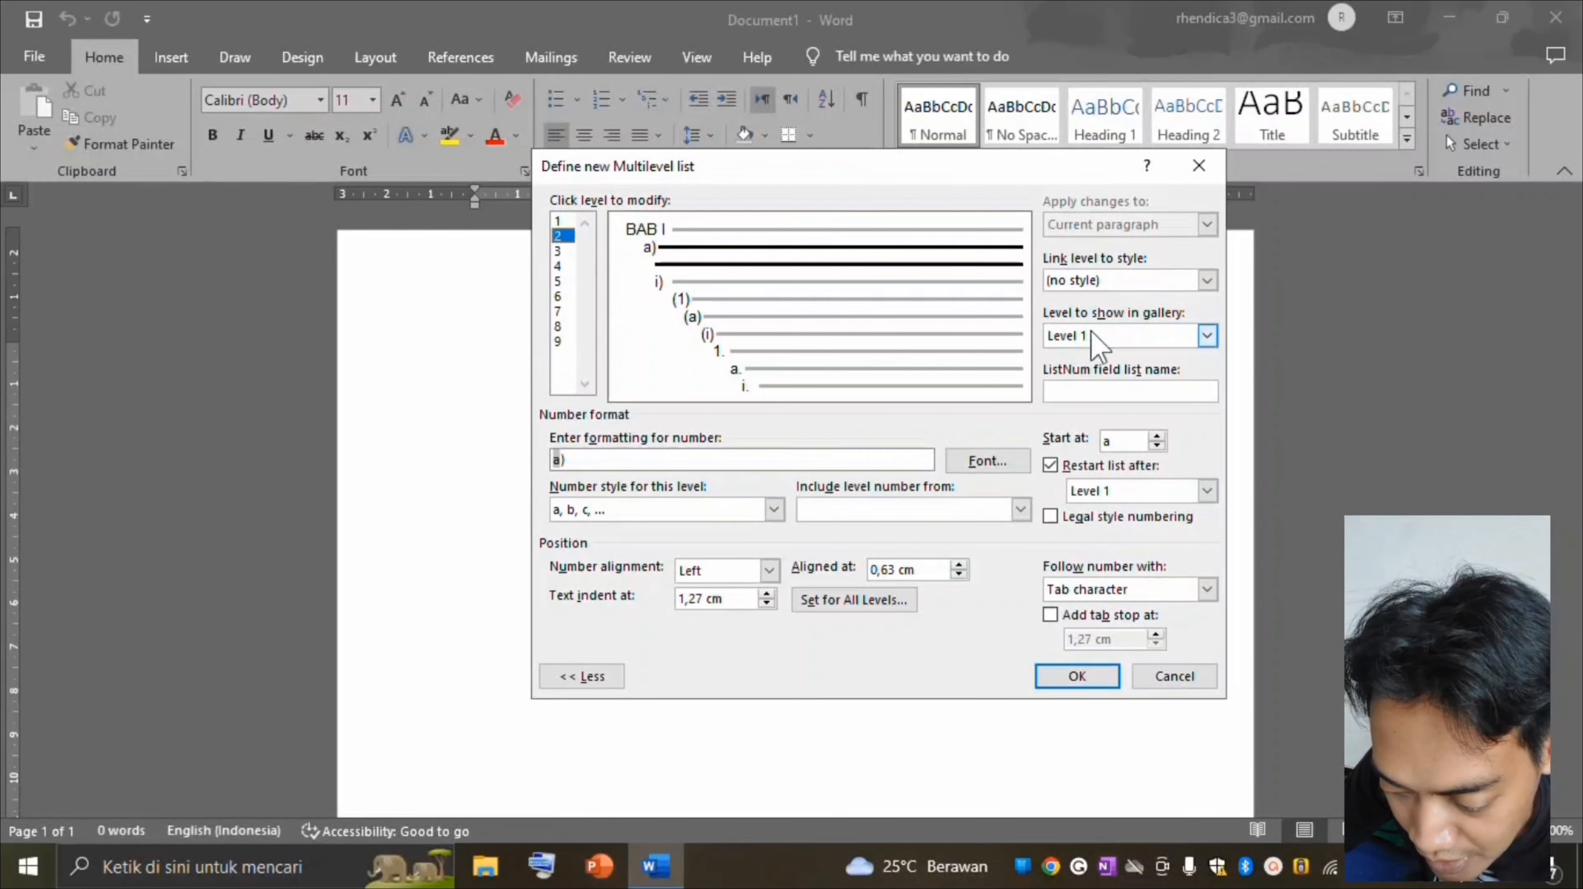
{"action": "left_click", "coordinate": [1208, 280]}
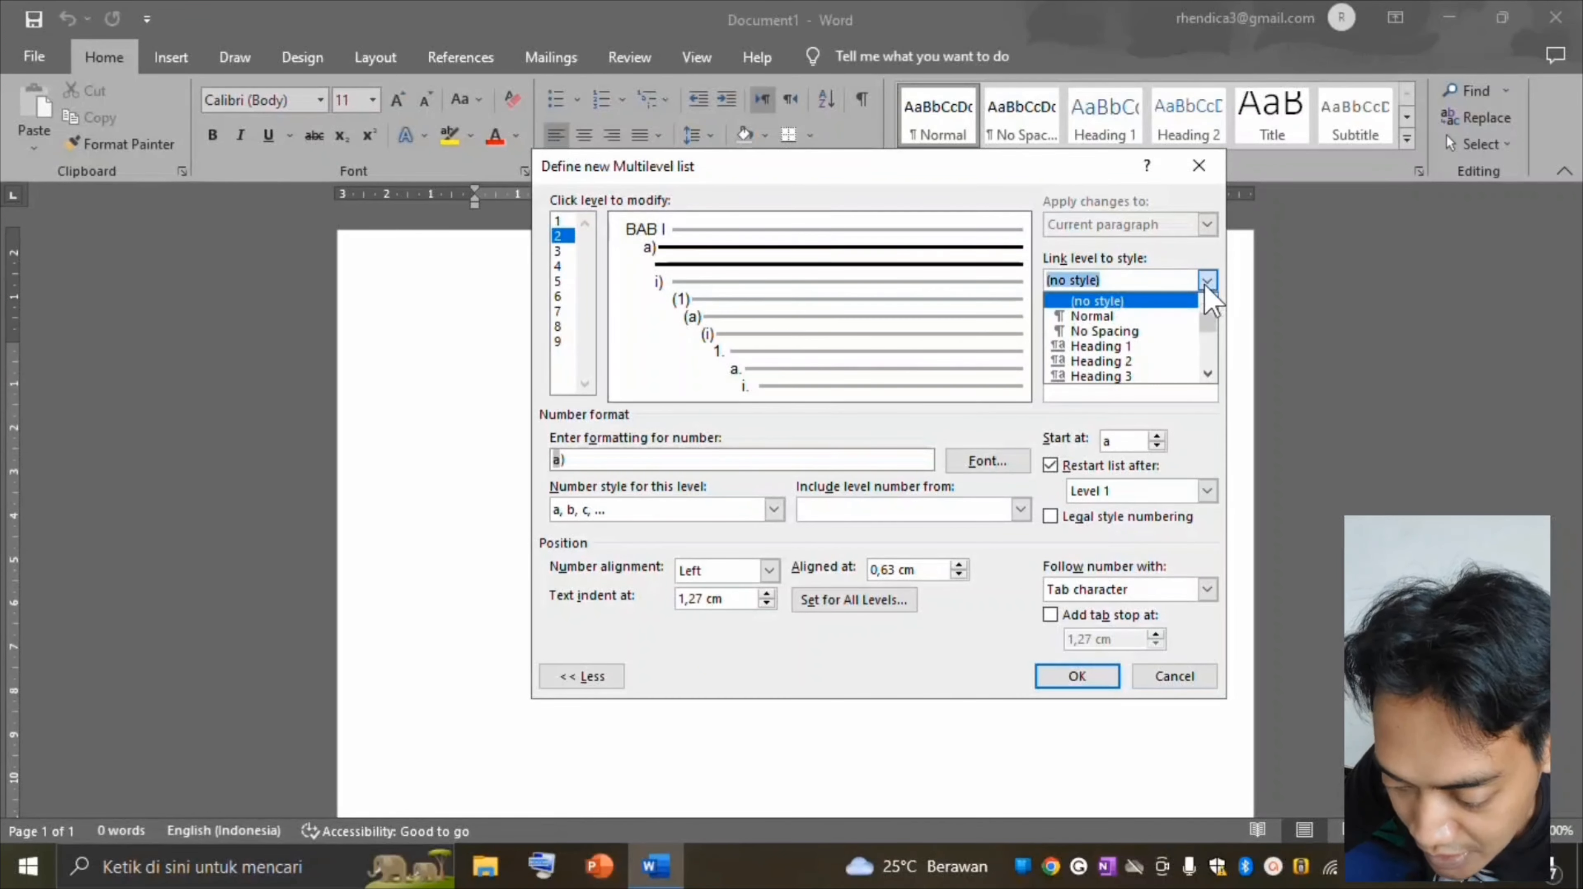
{"action": "left_click", "coordinate": [1150, 363]}
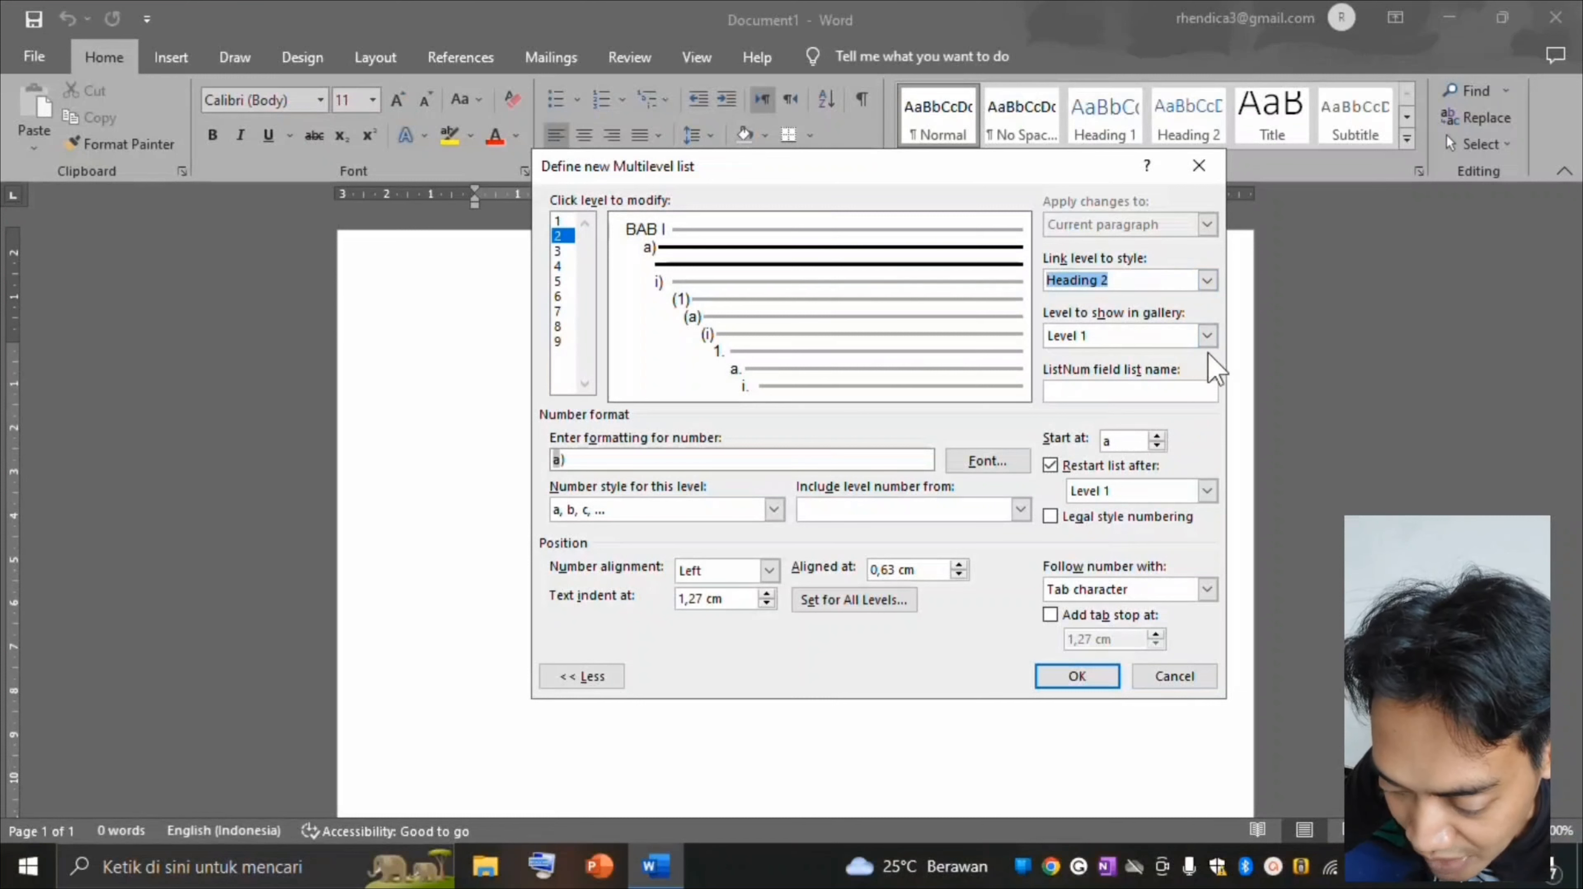
{"action": "left_click", "coordinate": [1208, 336]}
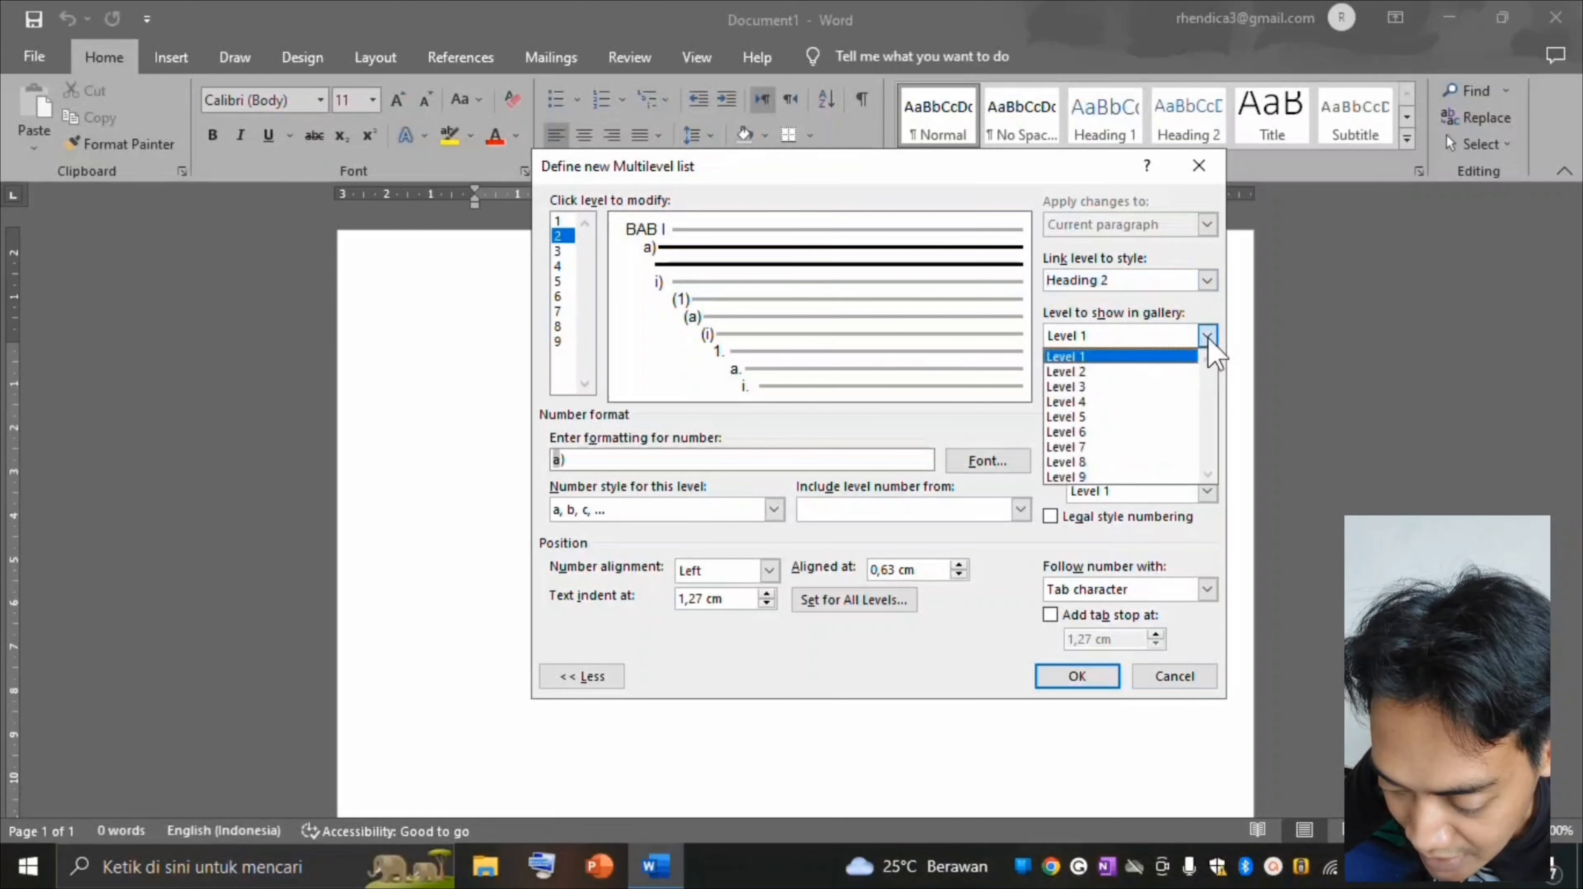
{"action": "left_click", "coordinate": [1080, 372]}
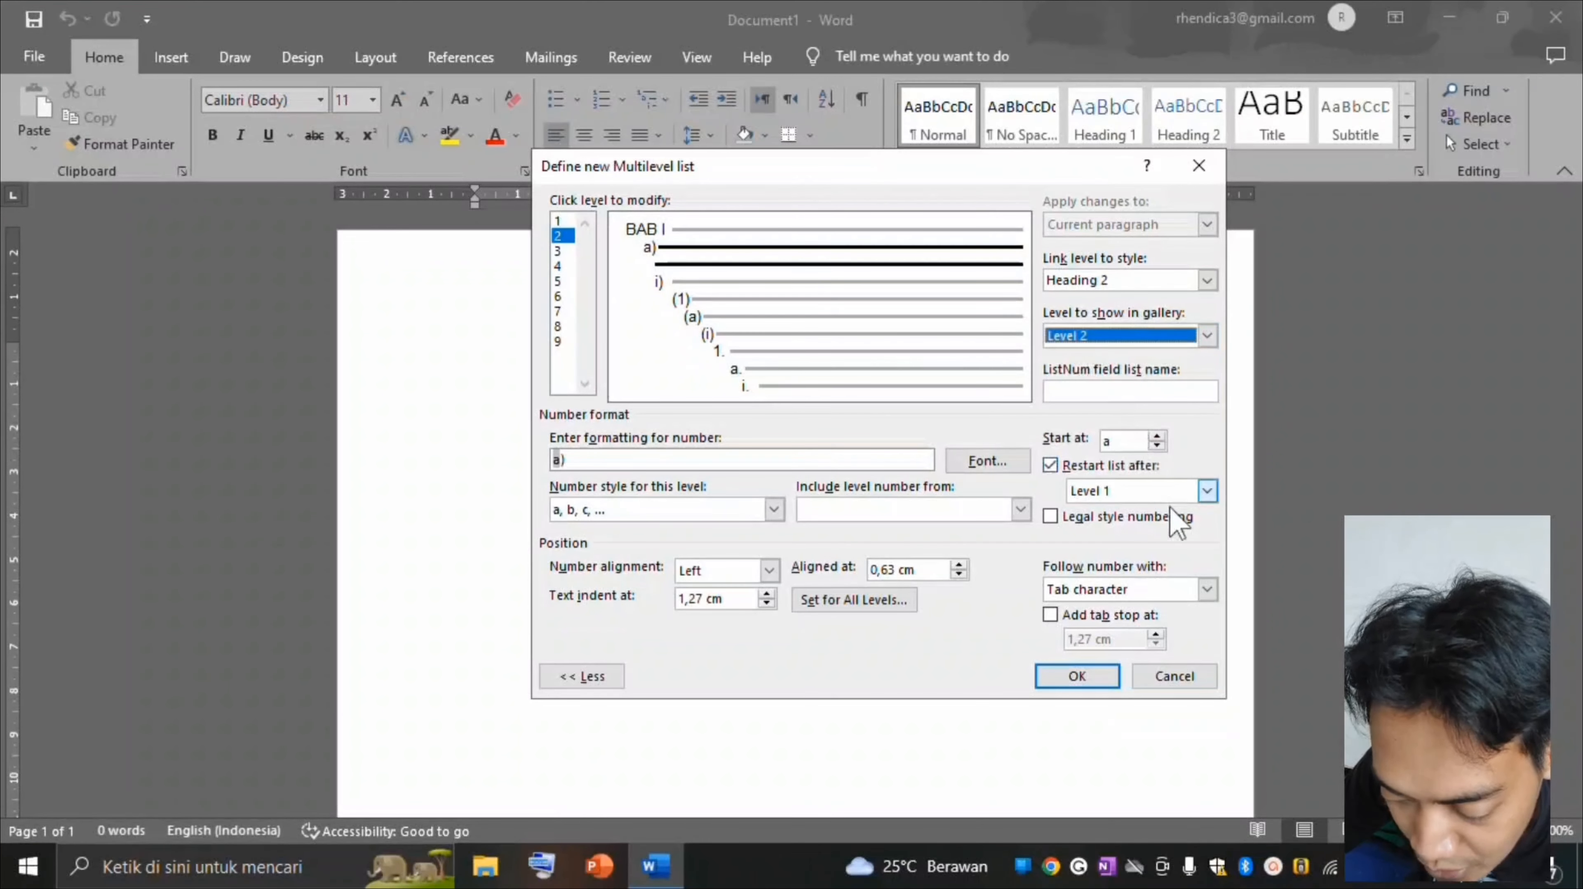
{"action": "left_click", "coordinate": [1207, 588]}
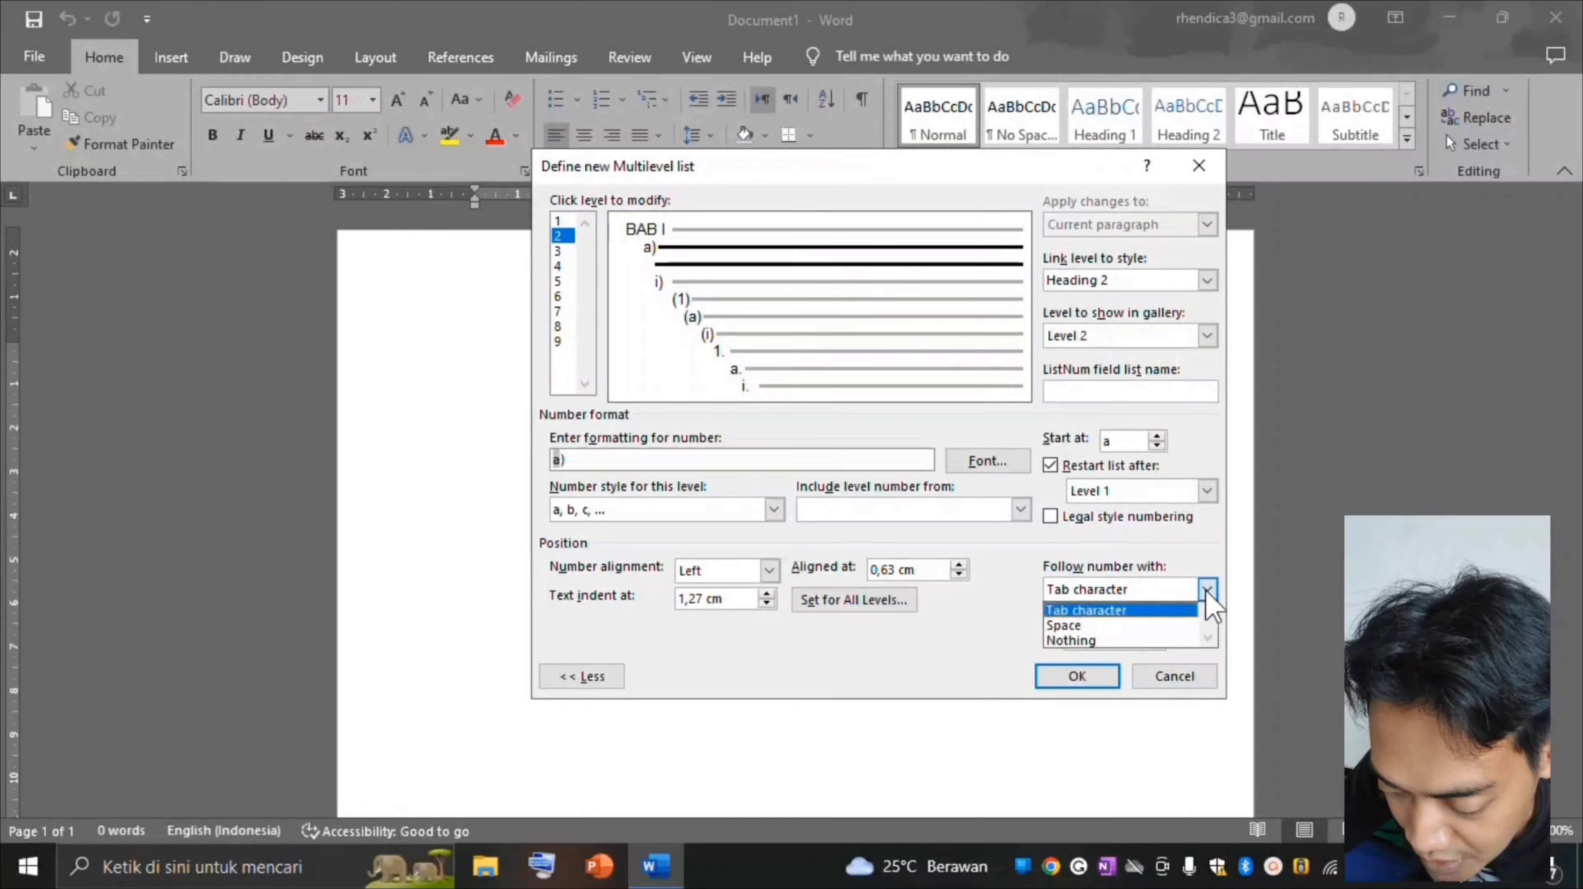
{"action": "left_click", "coordinate": [1118, 625]}
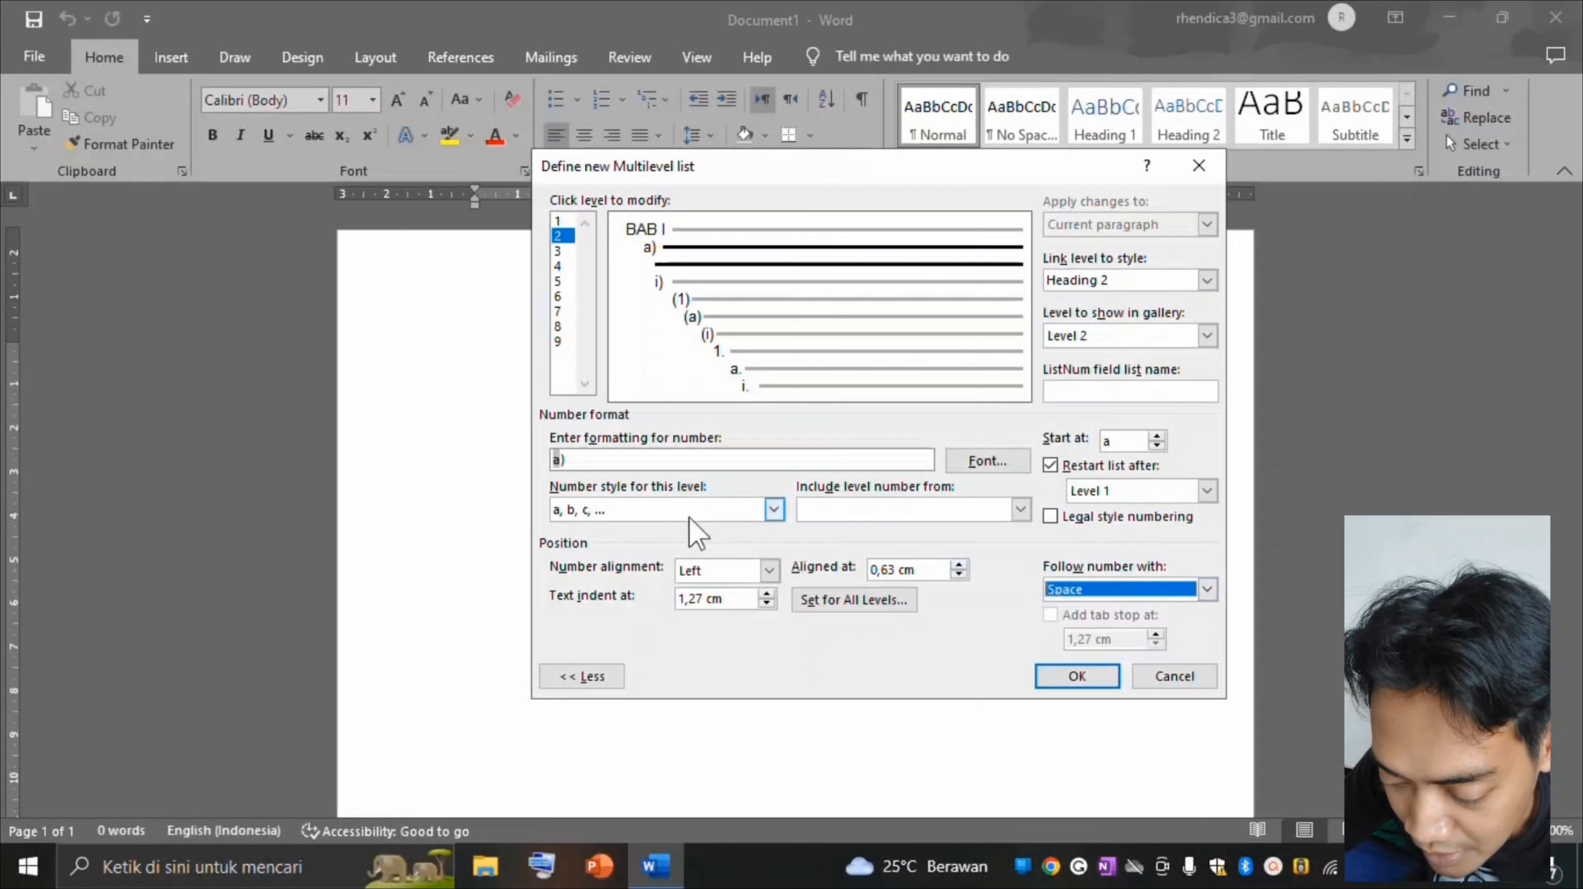
Replace the level 2 number format with the included level number from Level 1 followed by a period.
{"action": "left_click", "coordinate": [619, 461]}
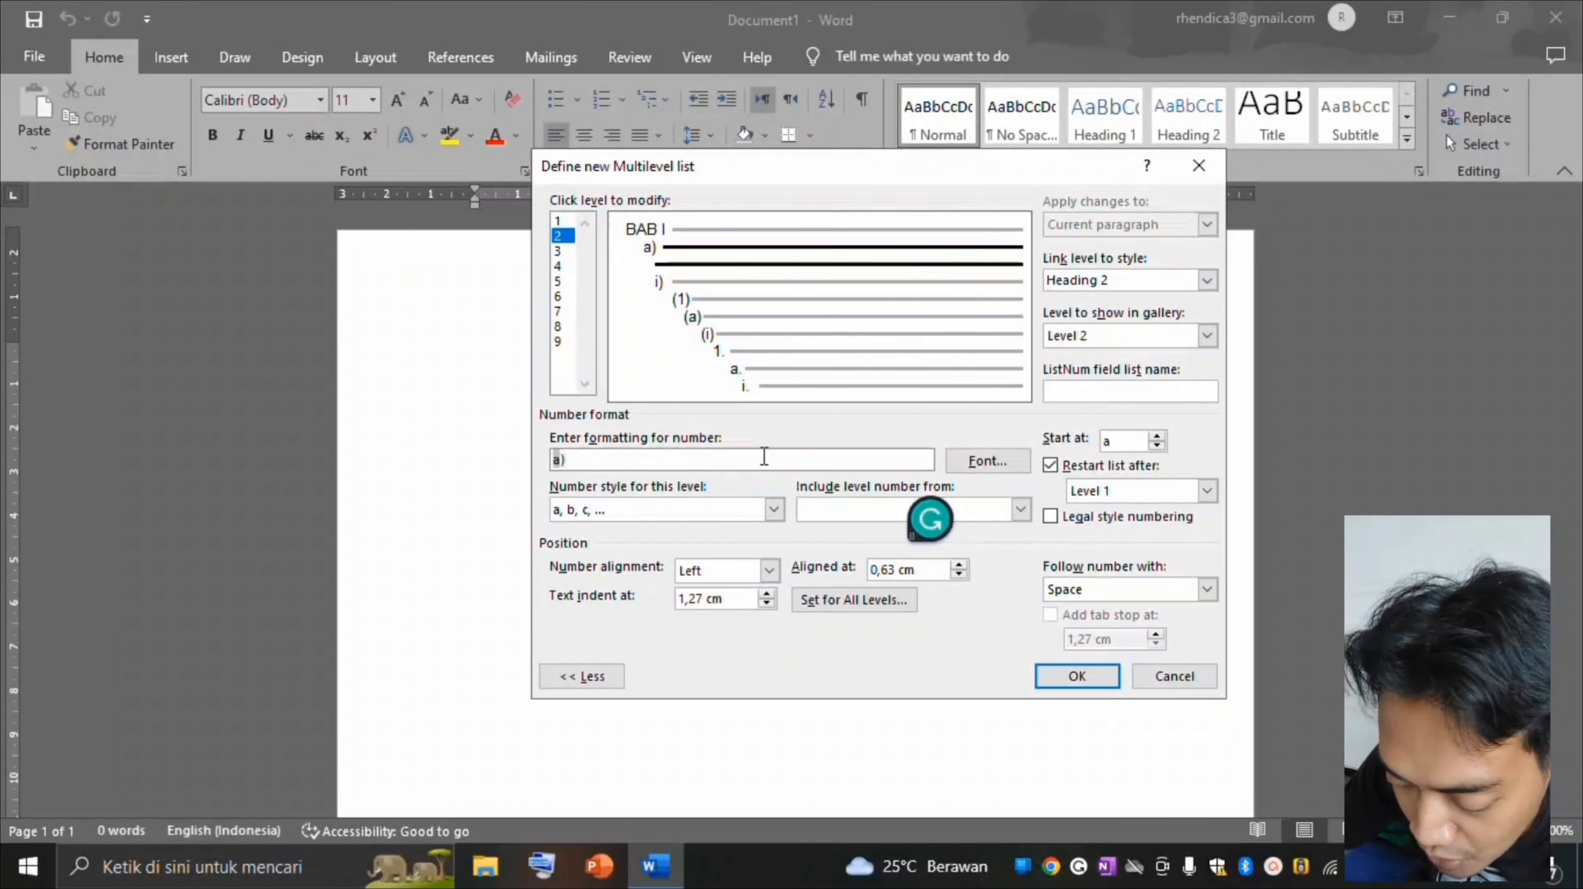
{"action": "key", "text": "BackSpace"}
{"action": "key", "text": "BackSpace"}
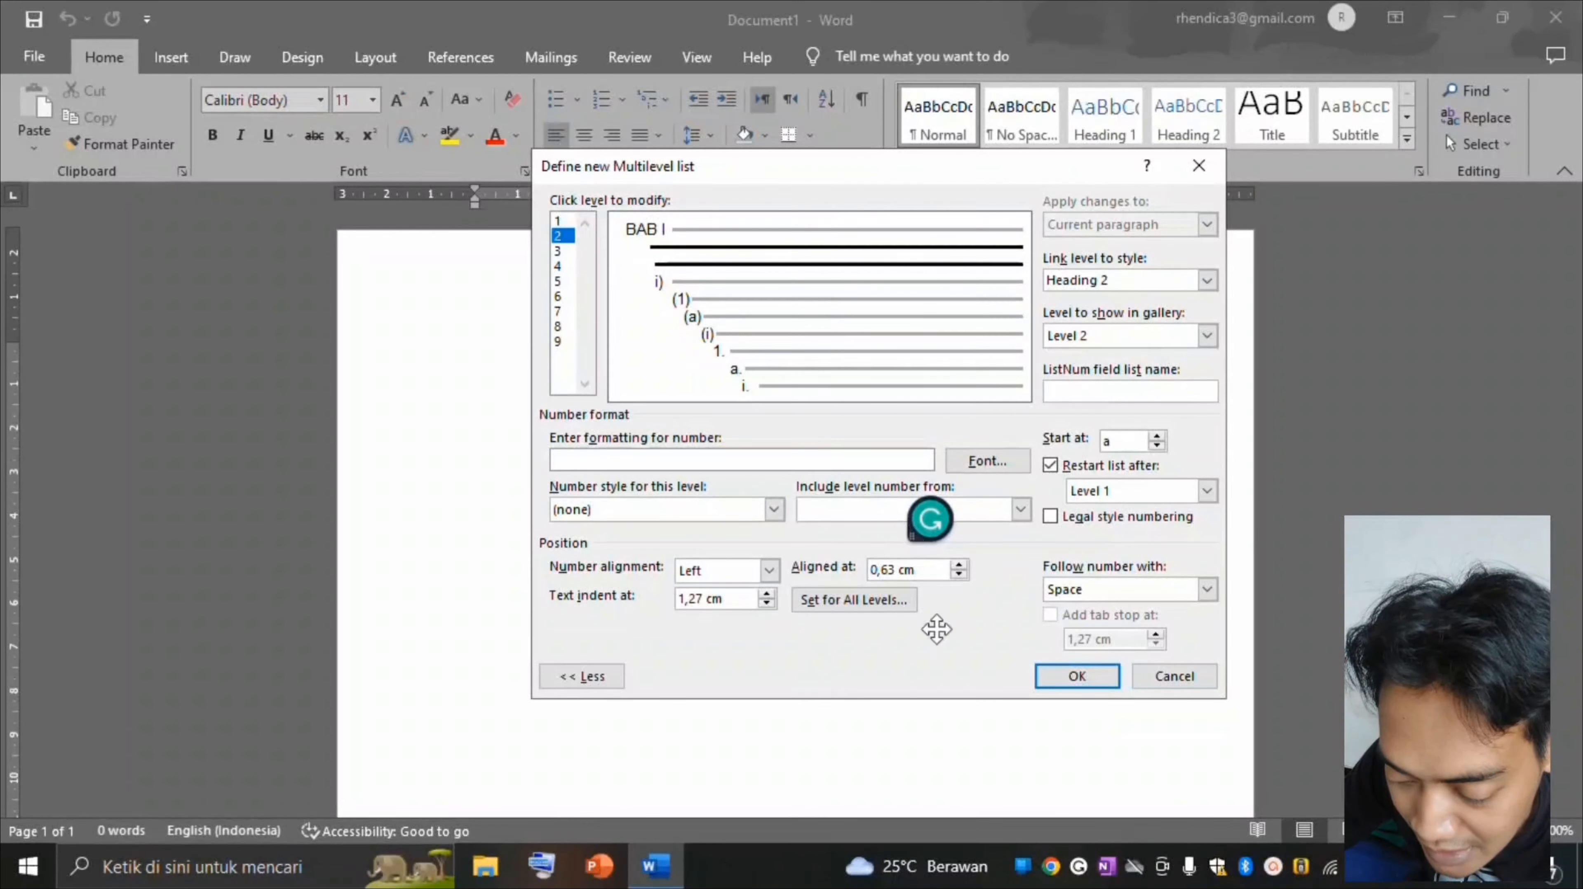
{"action": "left_click_drag", "start_coordinate": [911, 536], "coordinate": [949, 788]}
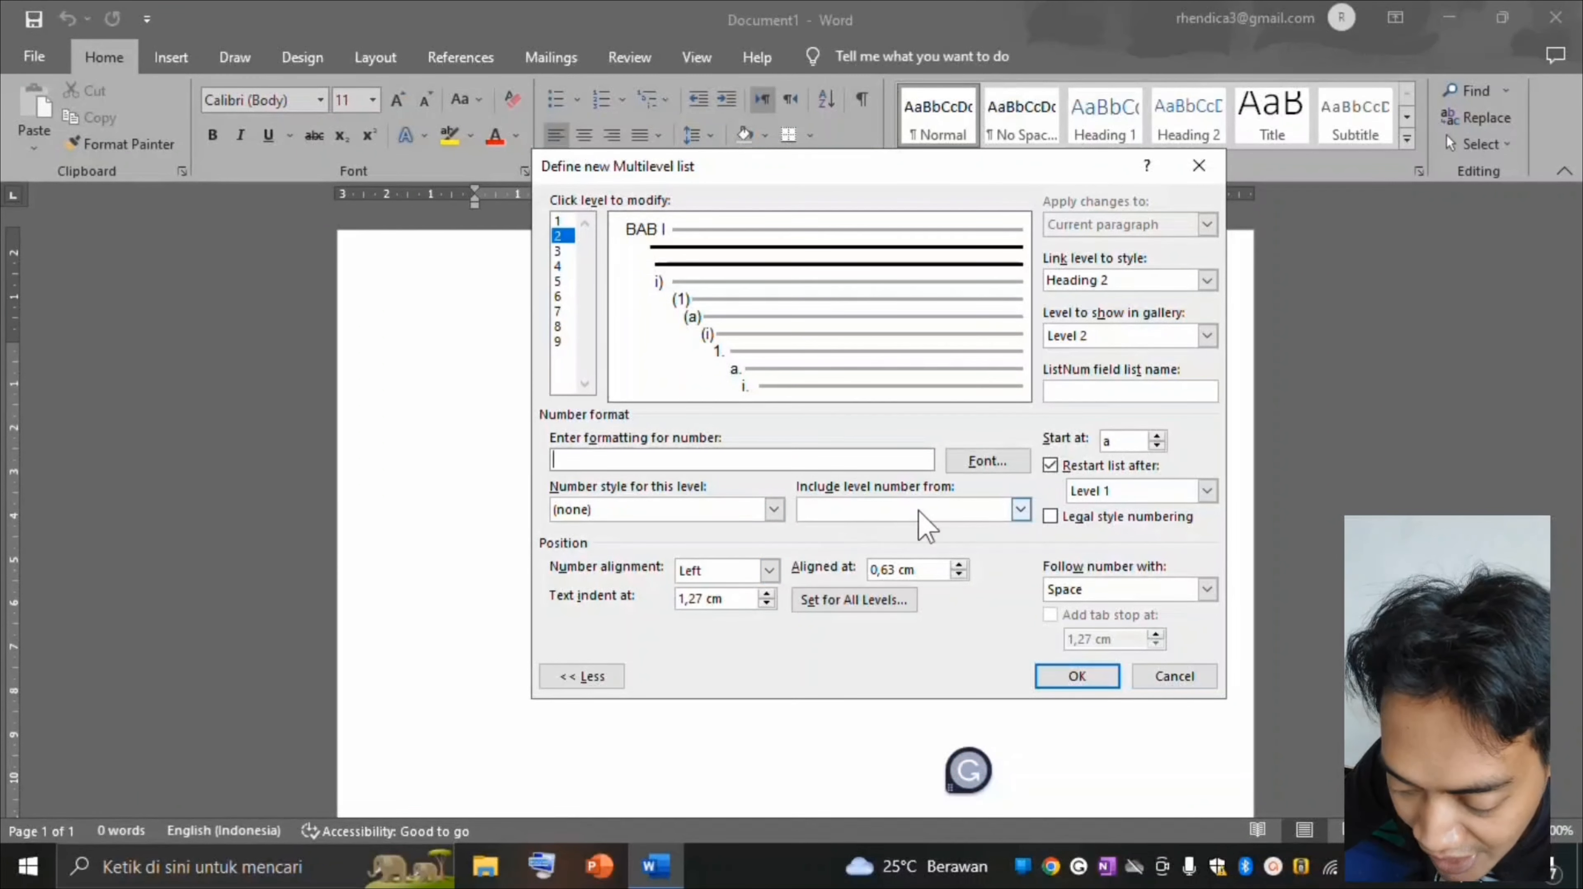
{"action": "left_click", "coordinate": [1021, 510]}
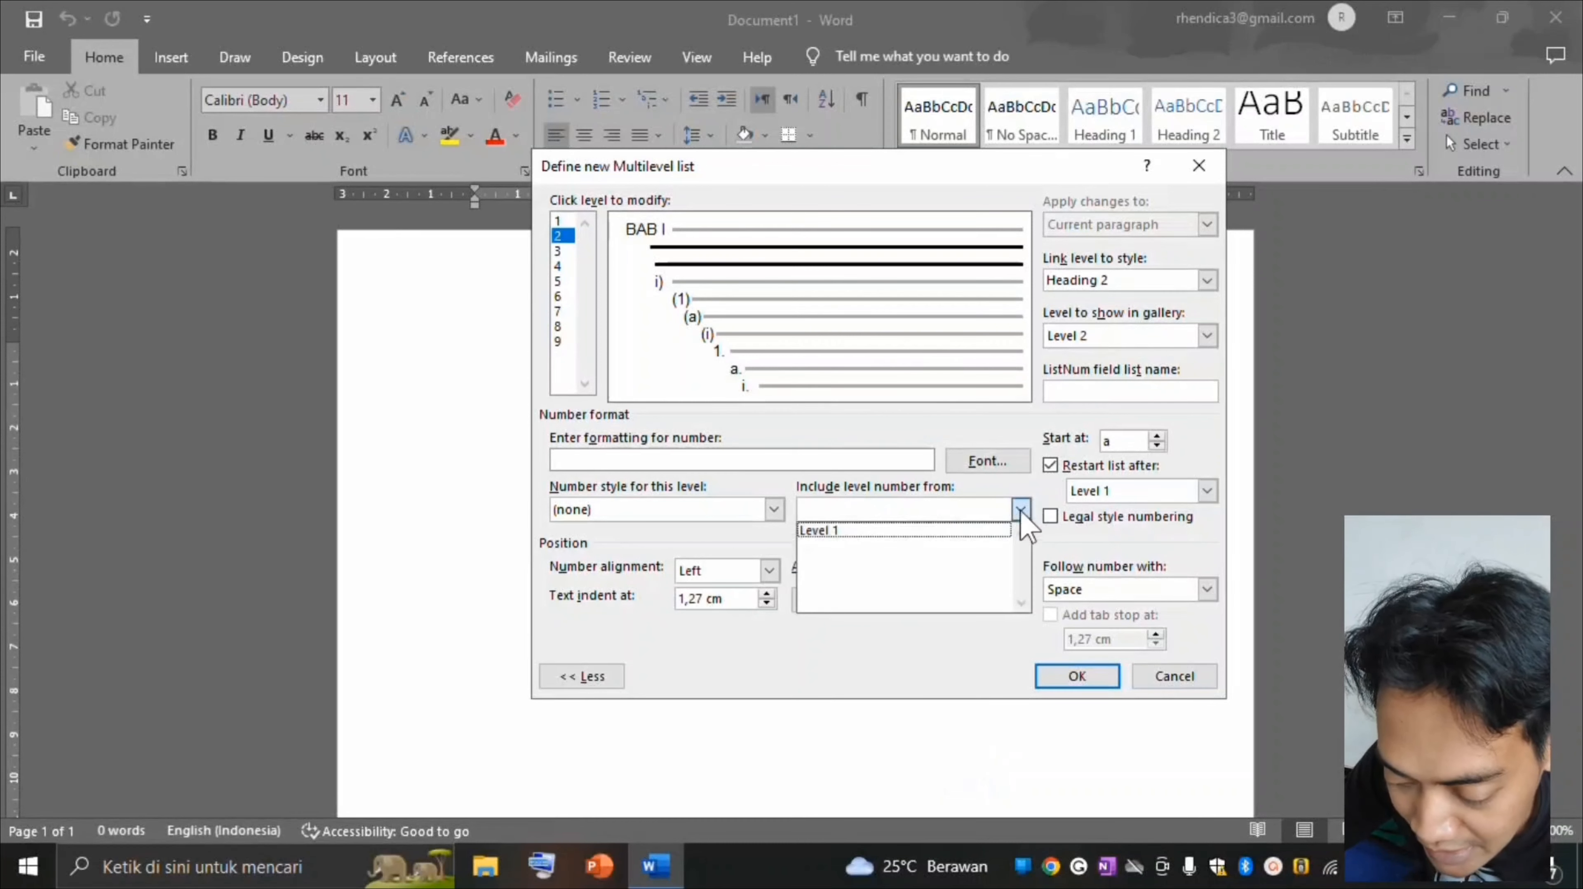
{"action": "left_click", "coordinate": [861, 533]}
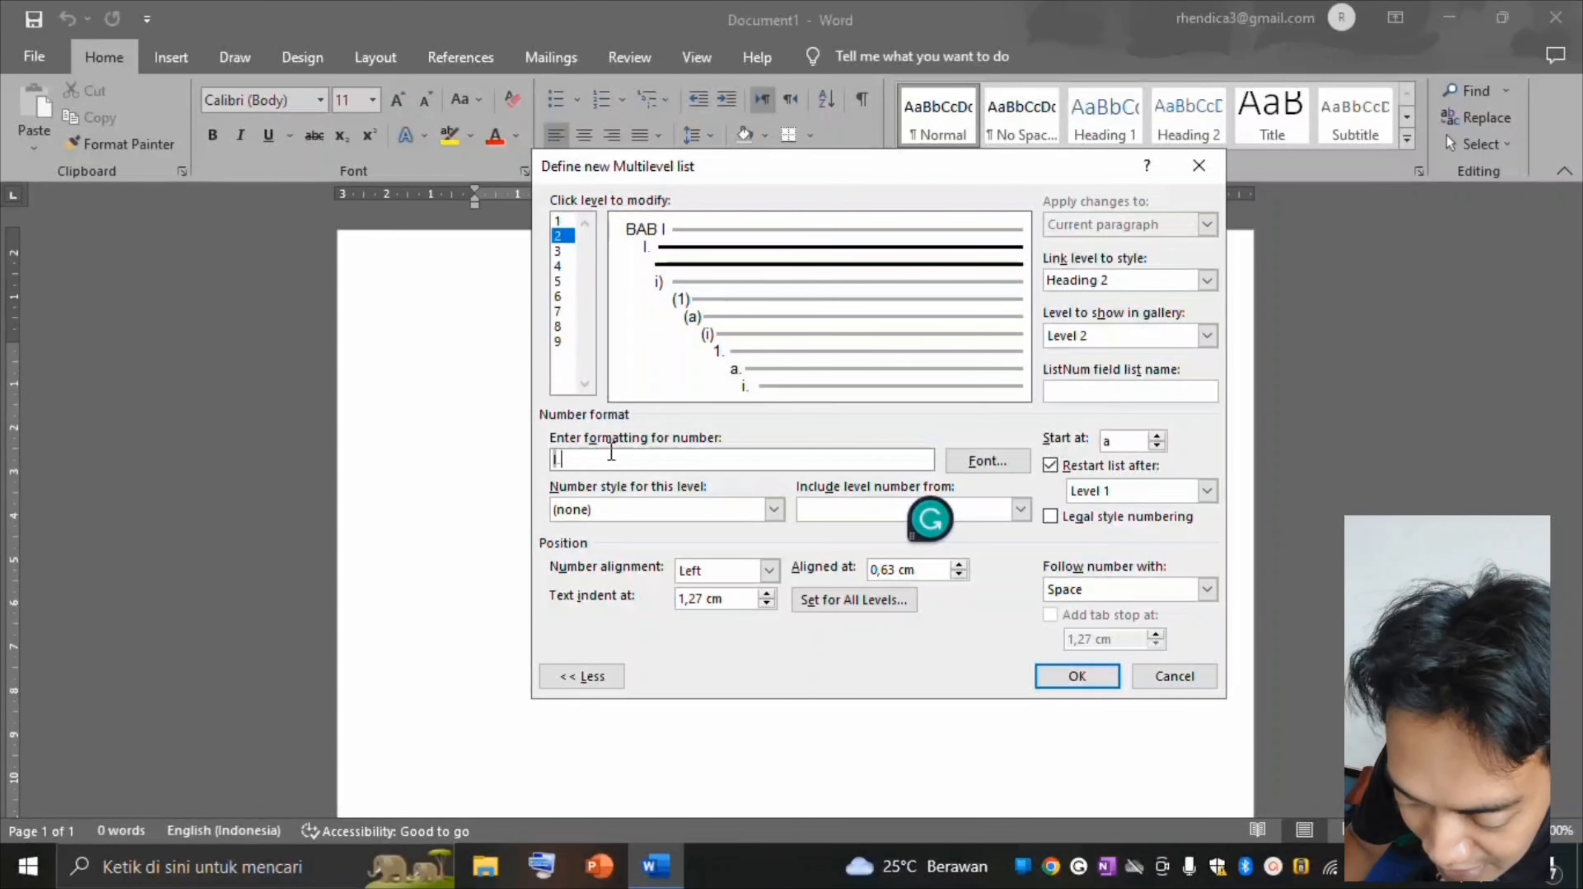
Add a number in the 1, 2, 3 style to the level 2 format and enable legal style numbering.
{"action": "left_click", "coordinate": [773, 509]}
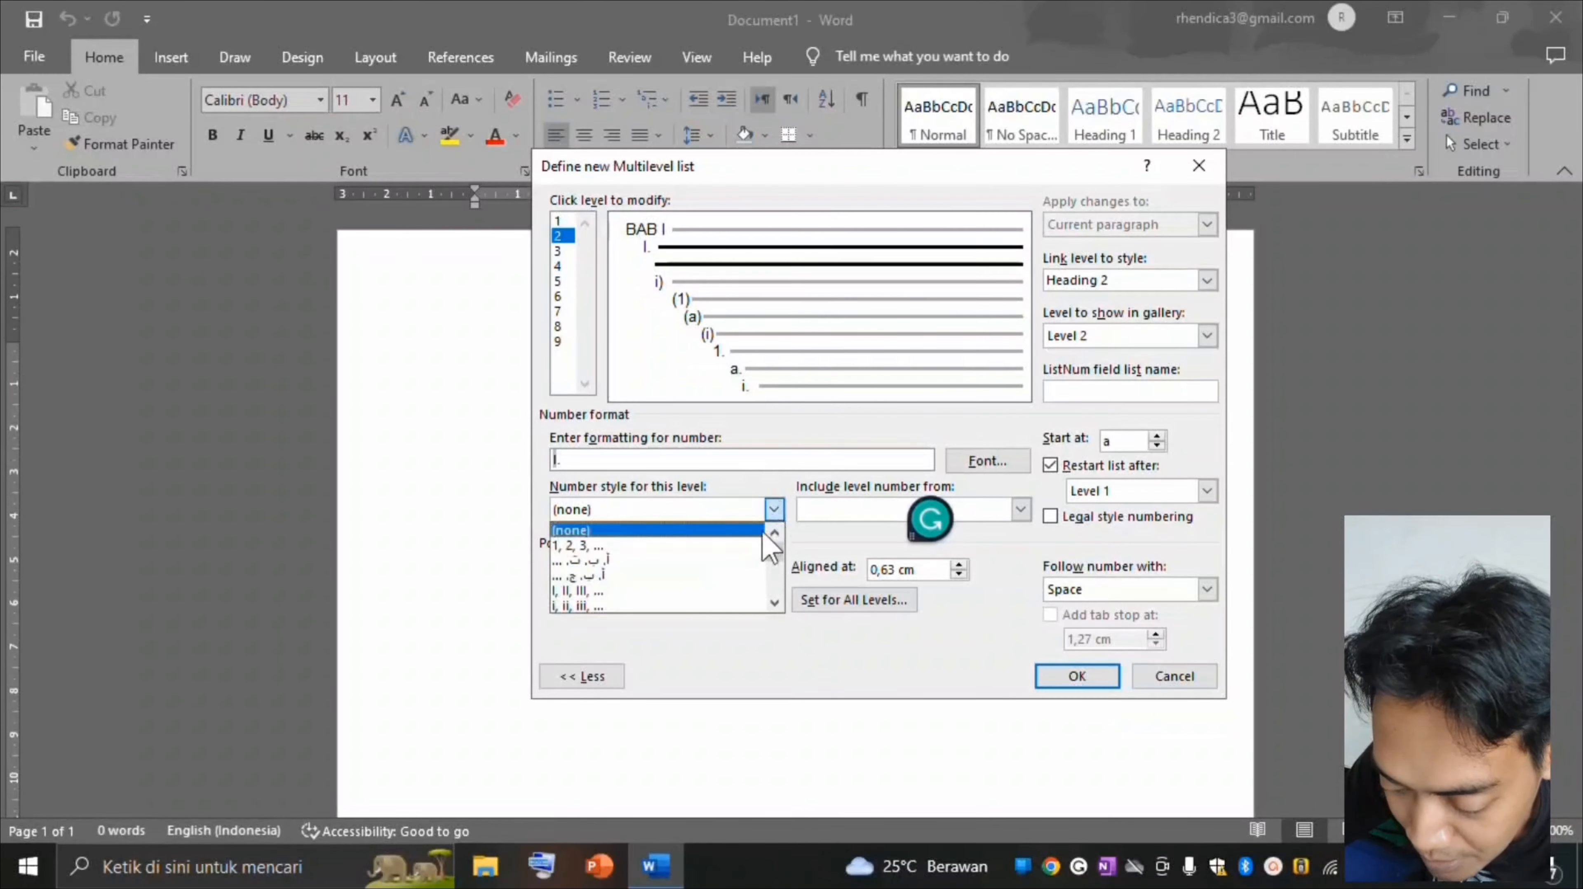
{"action": "left_click", "coordinate": [625, 546]}
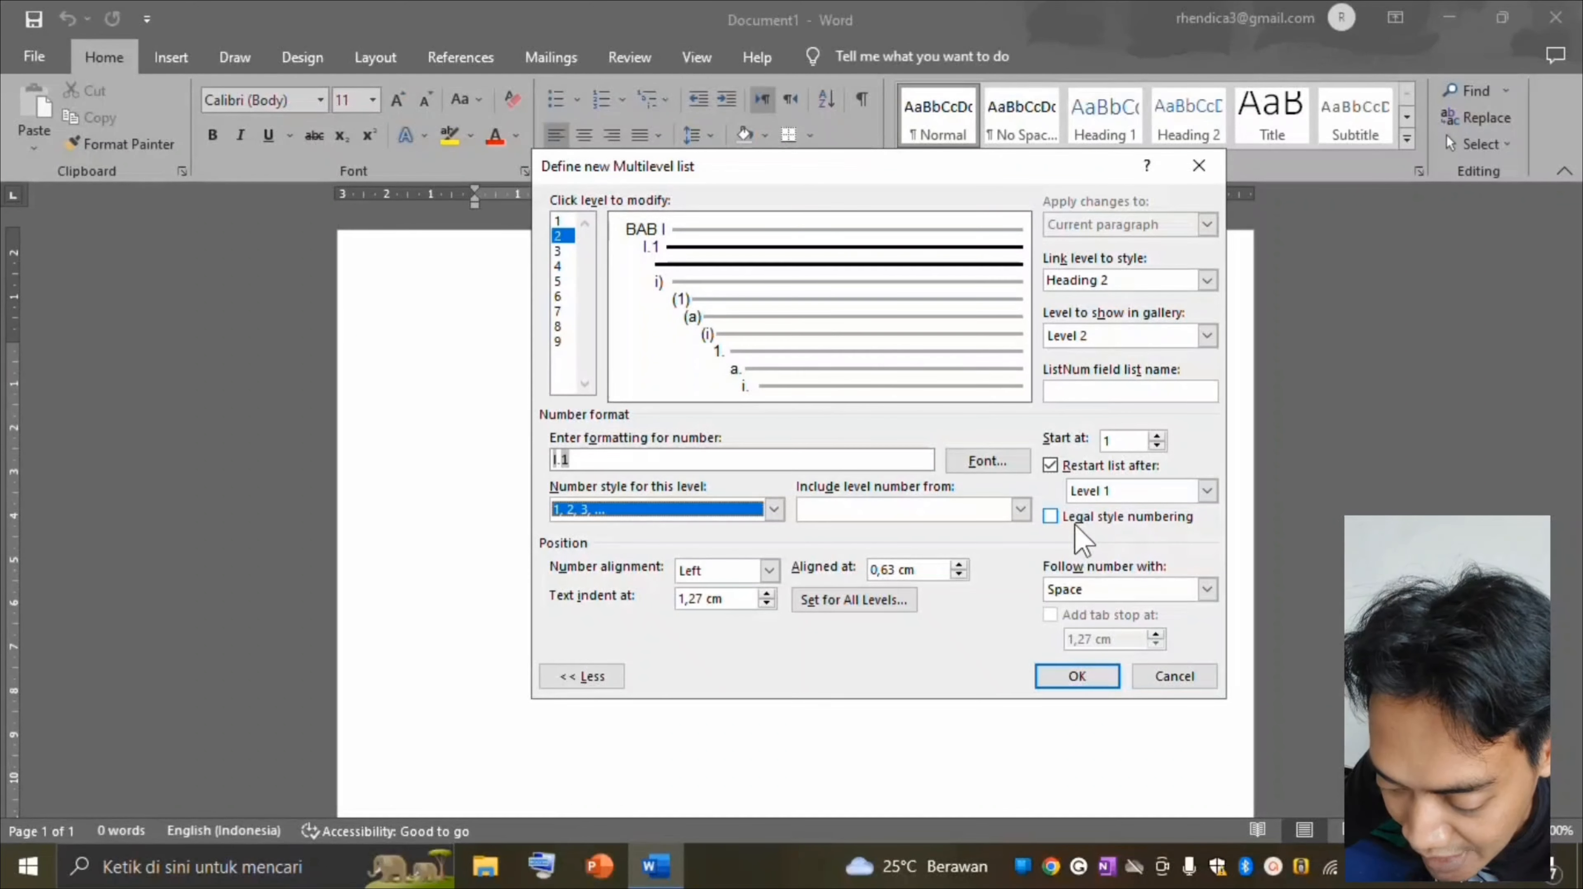
{"action": "left_click", "coordinate": [1051, 518]}
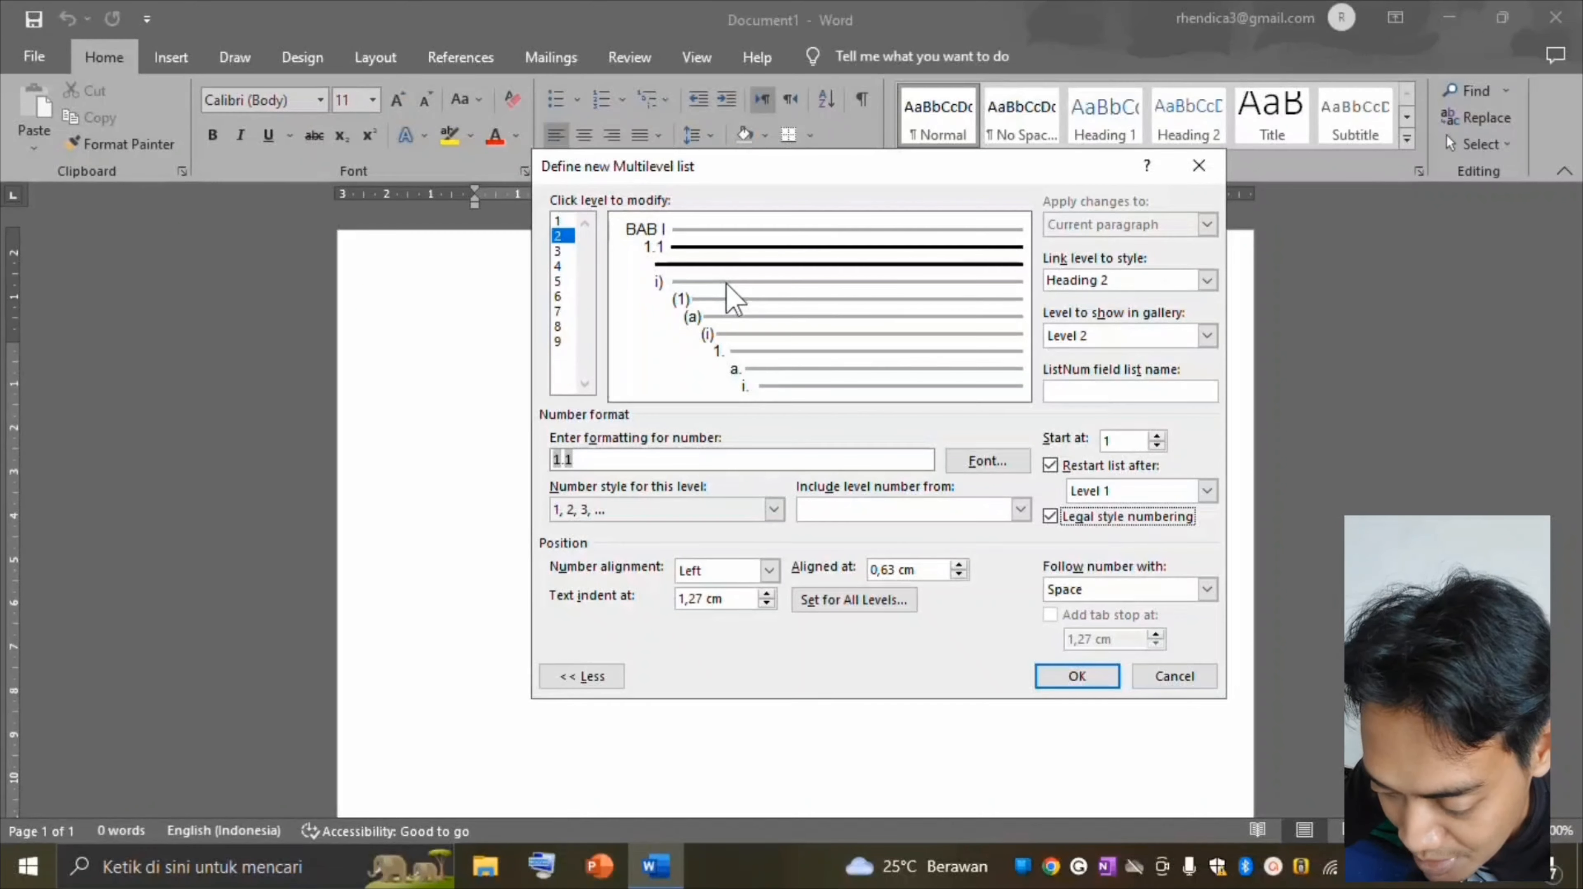
Link list level 3 to the Heading 3 style and set Level 3 as the level shown in the gallery.
{"action": "left_click", "coordinate": [560, 251]}
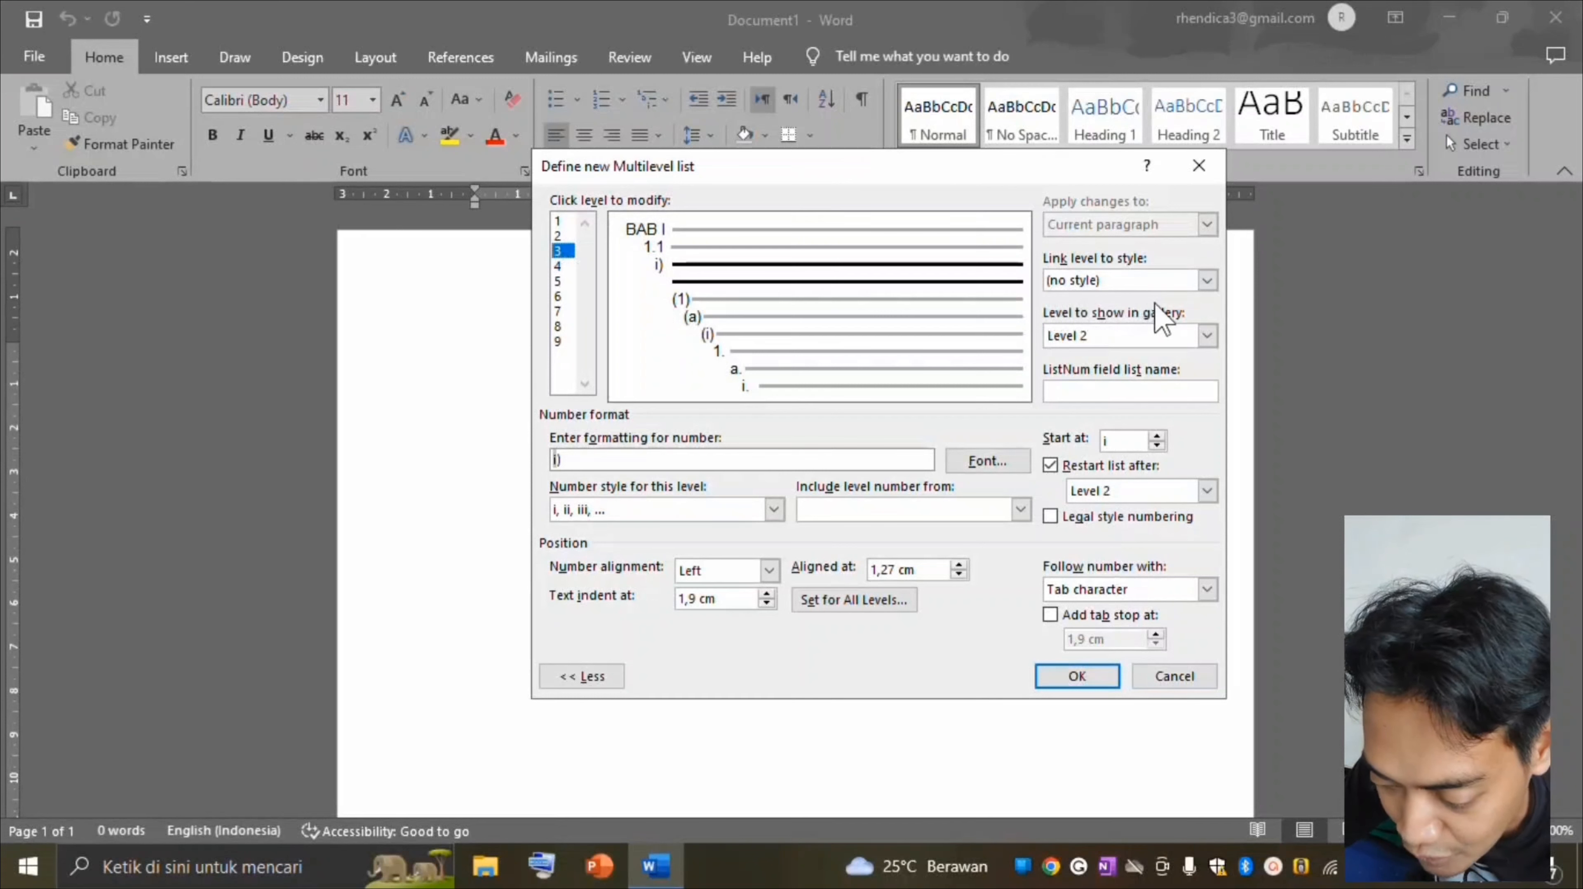
{"action": "left_click", "coordinate": [1207, 280]}
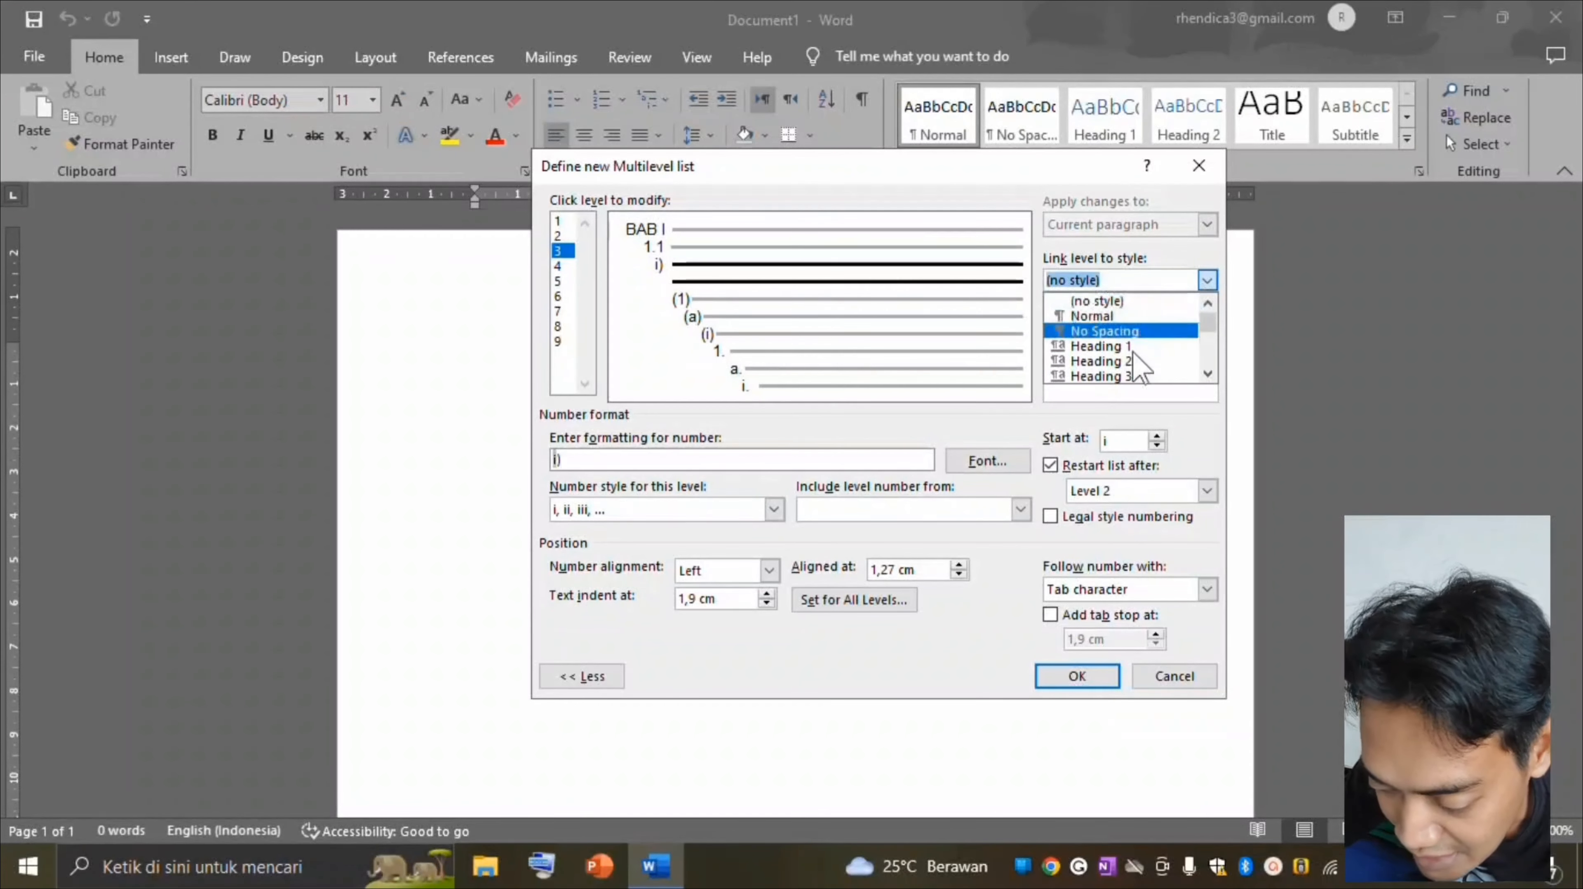
{"action": "left_click", "coordinate": [1126, 377]}
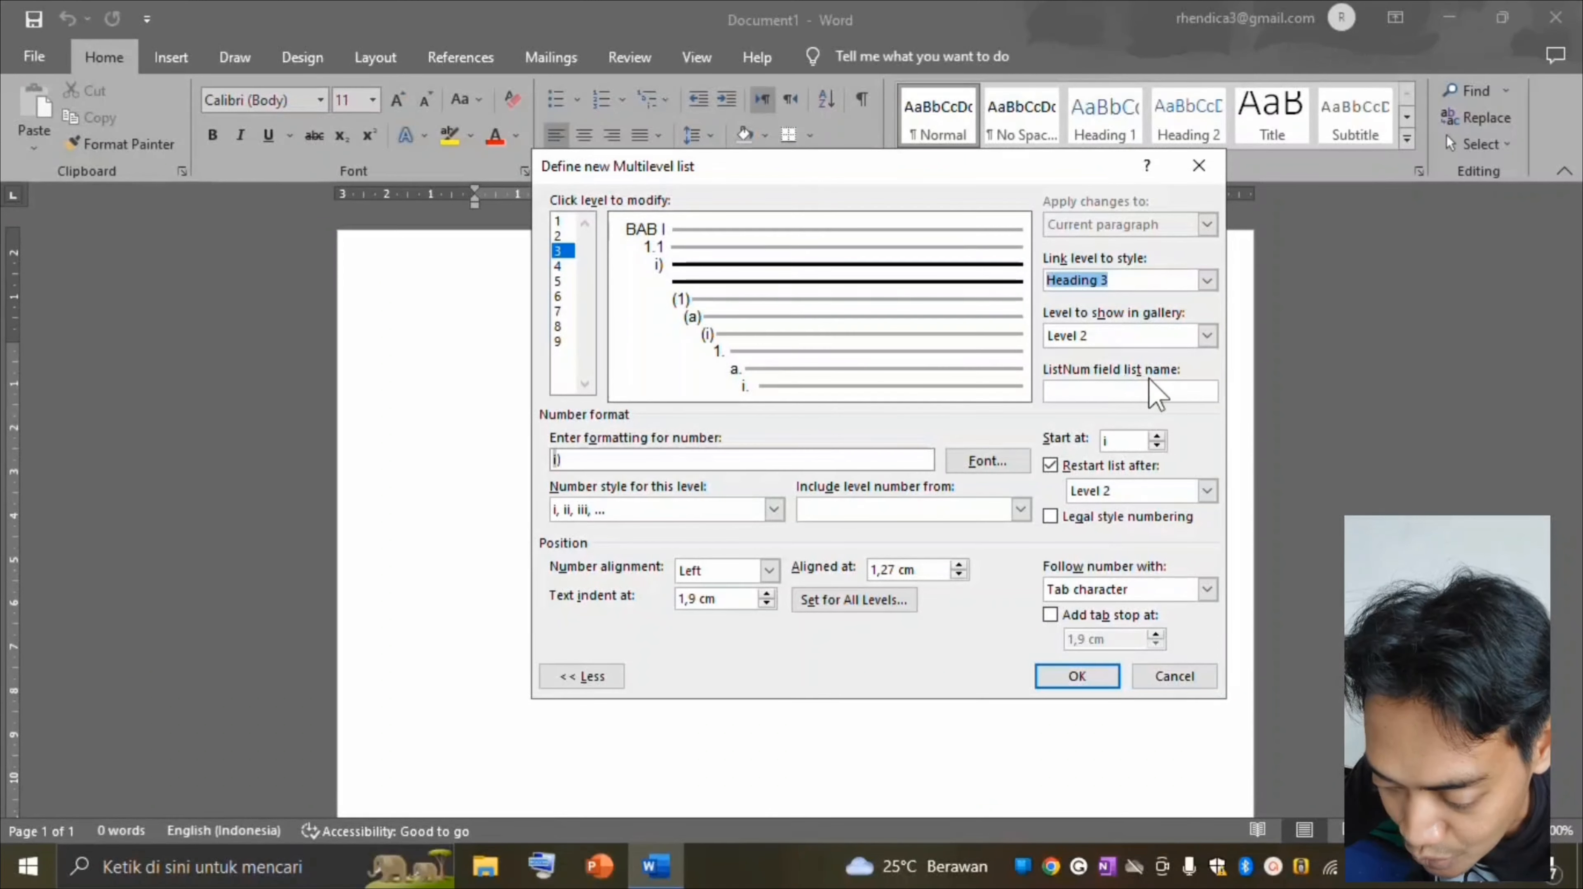
{"action": "left_click", "coordinate": [1206, 340]}
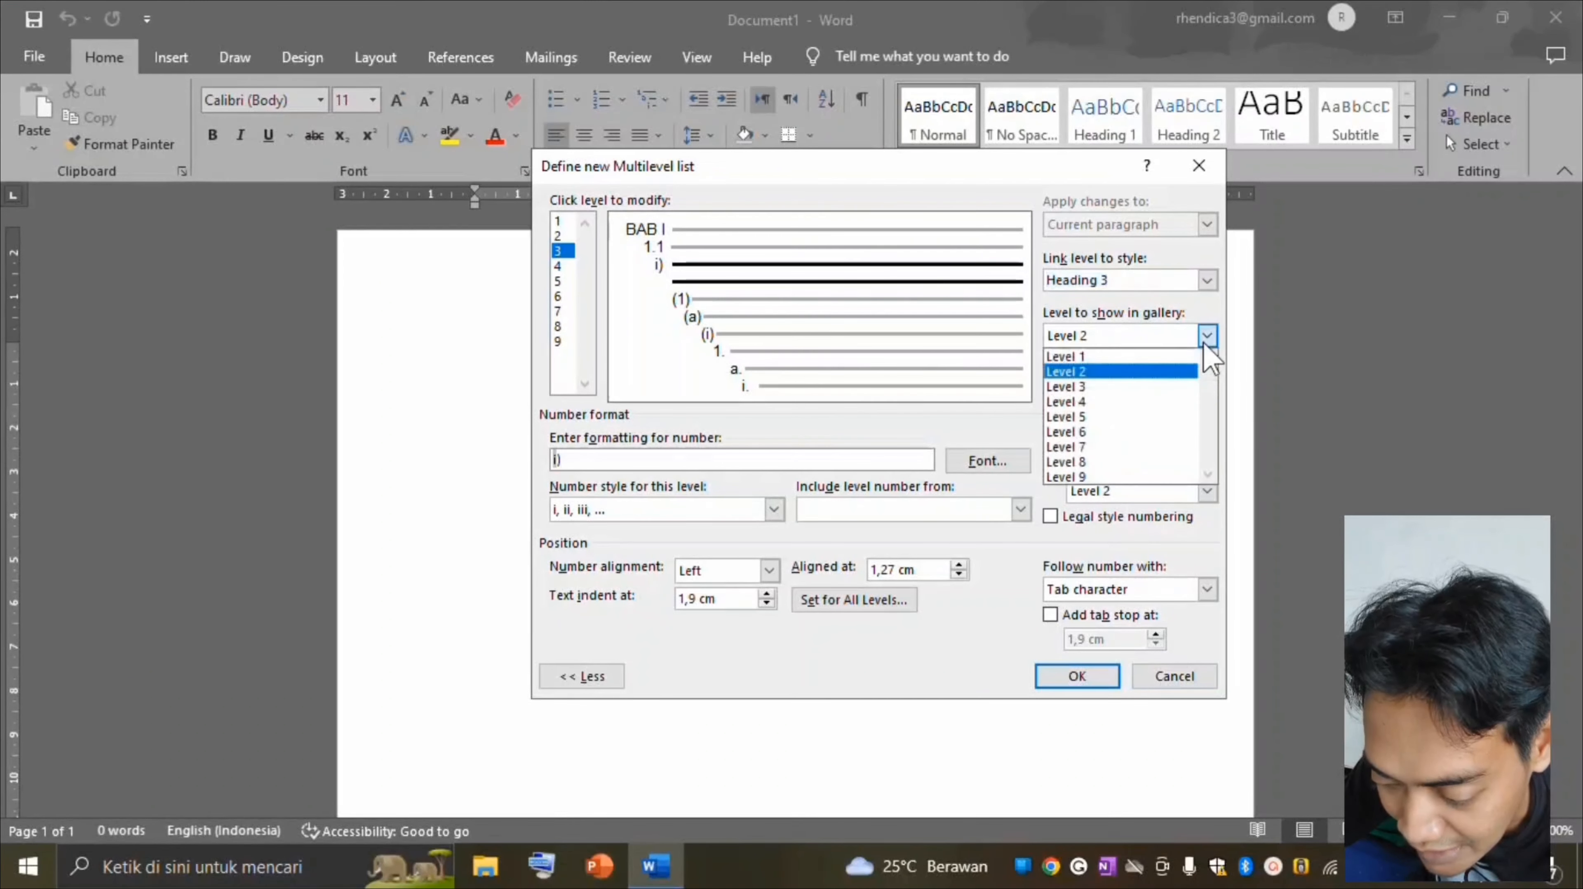
{"action": "left_click", "coordinate": [1107, 385]}
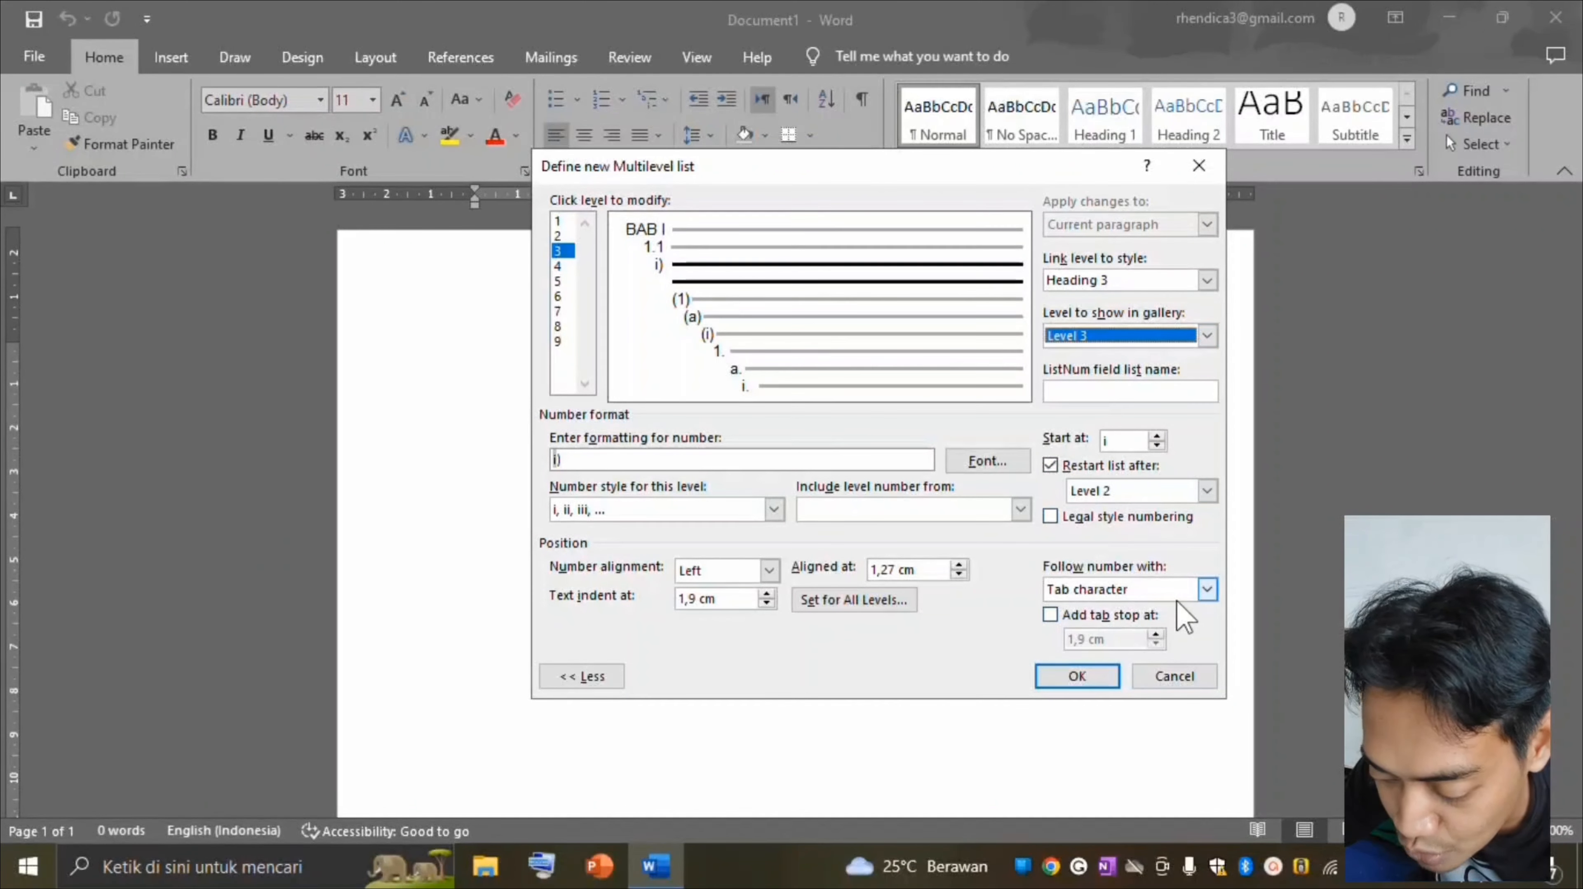
Set a space to follow the level 3 number and clear the level's existing number format.
{"action": "left_click", "coordinate": [1206, 590]}
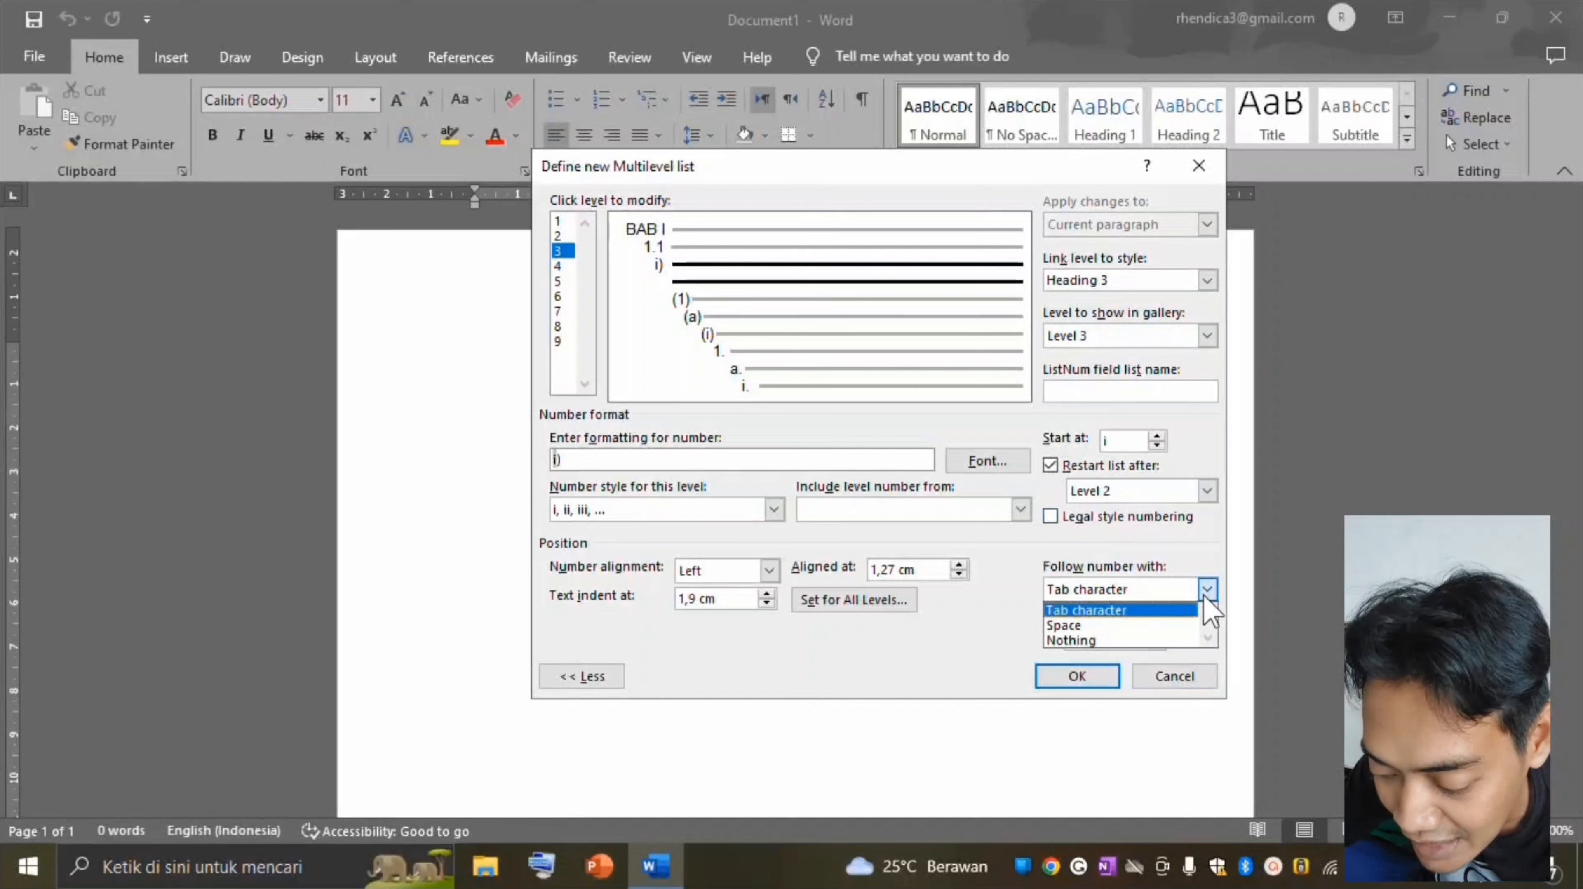
{"action": "left_click", "coordinate": [1096, 625]}
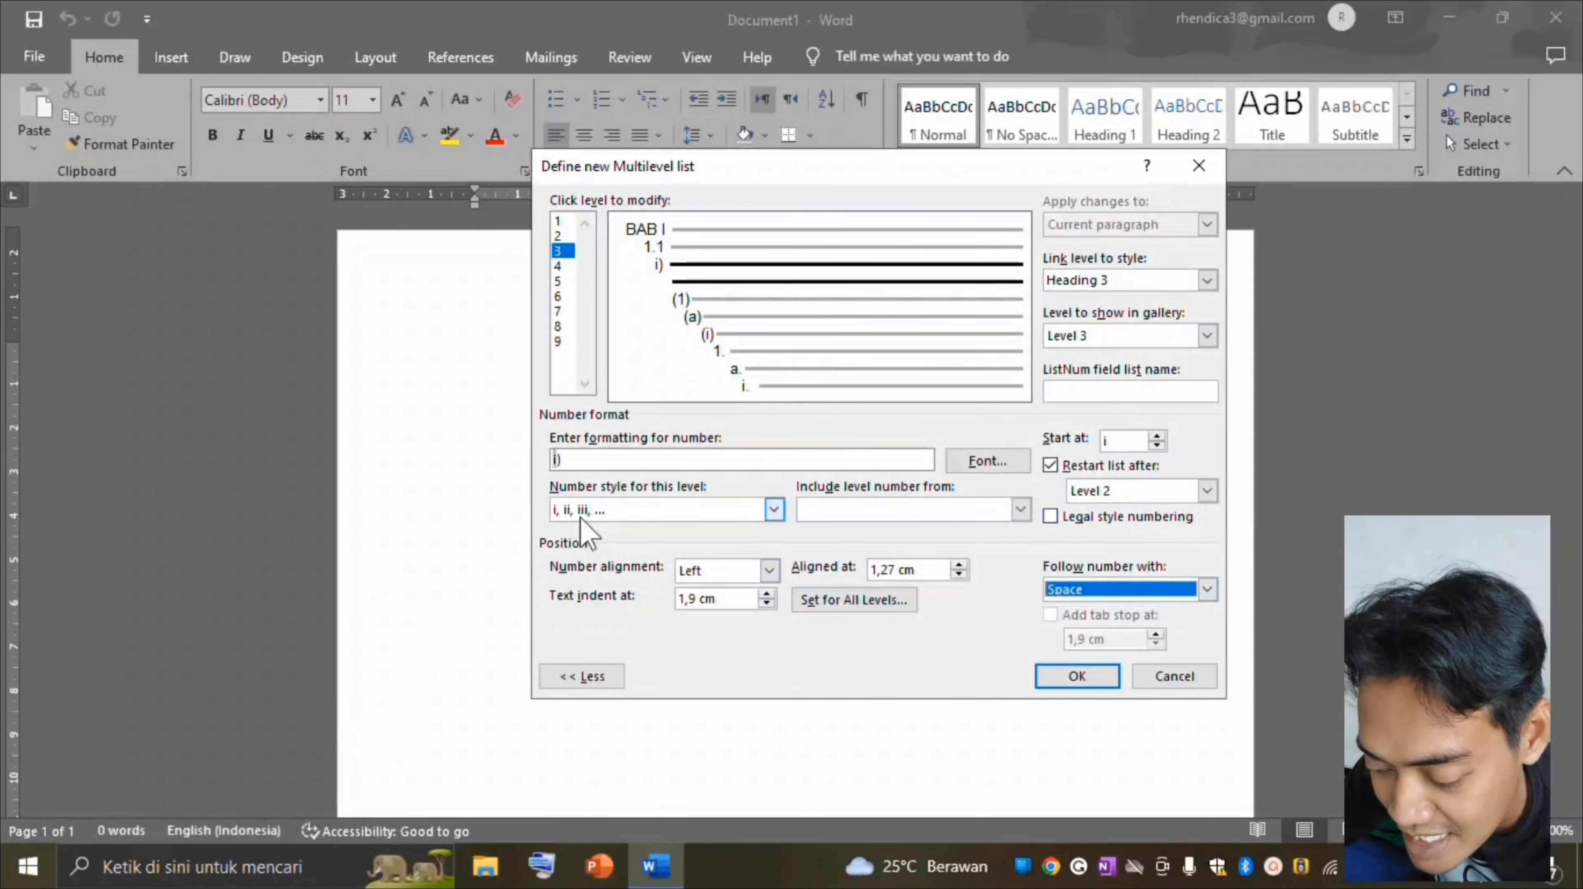
{"action": "left_click", "coordinate": [614, 460]}
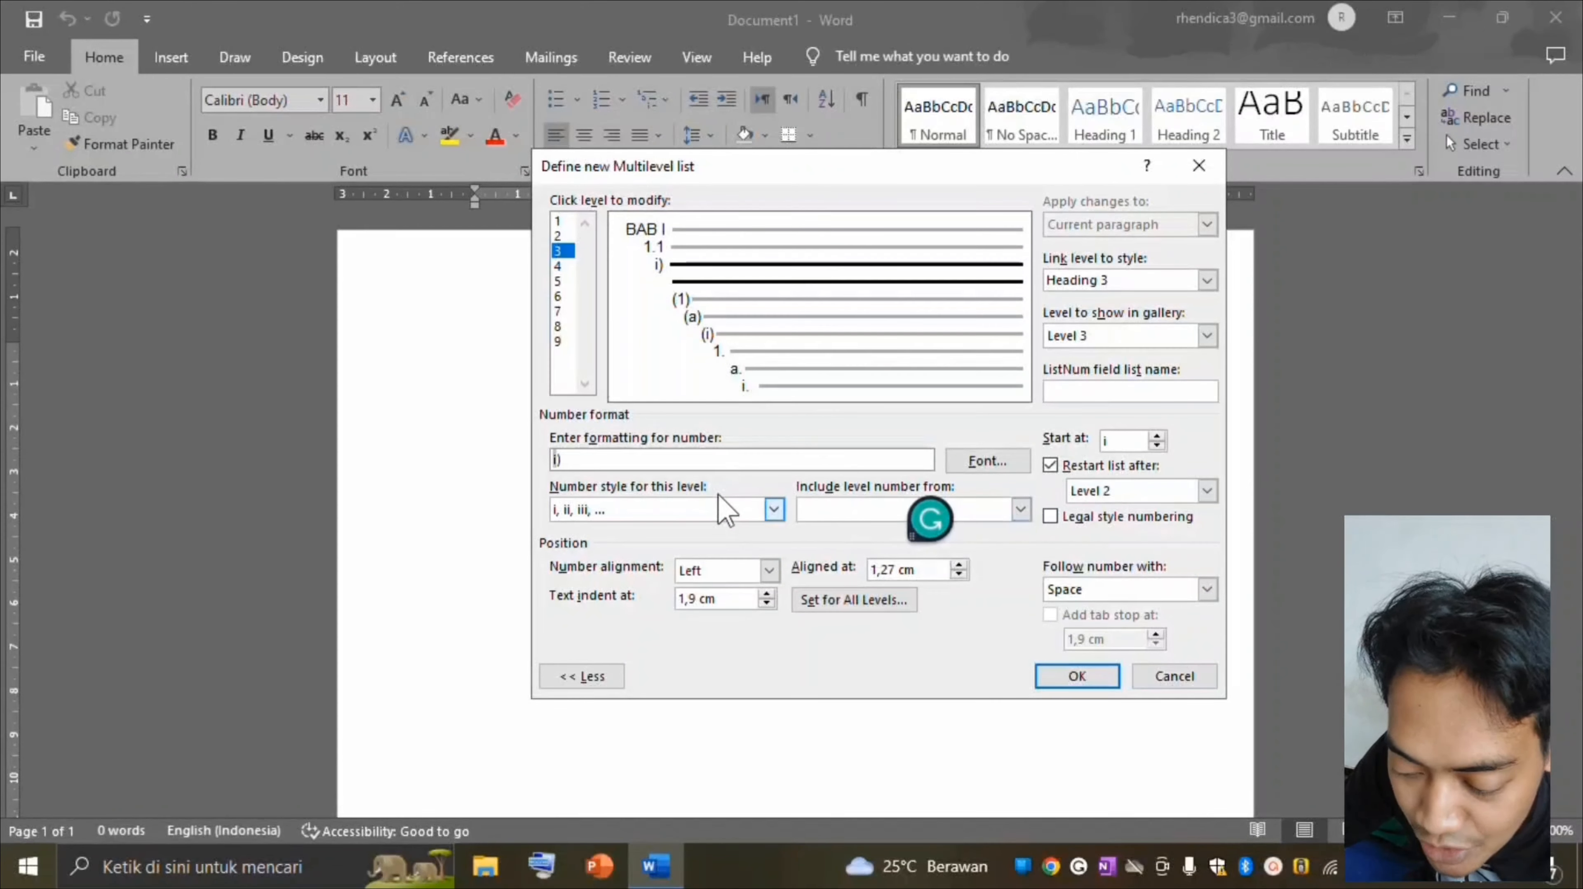
{"action": "key", "text": "BackSpace"}
{"action": "key", "text": "BackSpace"}
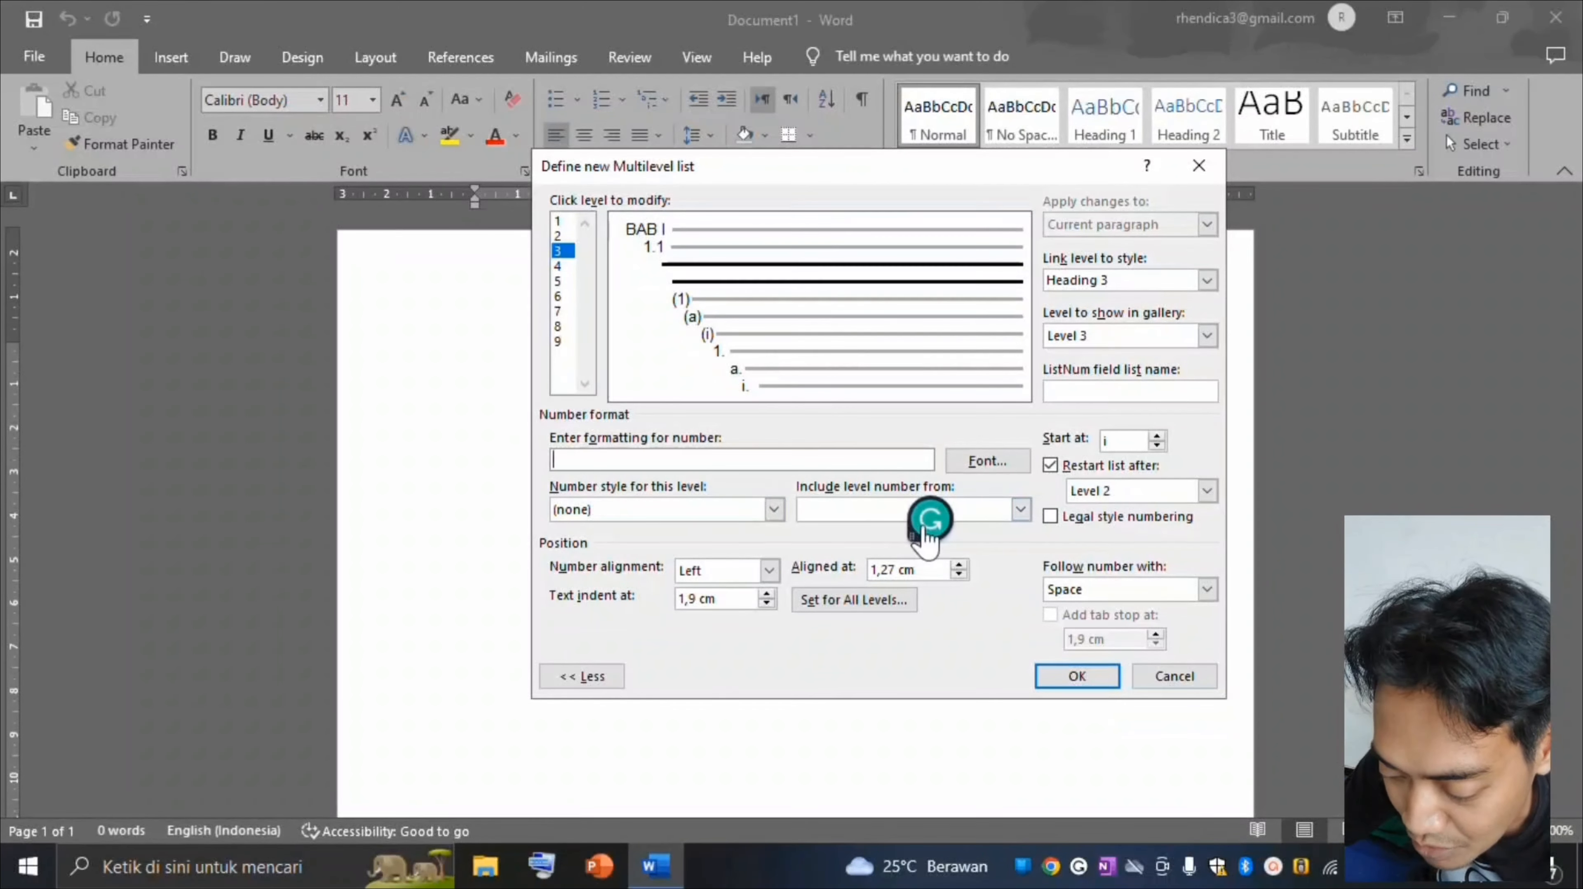
{"action": "left_click_drag", "start_coordinate": [911, 536], "coordinate": [921, 701]}
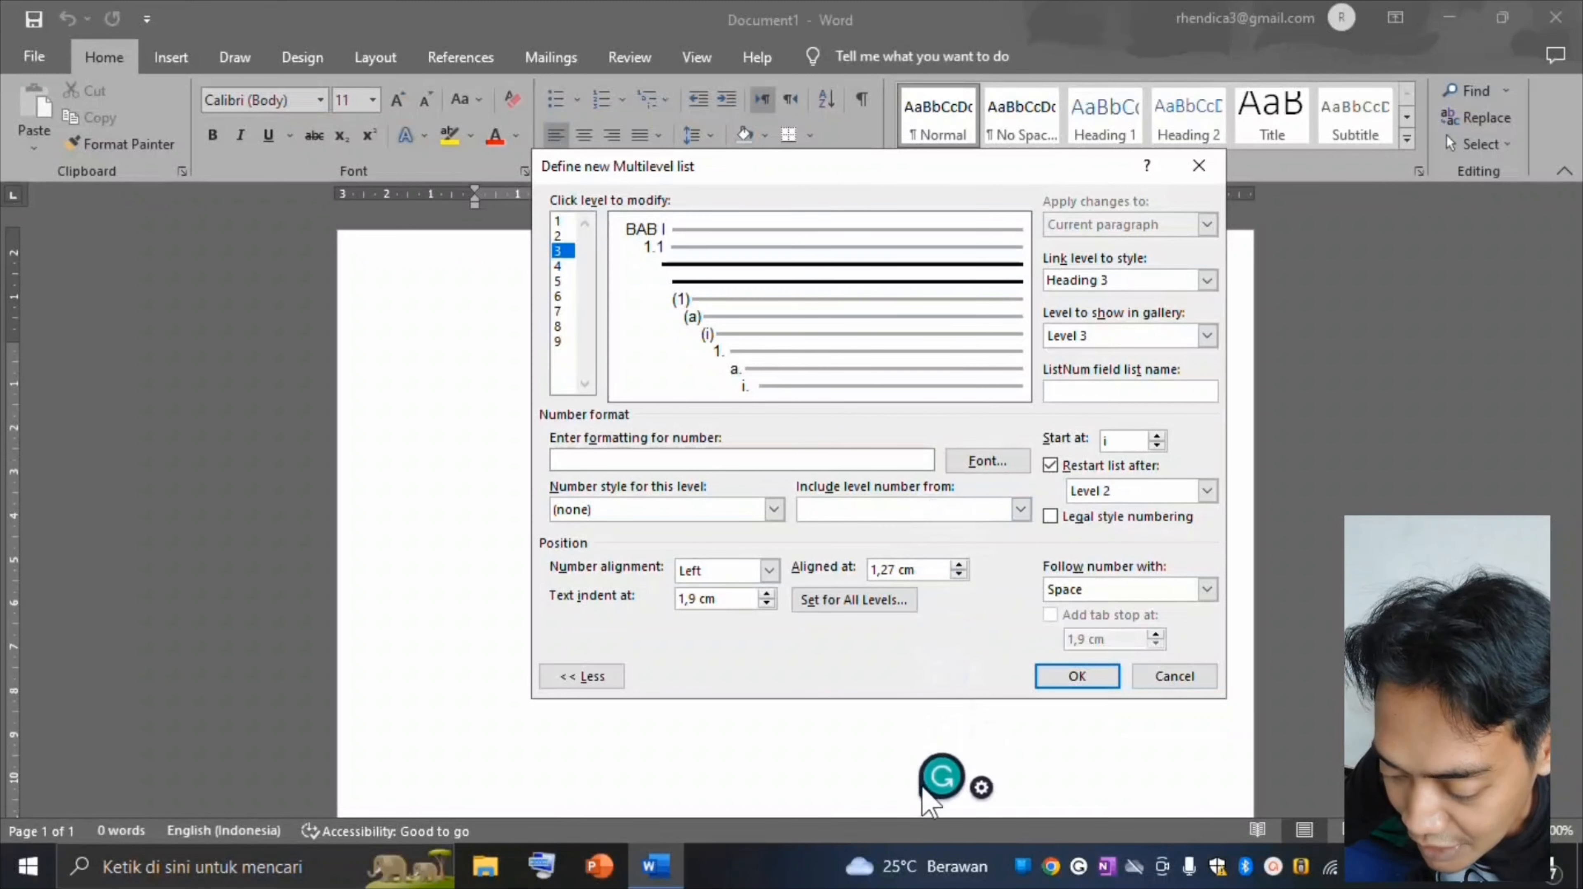
Build the level 3 number format from the included Level 1 and Level 2 numbers, each followed by a period.
{"action": "left_click", "coordinate": [1021, 509]}
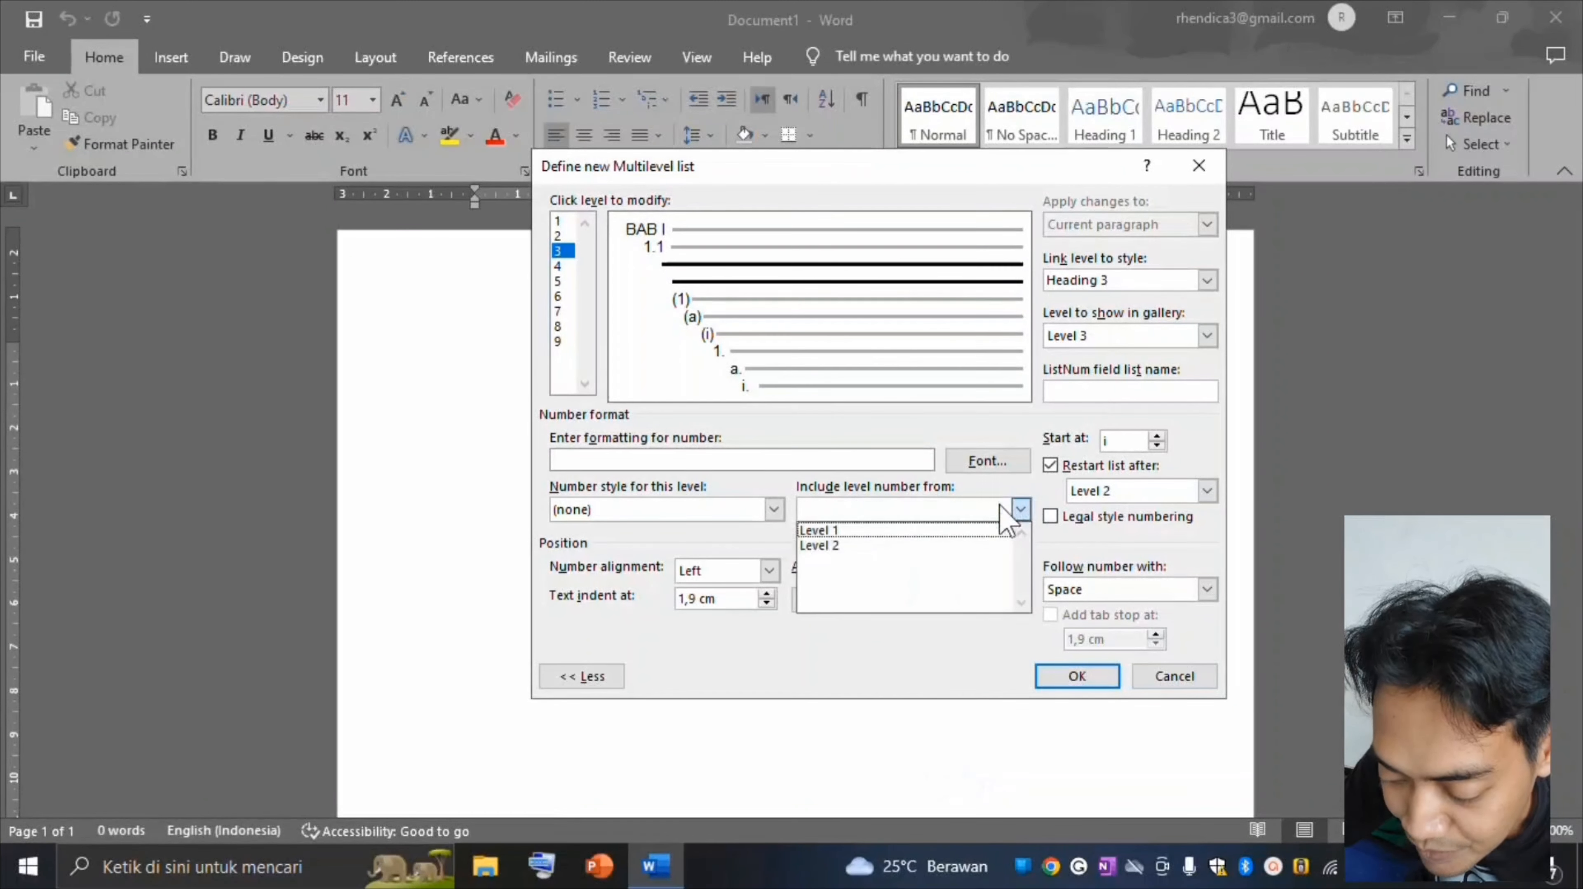
{"action": "left_click", "coordinate": [919, 530]}
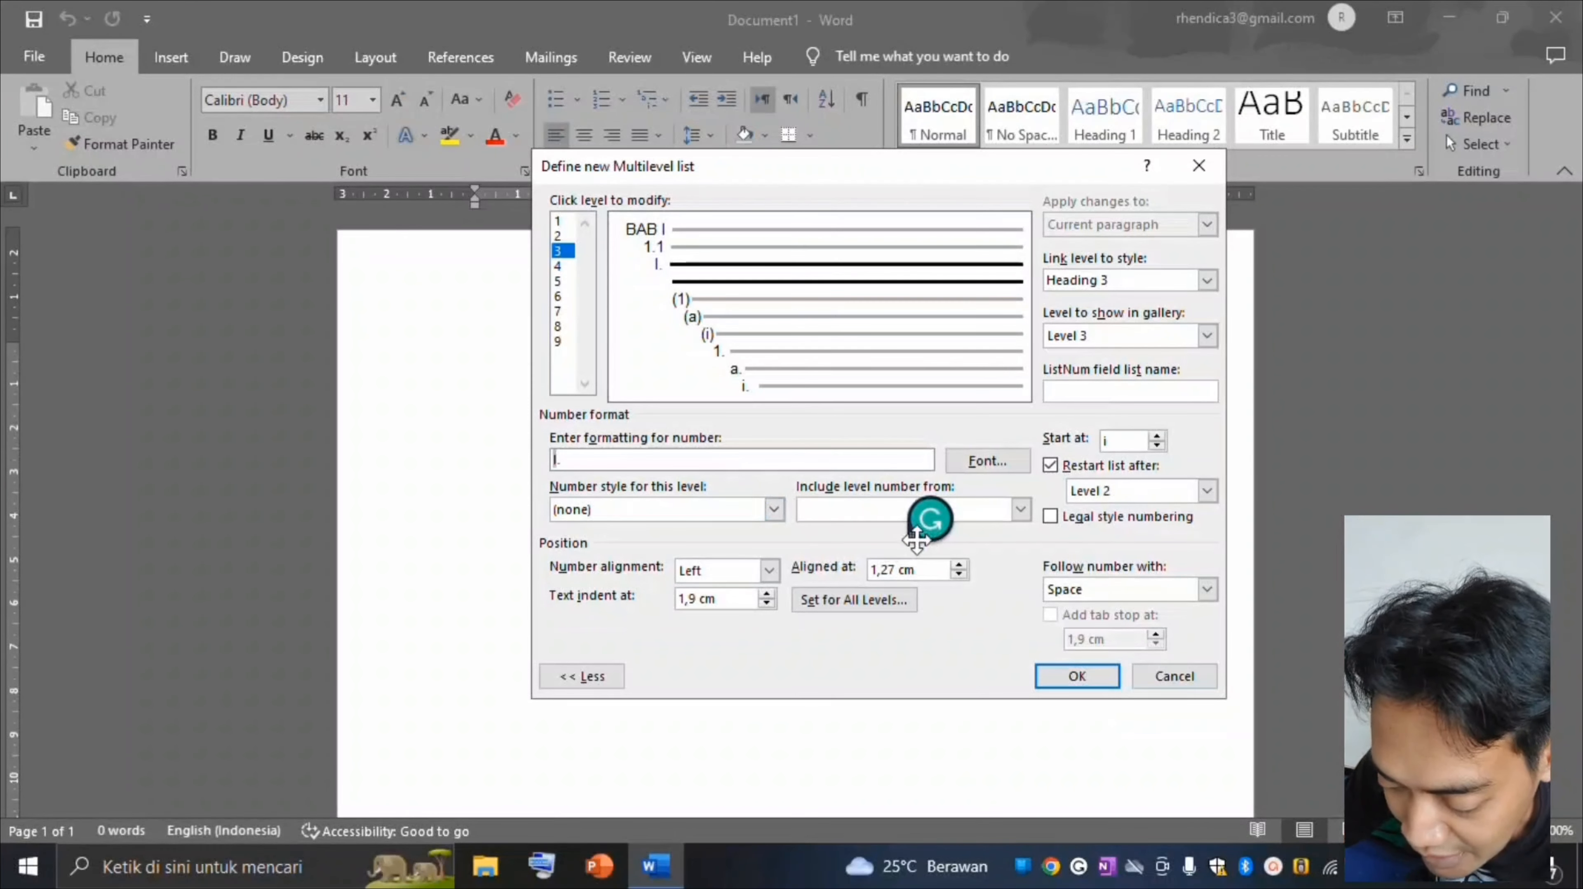
{"action": "left_click", "coordinate": [1021, 509]}
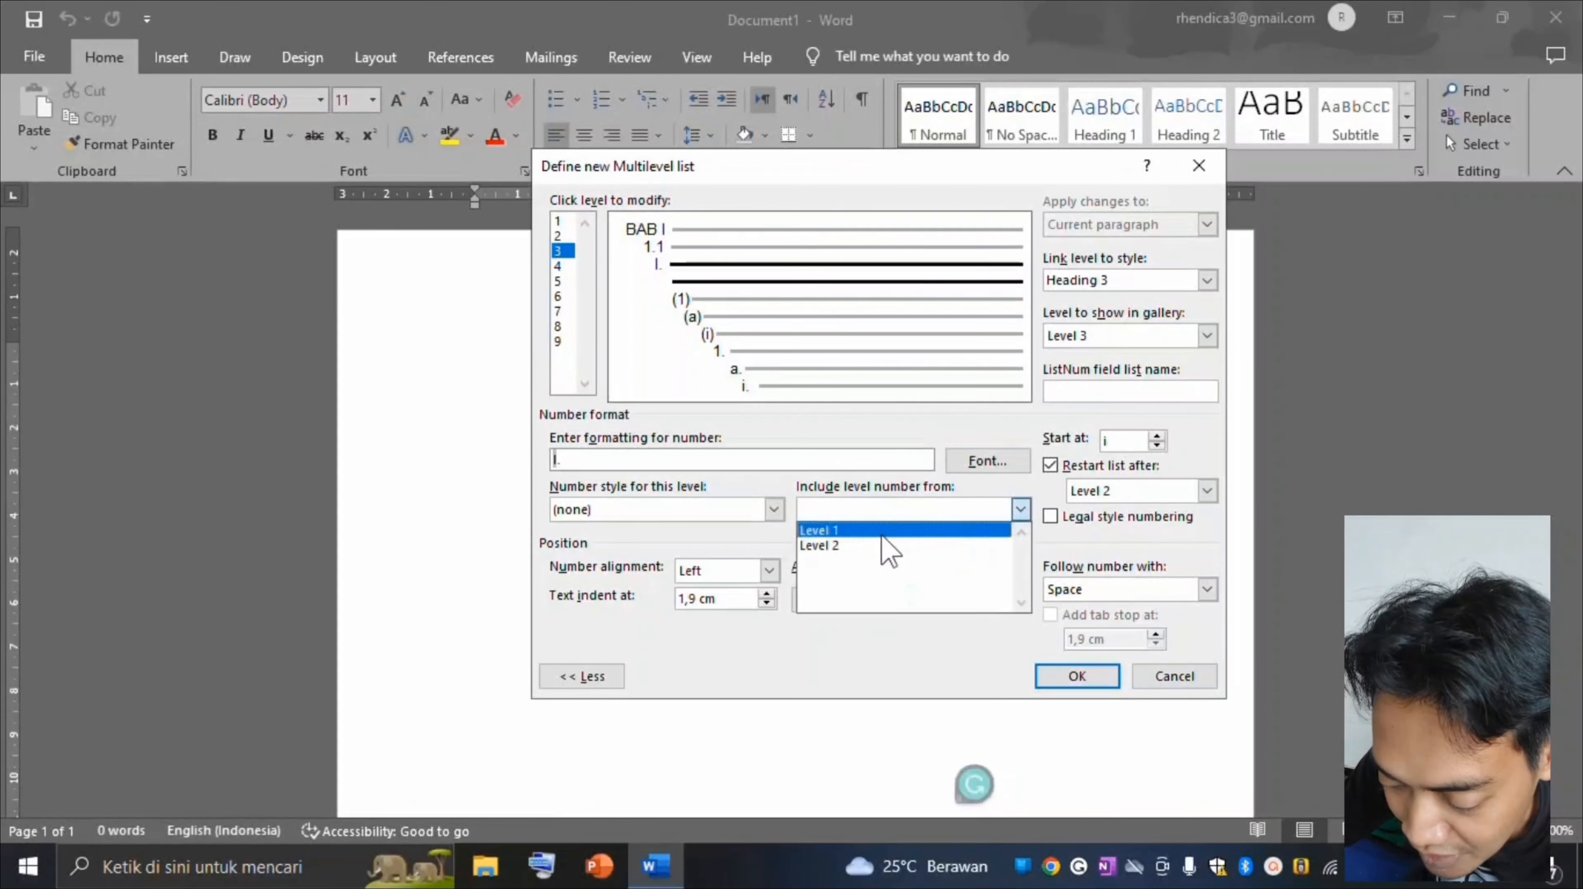
{"action": "left_click", "coordinate": [840, 545]}
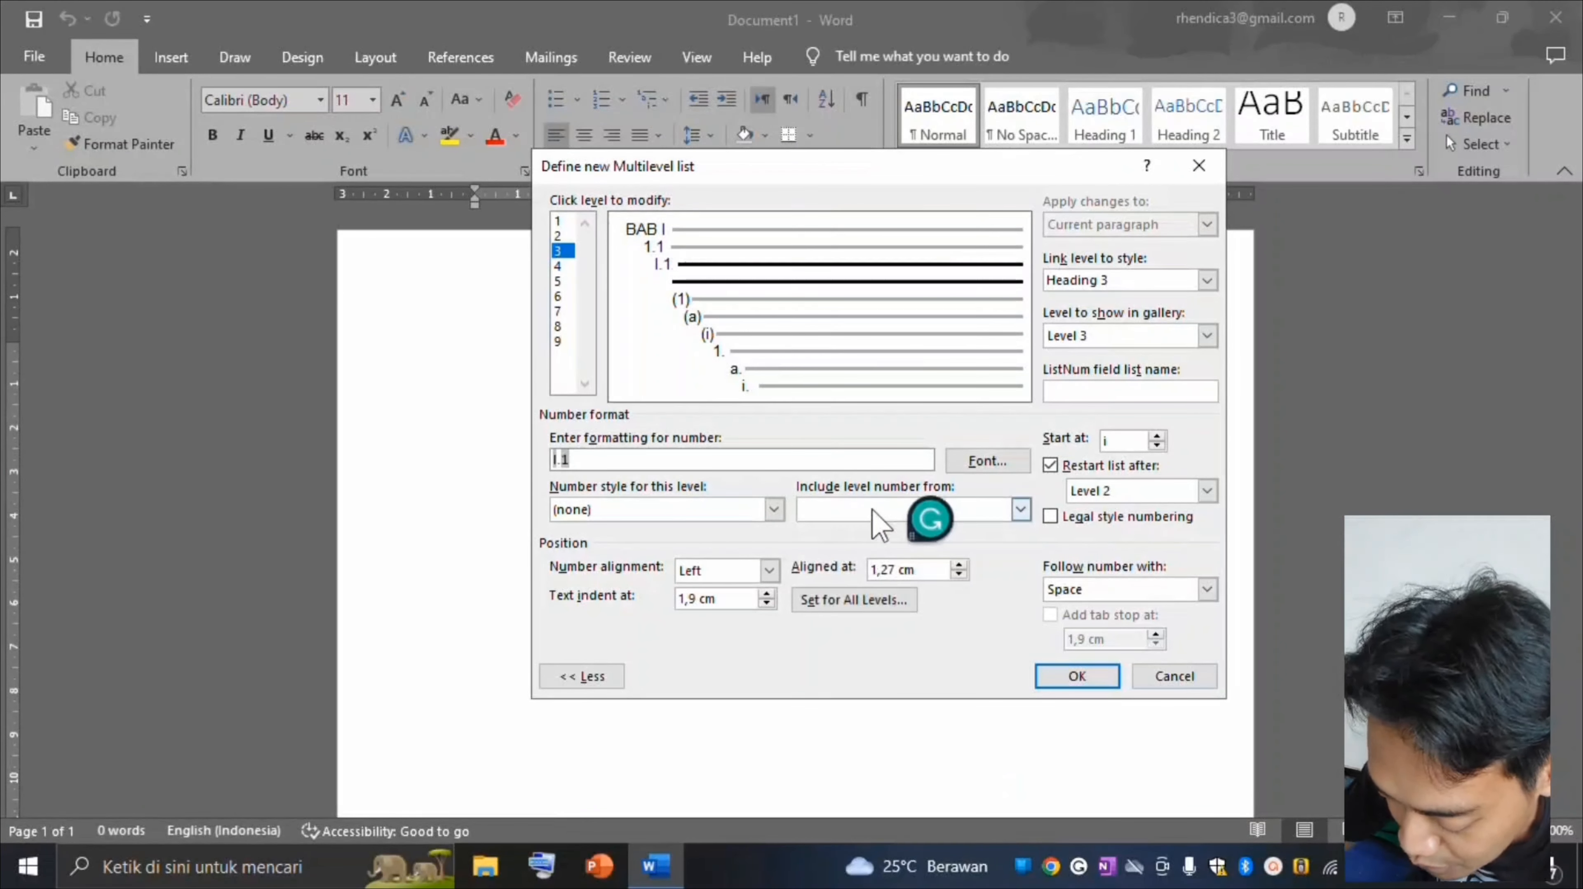
{"action": "type", "text": "."}
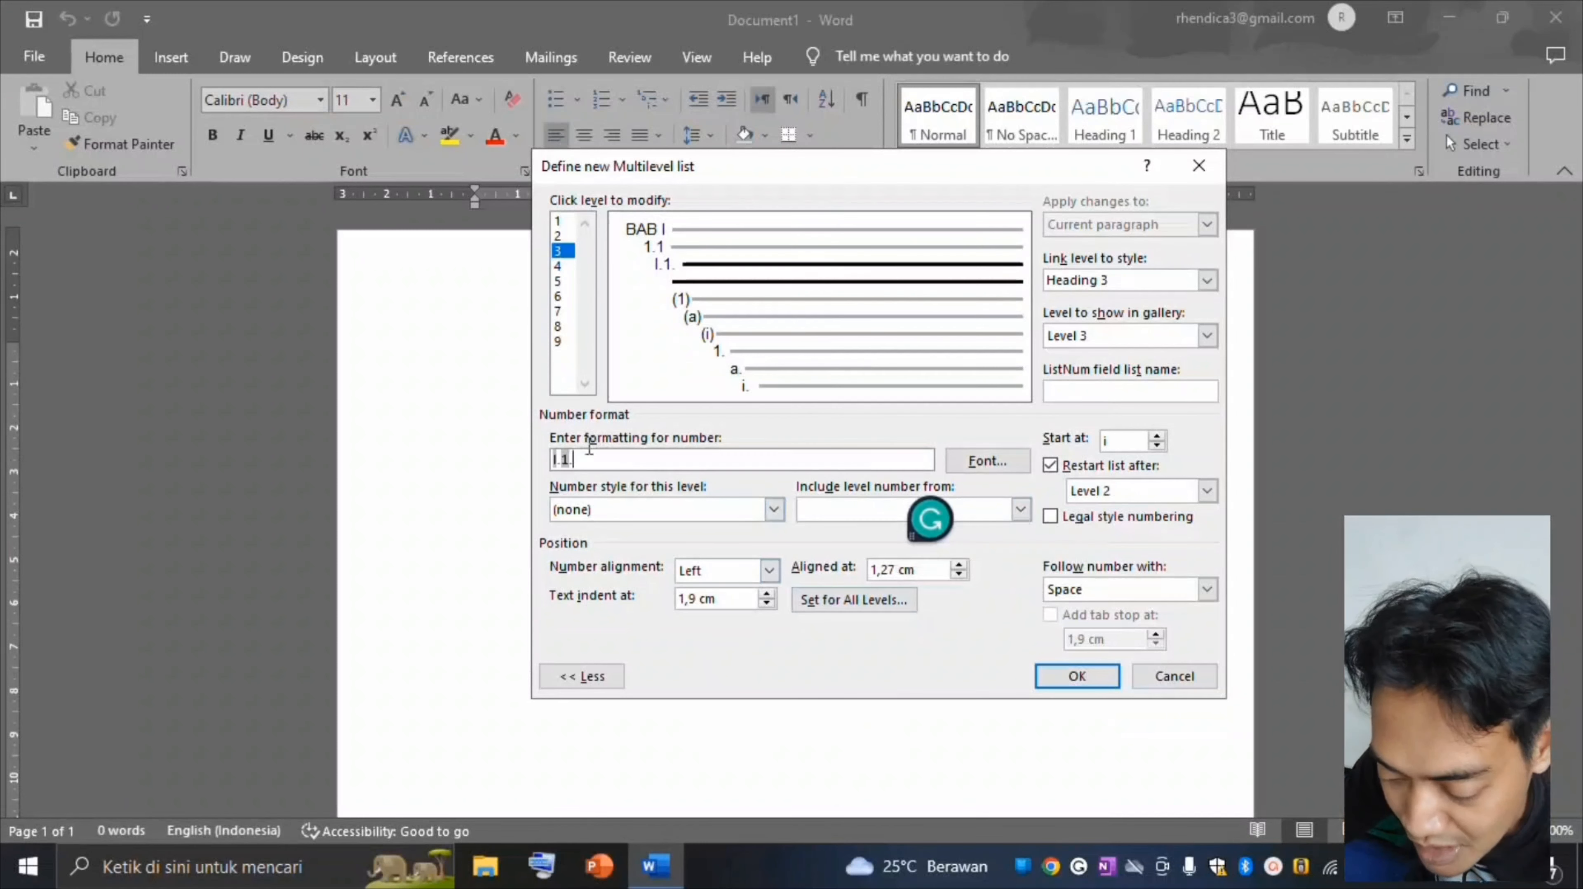
Complete the level 3 format with a 1, 2, 3 style number and legal style numbering, and apply the multilevel list.
{"action": "left_click", "coordinate": [773, 509]}
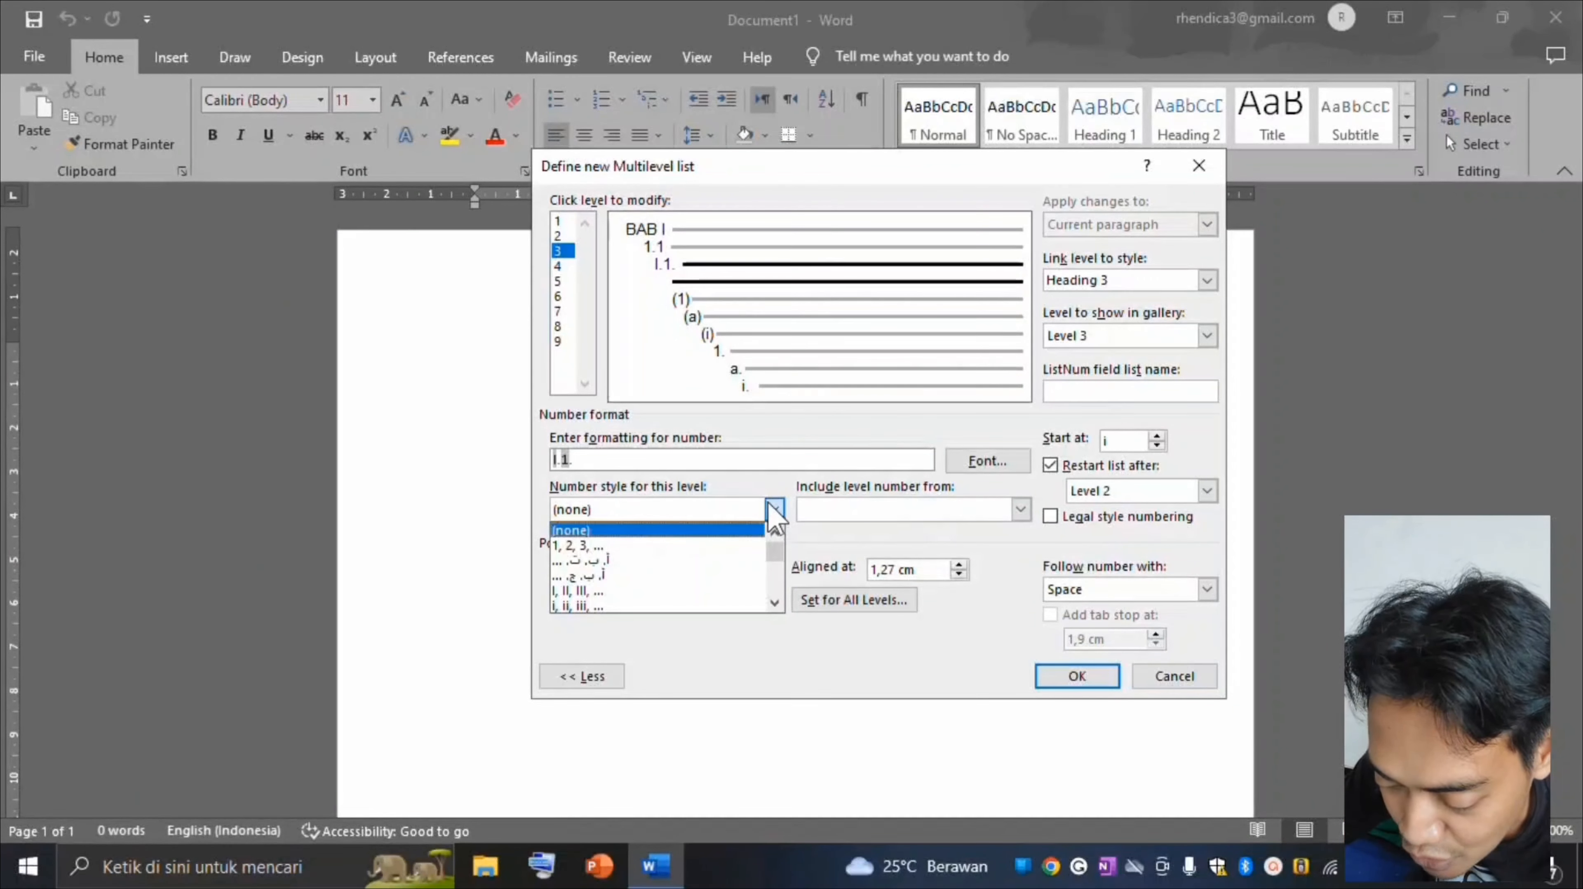
{"action": "left_click", "coordinate": [588, 545]}
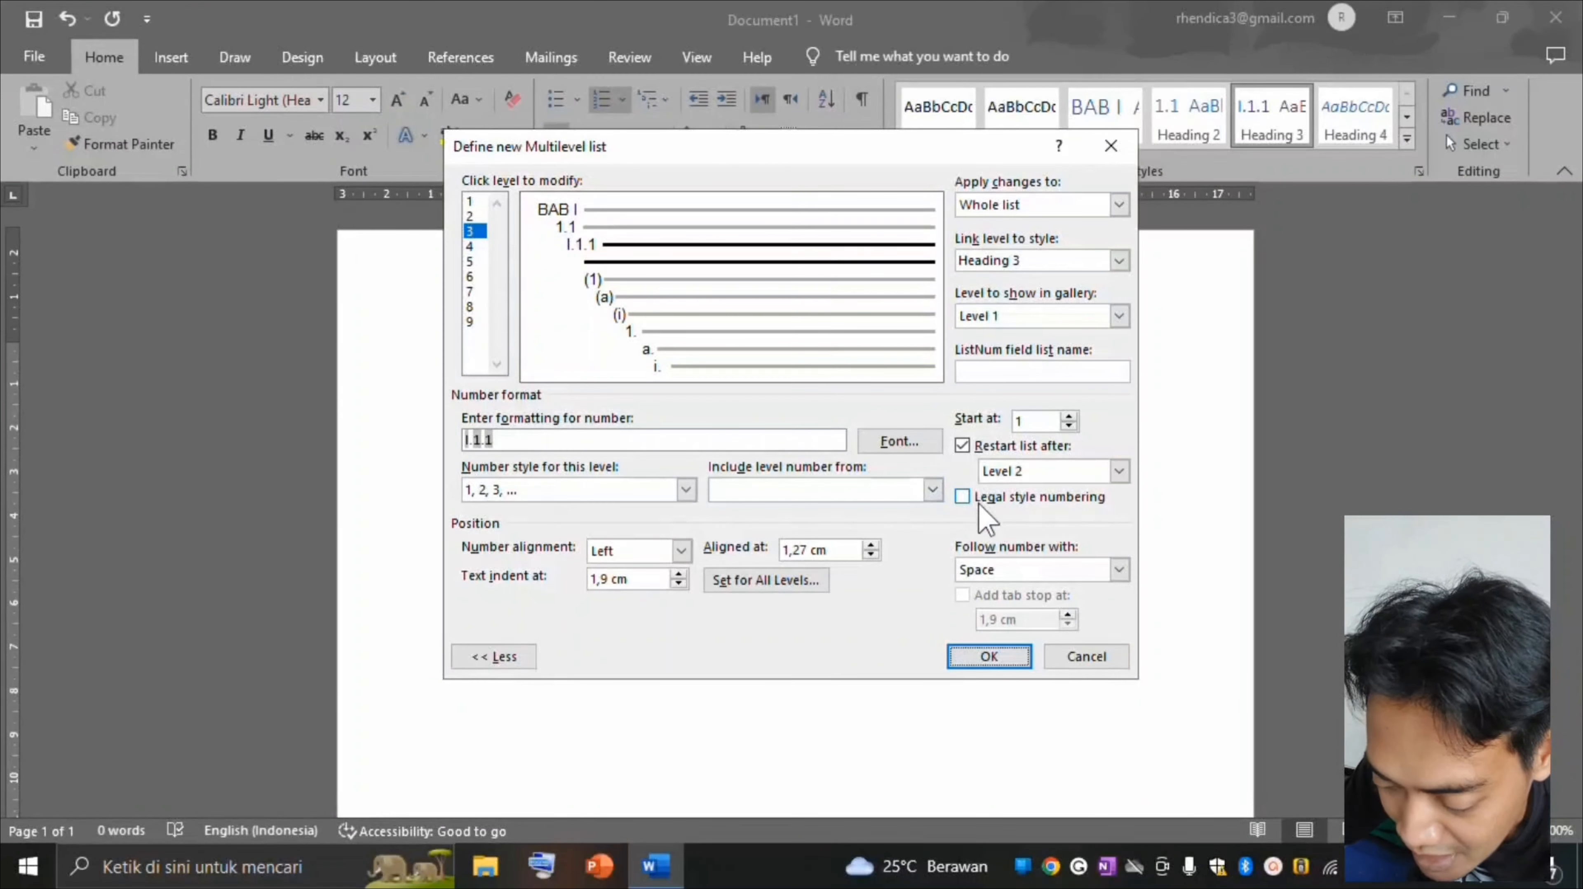
{"action": "left_click", "coordinate": [964, 497]}
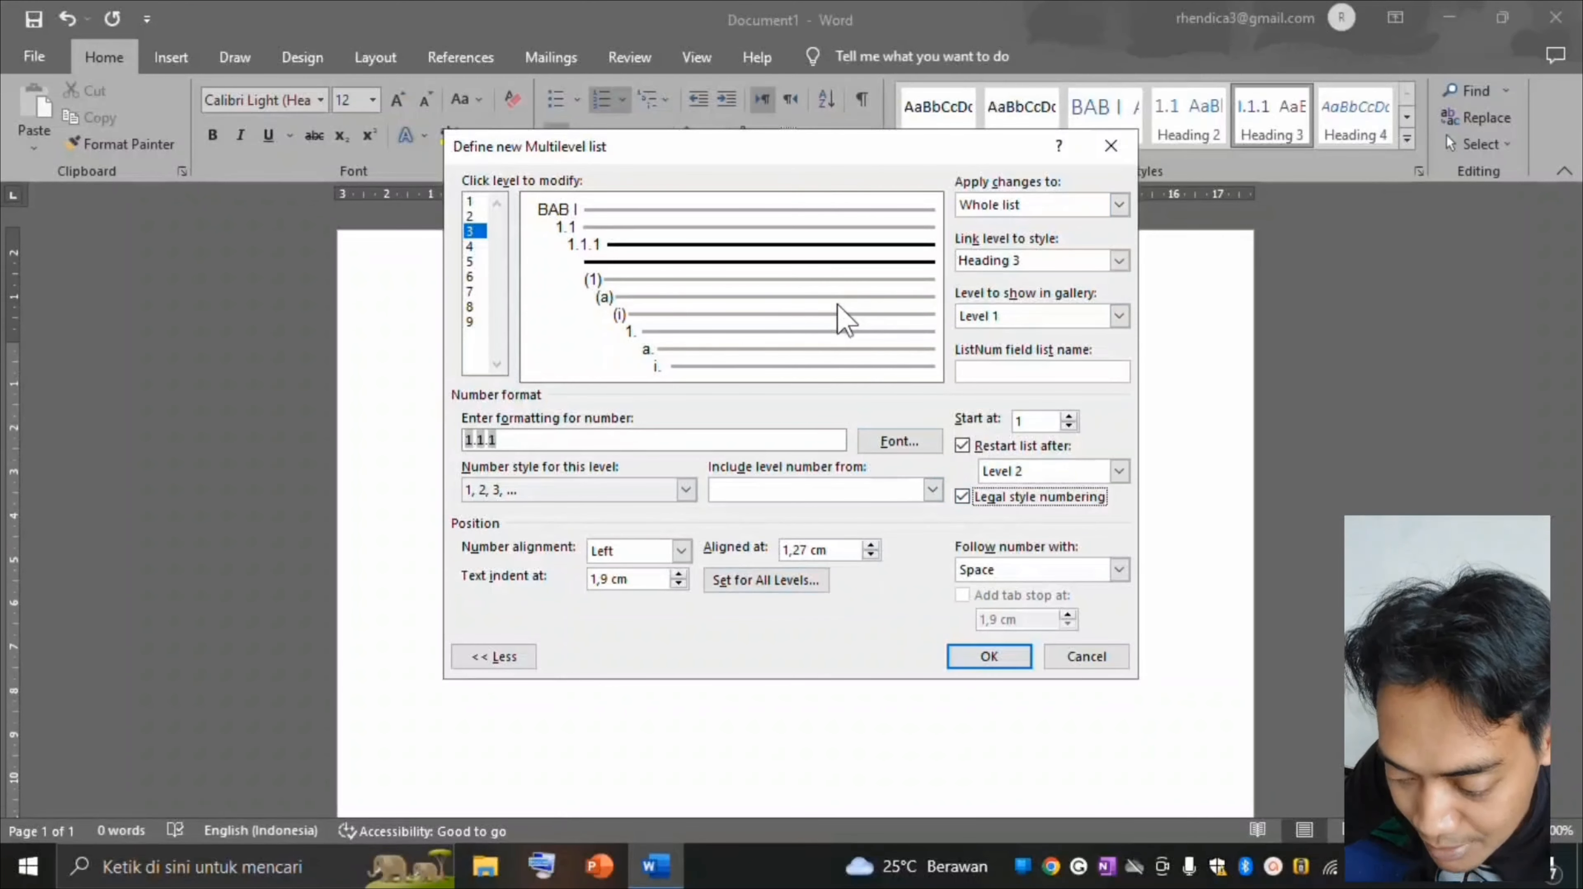
{"action": "left_click", "coordinate": [989, 656]}
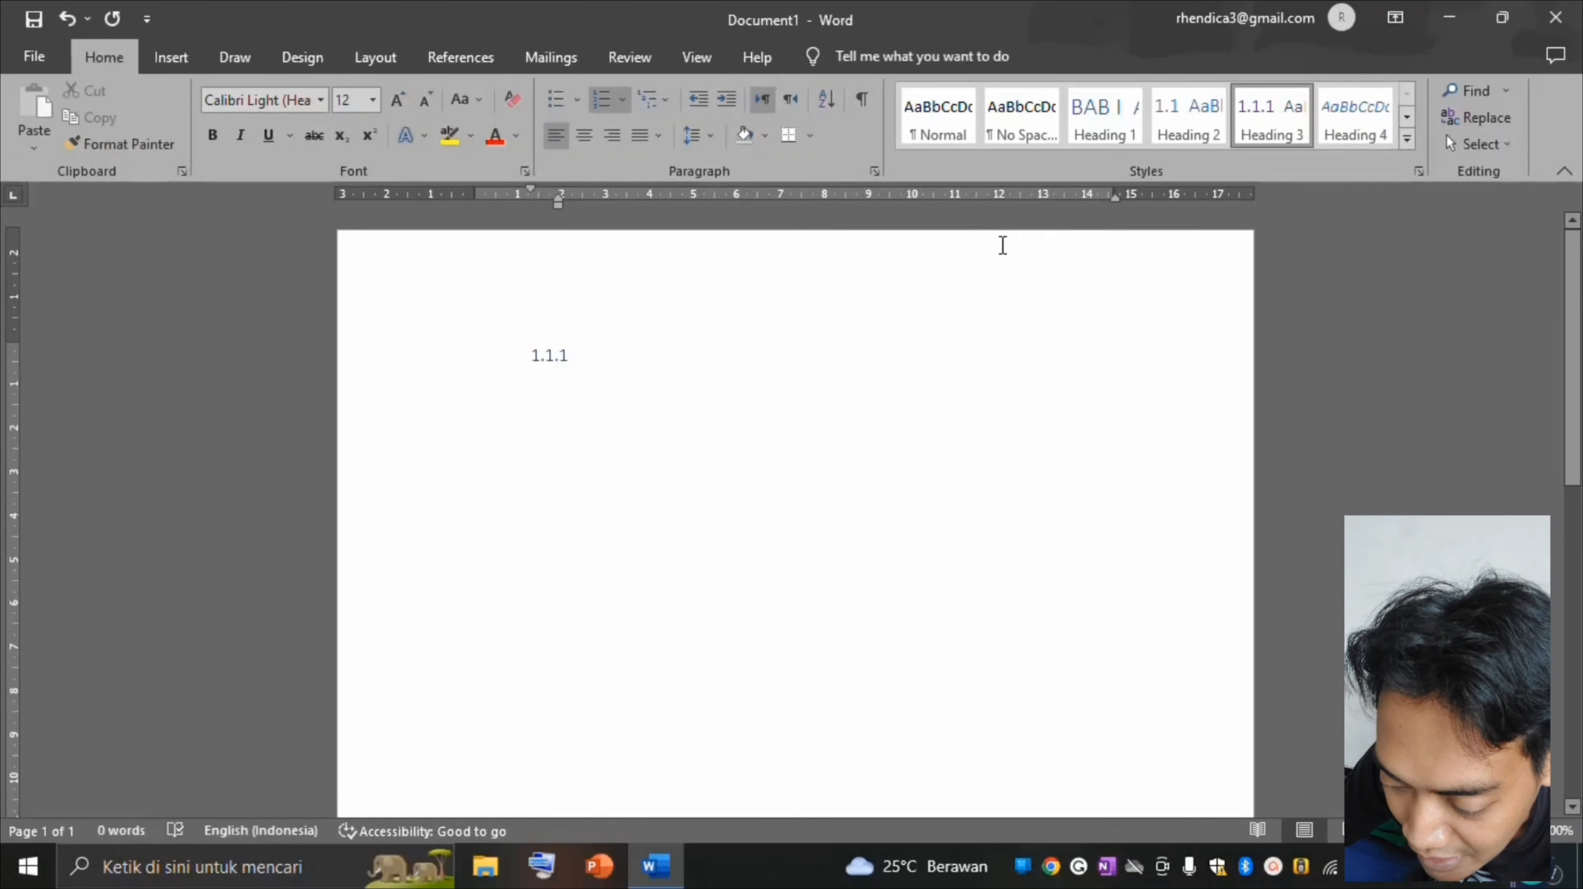
Create five successive chapter lines, BAB I through BAB V, in the Heading 1 style.
{"action": "left_click", "coordinate": [1126, 141]}
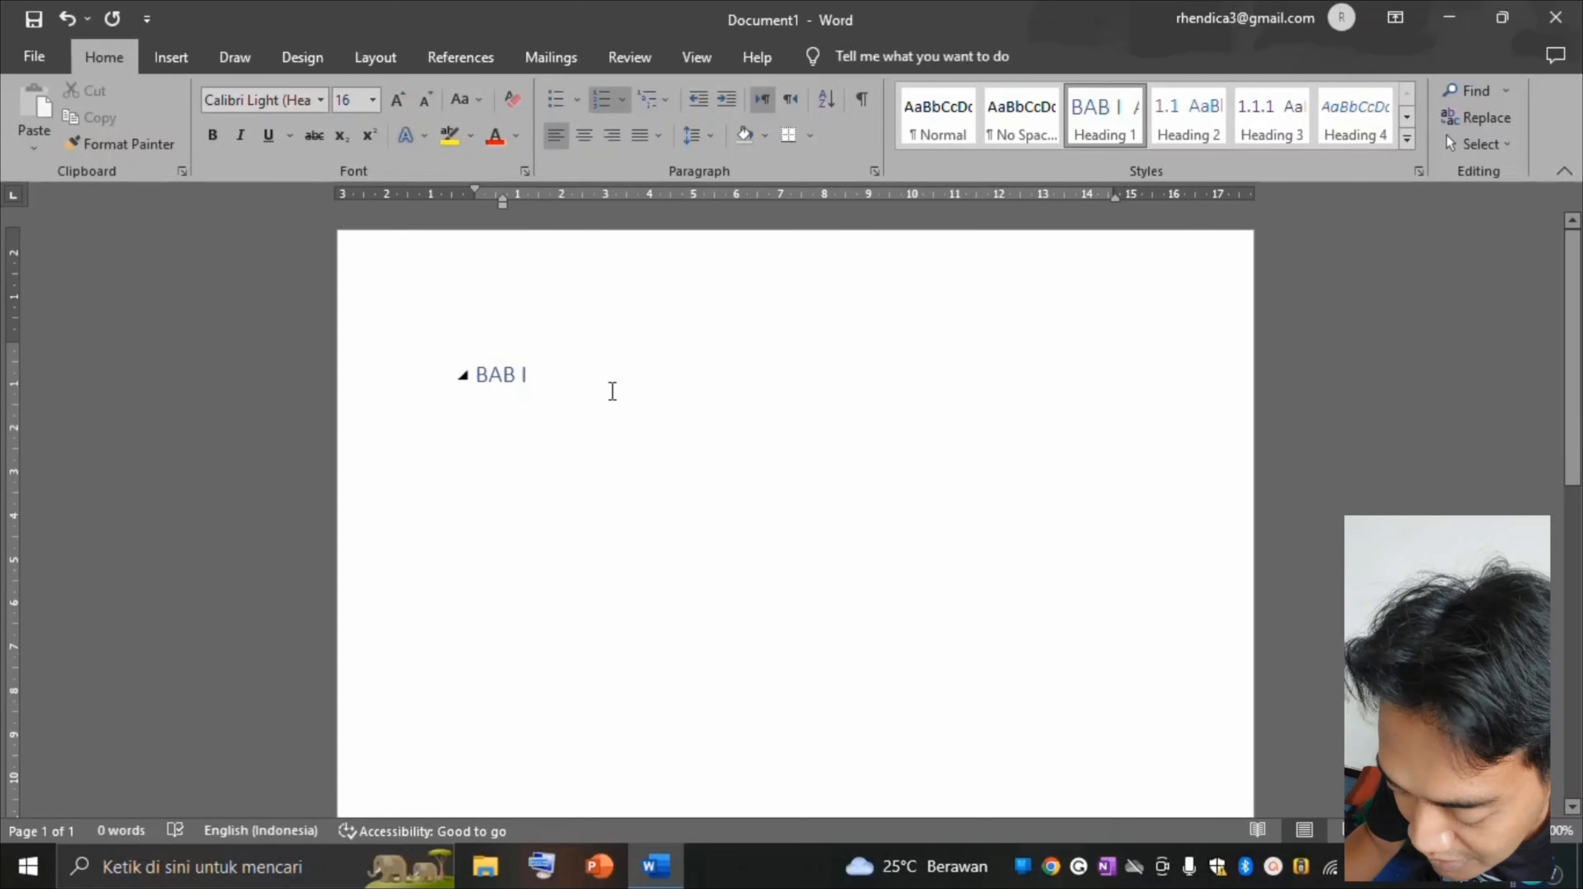
{"action": "key", "text": "Return"}
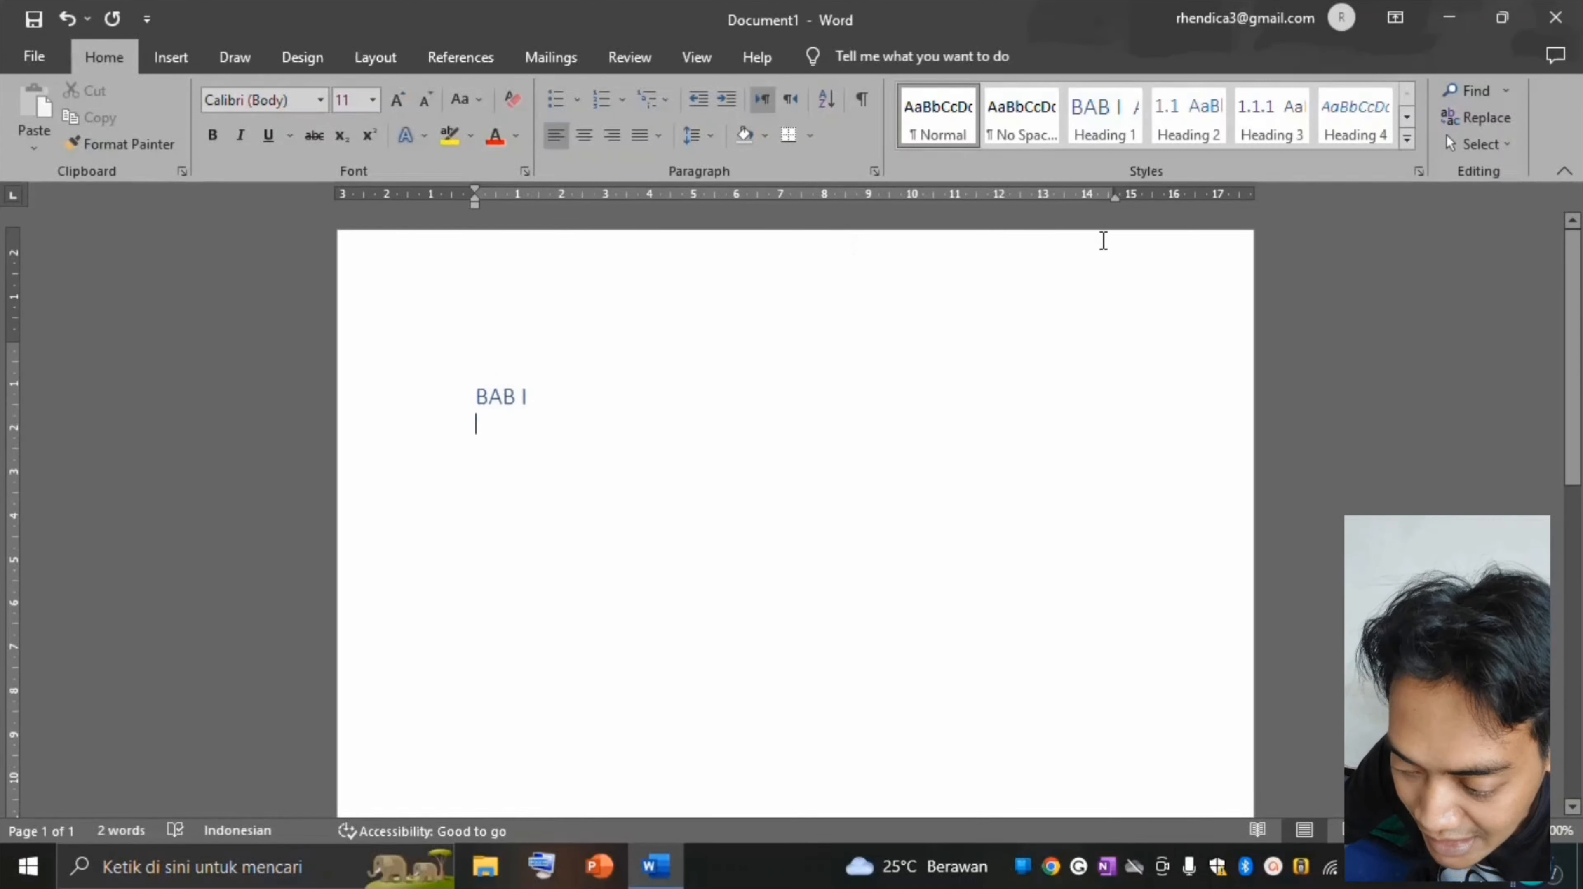
{"action": "left_click", "coordinate": [1105, 121]}
{"action": "type", "text": "BAB II"}
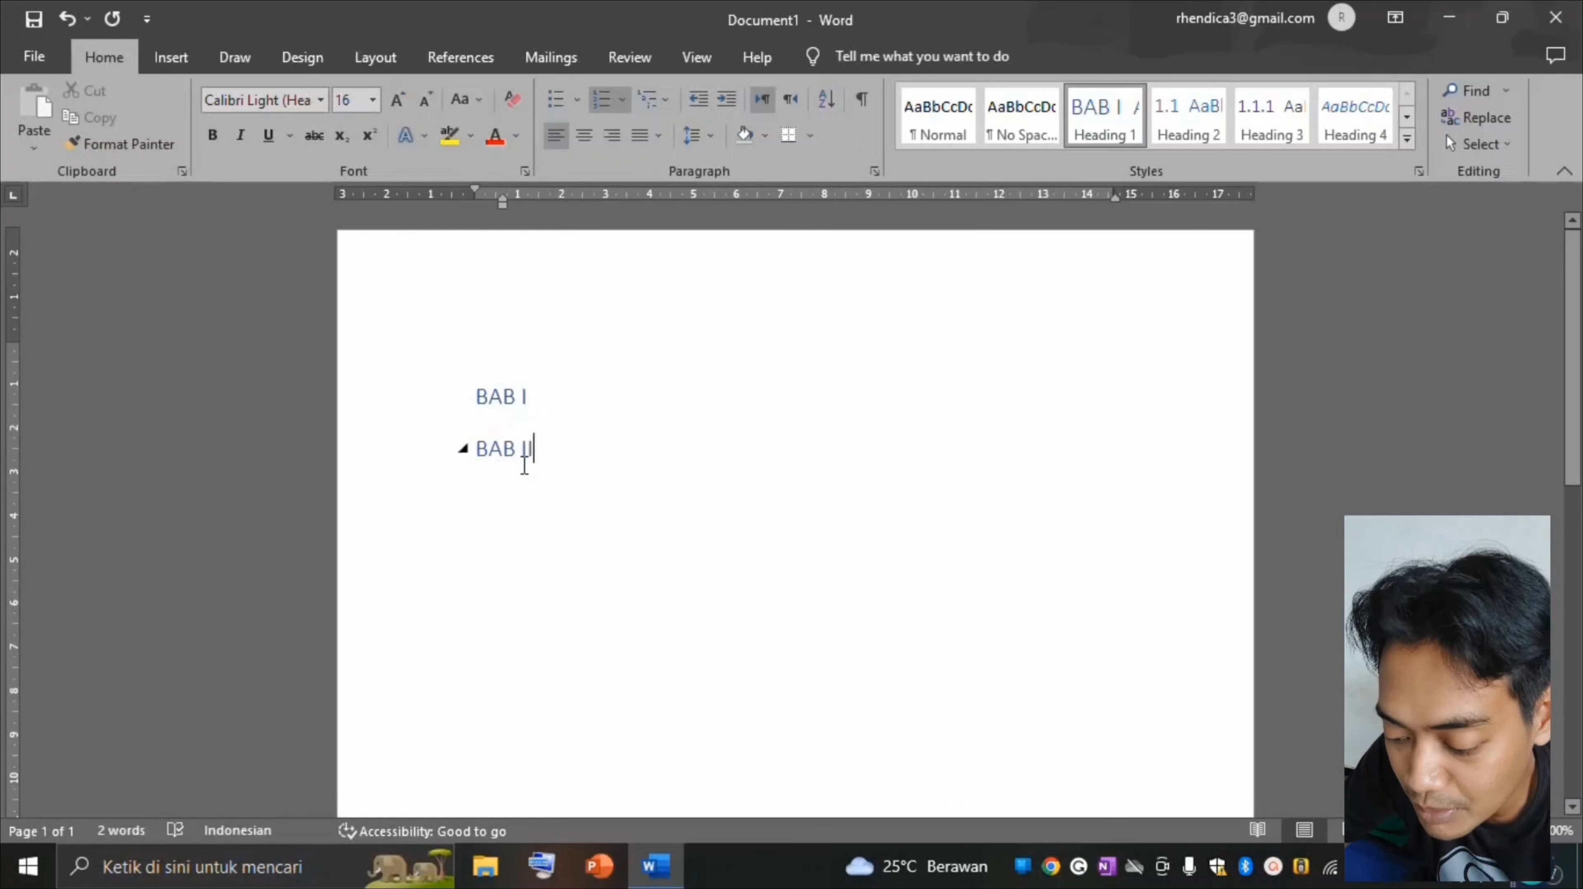
{"action": "key", "text": "Return"}
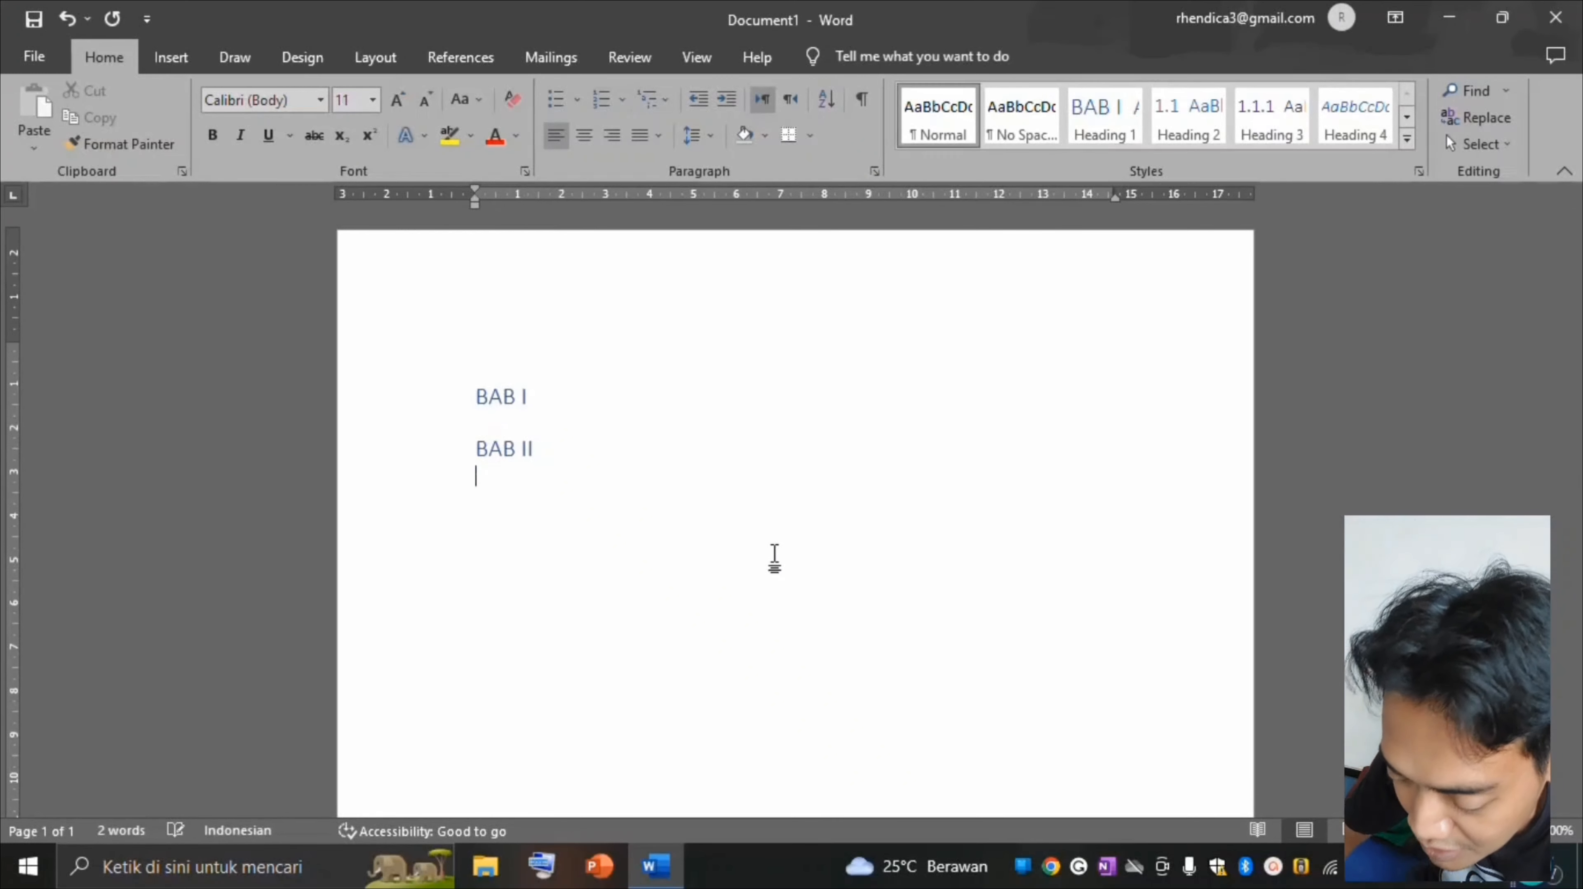
{"action": "left_click", "coordinate": [1098, 128]}
{"action": "type", "text": "BAB III"}
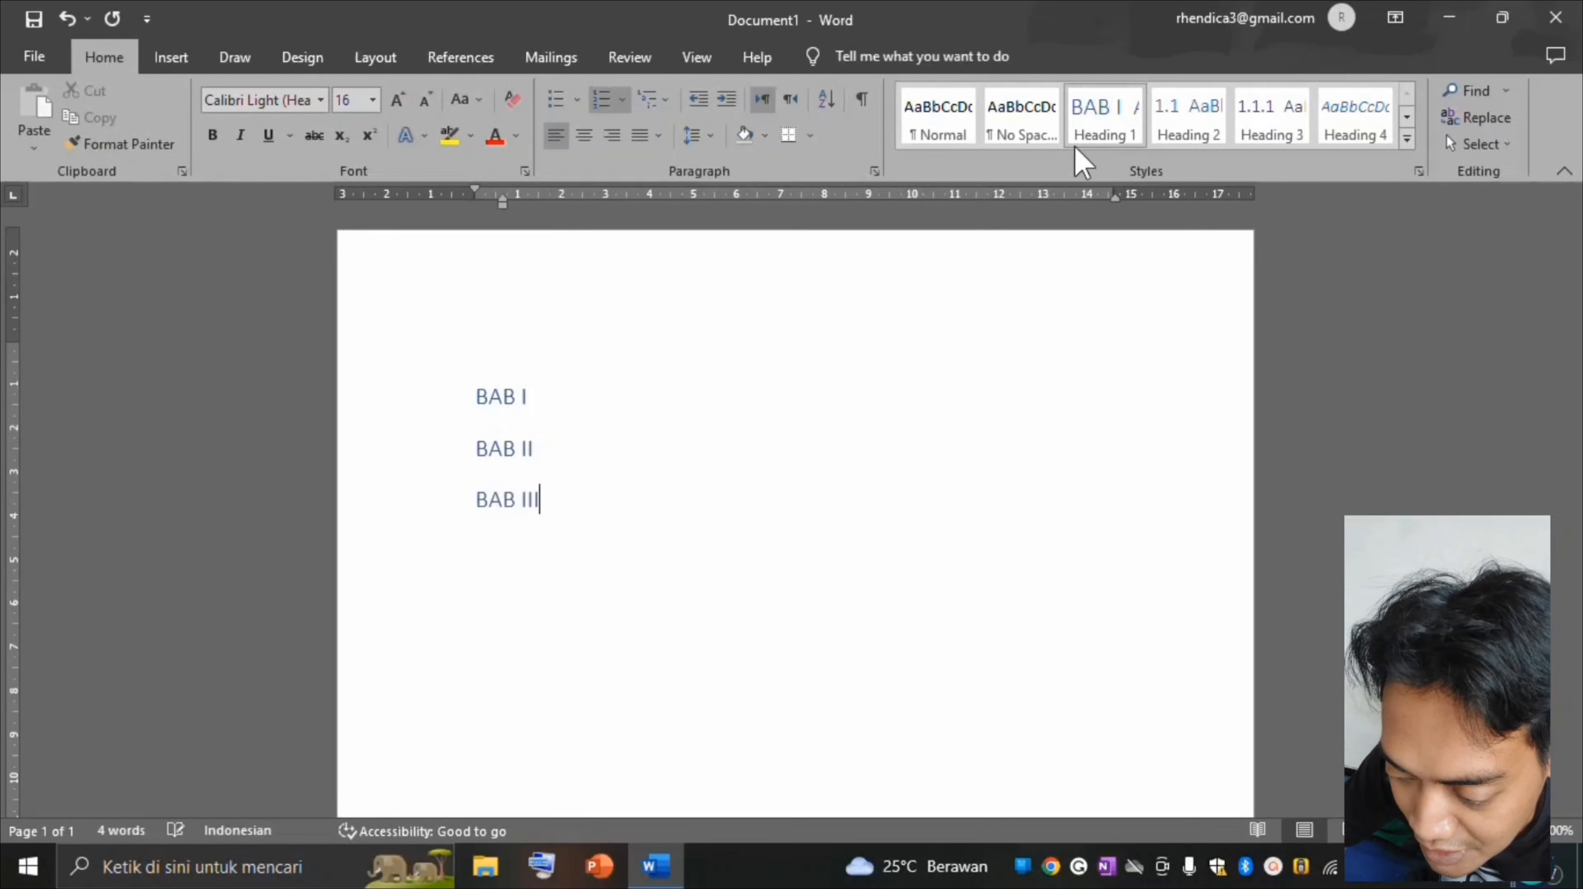
{"action": "key", "text": "Return"}
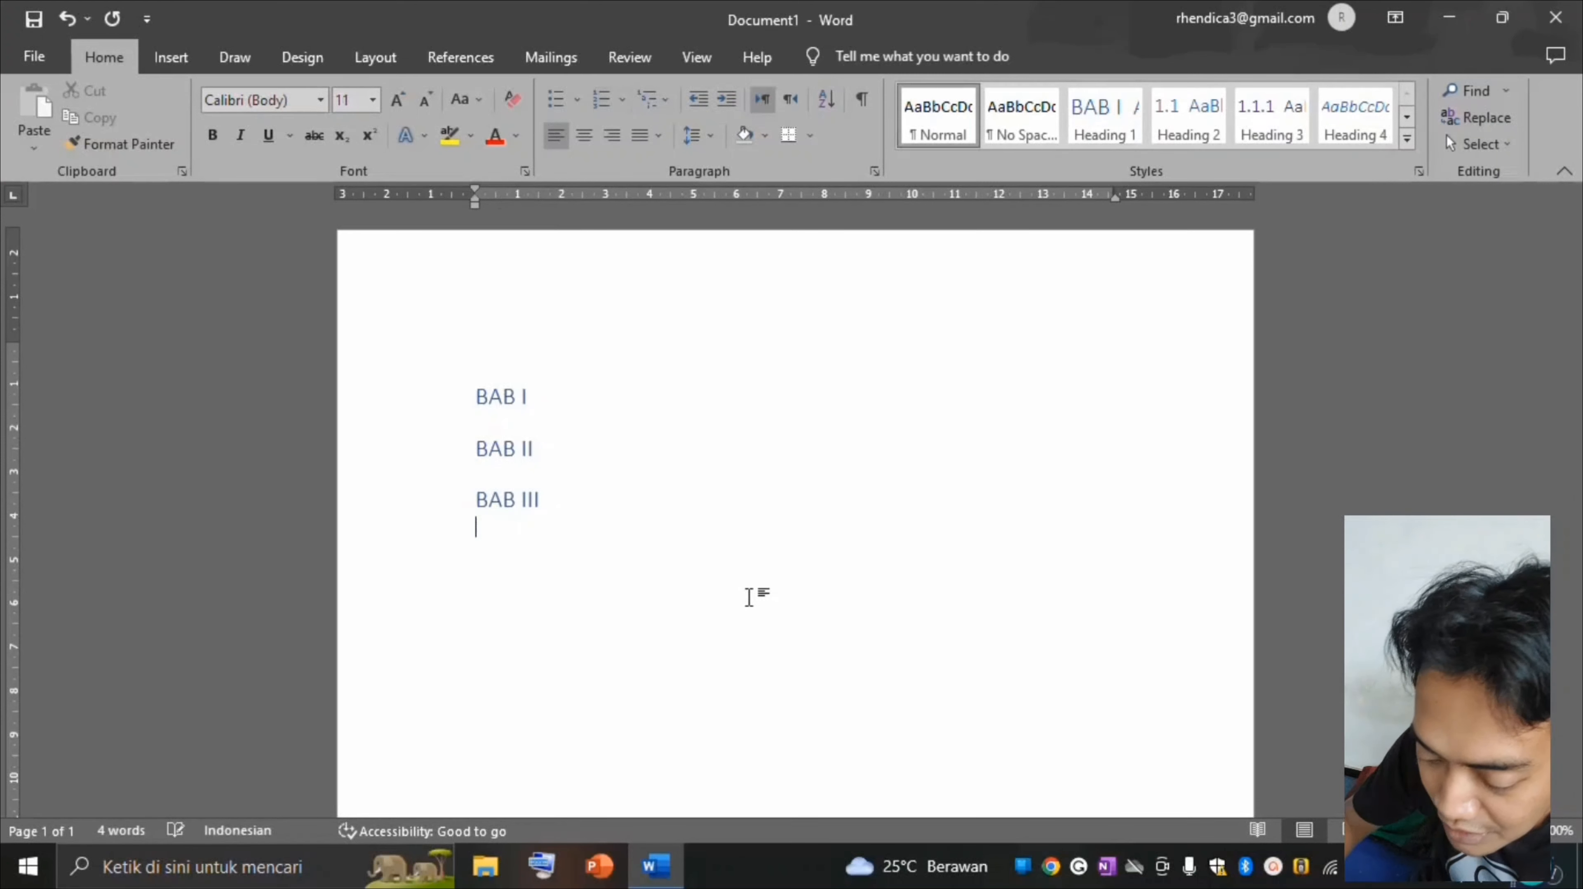
{"action": "type", "text": "BAB IV"}
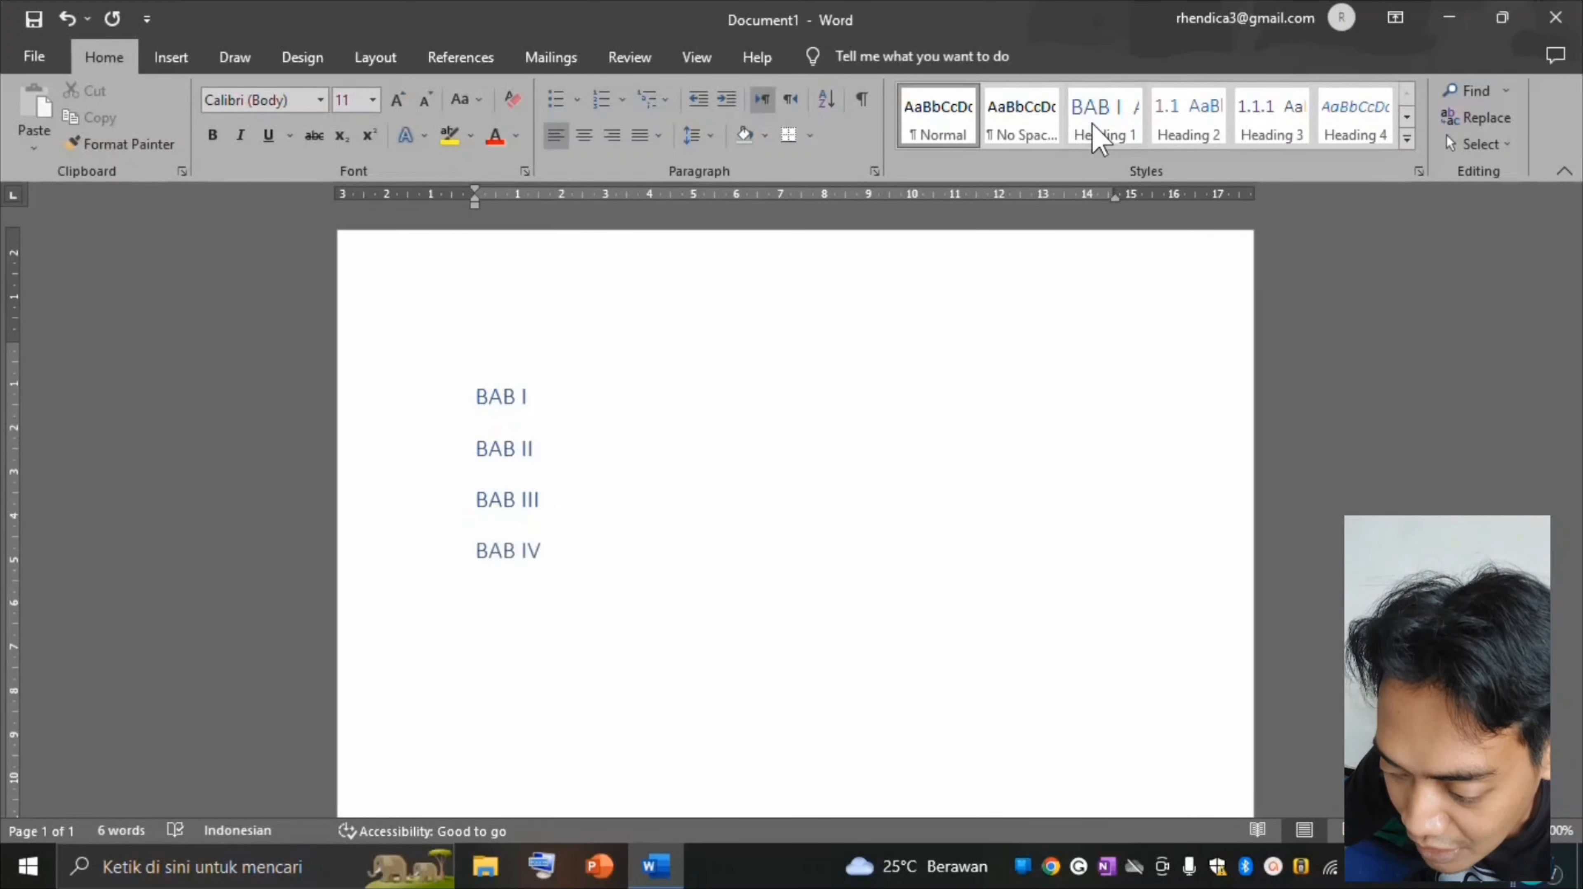
{"action": "left_click", "coordinate": [1093, 124]}
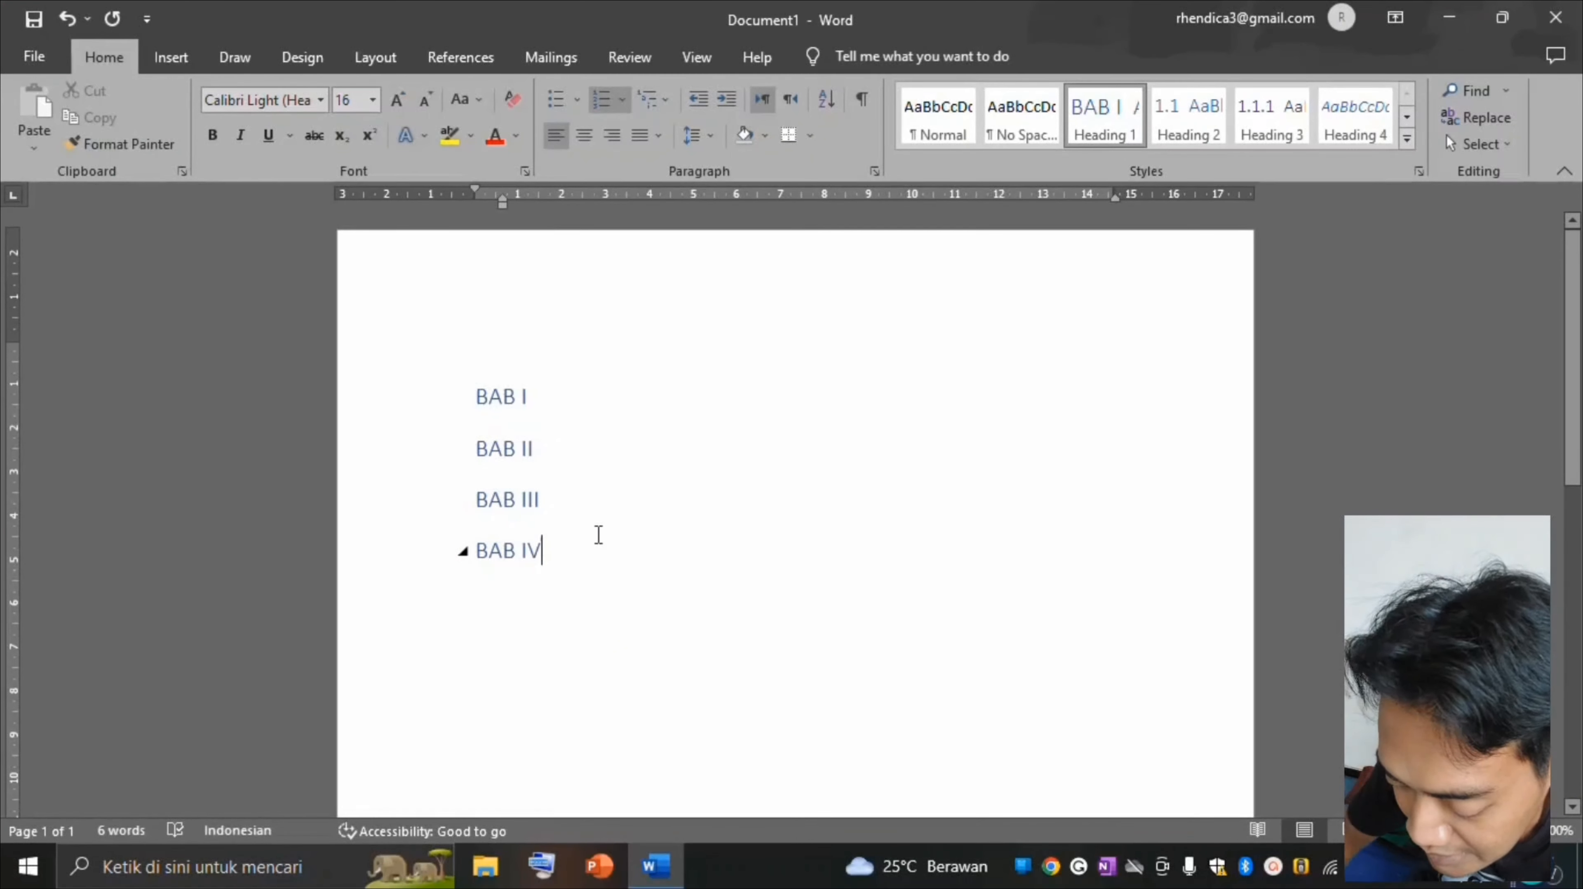
{"action": "key", "text": "Return"}
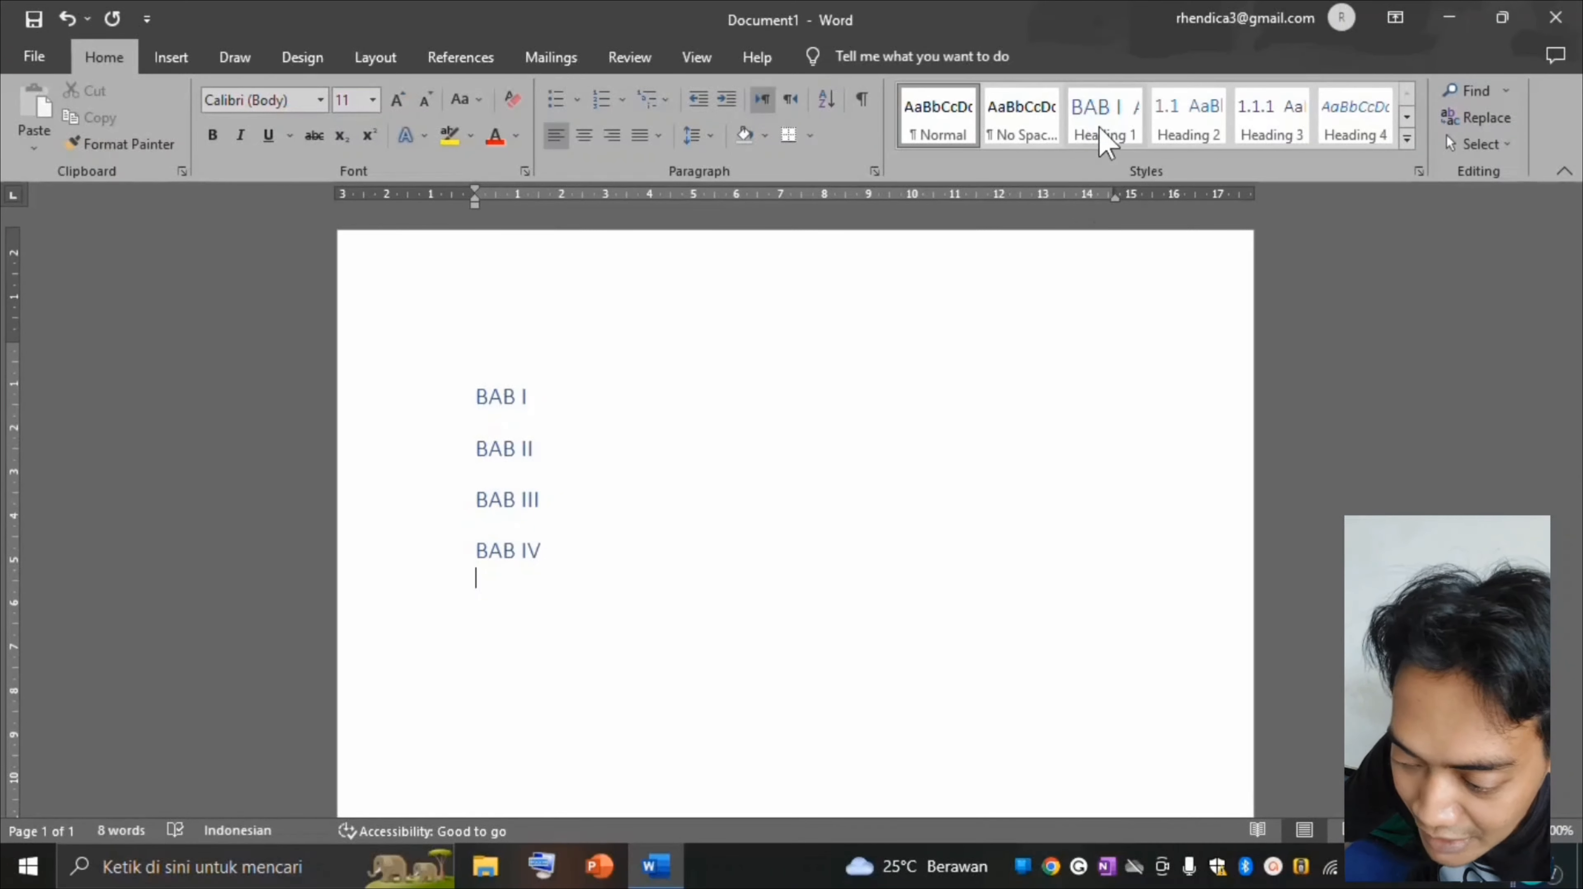
{"action": "left_click", "coordinate": [1125, 135]}
{"action": "type", "text": "BAB V"}
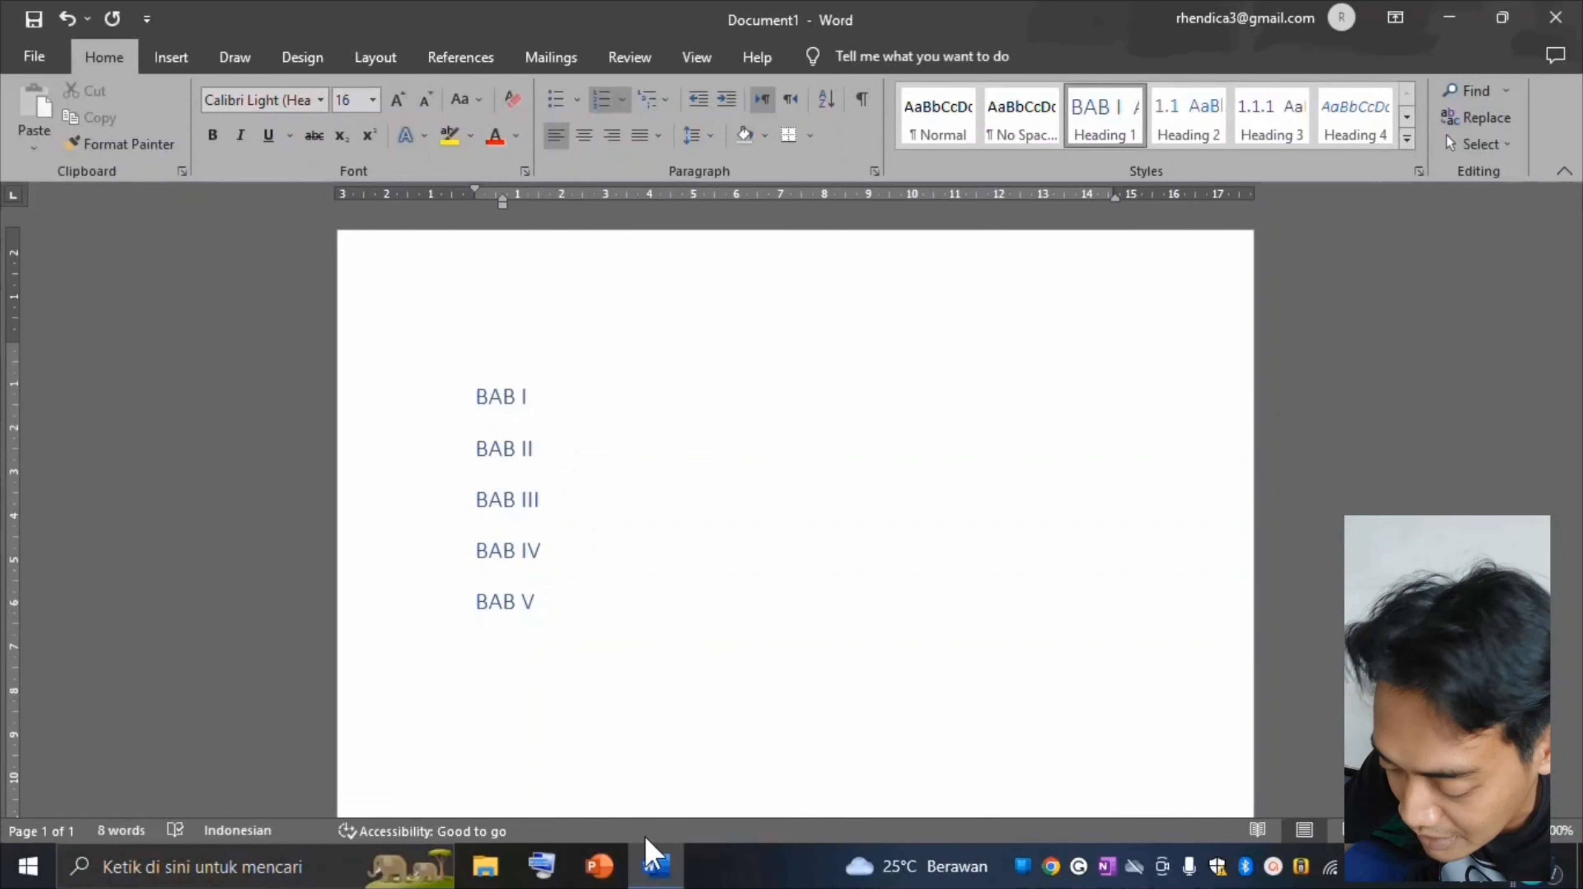
Insert three Heading 2 subheading lines, 1.1 to 1.3, beneath the BAB I chapter.
{"action": "key", "text": "Return"}
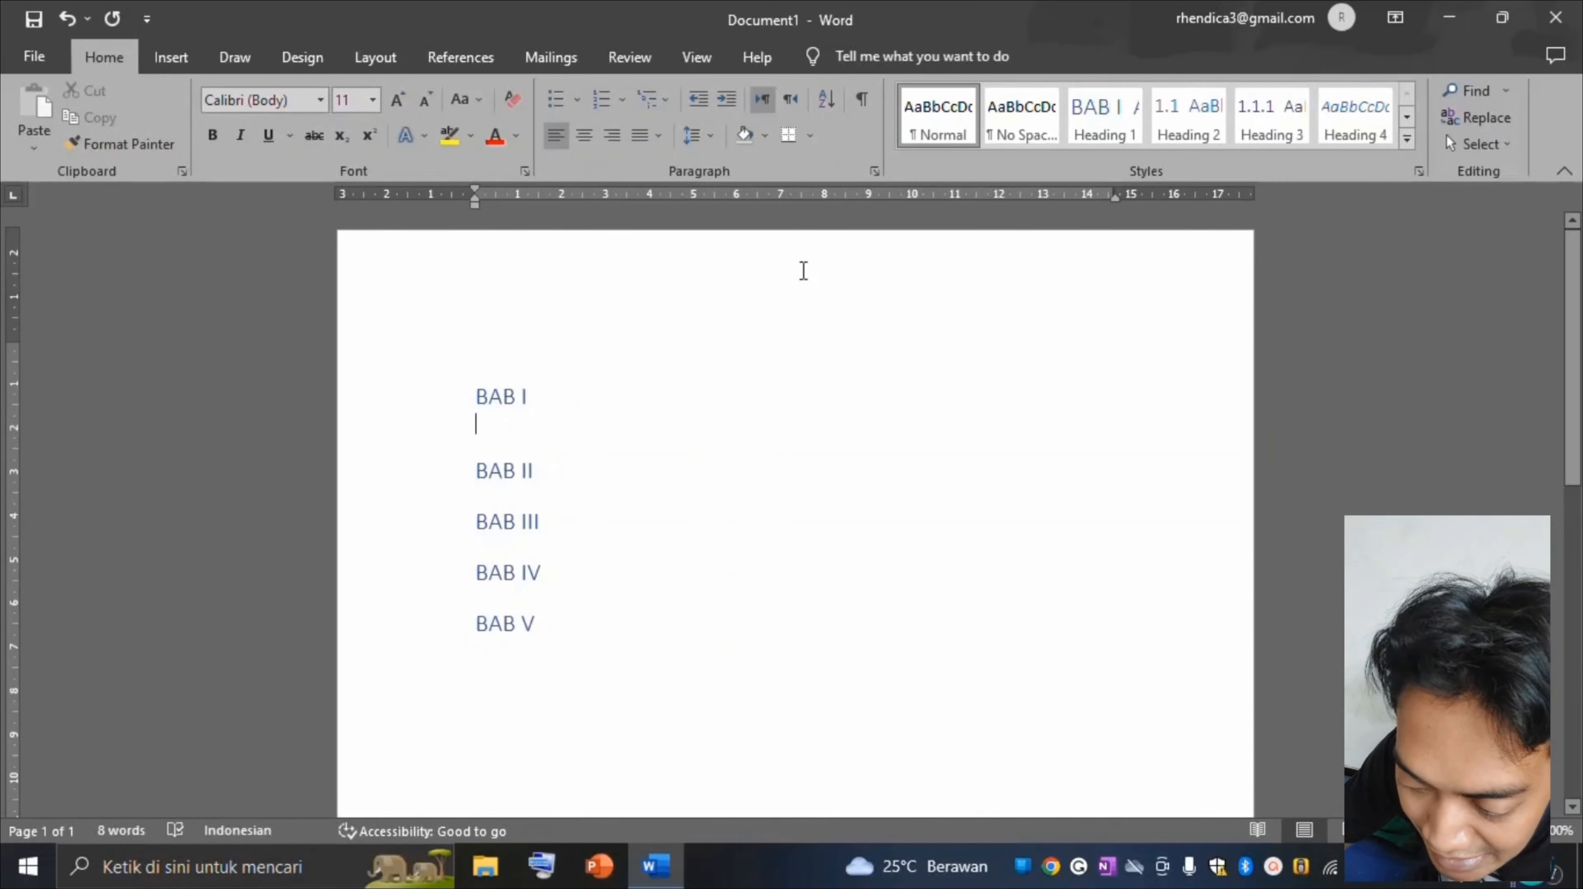
{"action": "left_click", "coordinate": [1195, 128]}
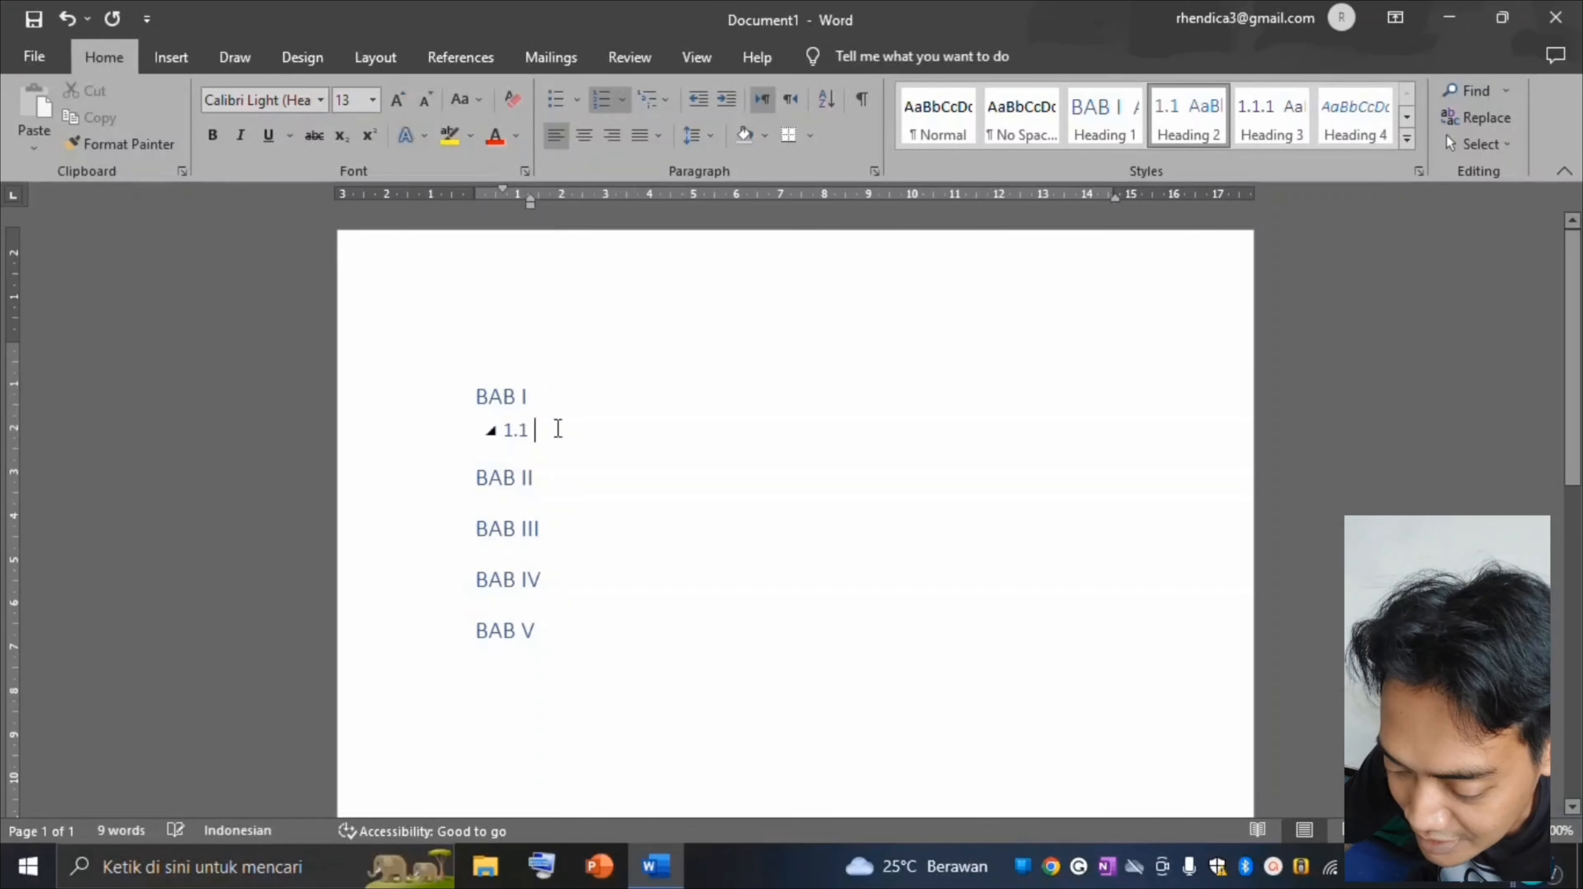
{"action": "key", "text": "Return"}
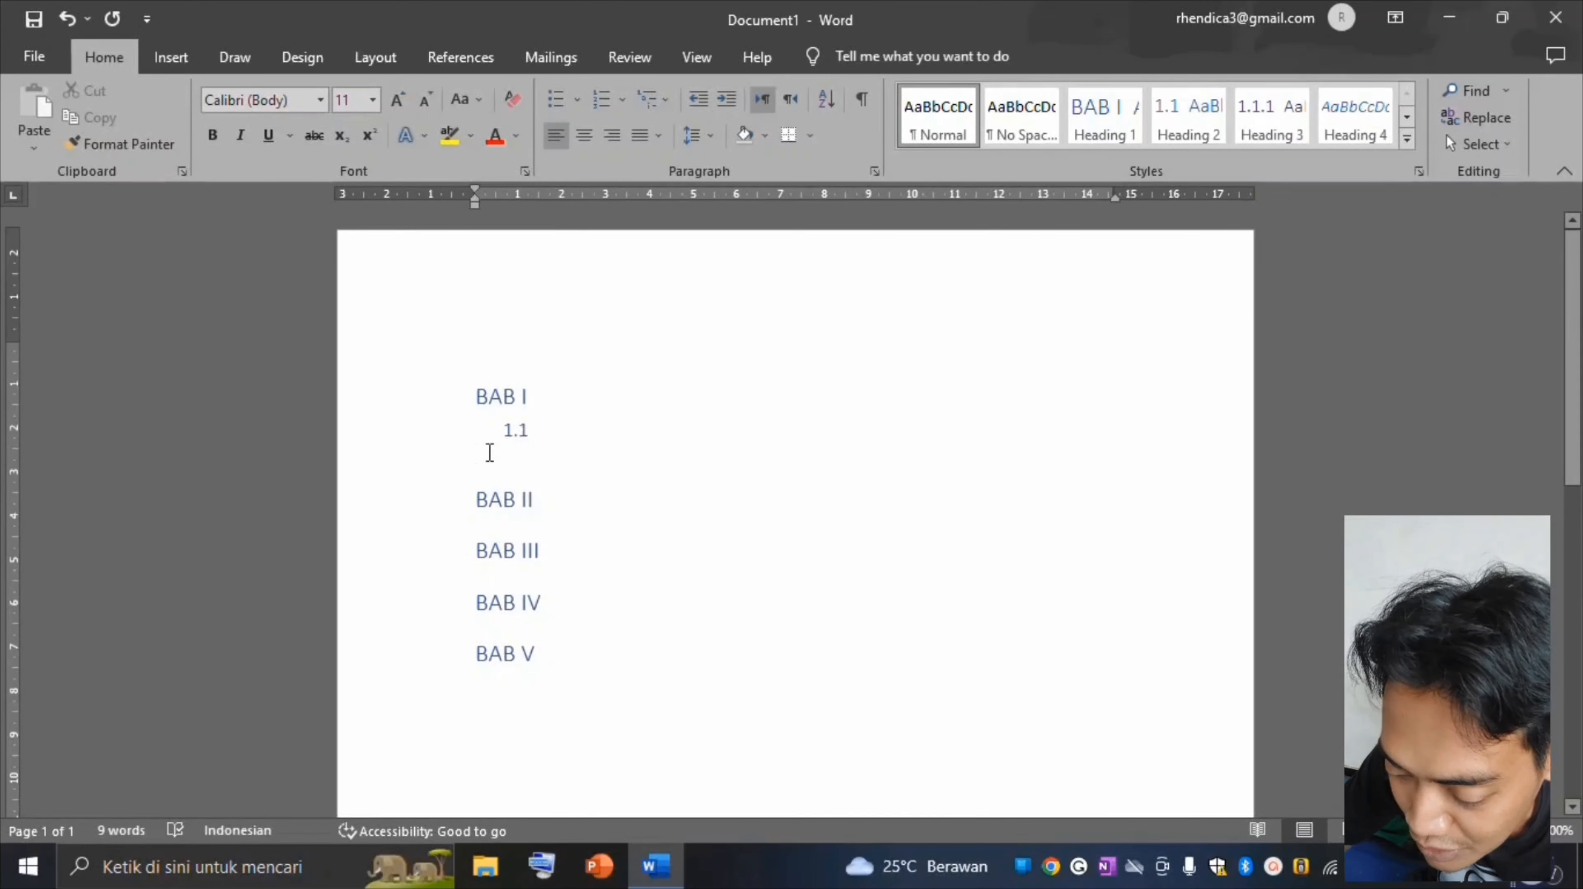
{"action": "left_click", "coordinate": [1186, 141]}
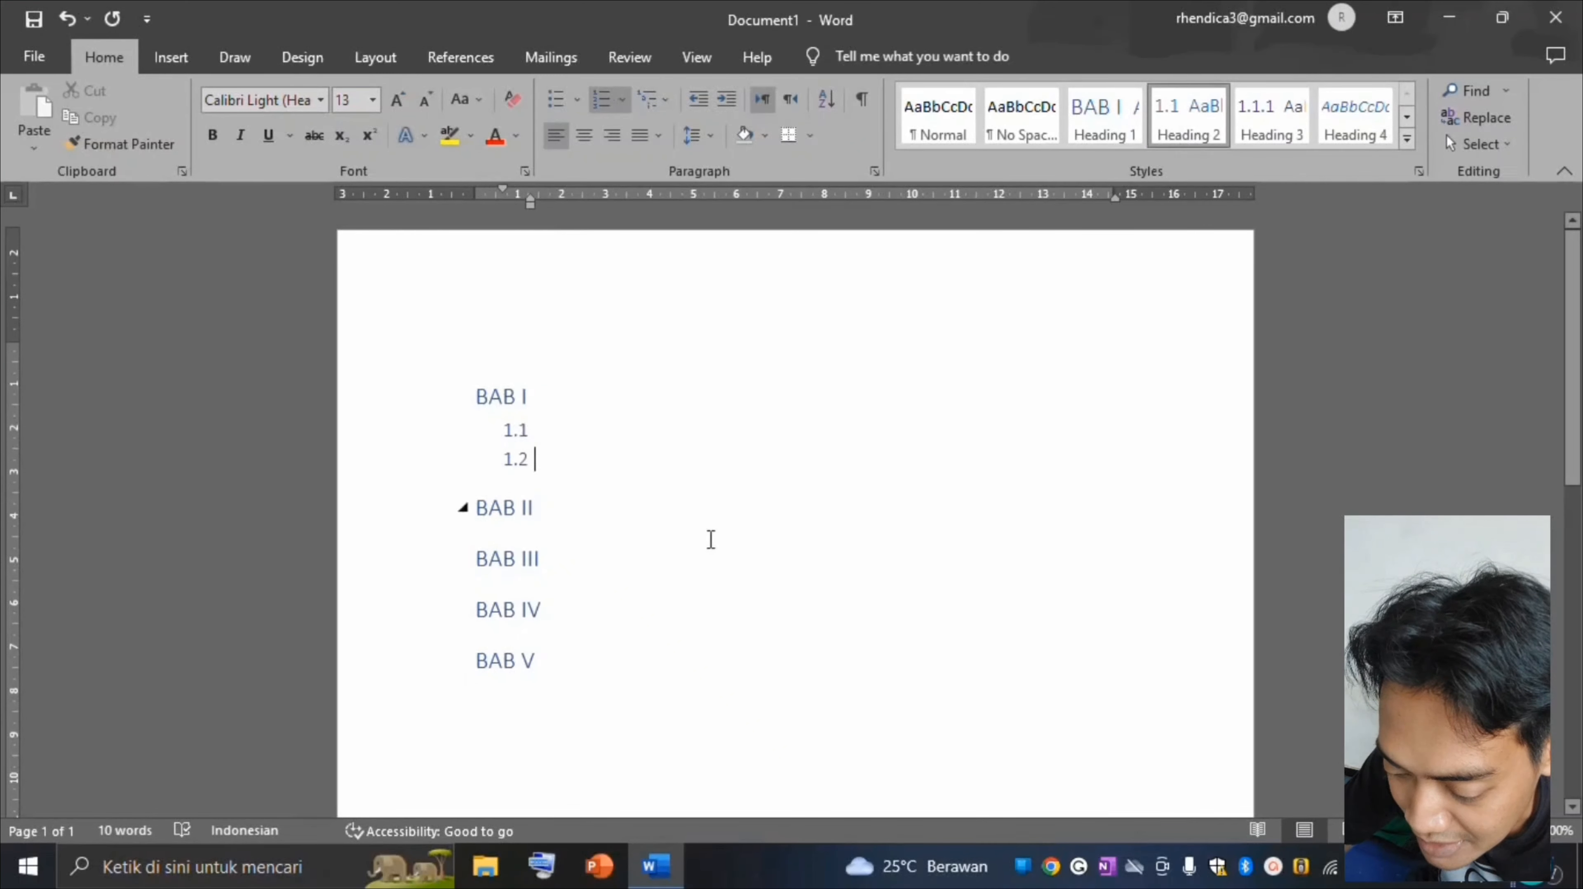
{"action": "key", "text": "Return"}
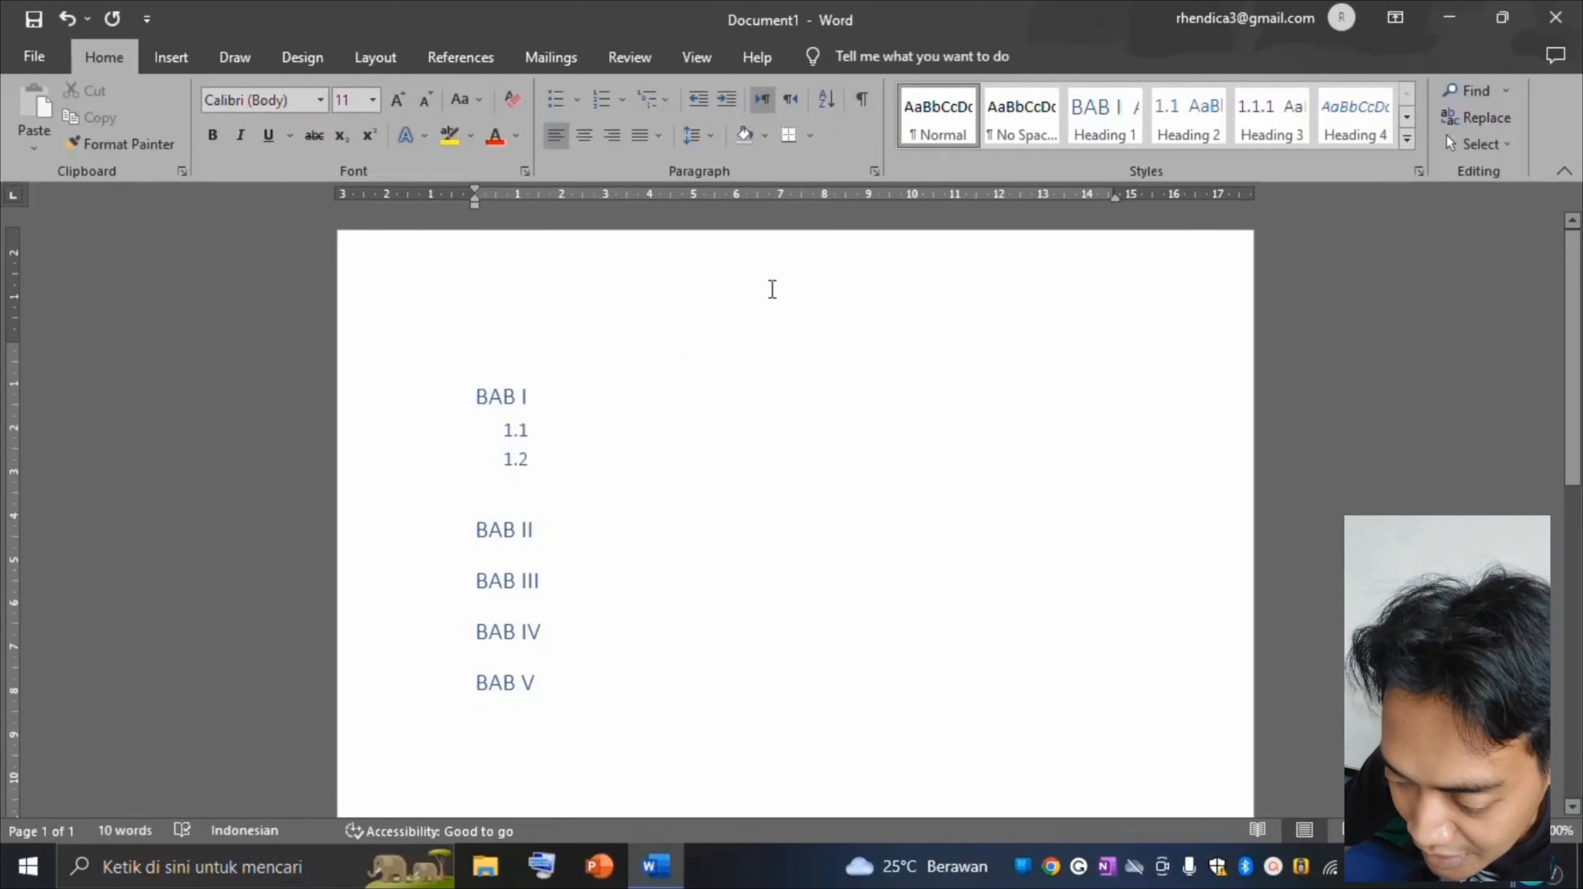
{"action": "left_click", "coordinate": [1198, 119]}
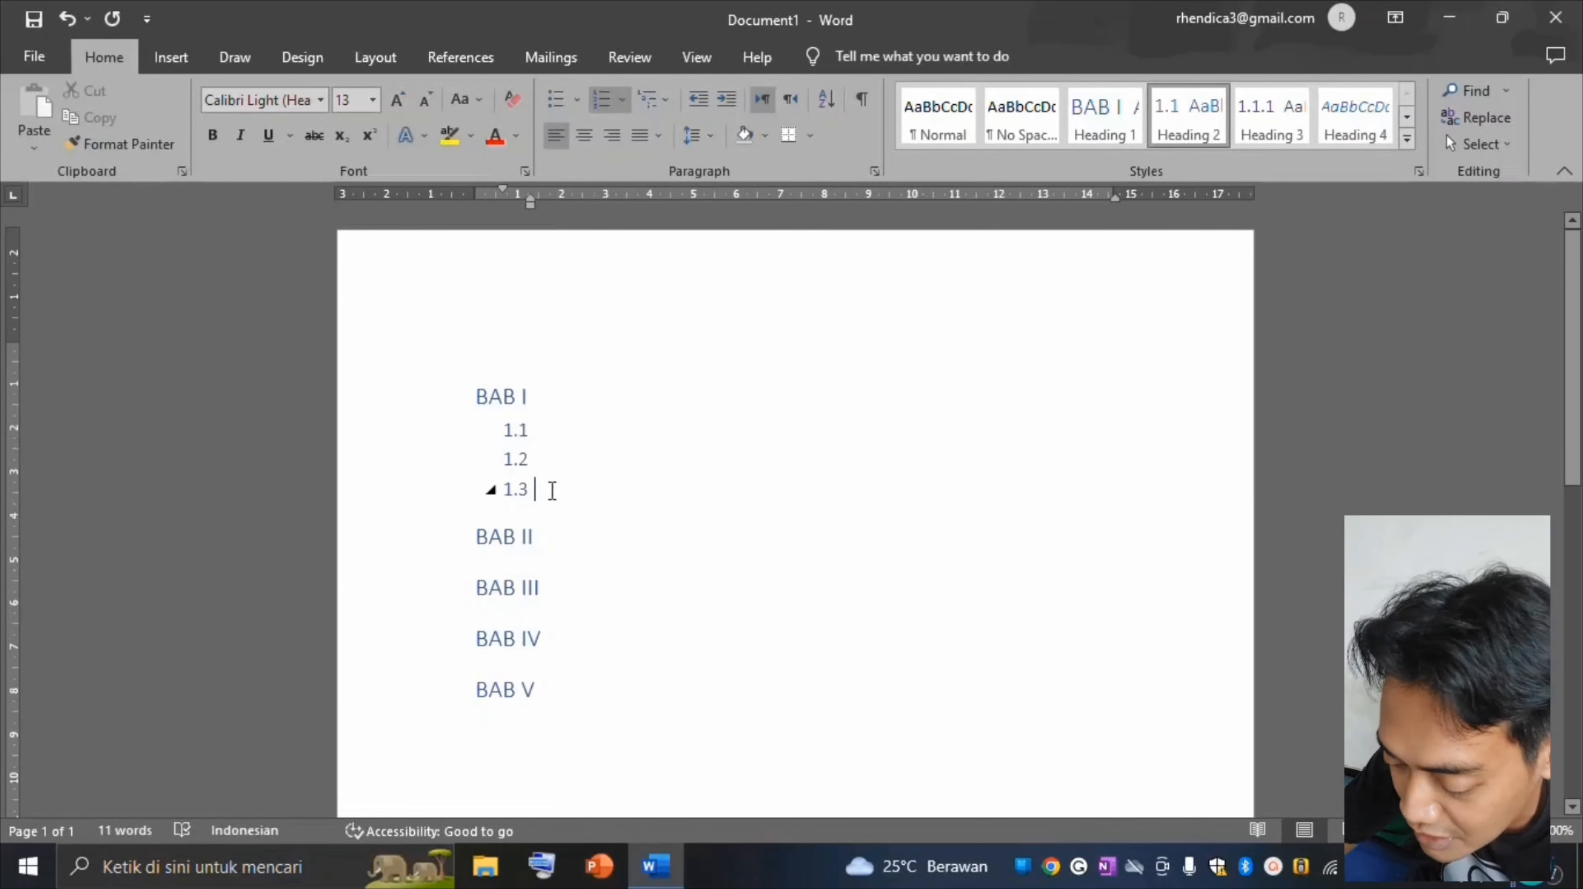
Insert three Heading 3 lines, 1.3.1 to 1.3.3, beneath subheading 1.3.
{"action": "key", "text": "Return"}
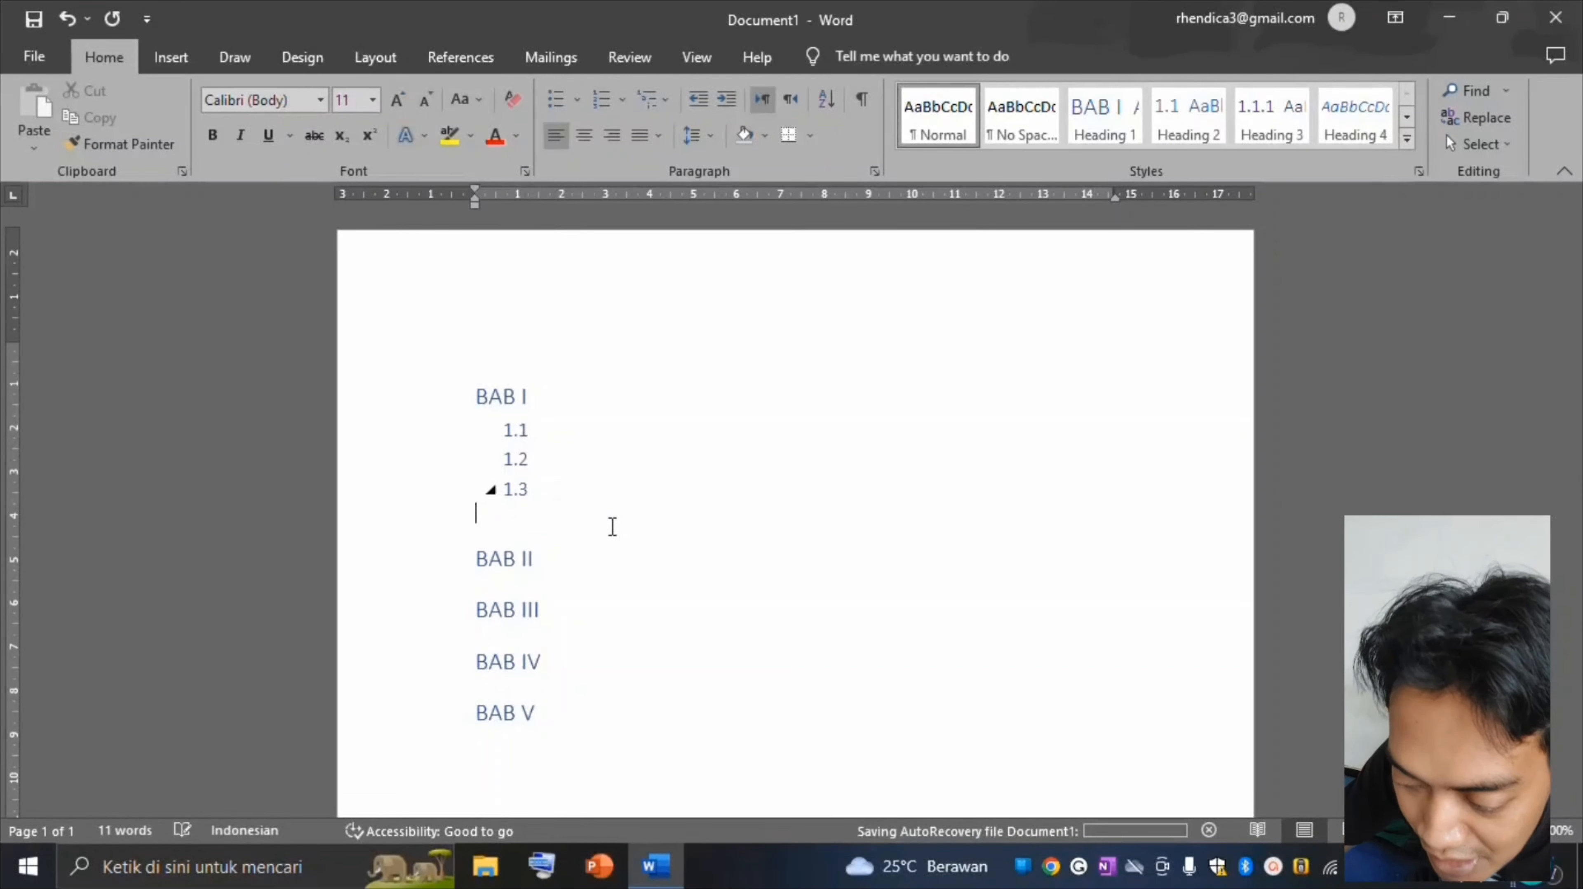
{"action": "left_click", "coordinate": [1263, 121]}
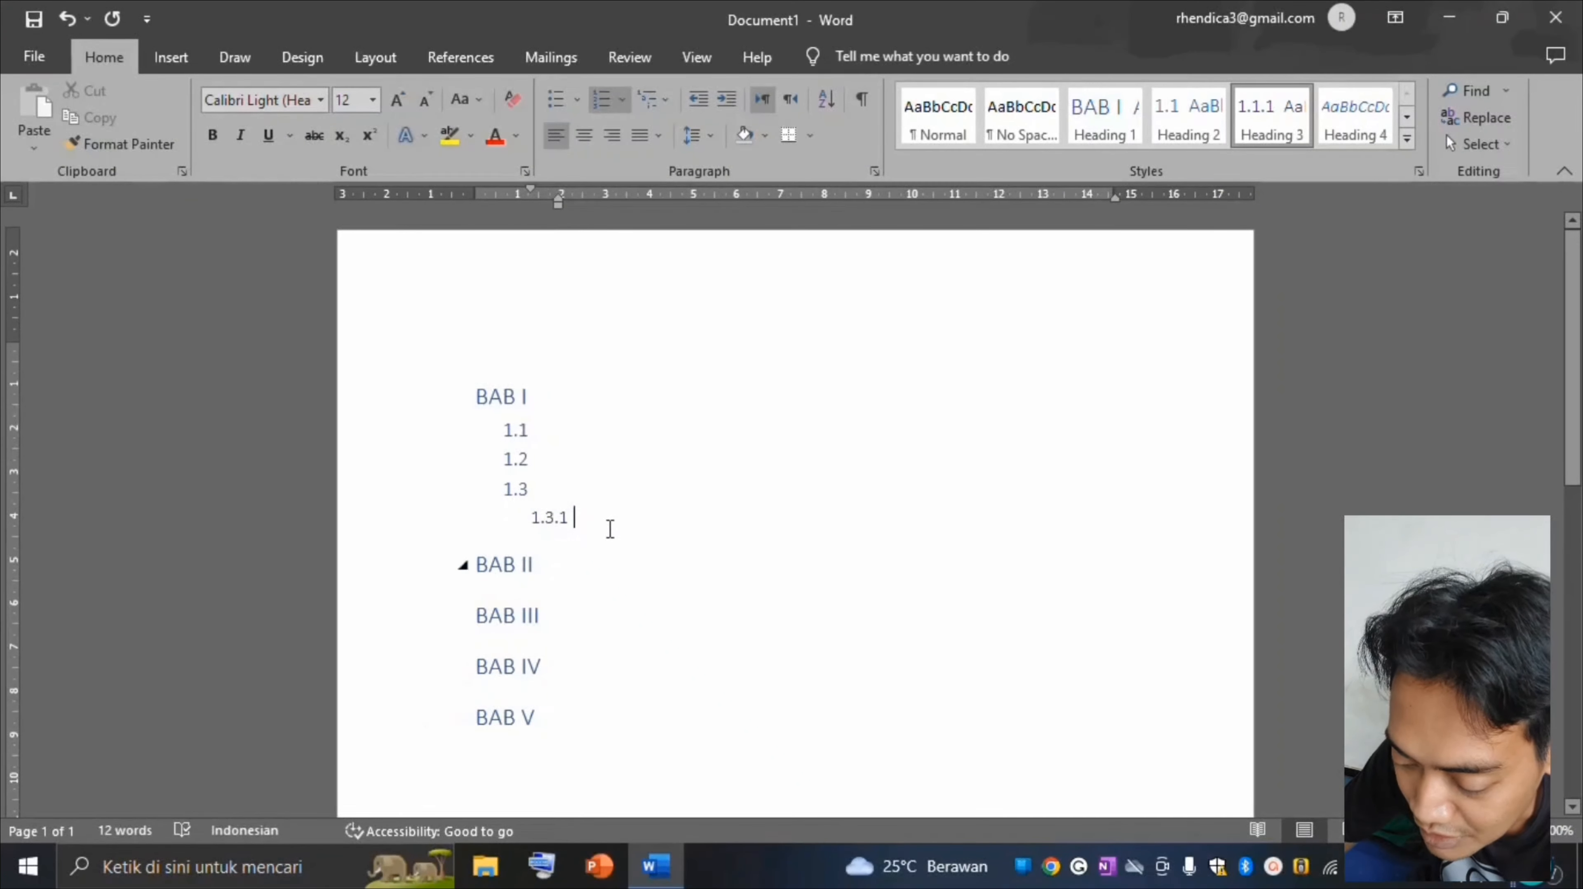
{"action": "key", "text": "Return"}
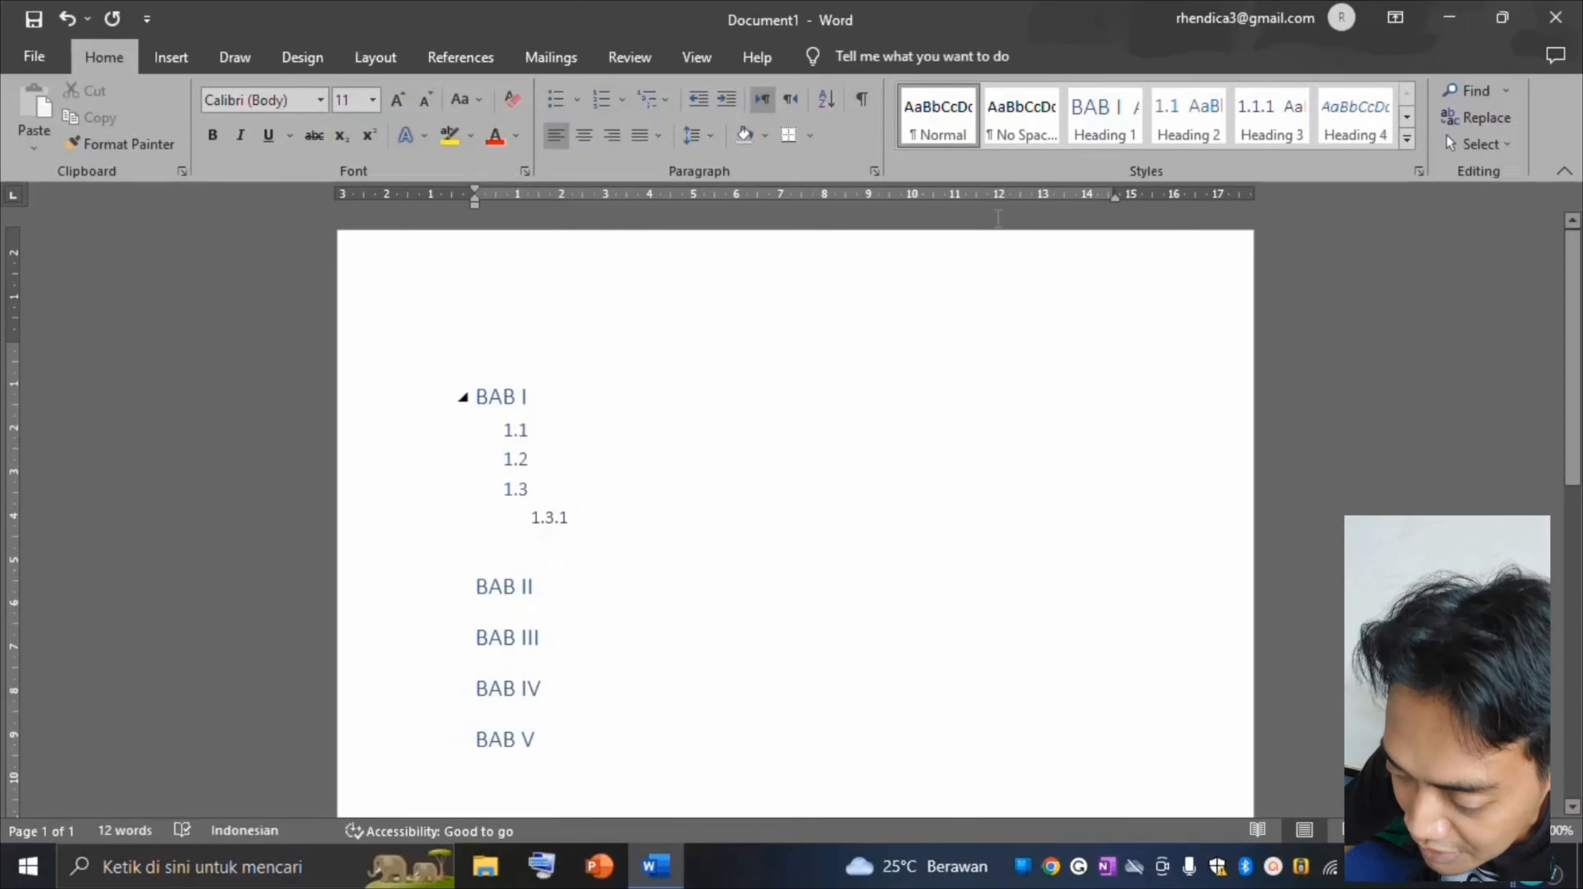
{"action": "left_click", "coordinate": [1288, 123]}
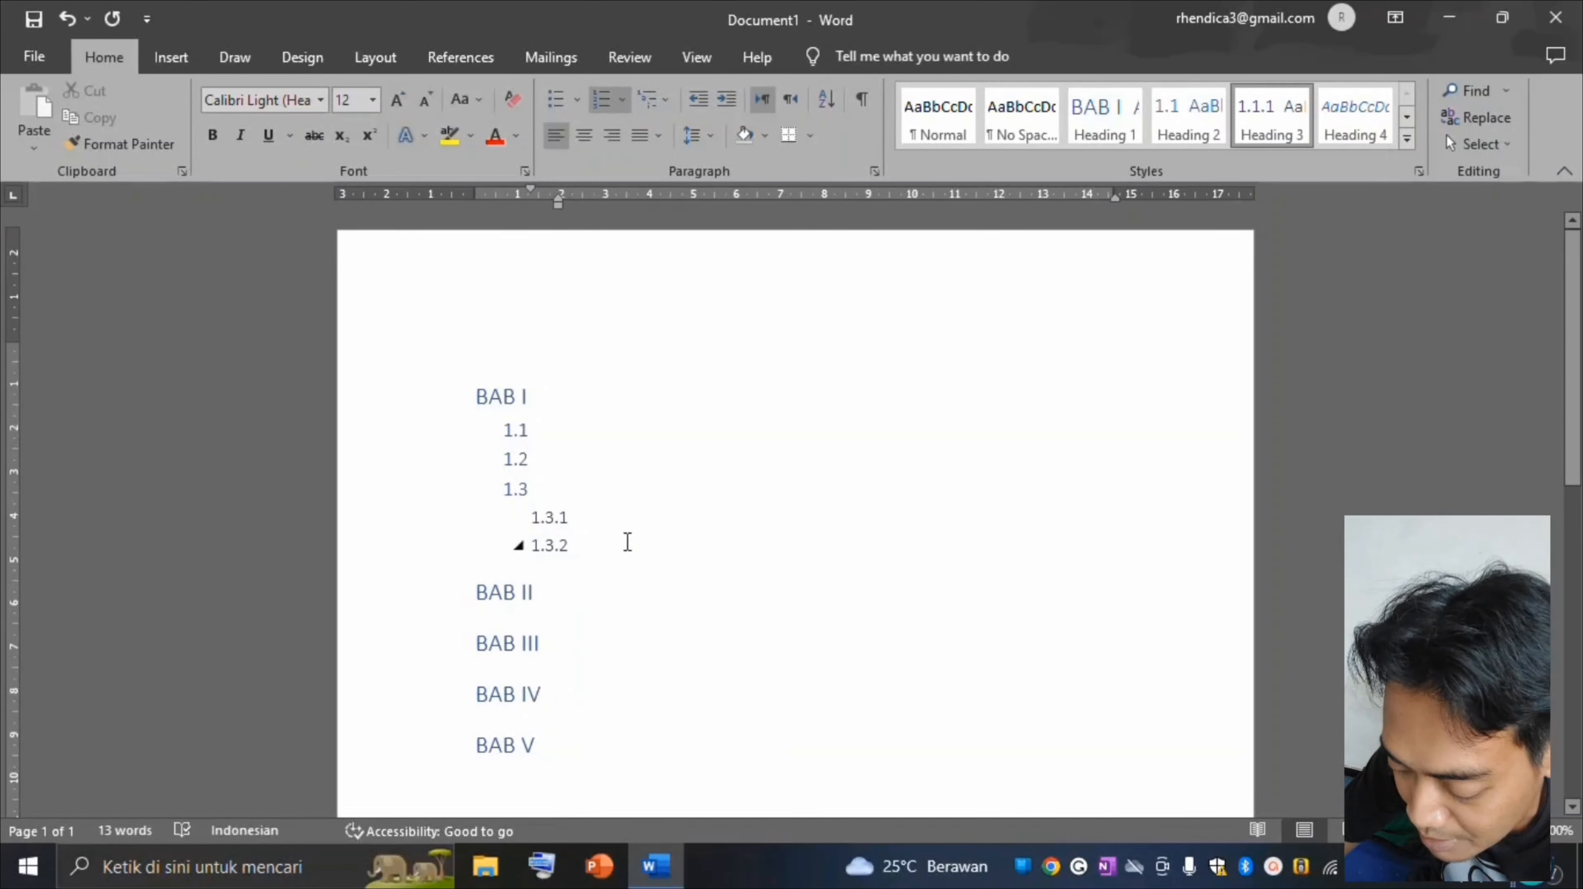
{"action": "key", "text": "Return"}
{"action": "left_click", "coordinate": [1277, 128]}
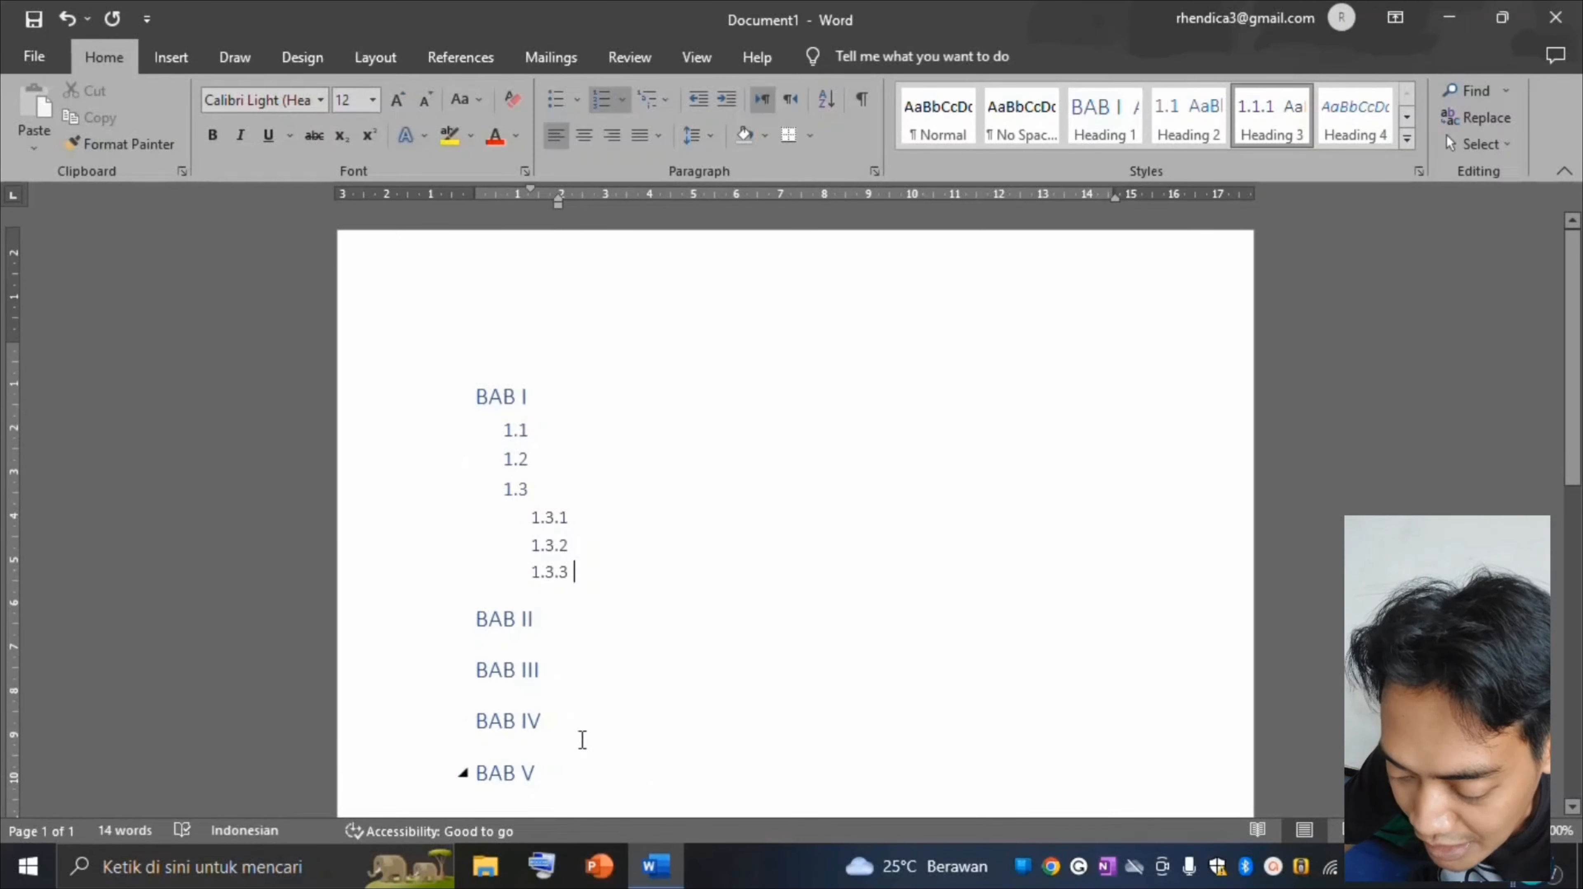
Modify the Heading 1 style of the BAB chapter lines to bold Times New Roman (Headings CS) with automatic font color.
{"action": "scroll", "coordinate": [498, 666], "scroll_direction": "down", "scroll_amount": 1}
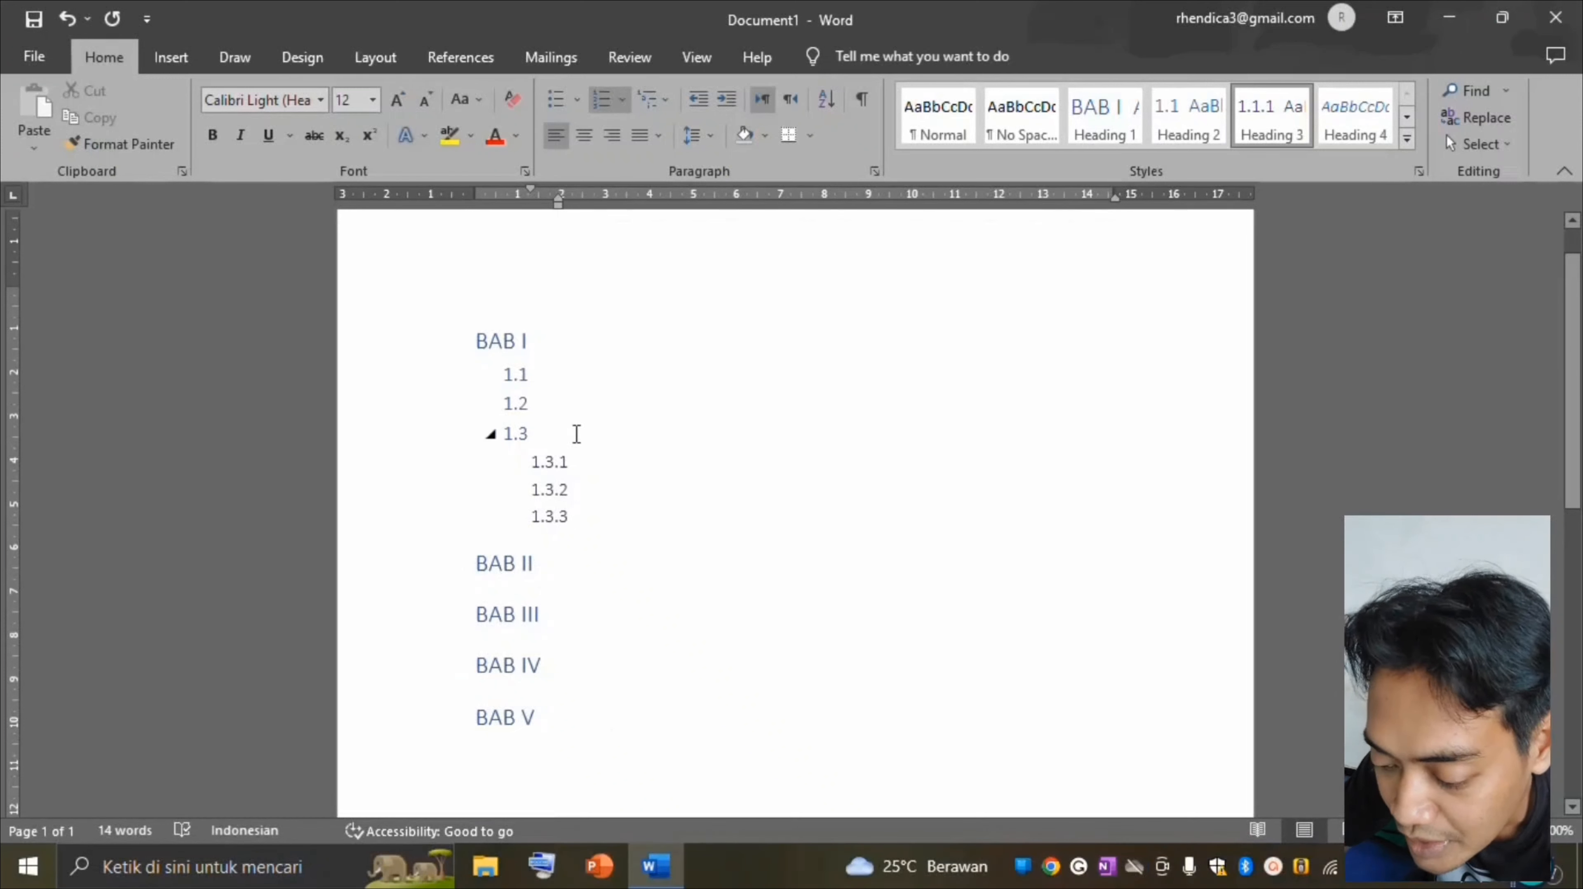
{"action": "left_click", "coordinate": [501, 335]}
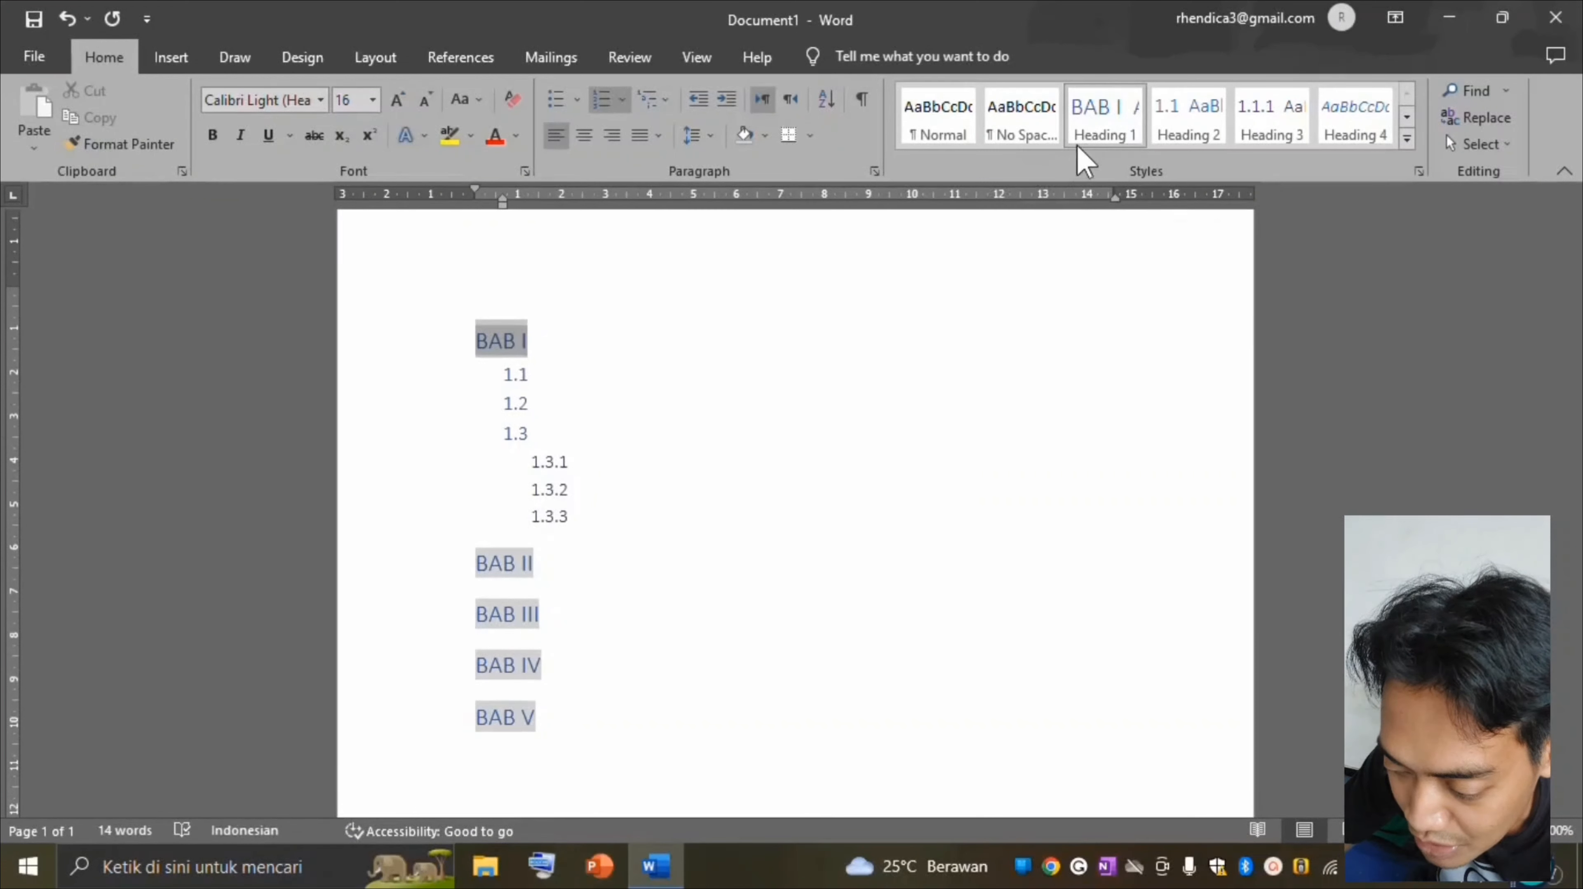
{"action": "left_click", "coordinate": [1102, 131]}
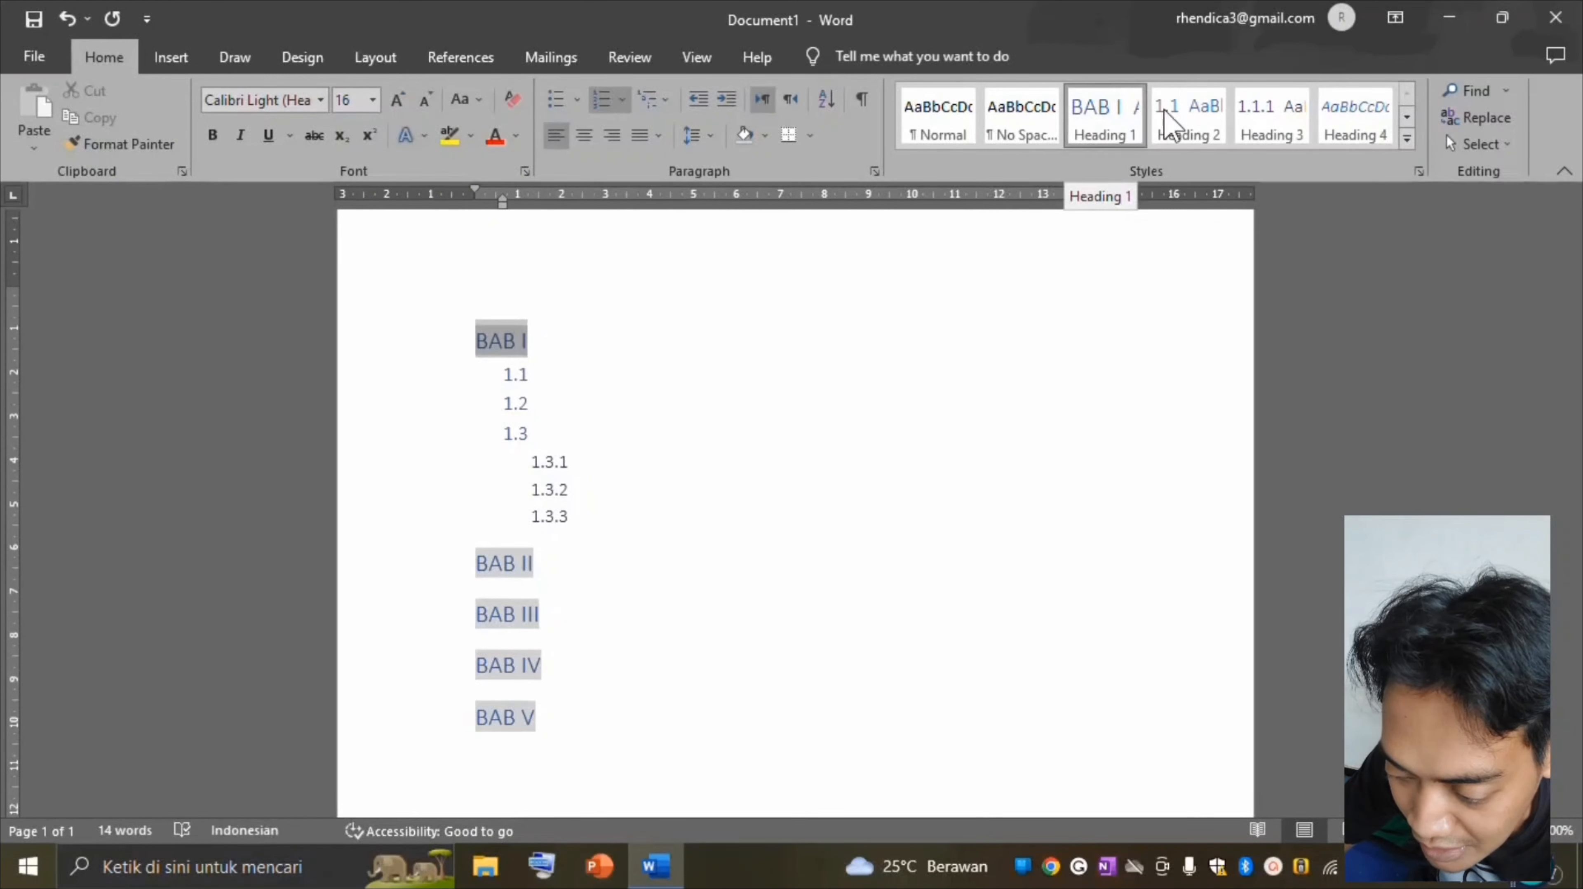
{"action": "right_click", "coordinate": [1106, 122]}
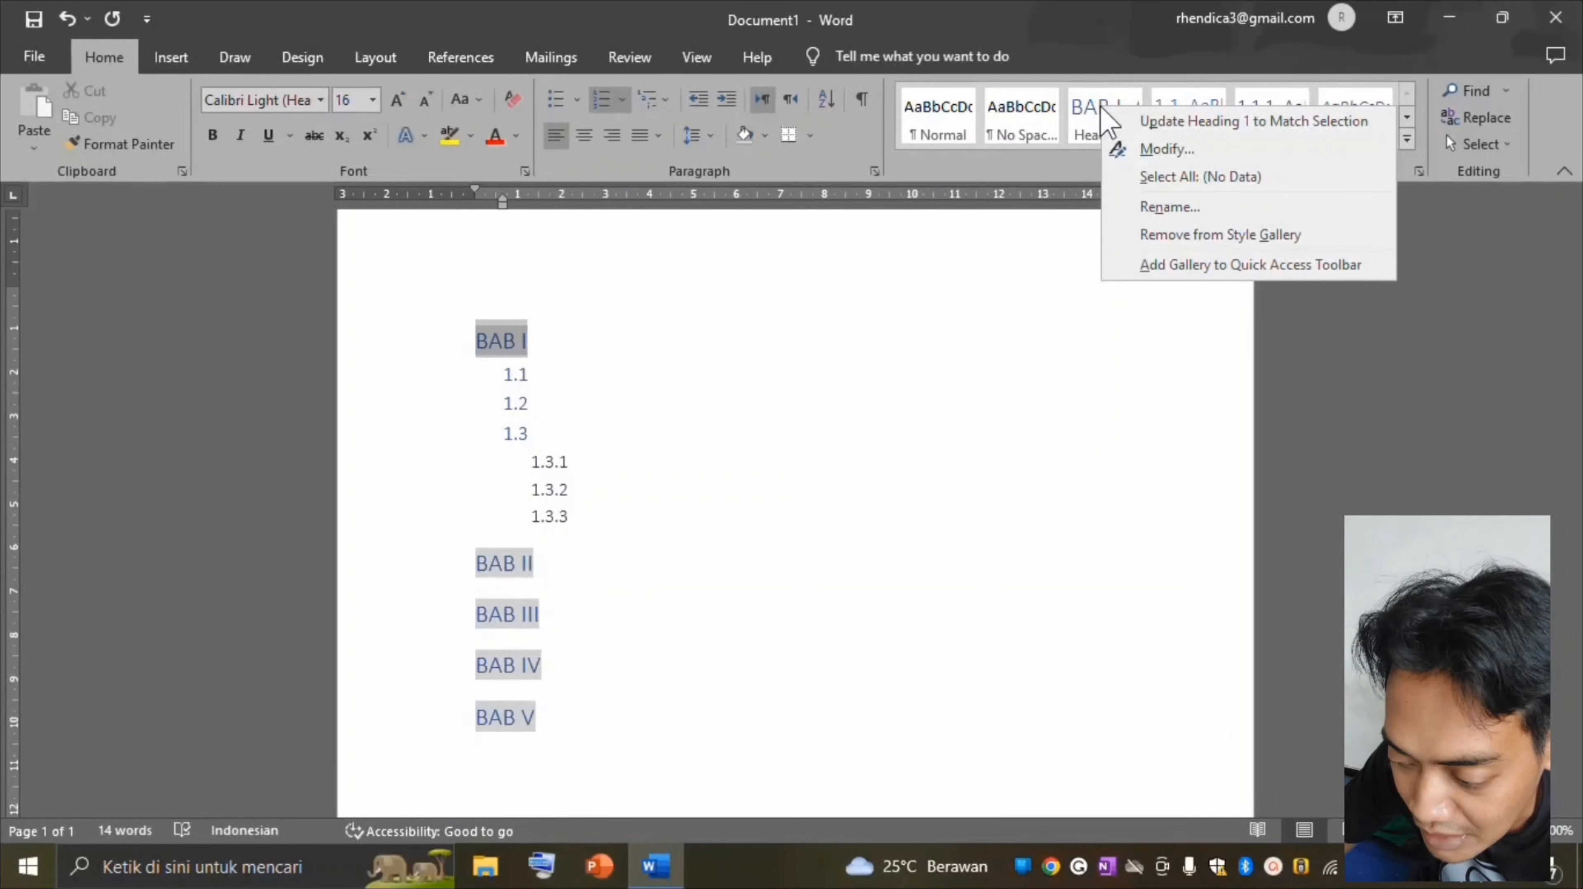
{"action": "left_click", "coordinate": [1156, 150]}
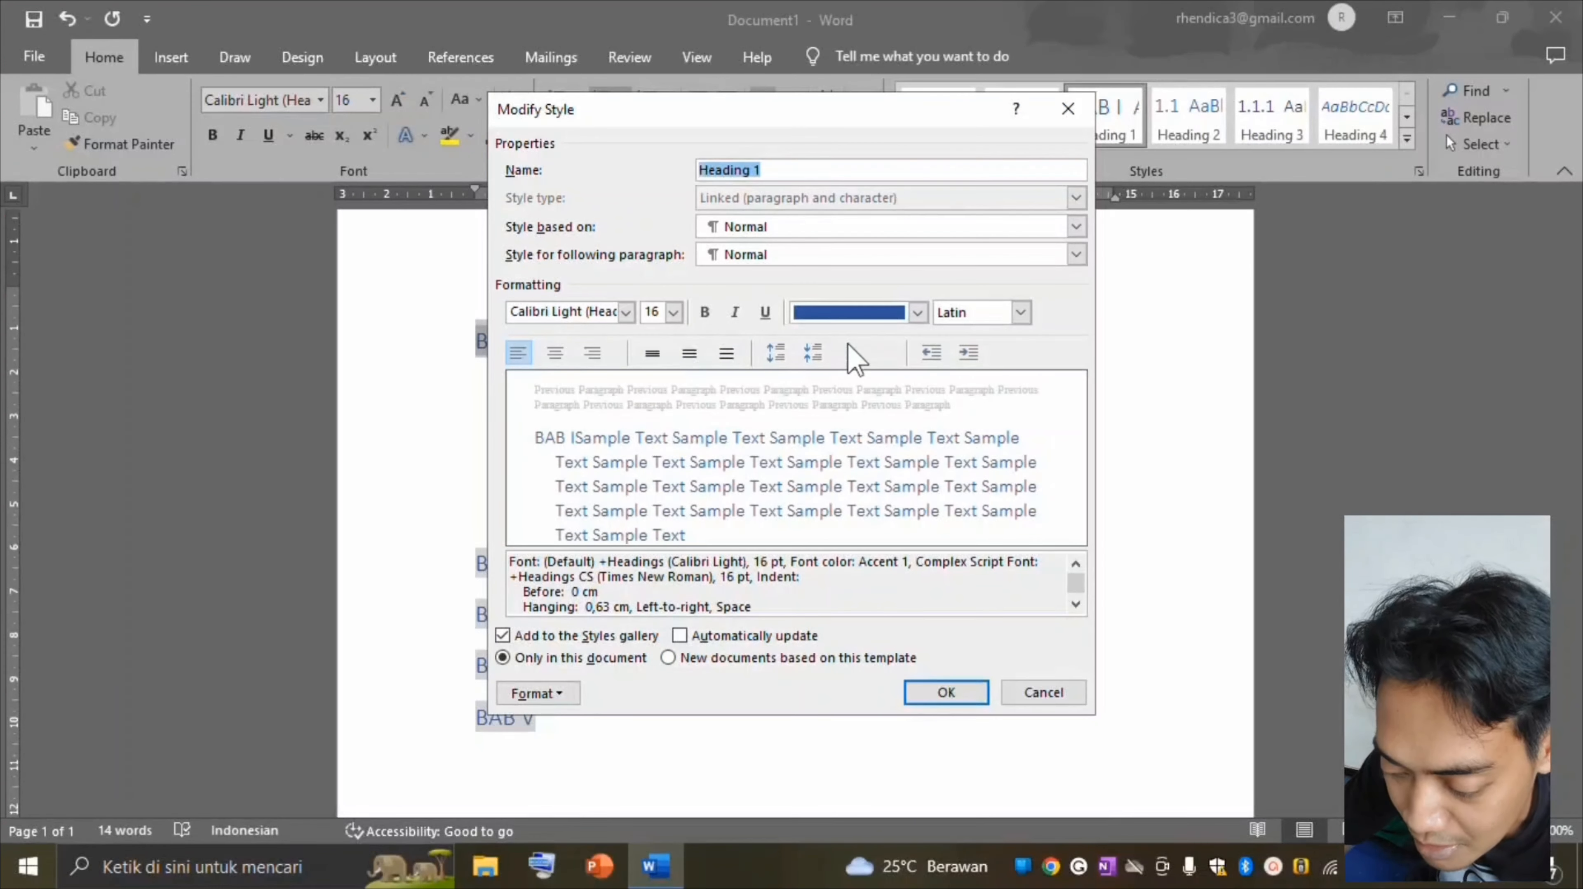
{"action": "left_click", "coordinate": [918, 313]}
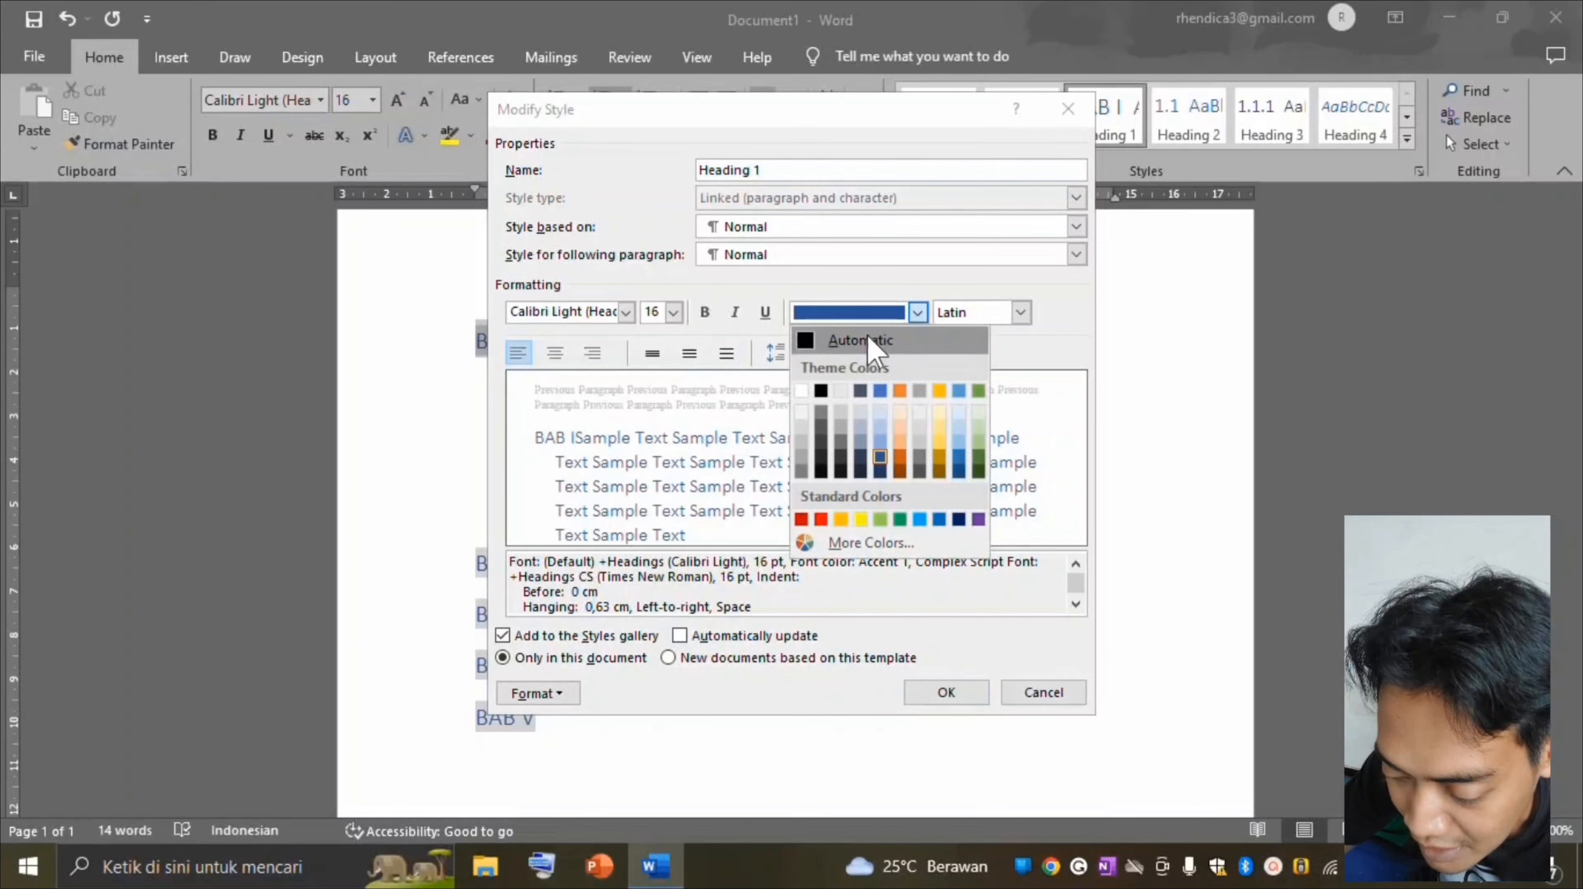
{"action": "left_click", "coordinate": [814, 344]}
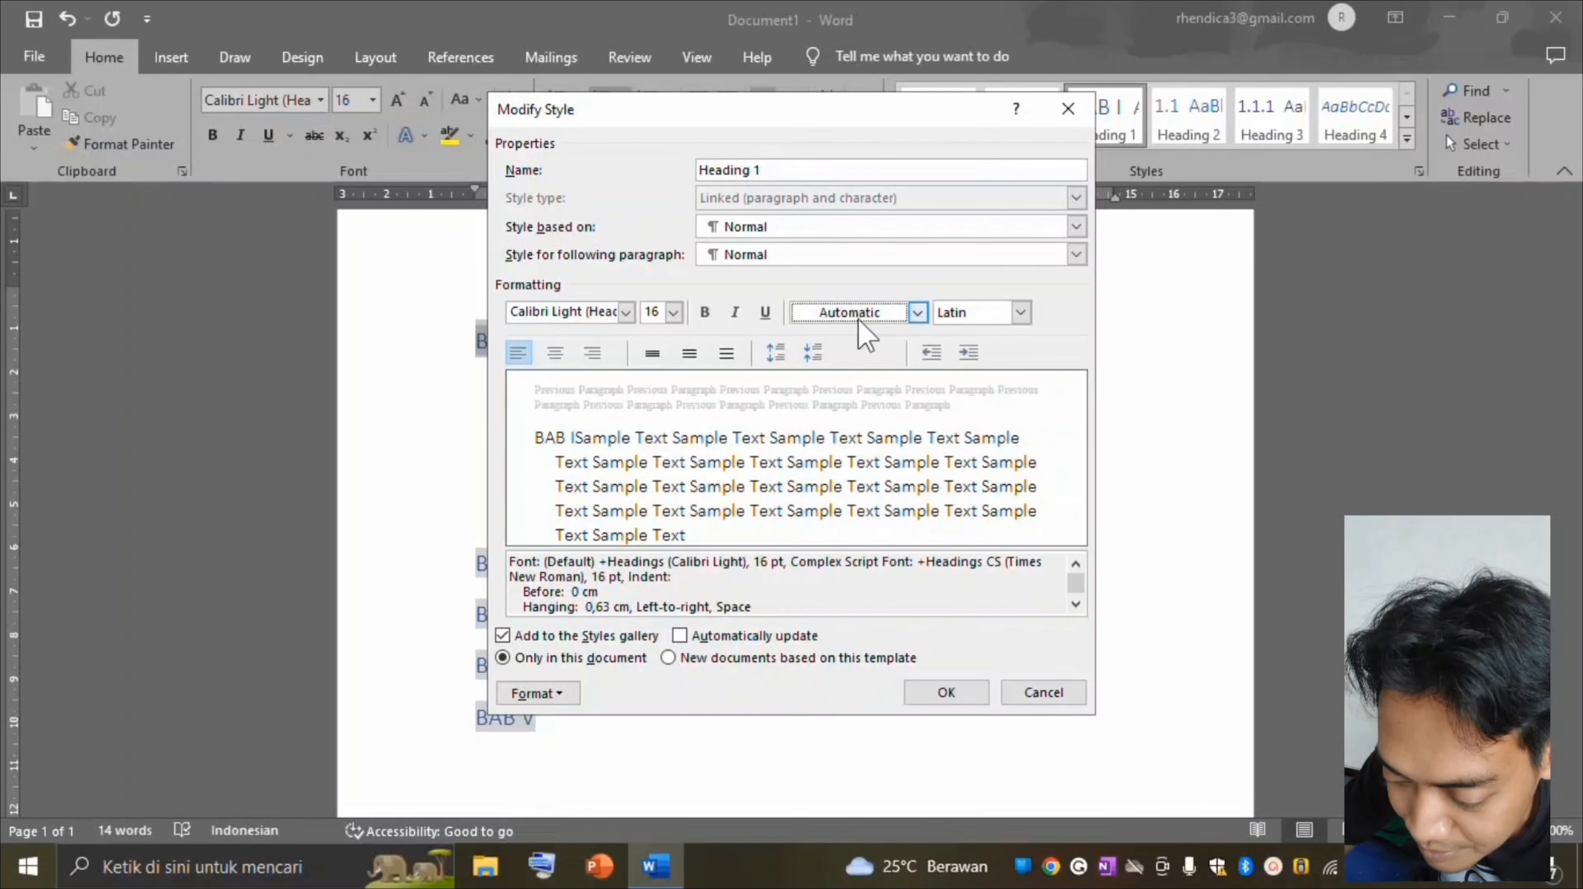
{"action": "left_click", "coordinate": [626, 312]}
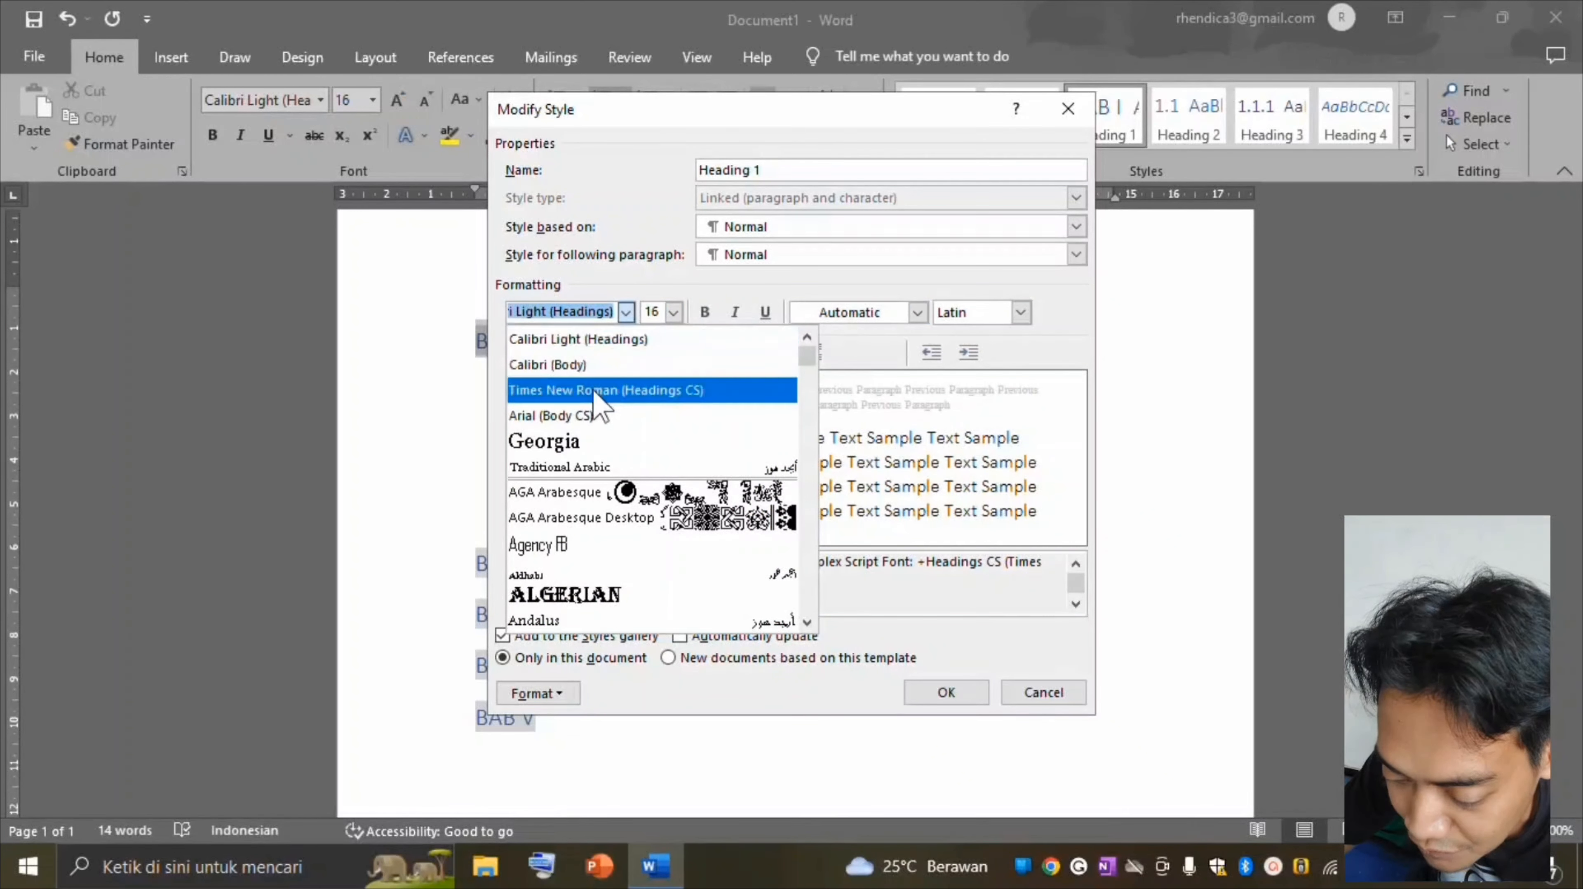
{"action": "left_click", "coordinate": [588, 398]}
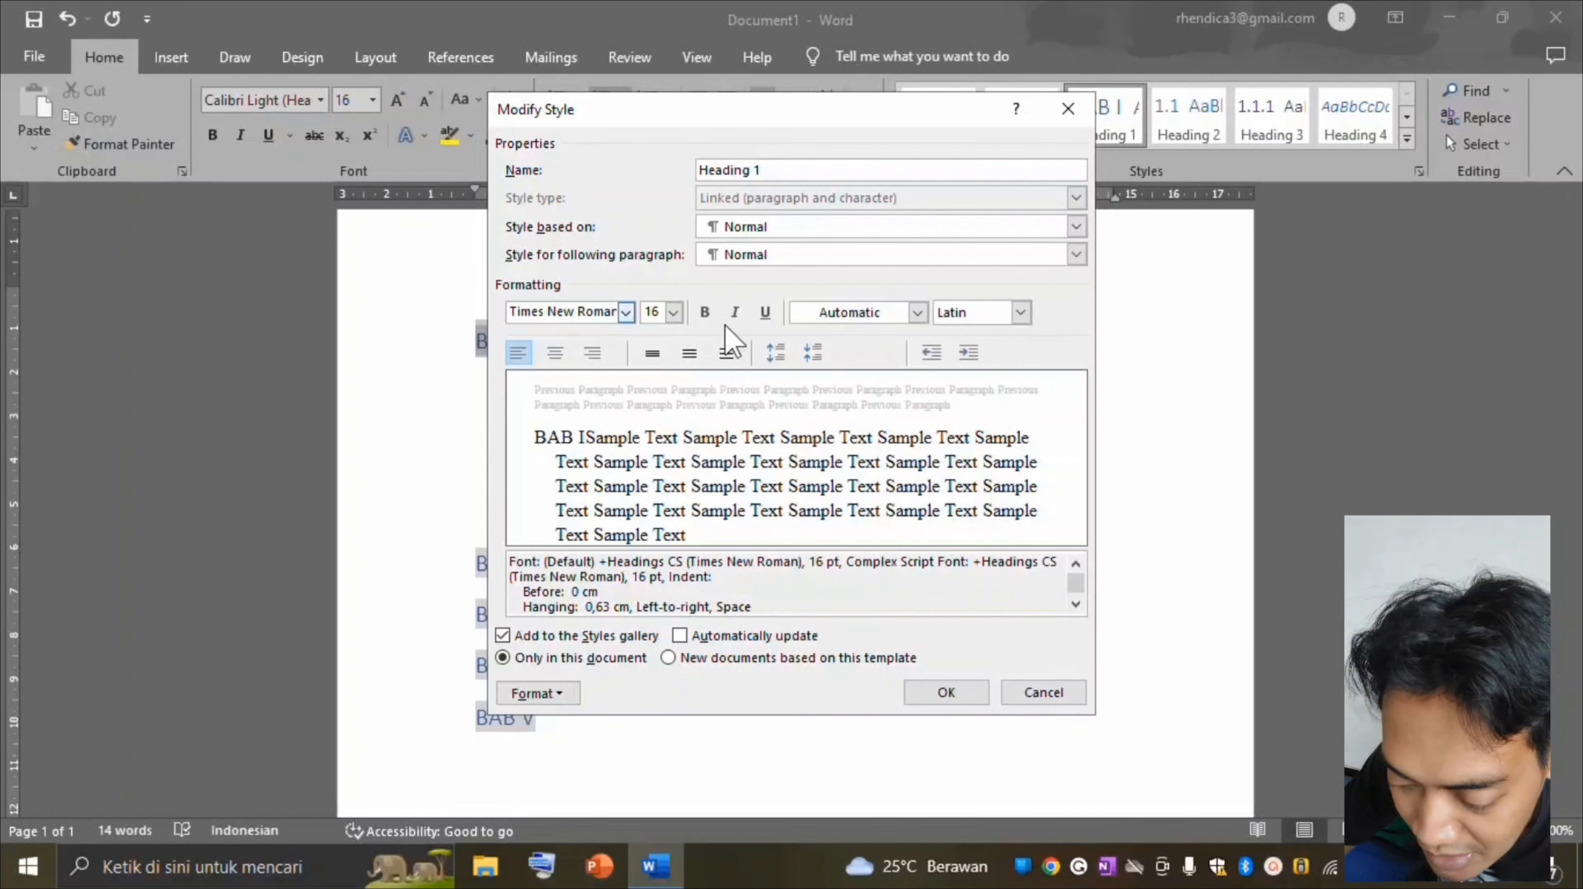
{"action": "left_click", "coordinate": [705, 312]}
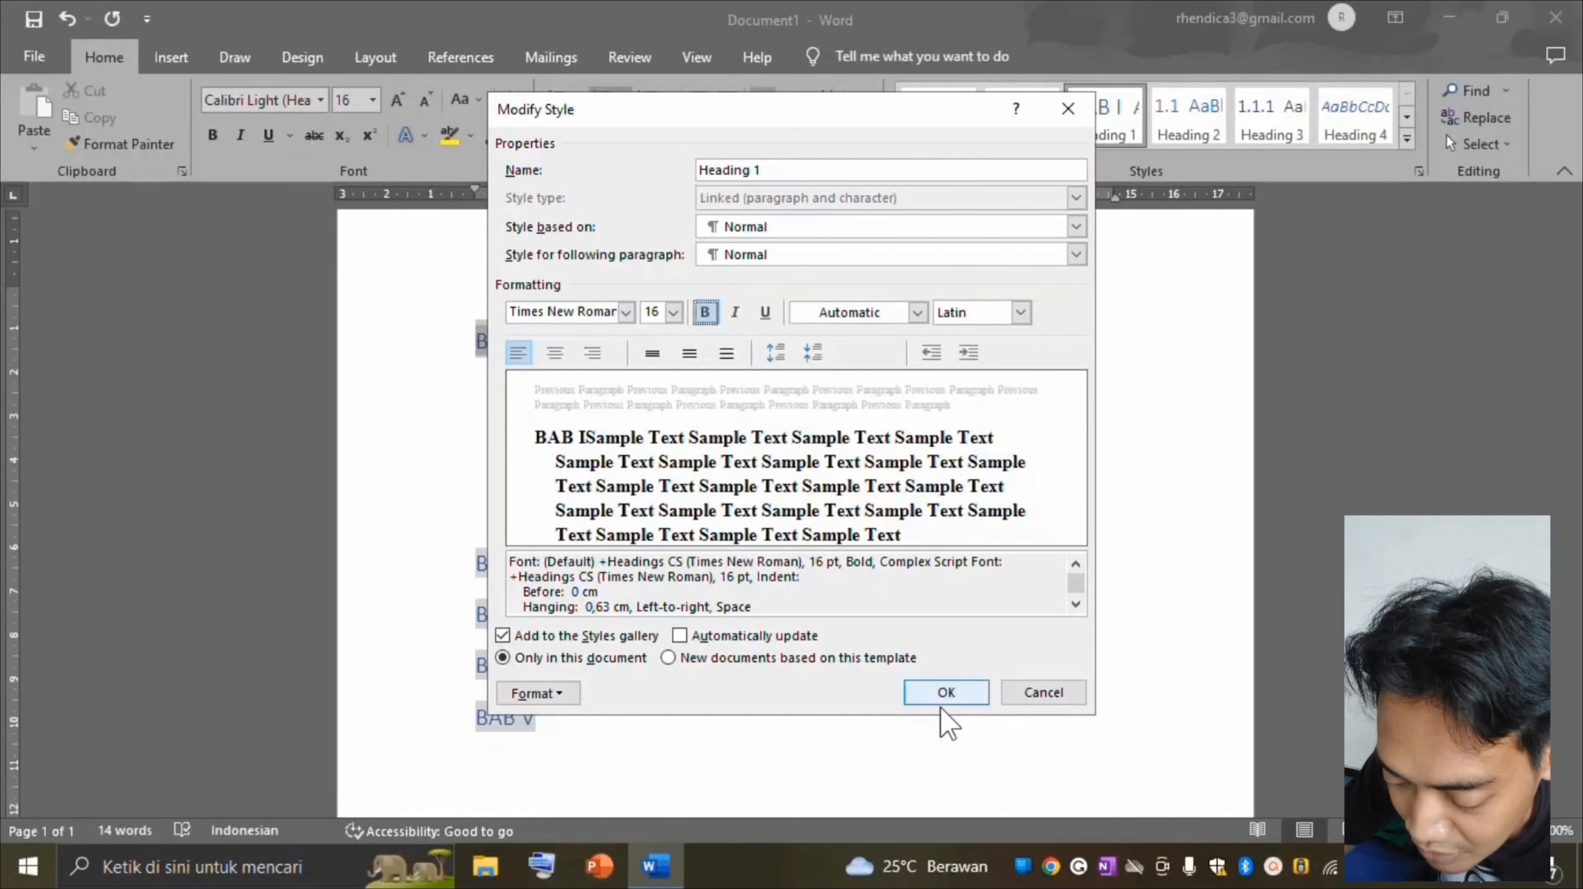
{"action": "left_click", "coordinate": [942, 692]}
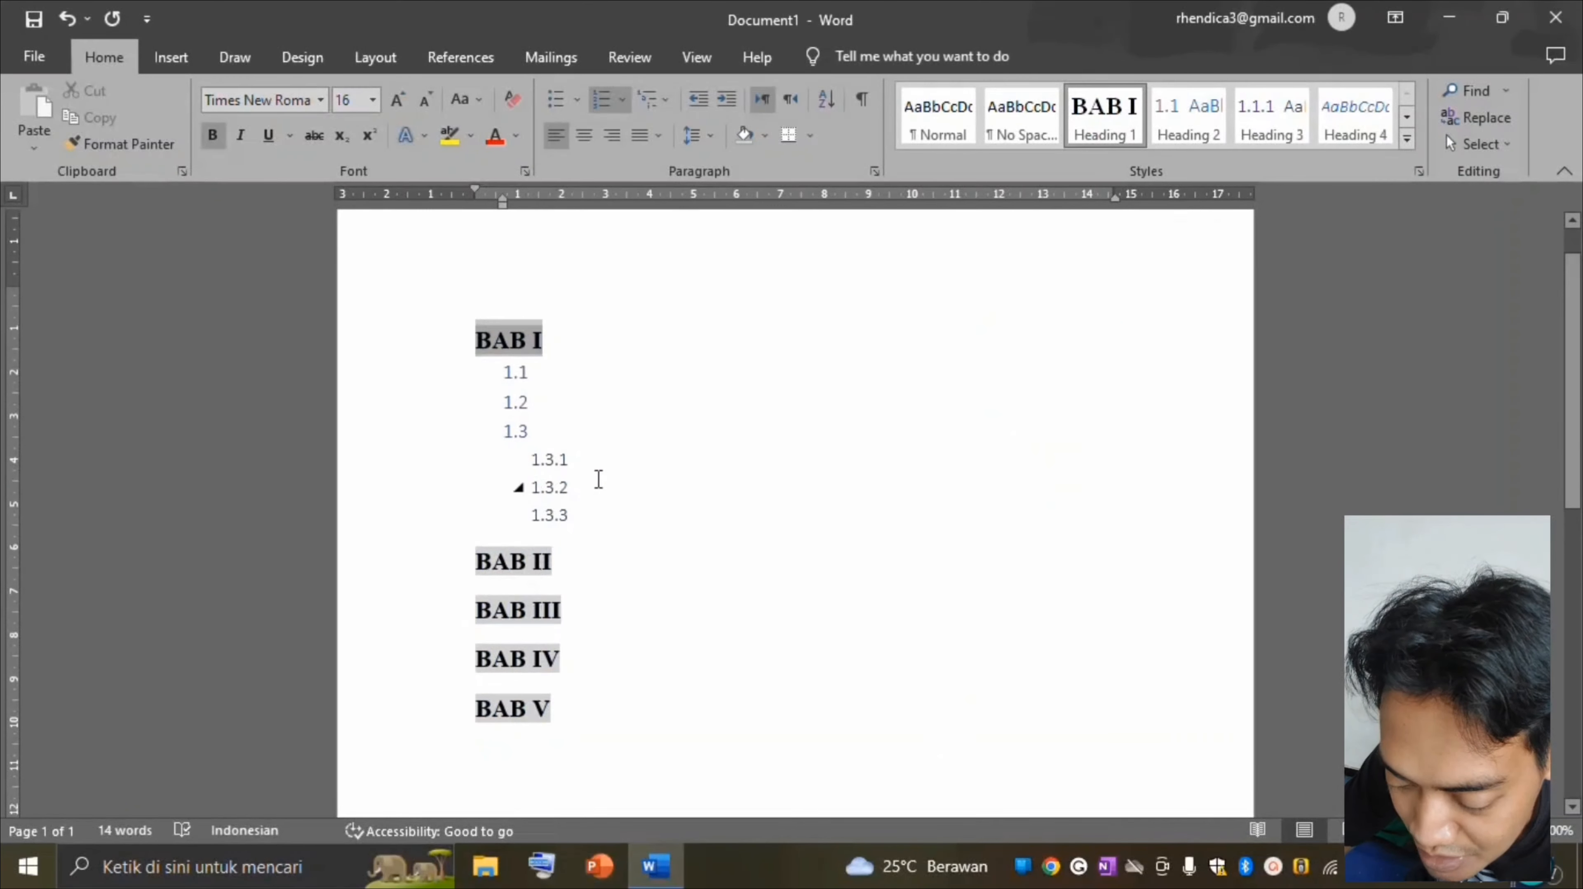
{"action": "left_click", "coordinate": [603, 481]}
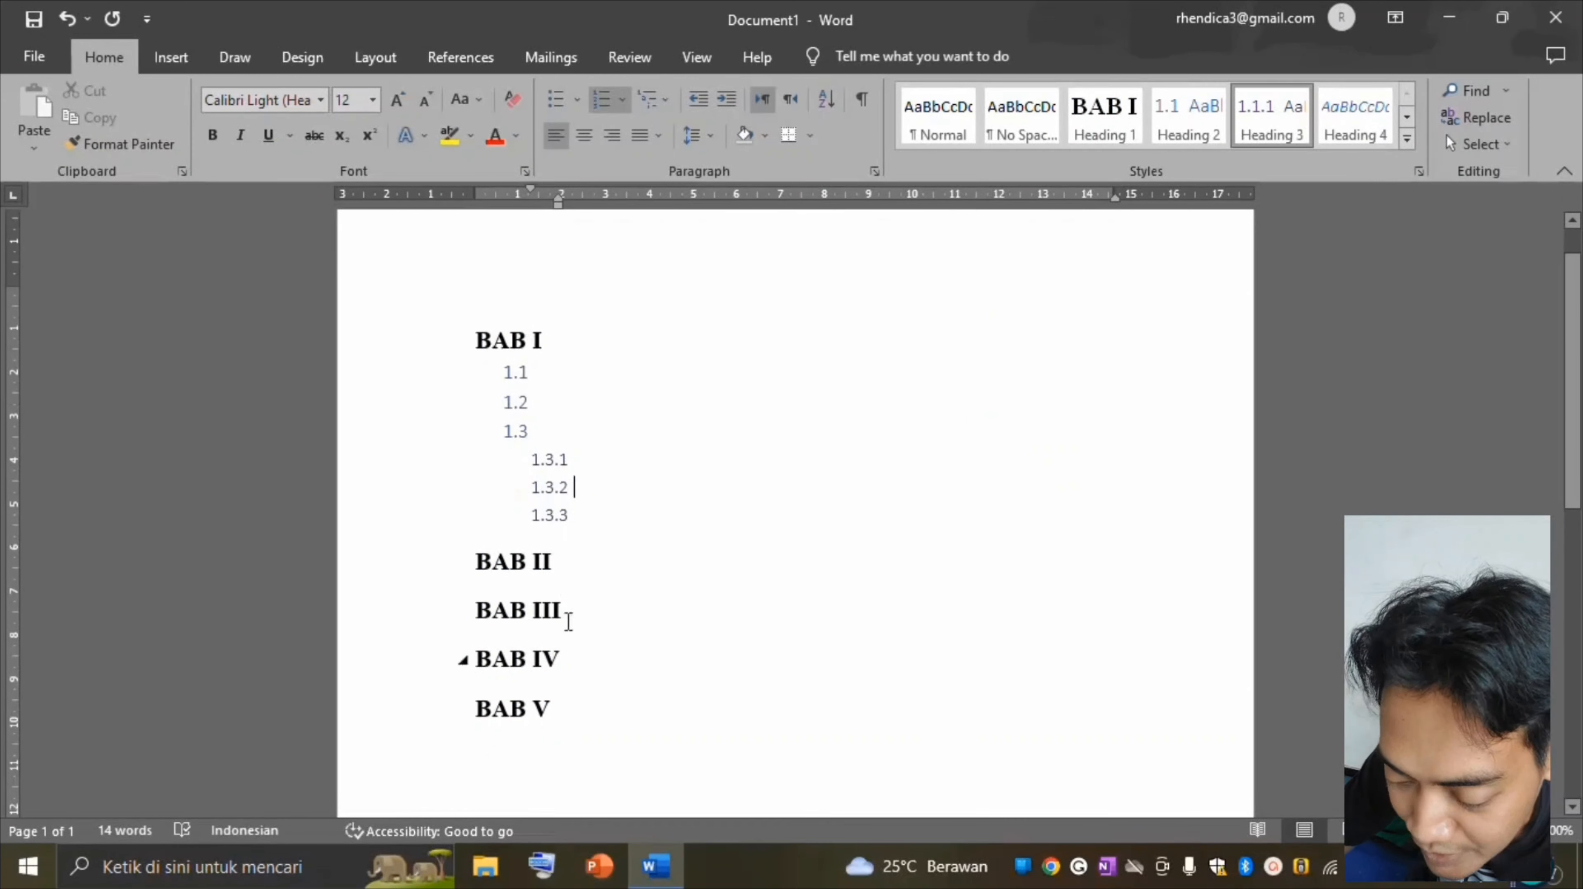
Modify the Heading 2 style of lines 1.1 to 1.3 to Times New Roman (Headings CS), size 12, with black Text 1 font color.
{"action": "left_click_drag", "start_coordinate": [521, 374], "coordinate": [526, 432]}
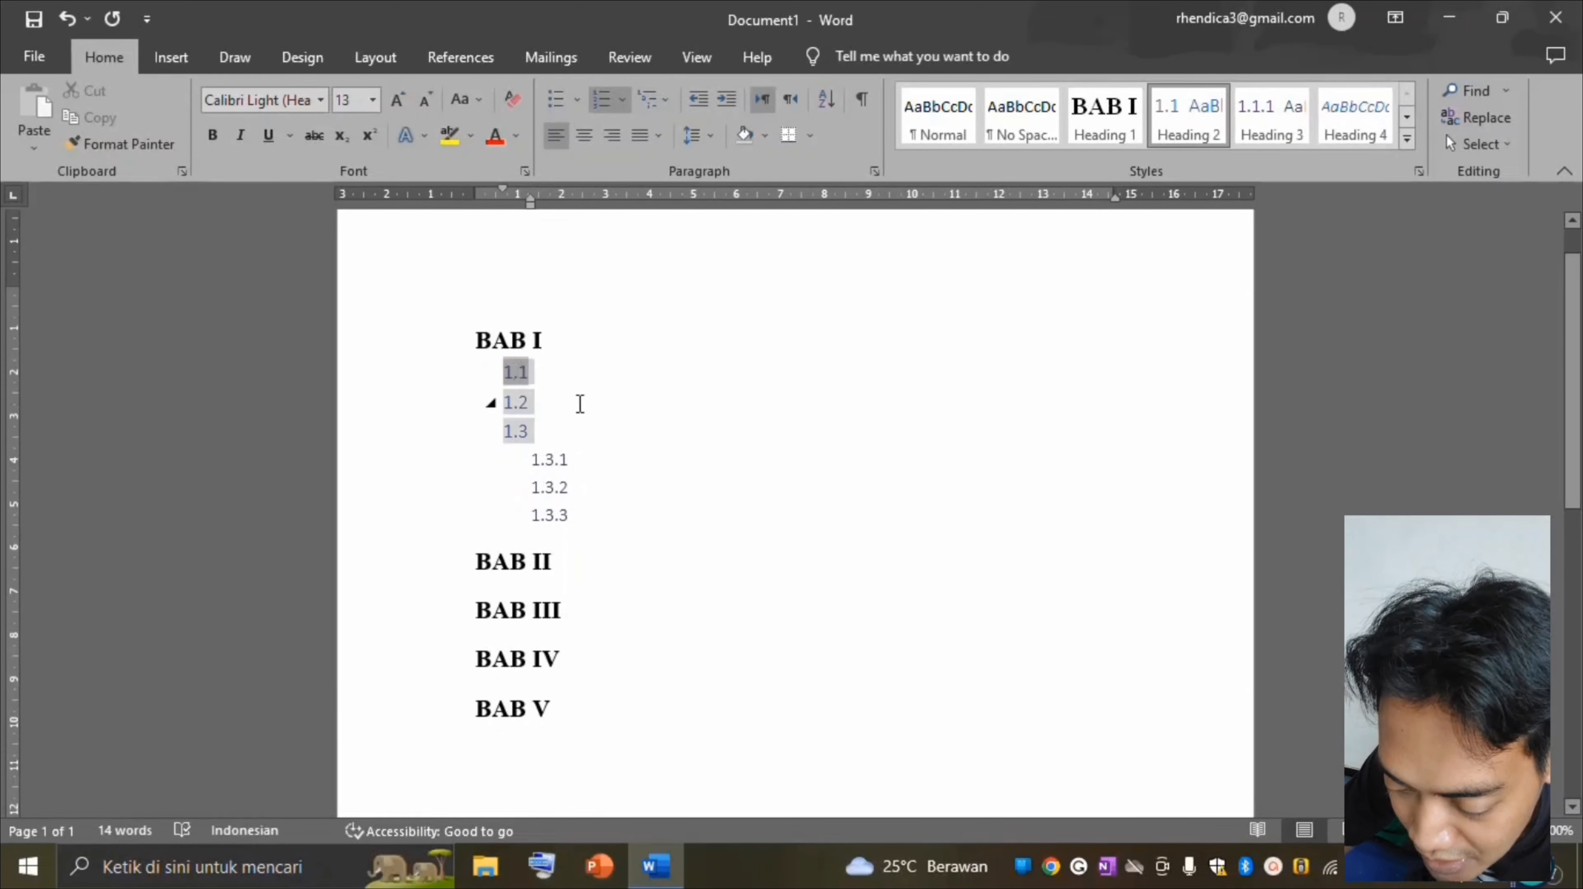
{"action": "right_click", "coordinate": [1186, 114]}
{"action": "left_click", "coordinate": [1241, 157]}
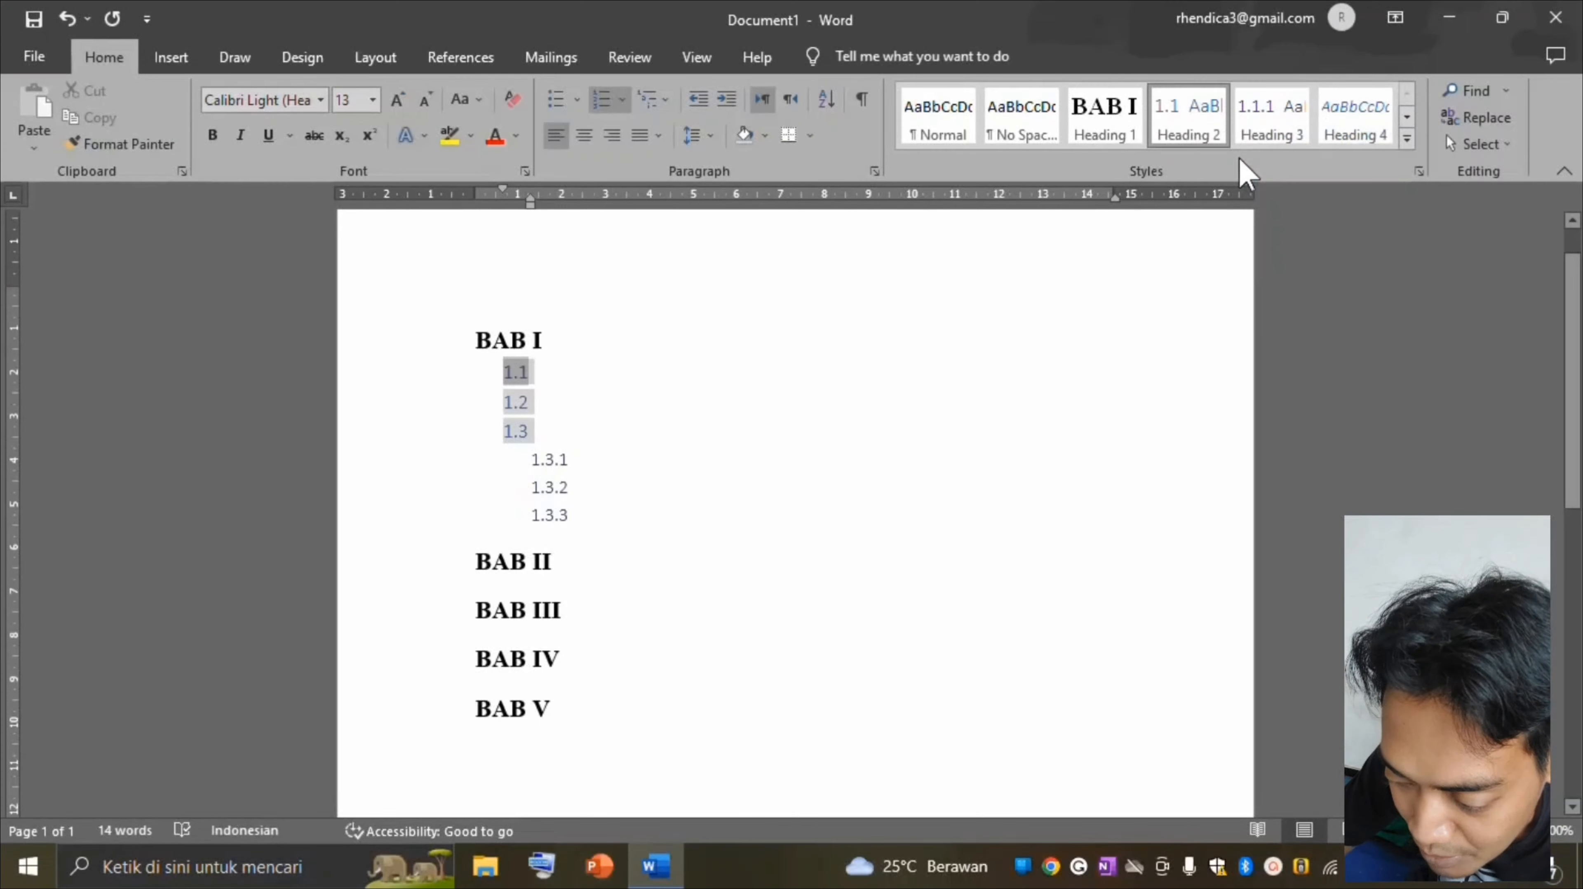
{"action": "left_click", "coordinate": [917, 312]}
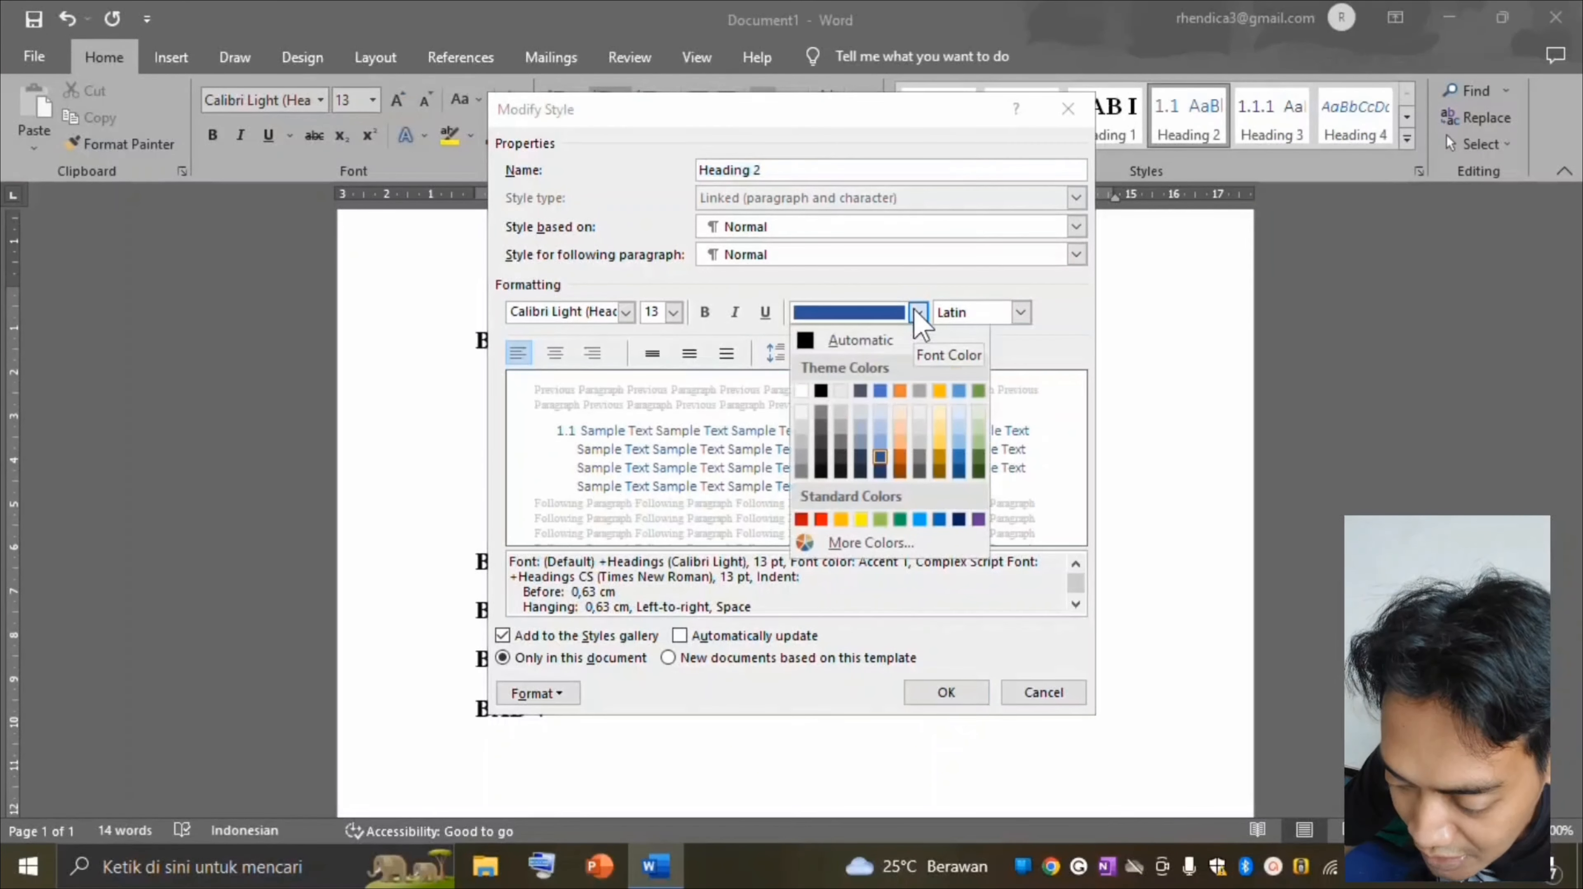
{"action": "left_click", "coordinate": [821, 391]}
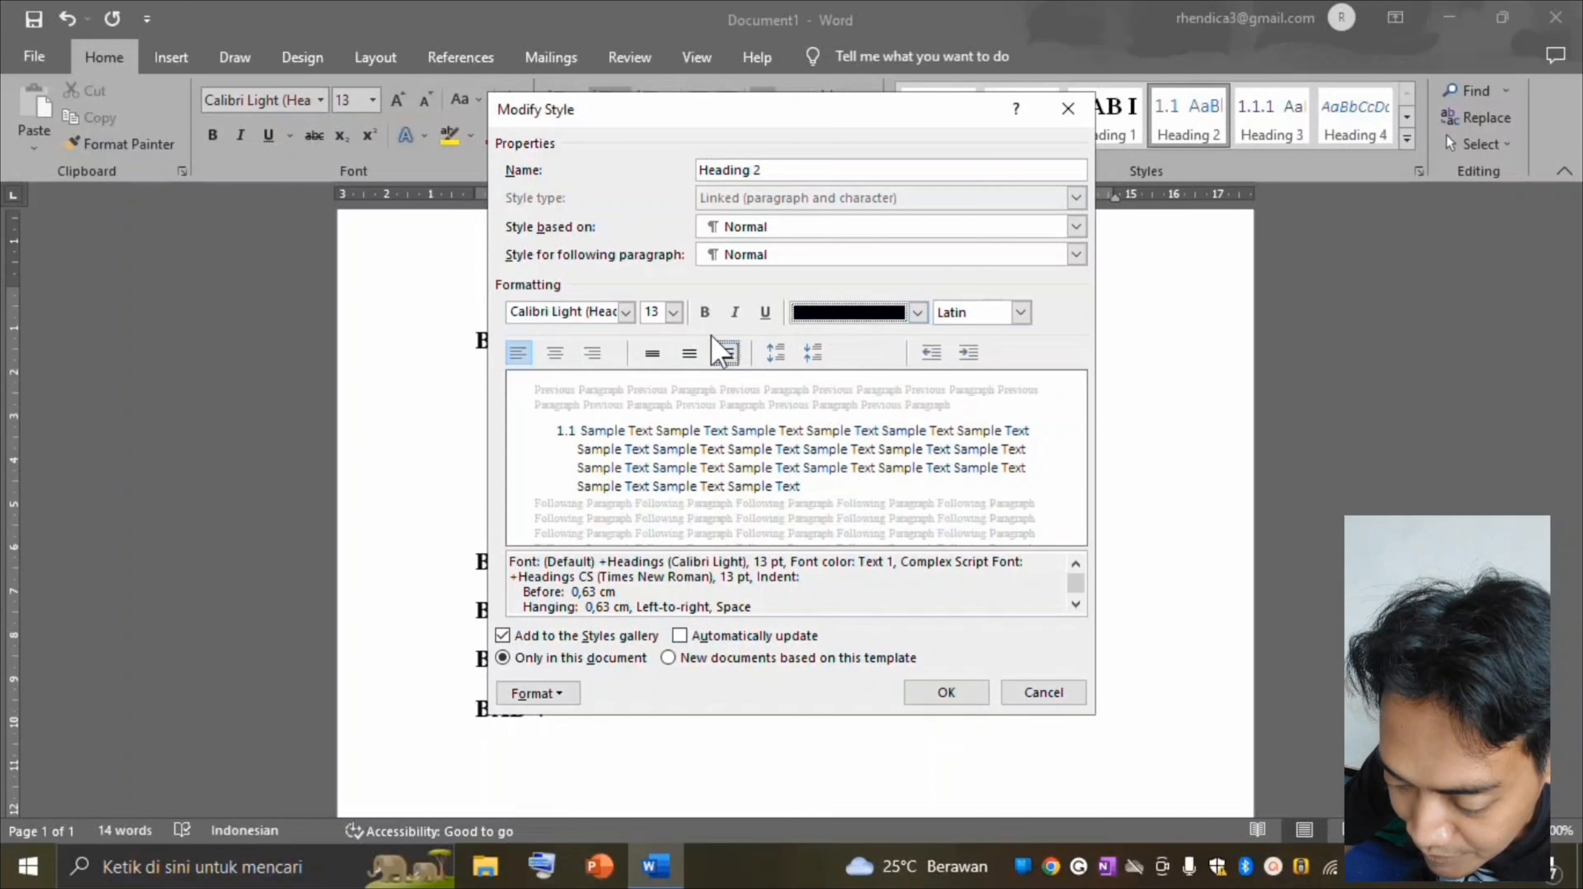
{"action": "left_click", "coordinate": [673, 313]}
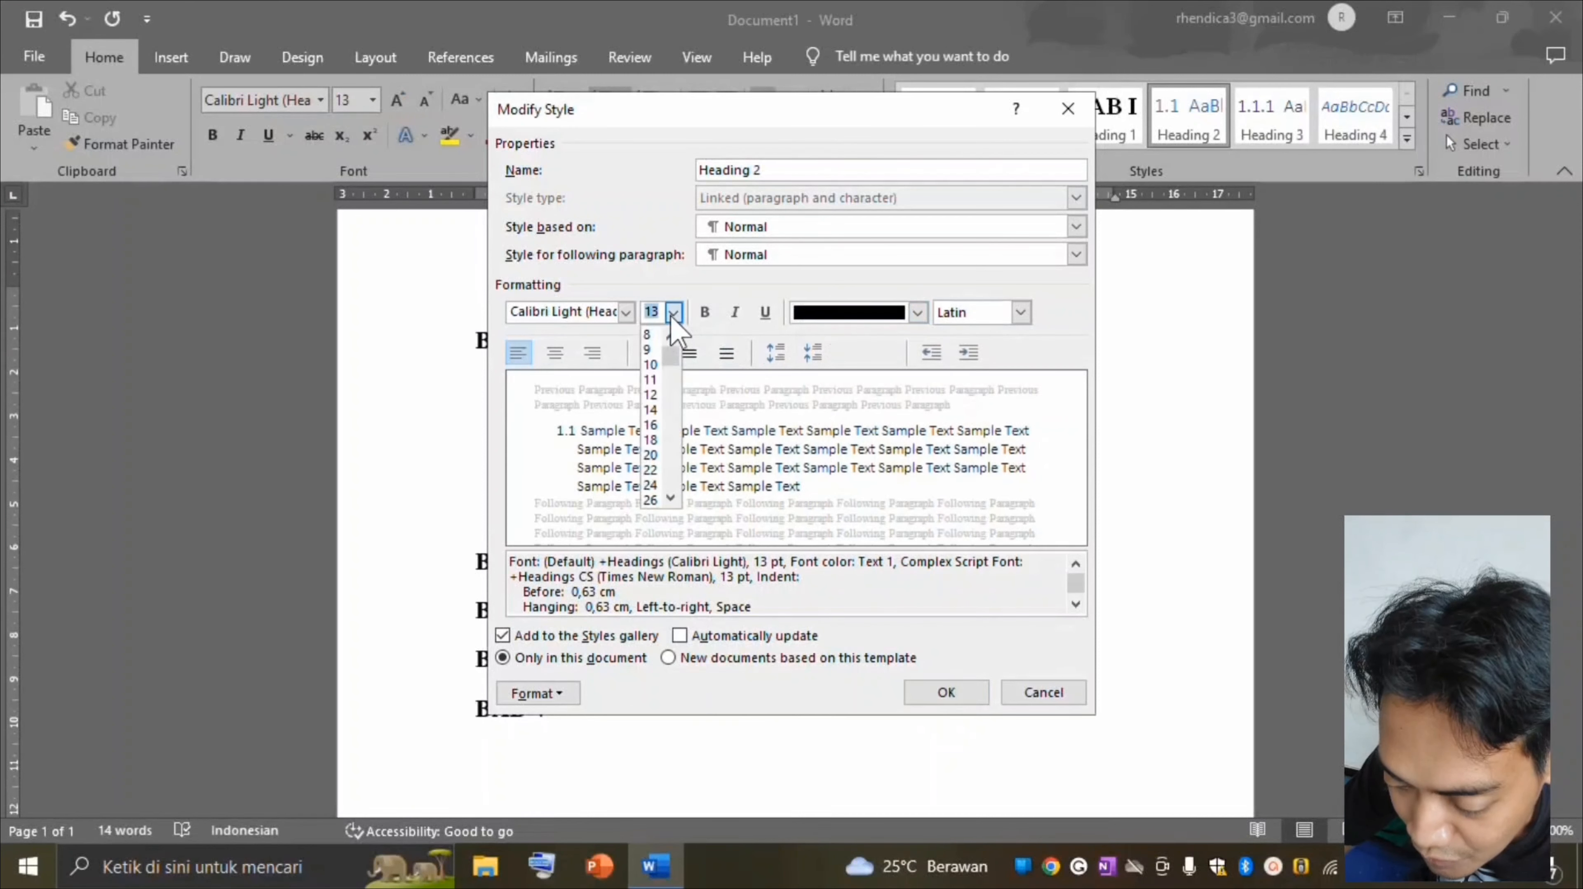
{"action": "left_click", "coordinate": [651, 394]}
{"action": "left_click", "coordinate": [626, 311]}
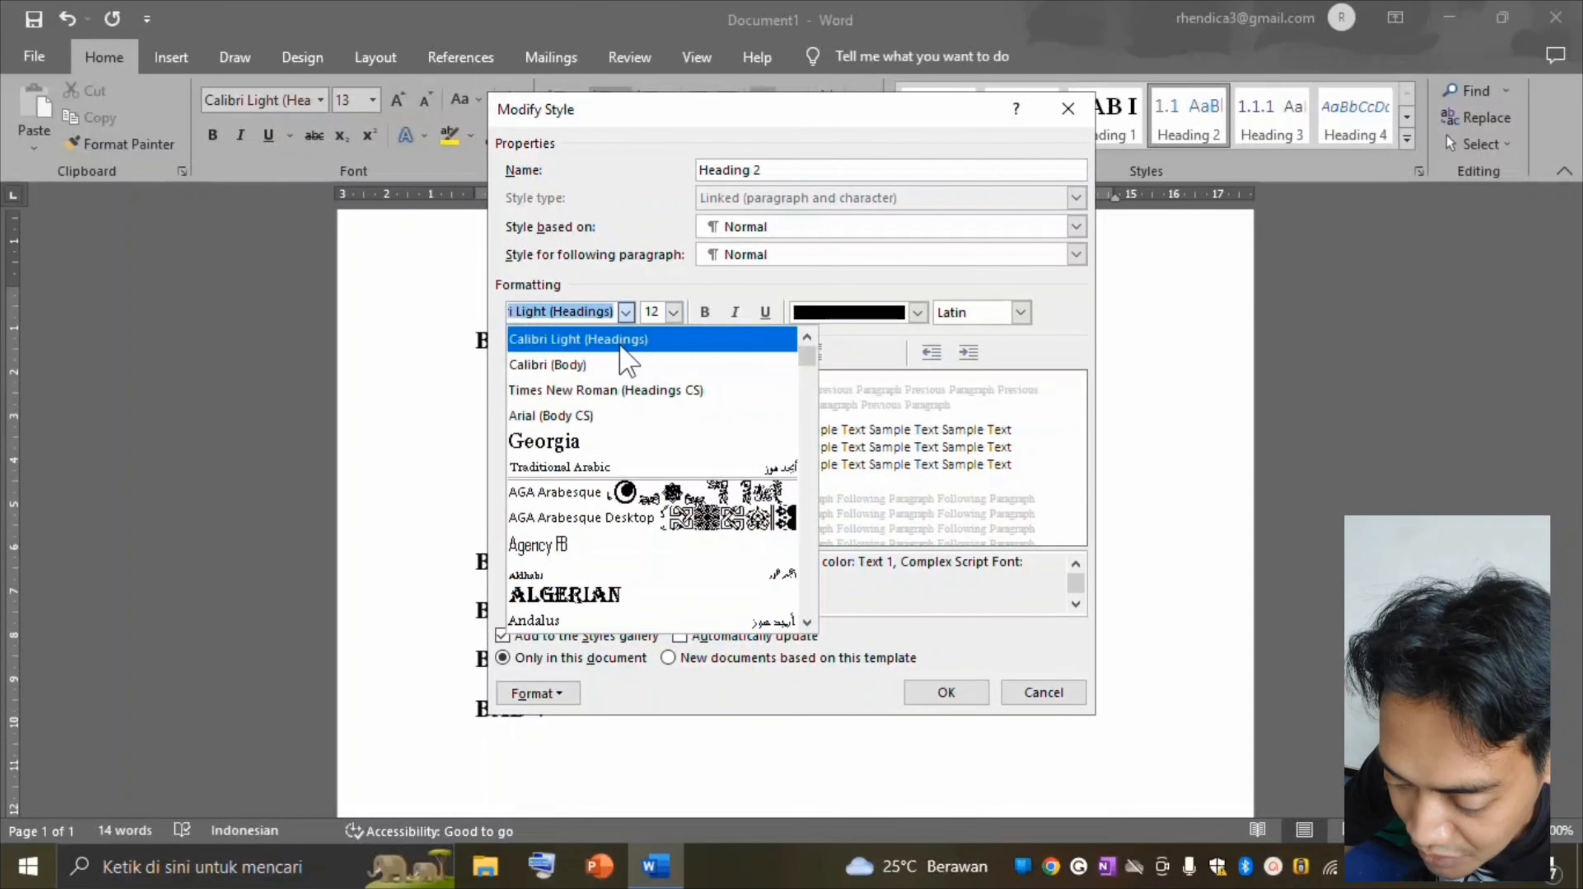
{"action": "left_click", "coordinate": [563, 391]}
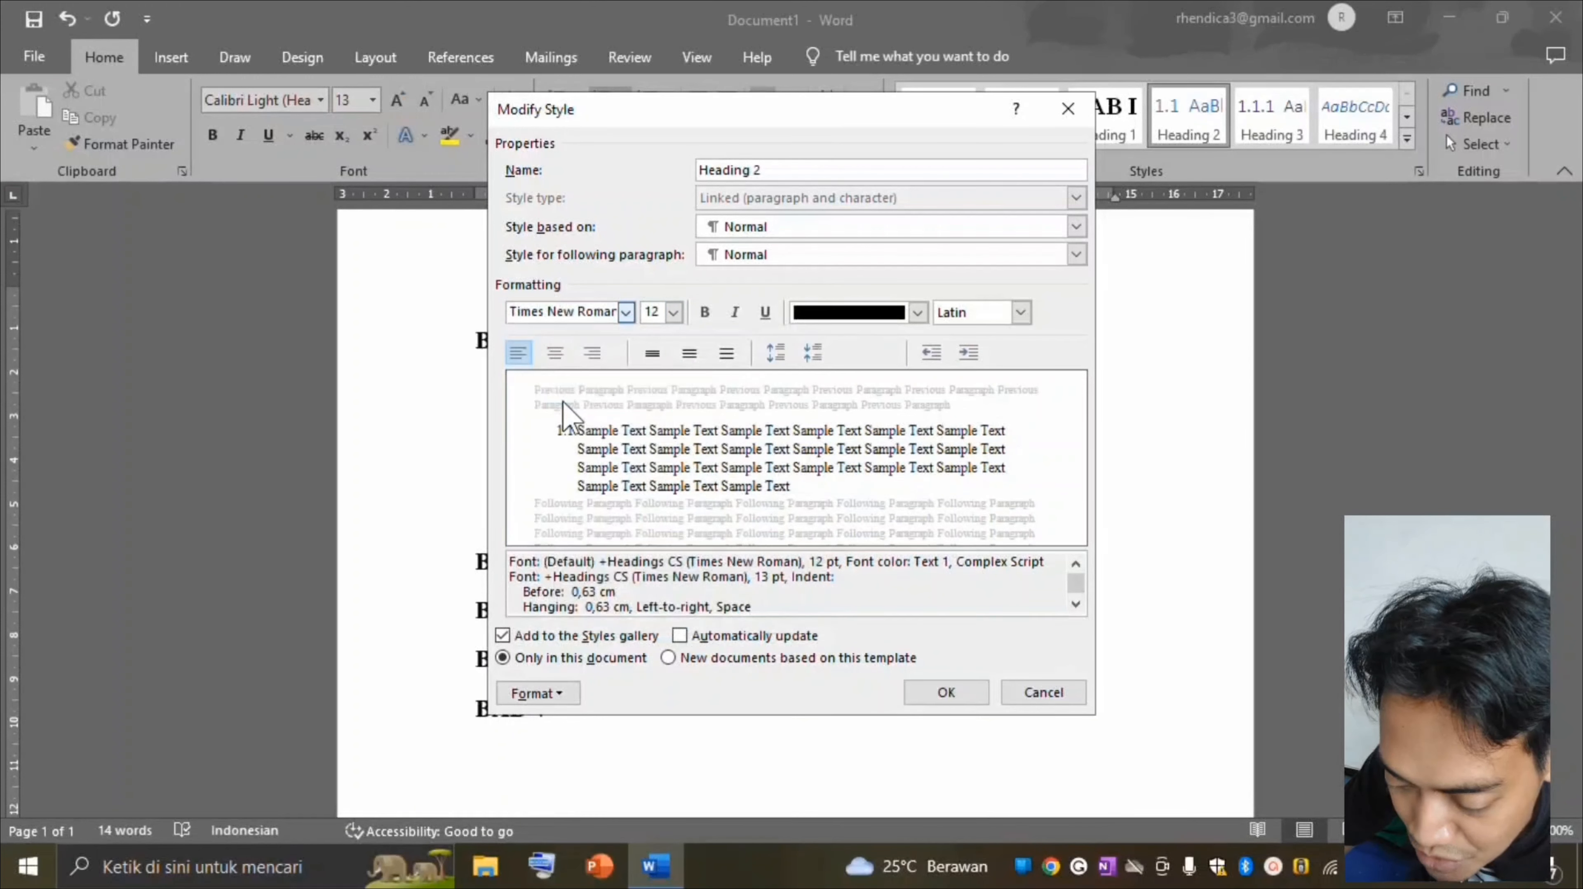
{"action": "left_click", "coordinate": [940, 693]}
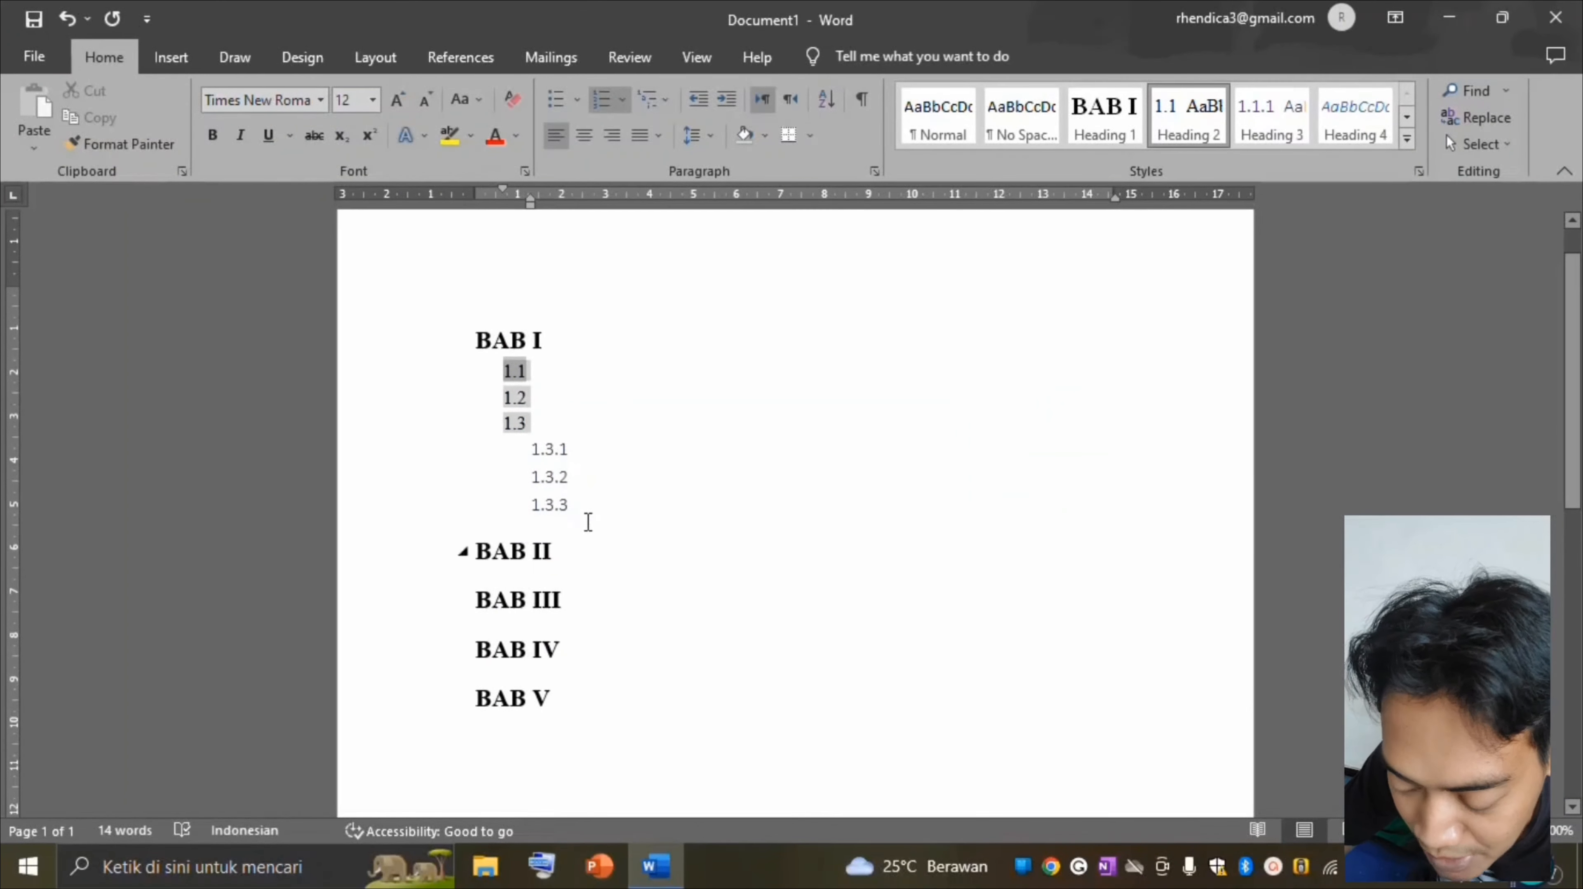
Modify the Heading 3 style of lines 1.3.1 to 1.3.3 to Times New Roman (Headings CS) with automatic font color.
{"action": "left_click", "coordinate": [562, 504]}
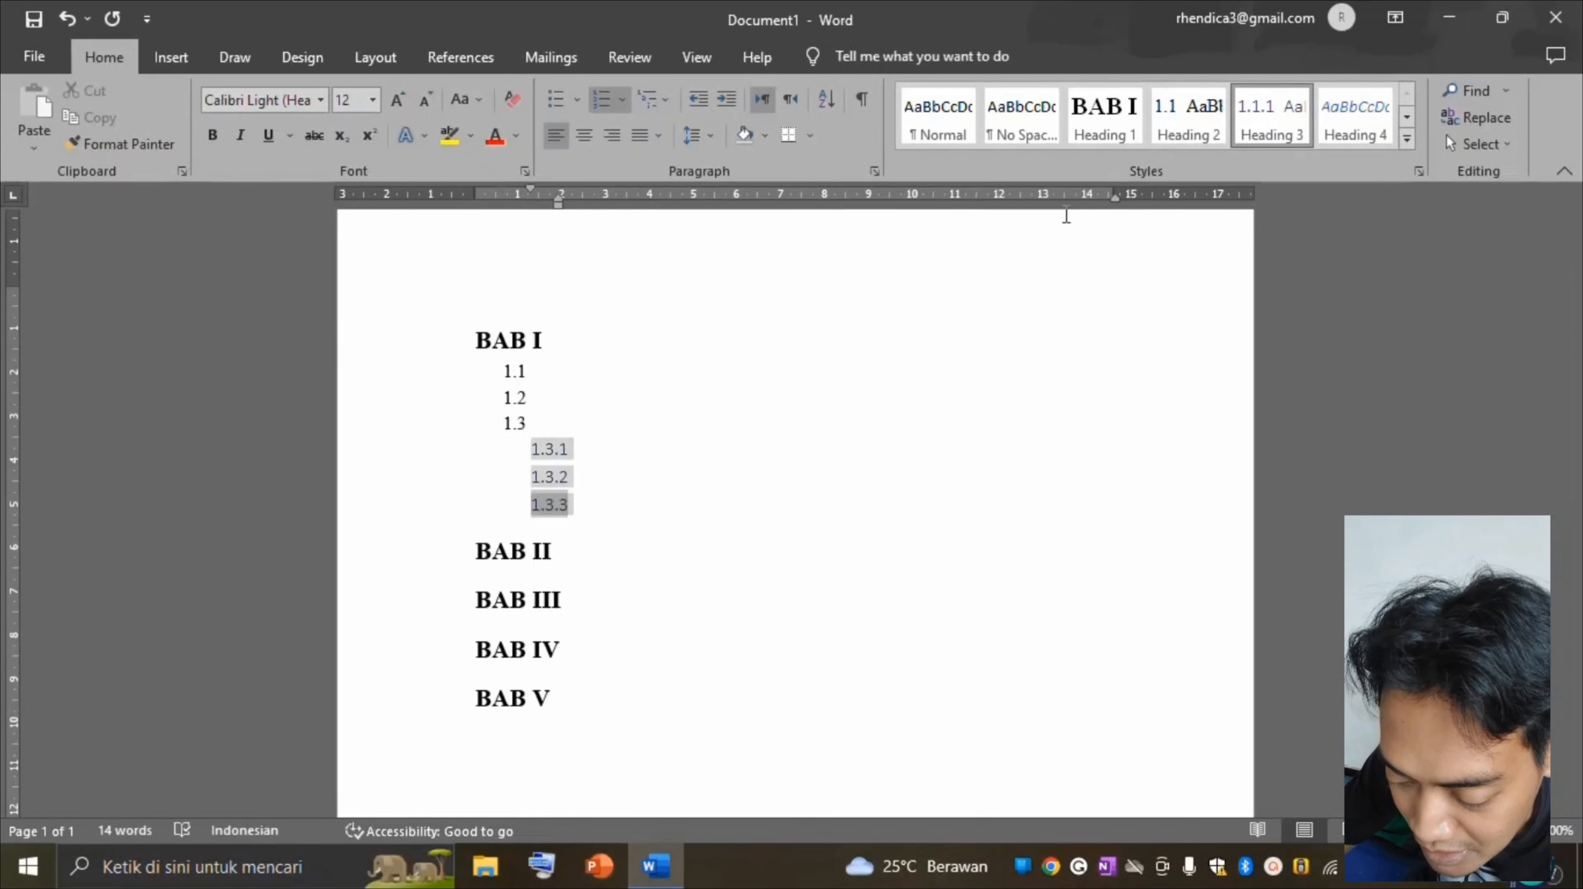
{"action": "right_click", "coordinate": [1265, 112]}
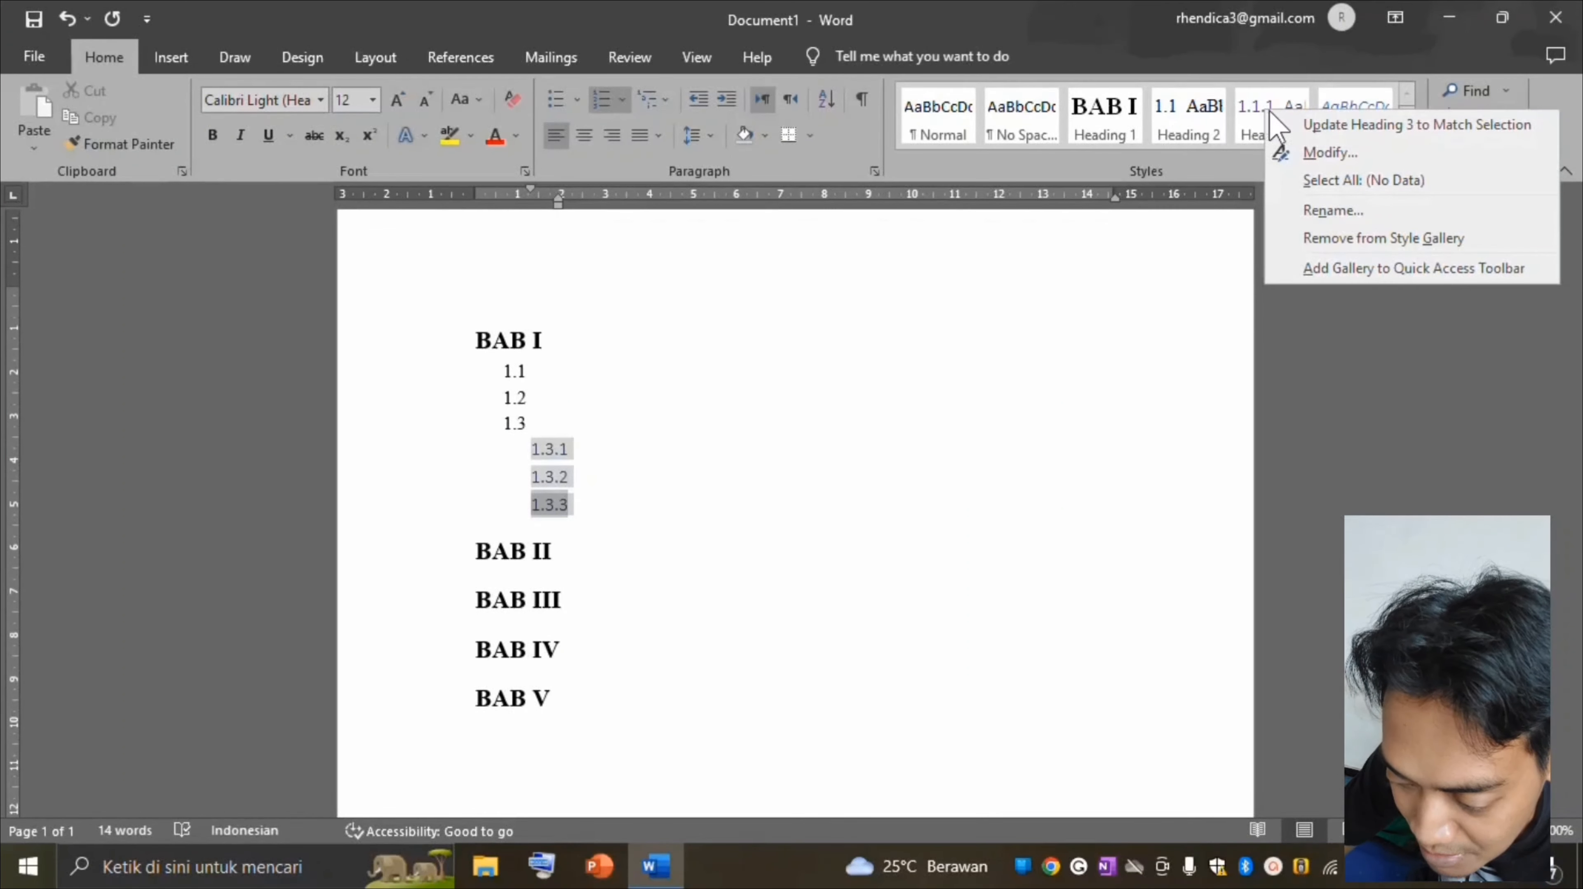
{"action": "left_click", "coordinate": [1298, 155]}
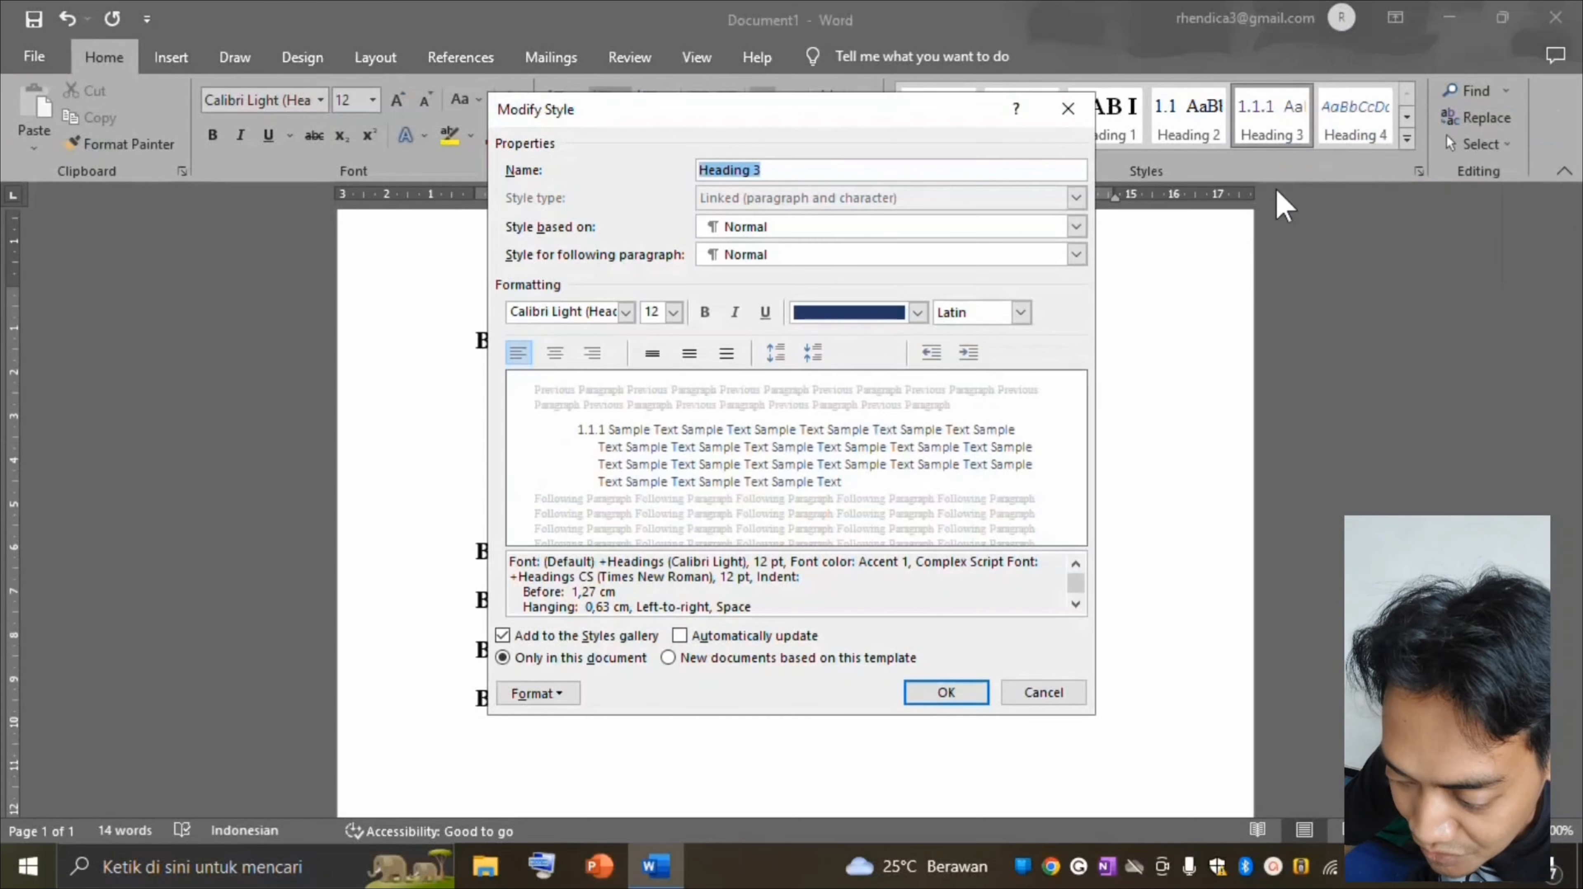
{"action": "left_click", "coordinate": [918, 311]}
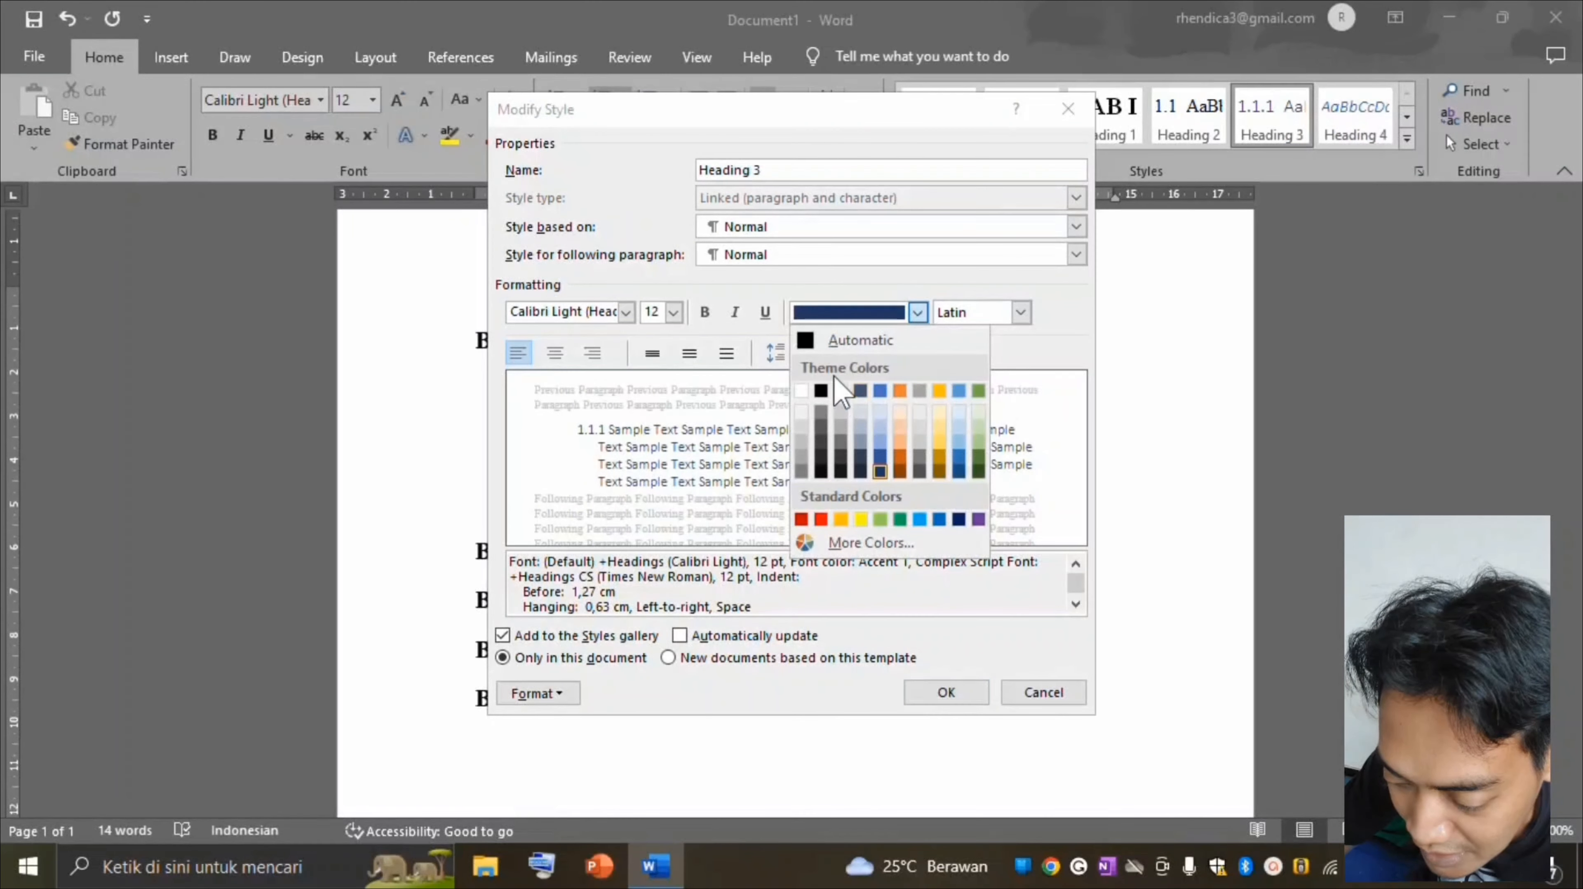
{"action": "left_click", "coordinate": [815, 341]}
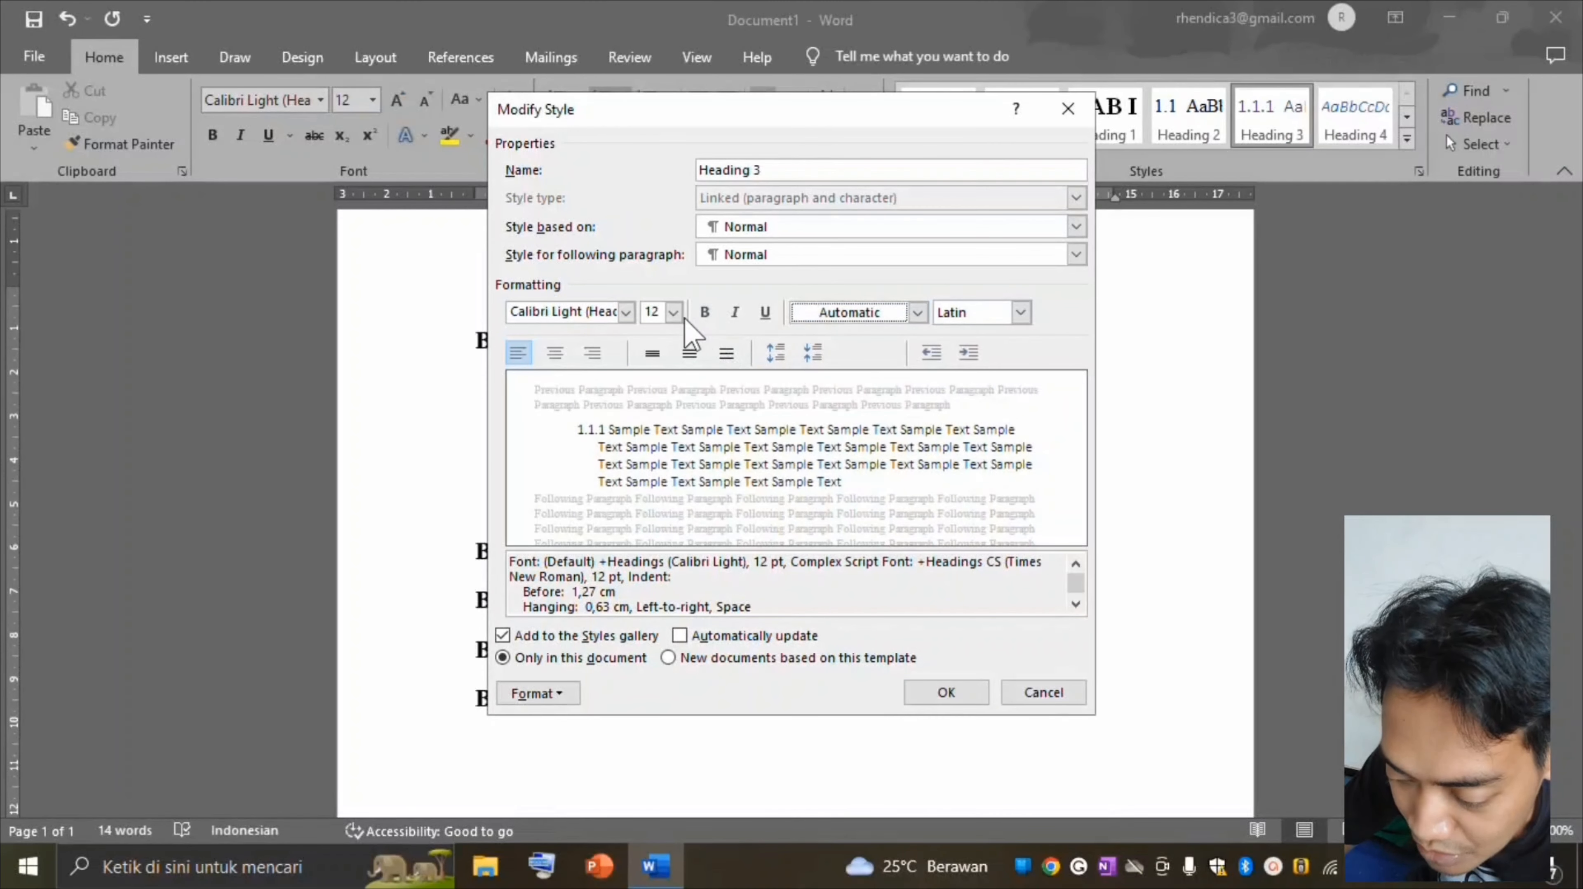
{"action": "left_click", "coordinate": [625, 311]}
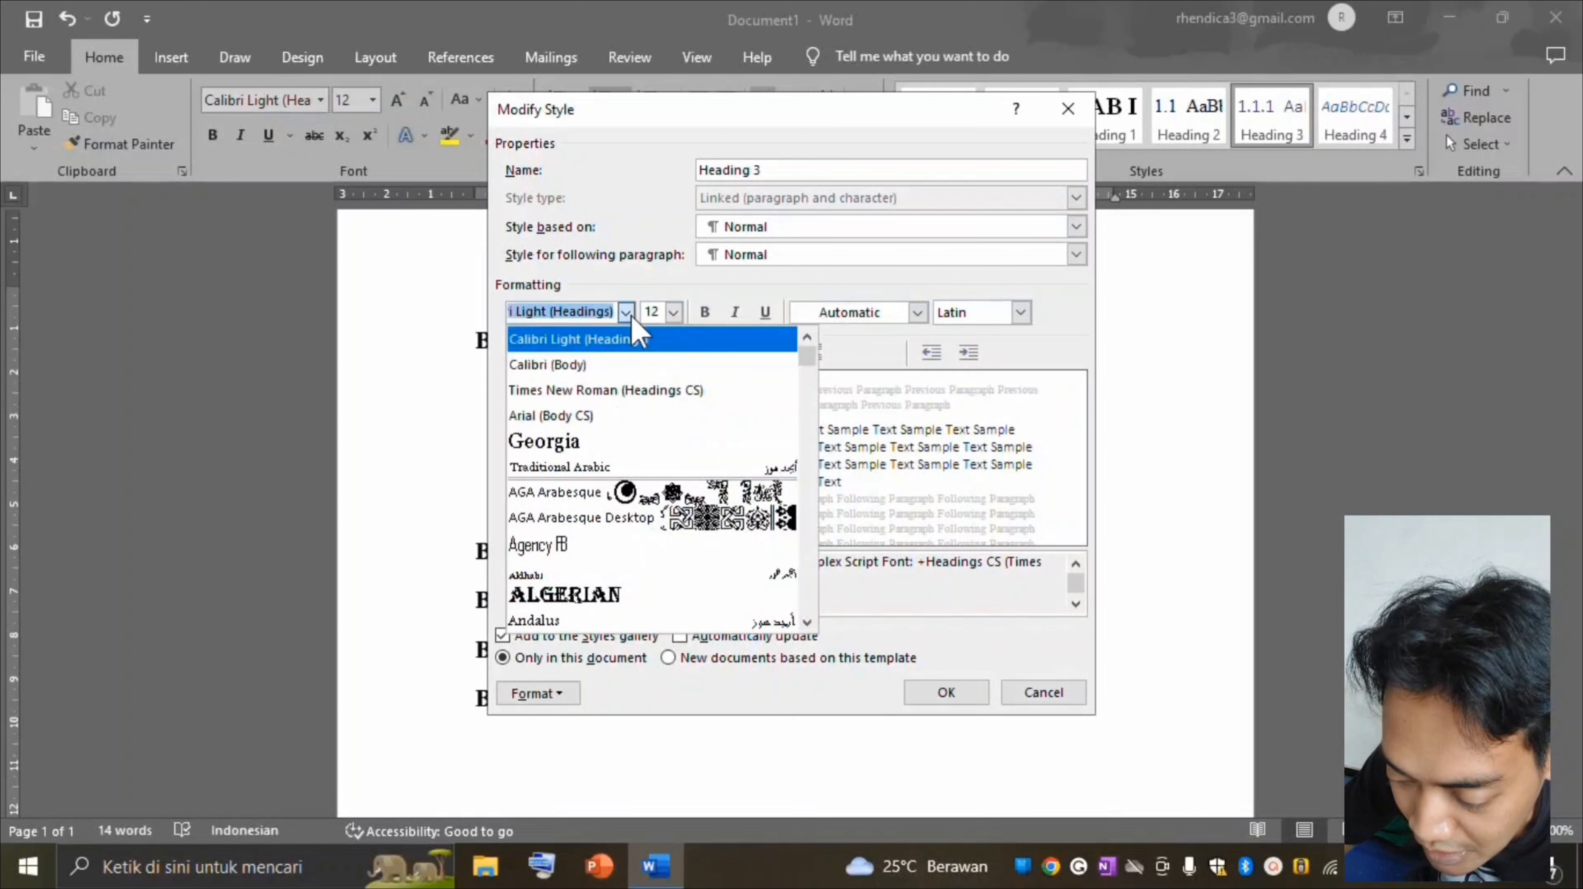
{"action": "left_click", "coordinate": [617, 390]}
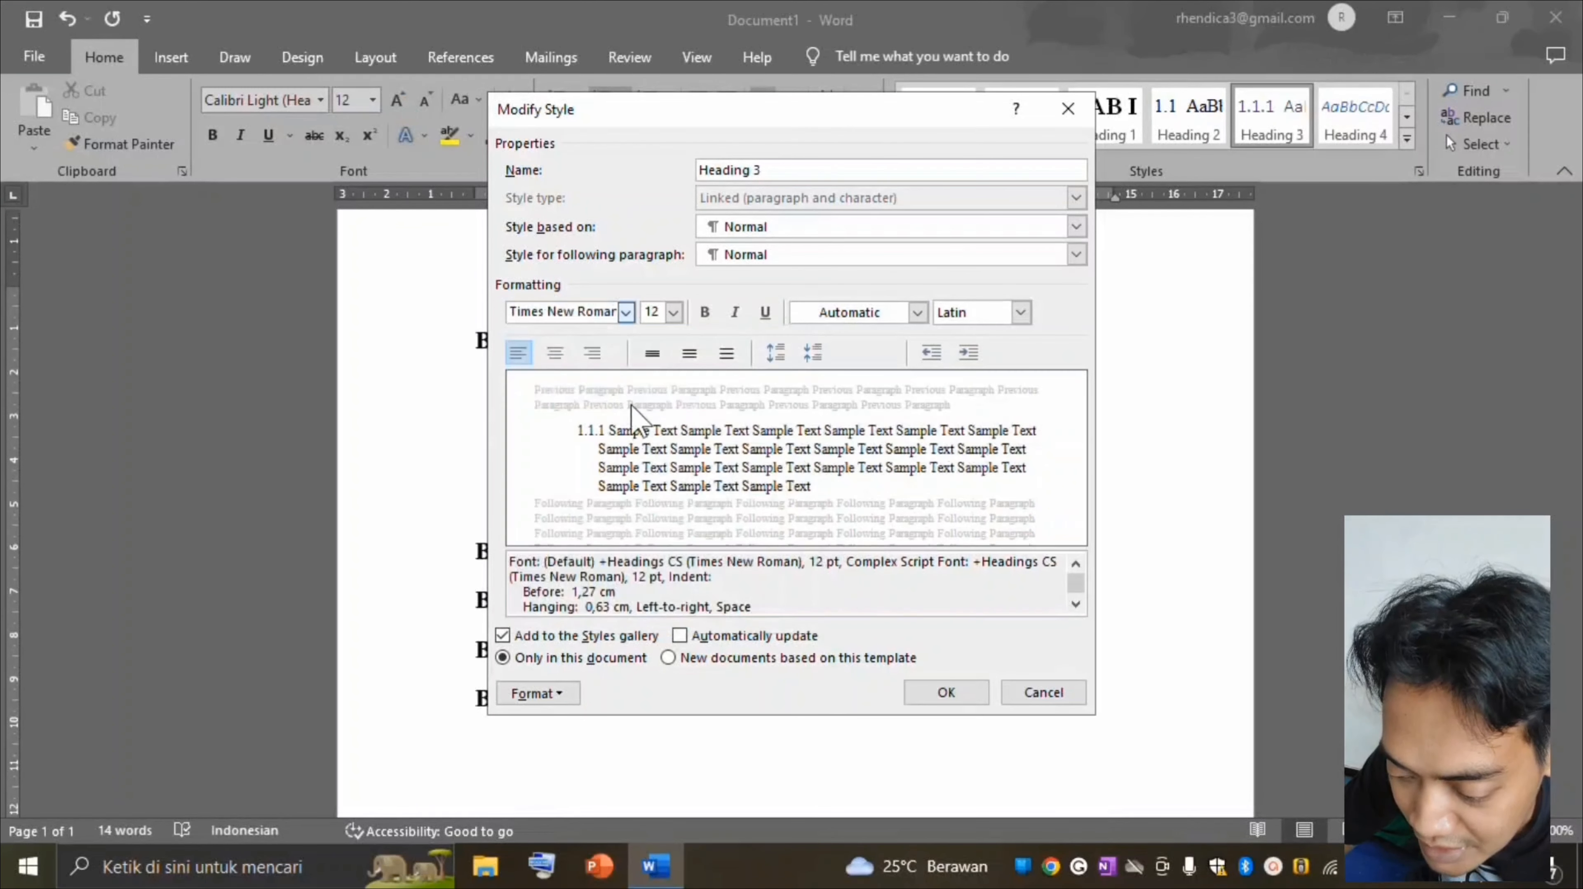
{"action": "left_click", "coordinate": [962, 697]}
{"action": "left_click", "coordinate": [749, 436]}
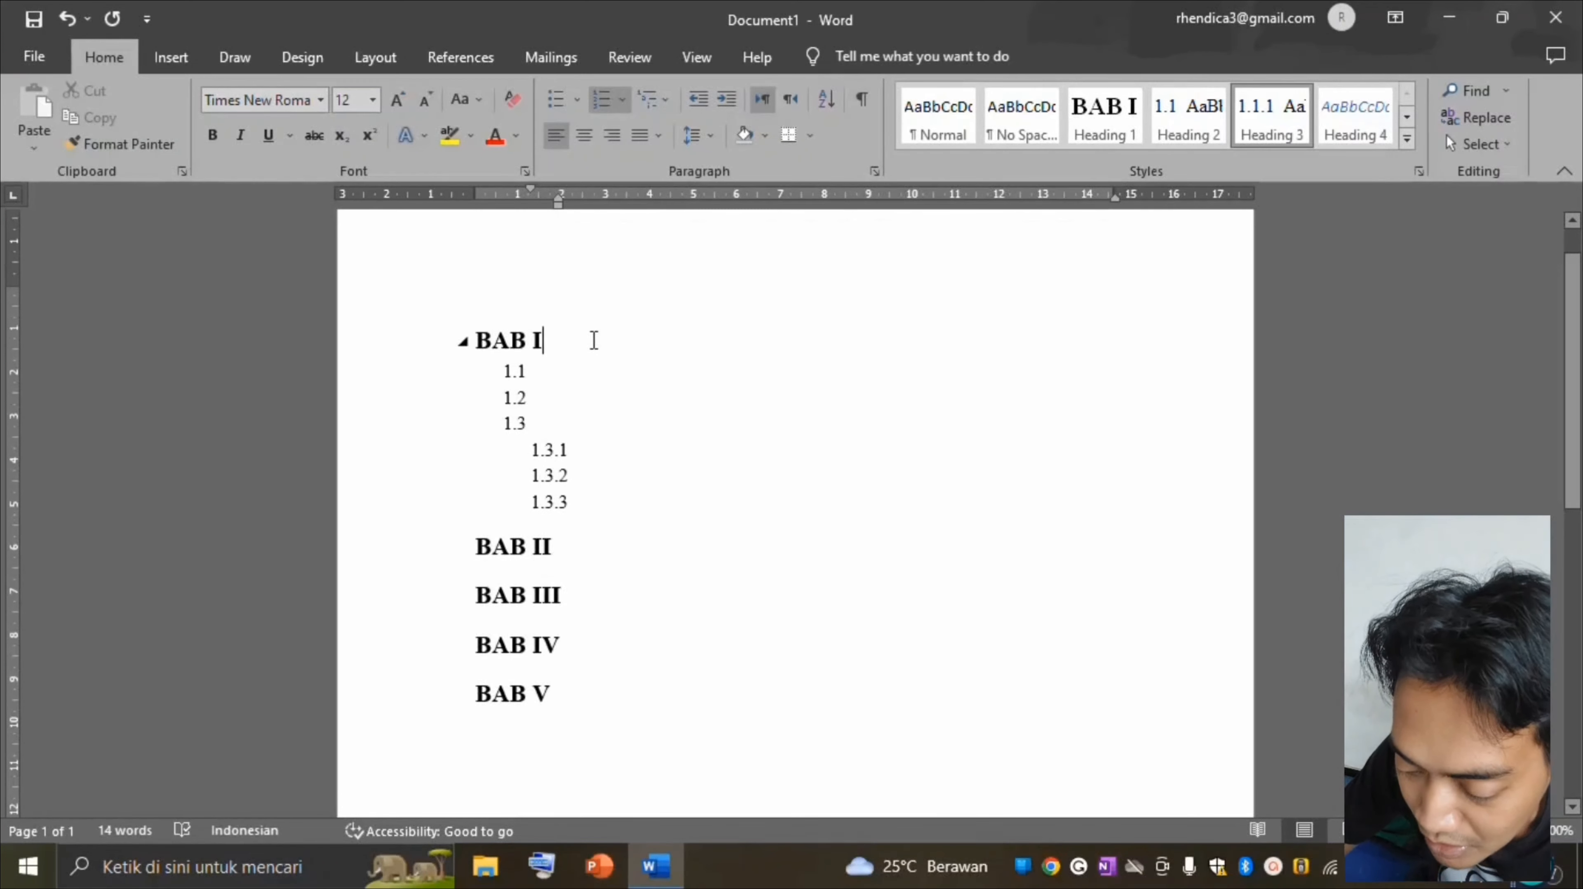
Add the title PENDAHULUAN to the BAB I chapter line and KAJIAN PUSTAKA to the BAB II chapter line.
{"action": "type", "text": "P"}
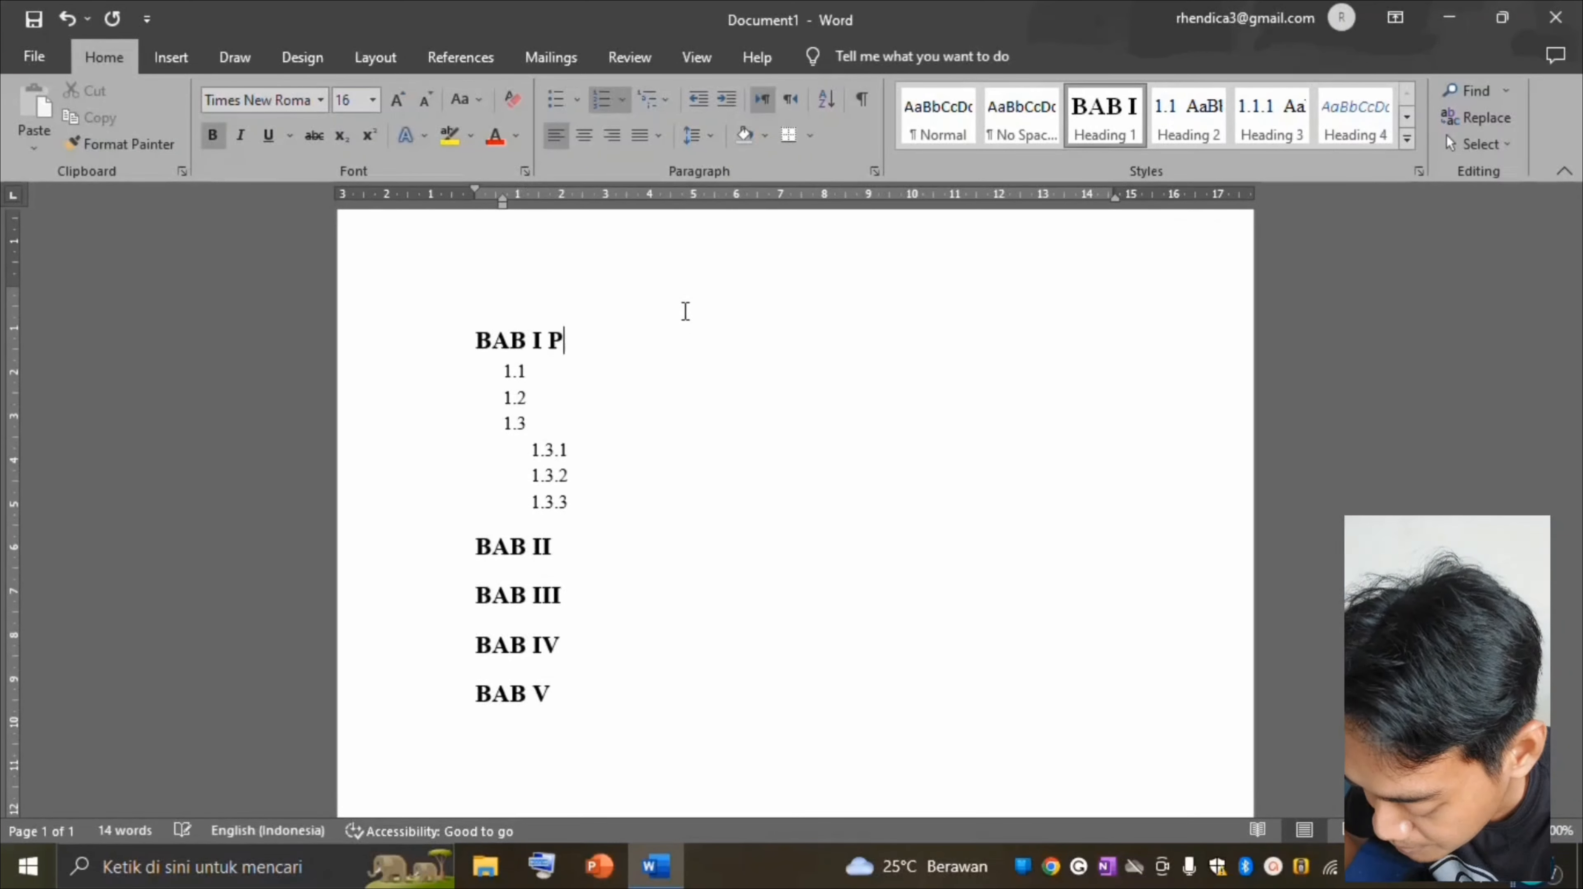
{"action": "type", "text": "ENDAHULUAN"}
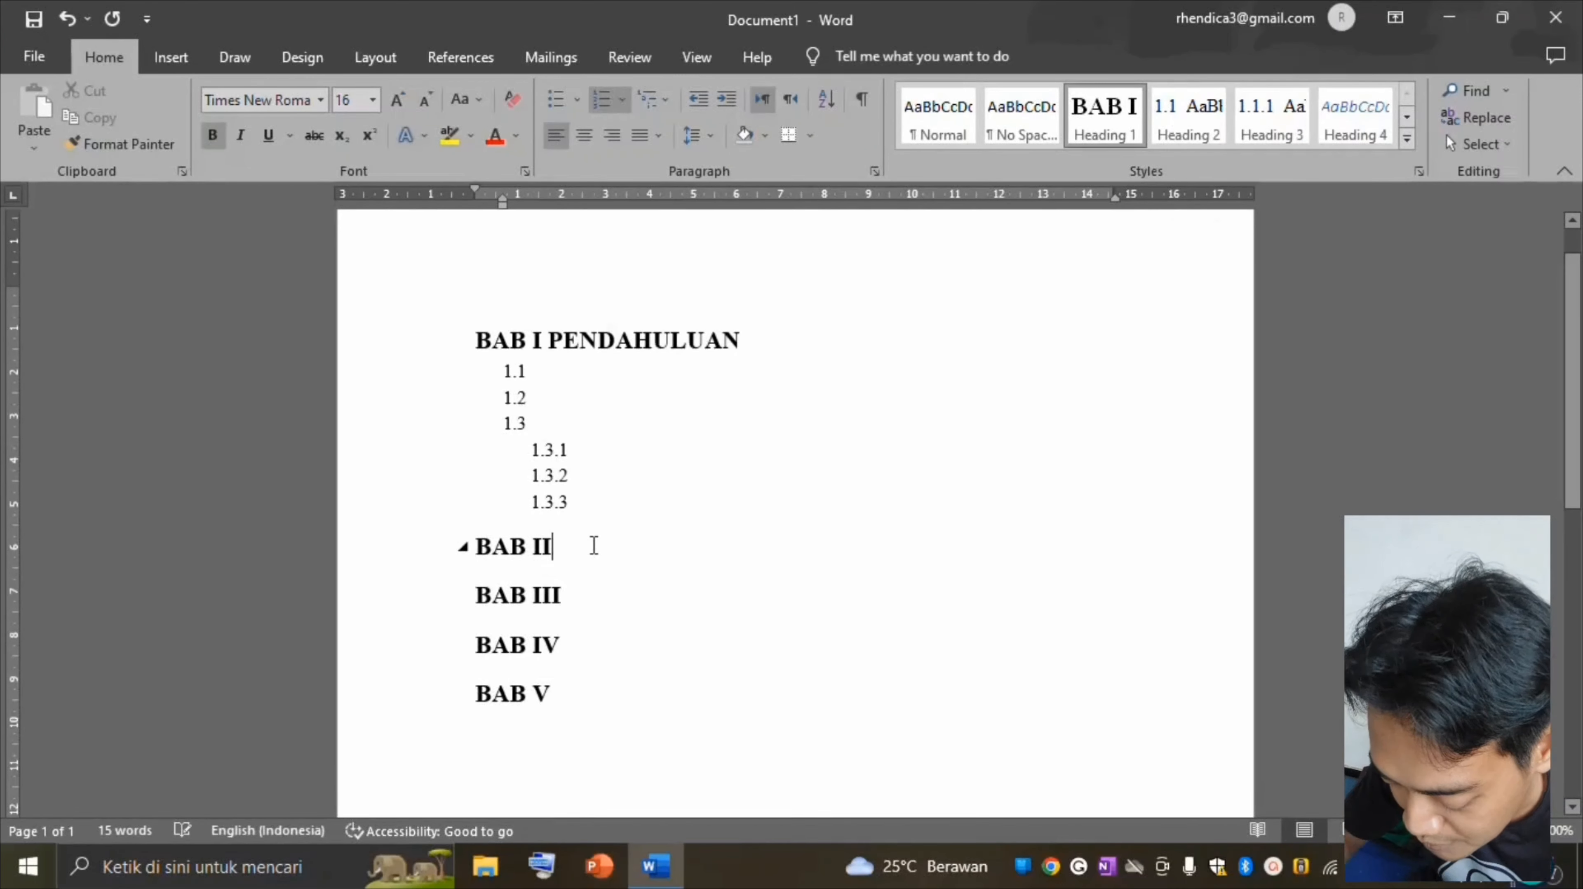
{"action": "type", "text": " KAJIAN"}
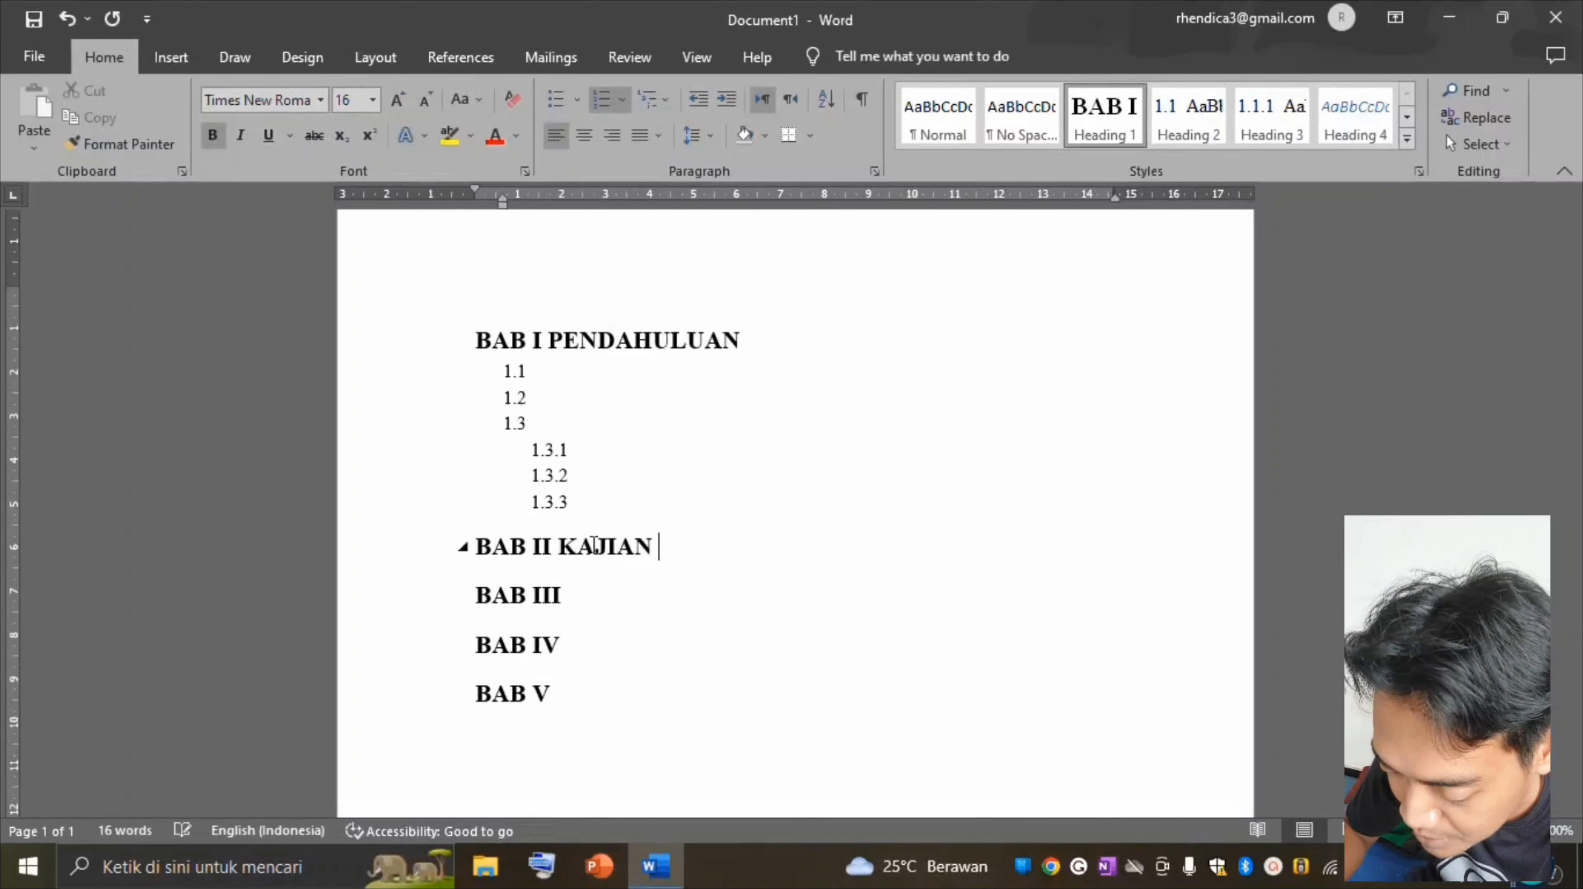
{"action": "type", "text": " PUSTAKA"}
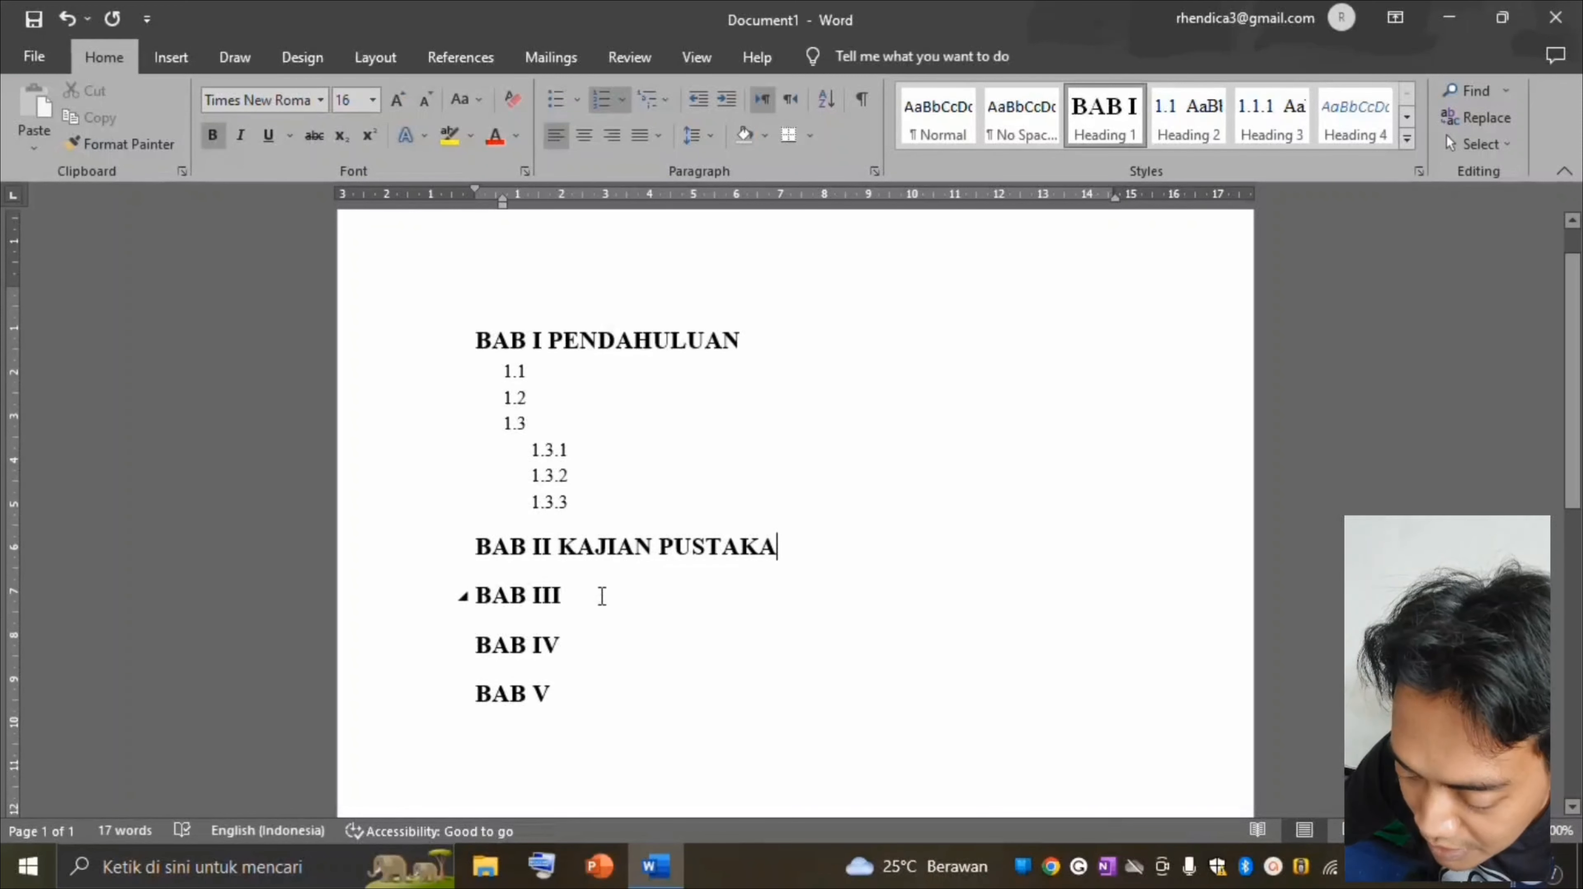
{"action": "type", "text": " KAJI"}
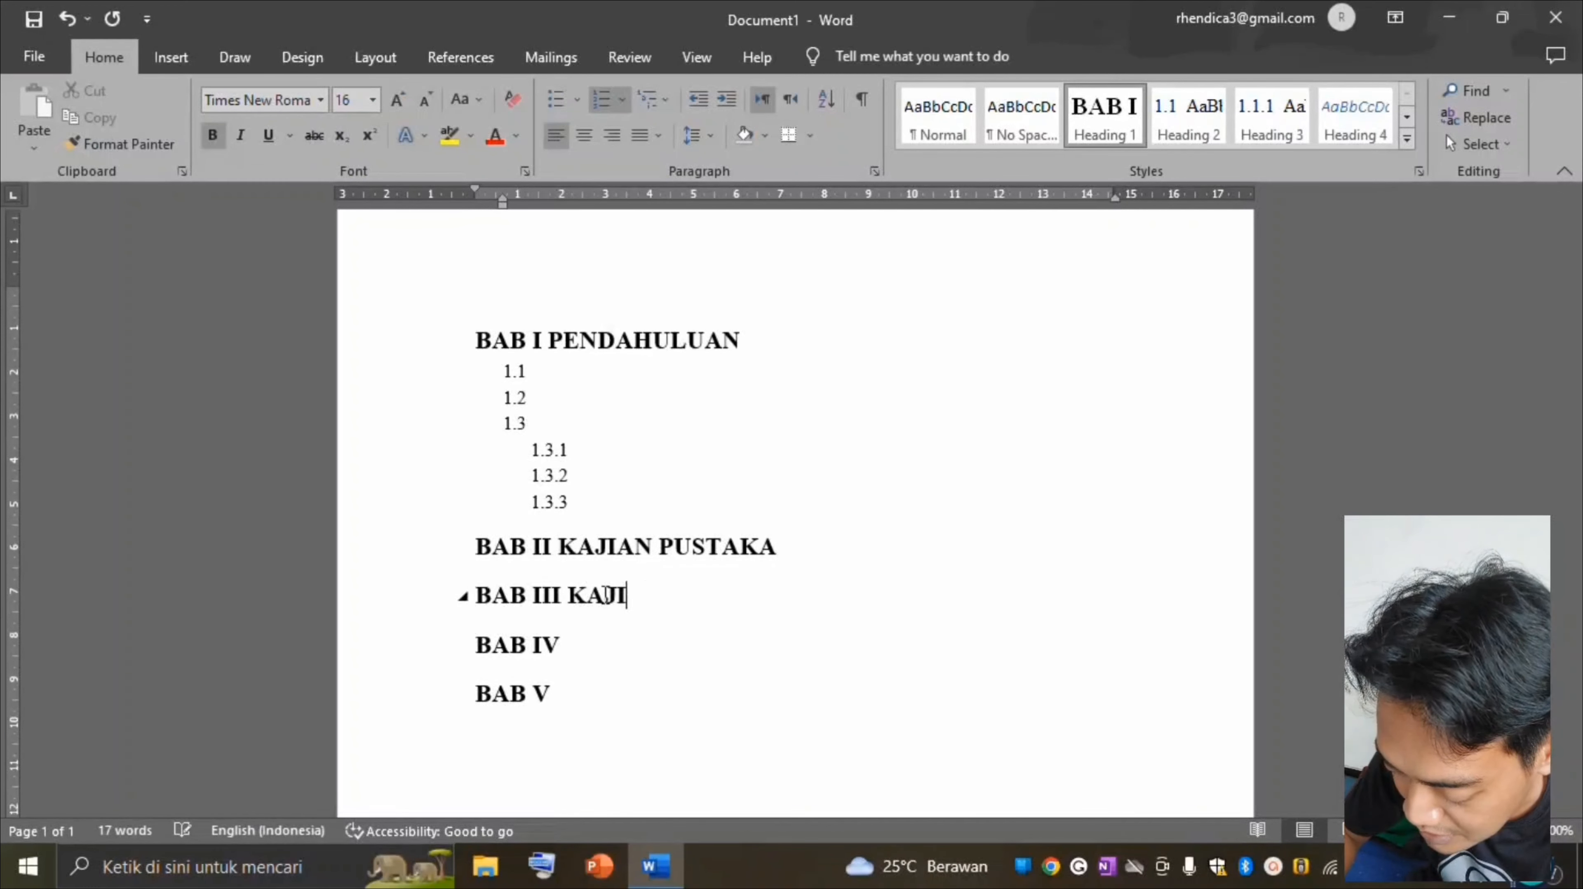
{"action": "type", "text": "AN"}
{"action": "key", "text": "BackSpace"}
{"action": "key", "text": "BackSpace"}
{"action": "key", "text": "BackSpace"}
{"action": "key", "text": "BackSpace"}
{"action": "key", "text": "BackSpace"}
{"action": "key", "text": "BackSpace"}
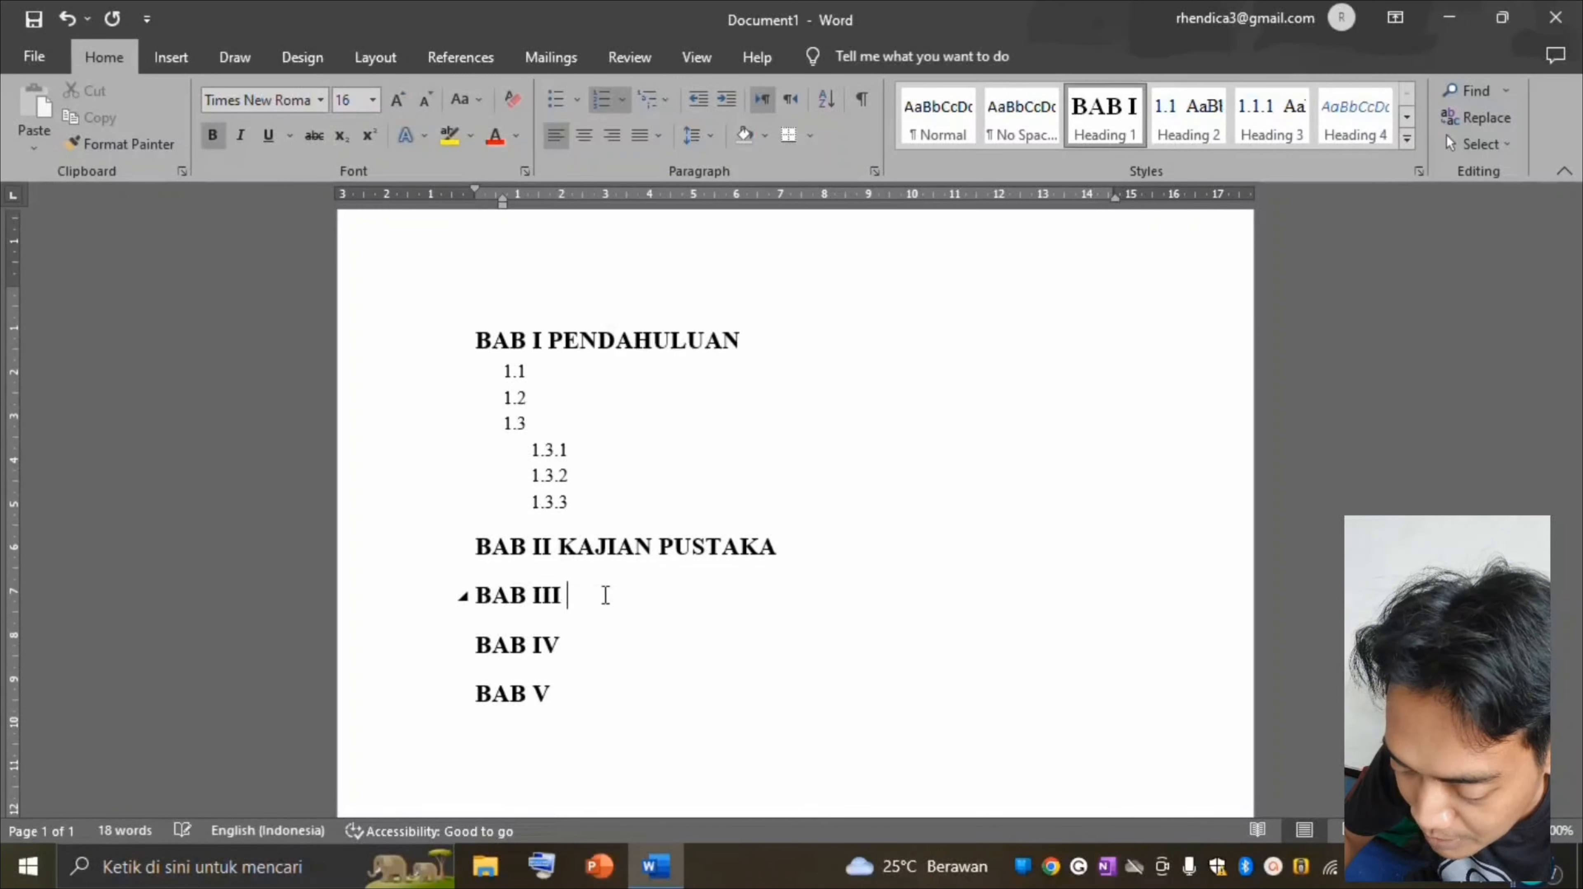
Add the title METODE PENELITIAN to the BAB III chapter line.
{"action": "type", "text": "METO"}
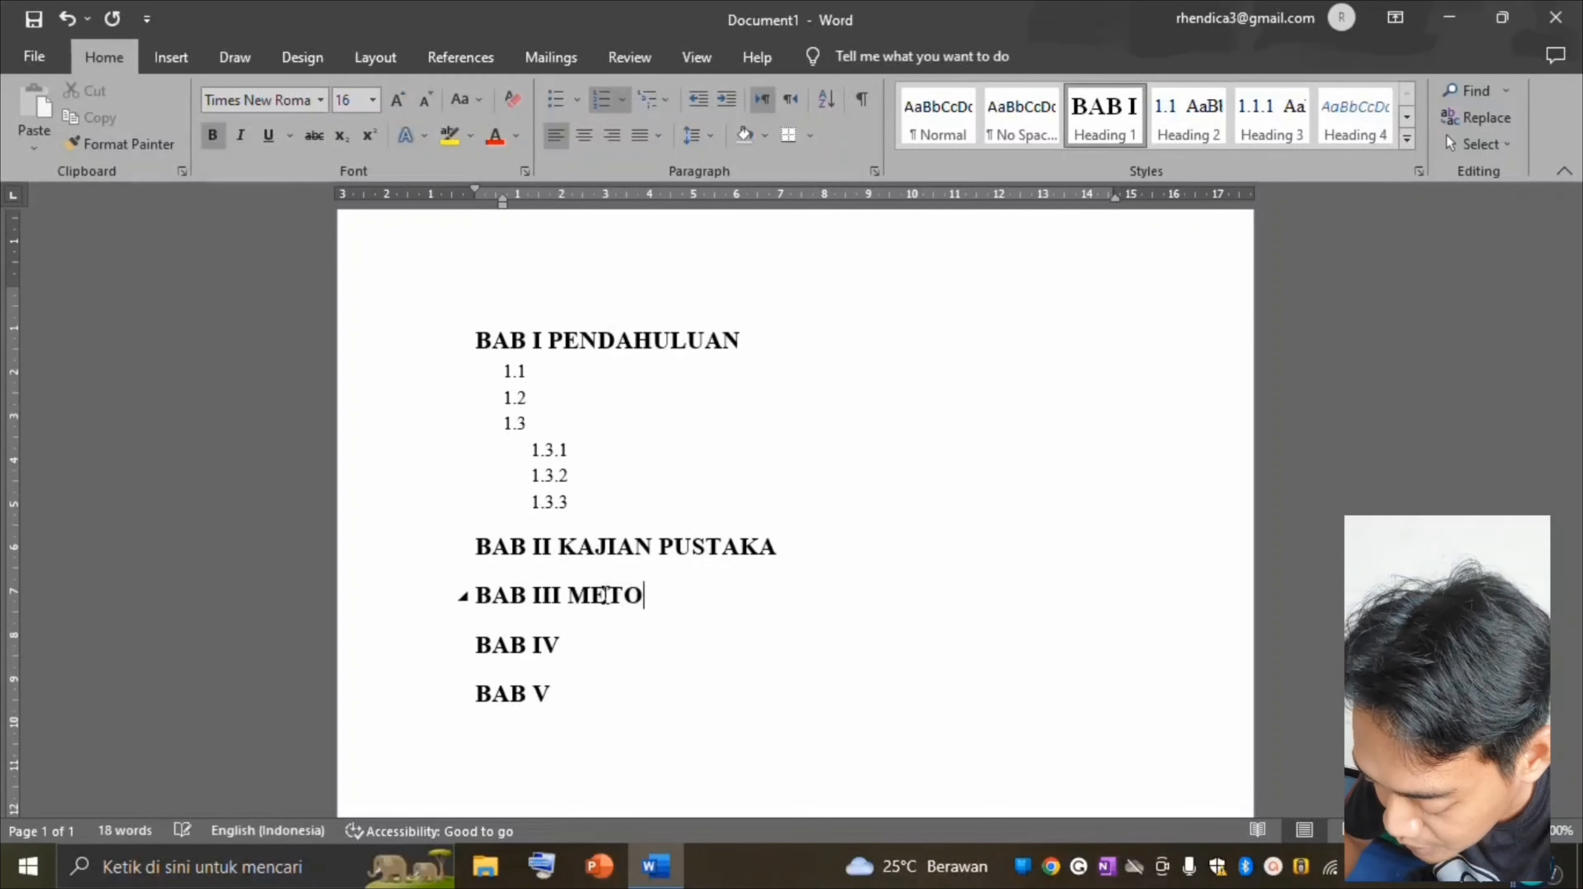
{"action": "type", "text": "DE PENELITIAN"}
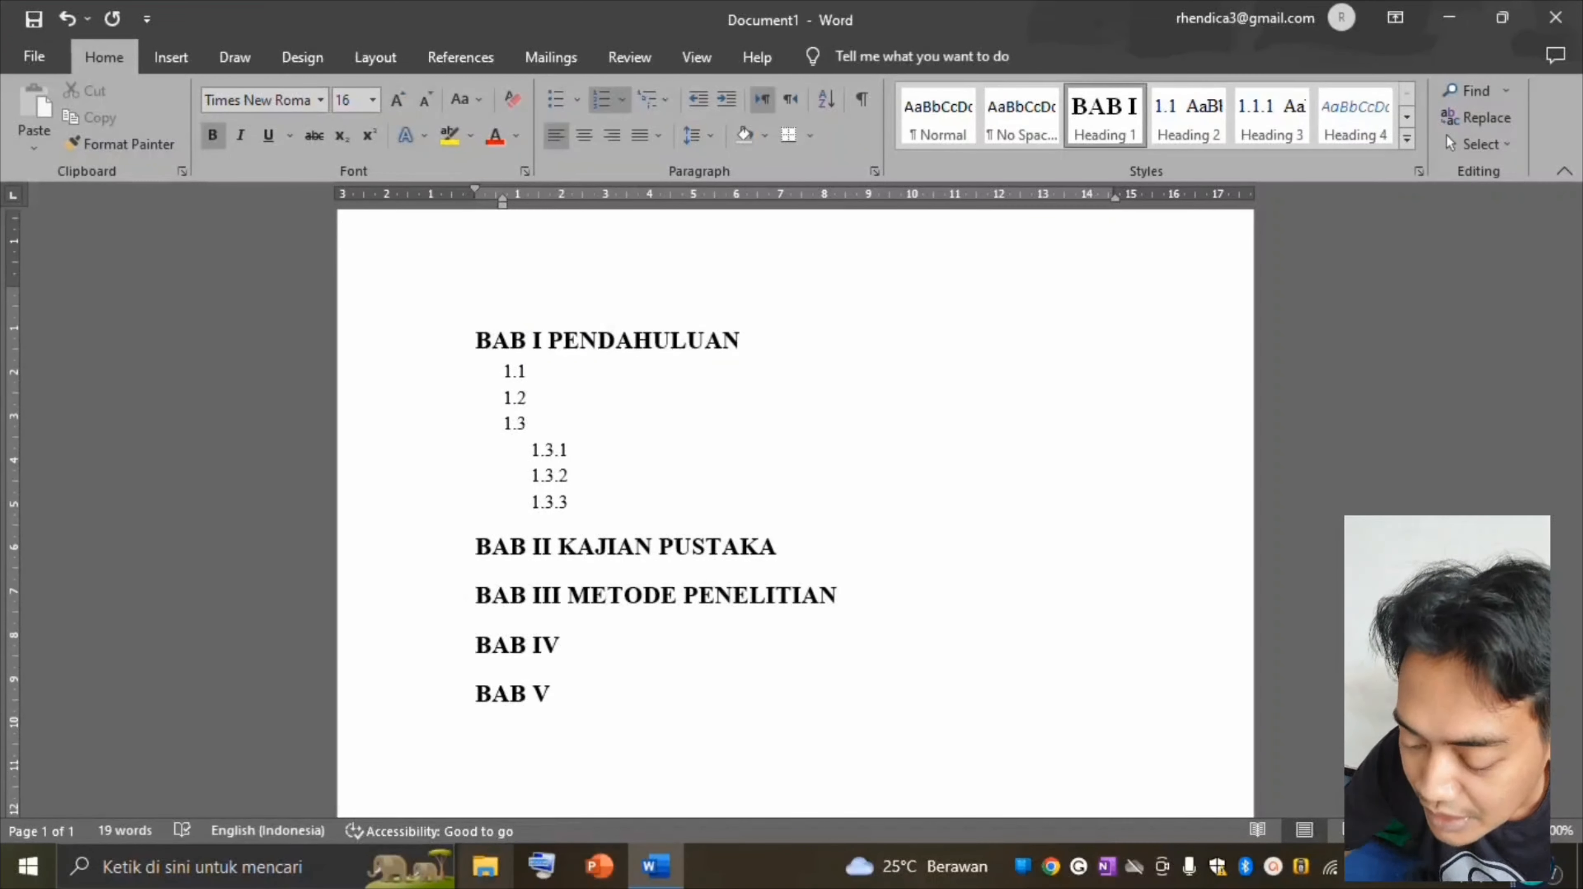
Move the titles PENDAHULUAN, KAJIAN PUSTAKA and METODE PENELITIAN onto a second line under their BAB numbers, using line breaks within the headings.
{"action": "left_click", "coordinate": [514, 346]}
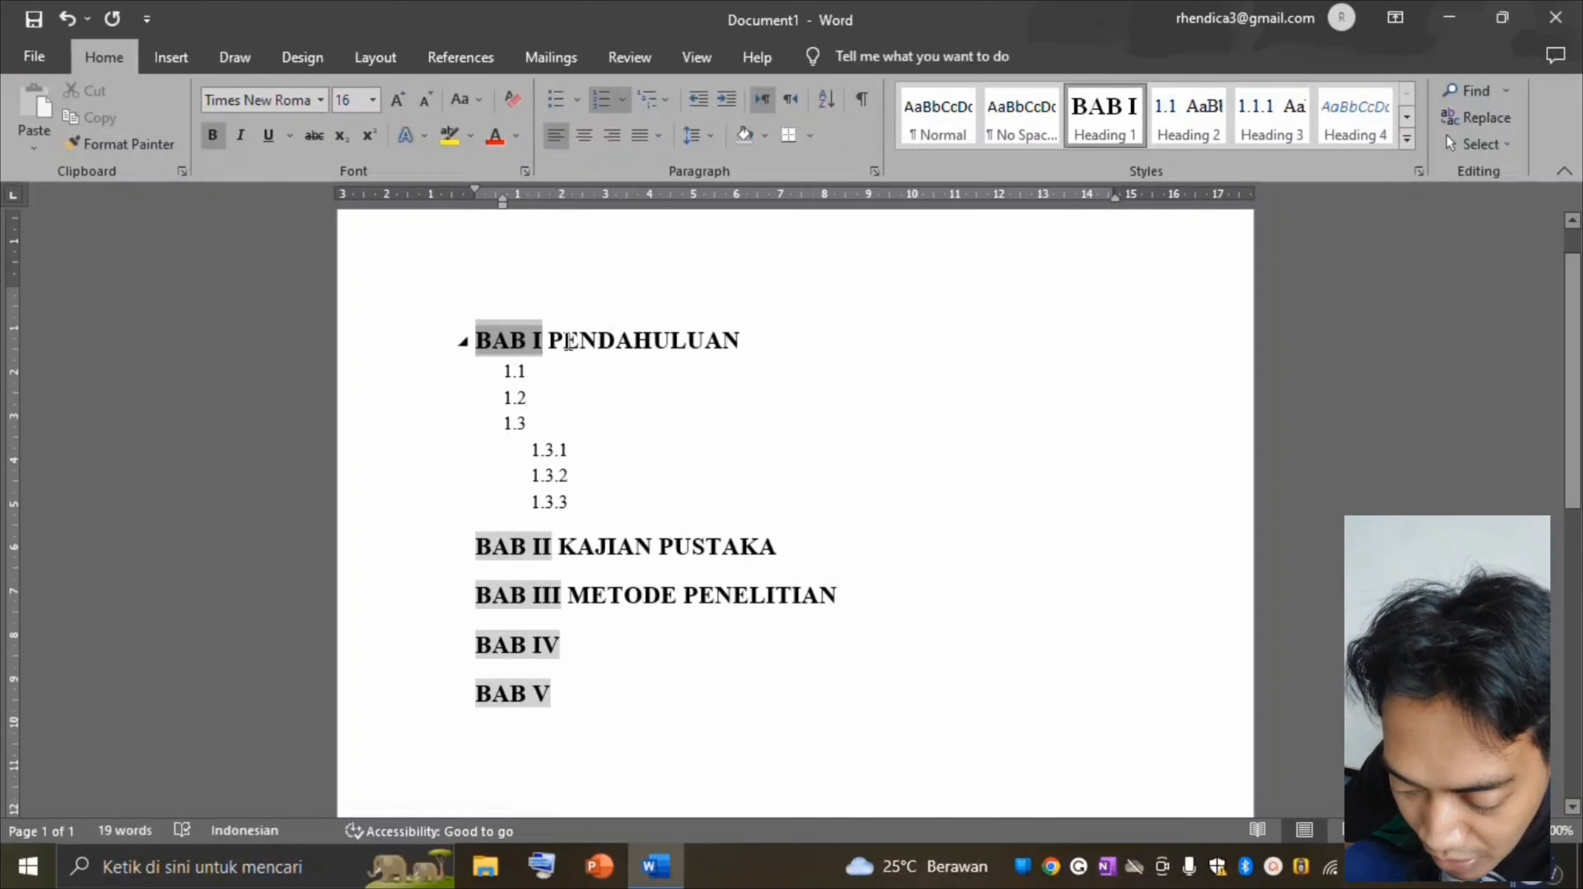
{"action": "left_click", "coordinate": [555, 336]}
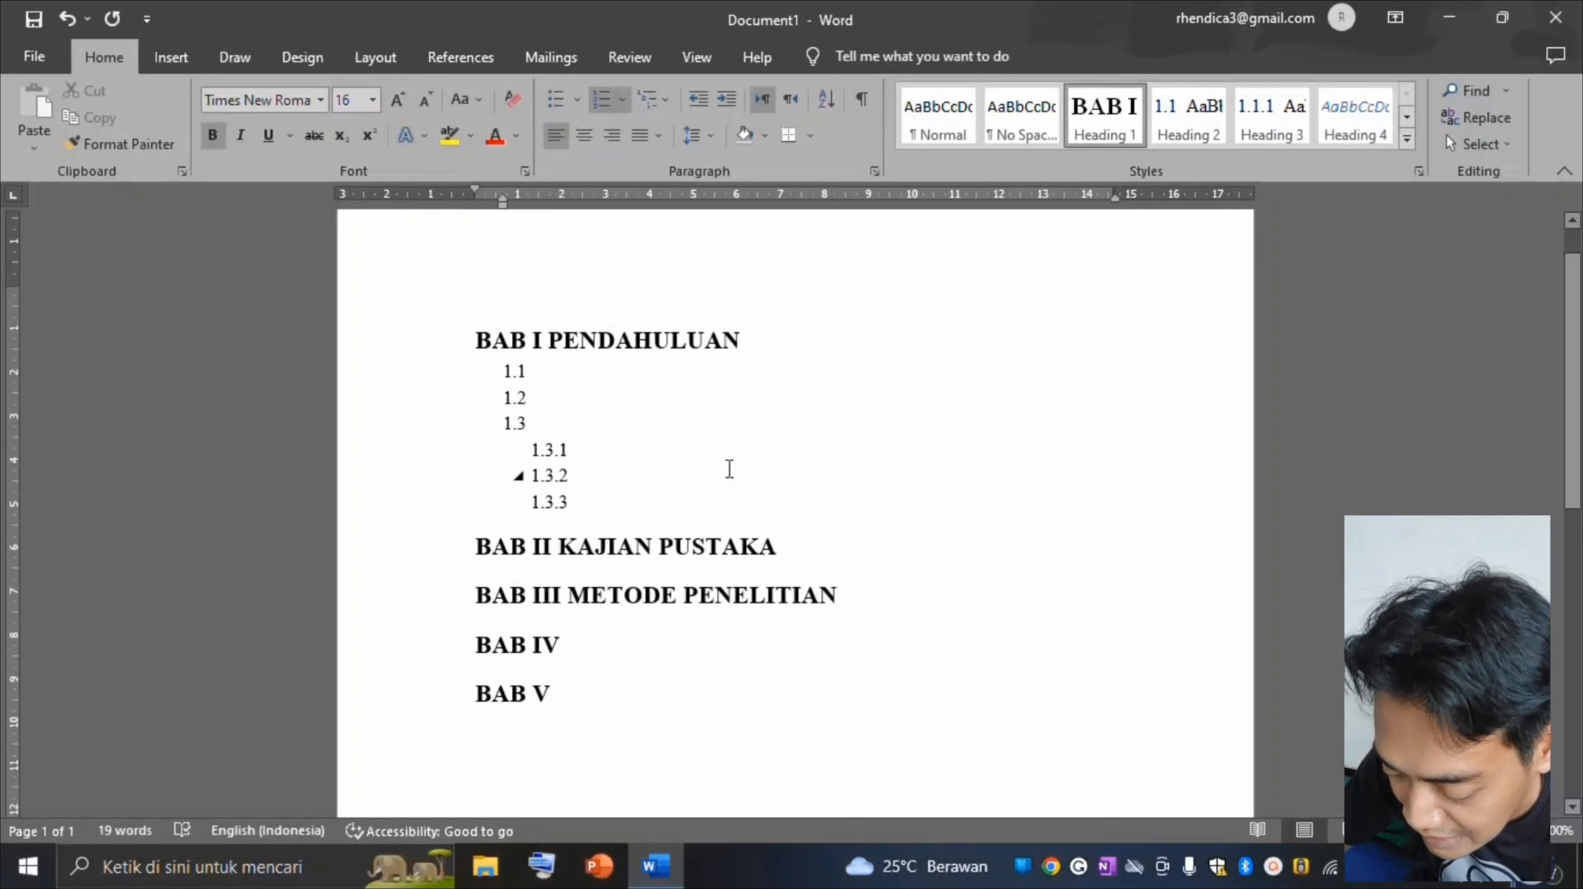
{"action": "key", "text": "shift+Return"}
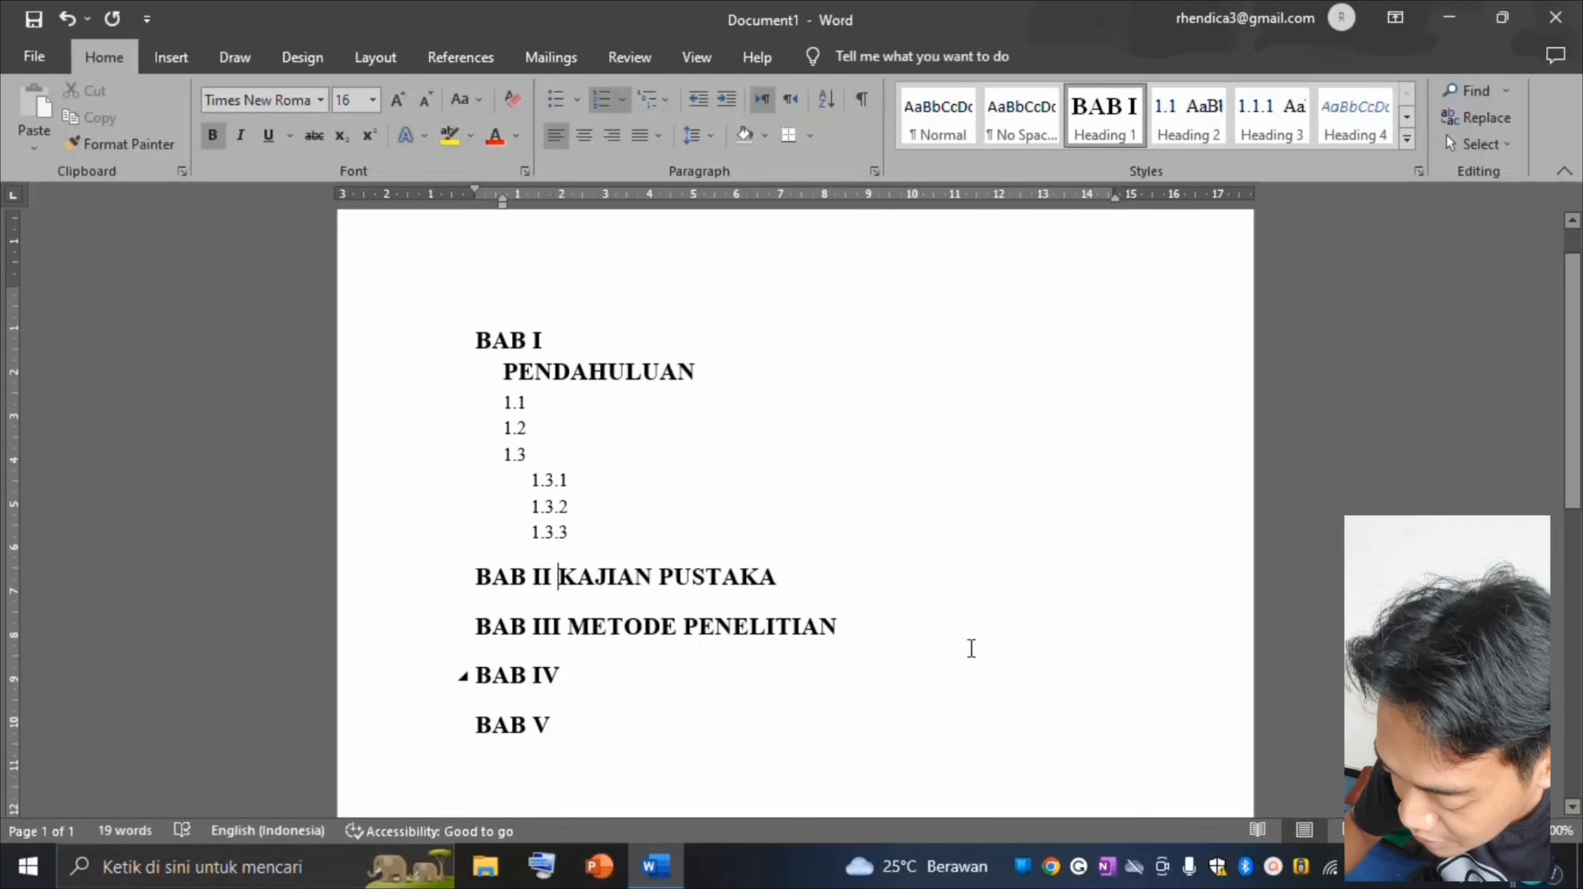
{"action": "key", "text": "Return"}
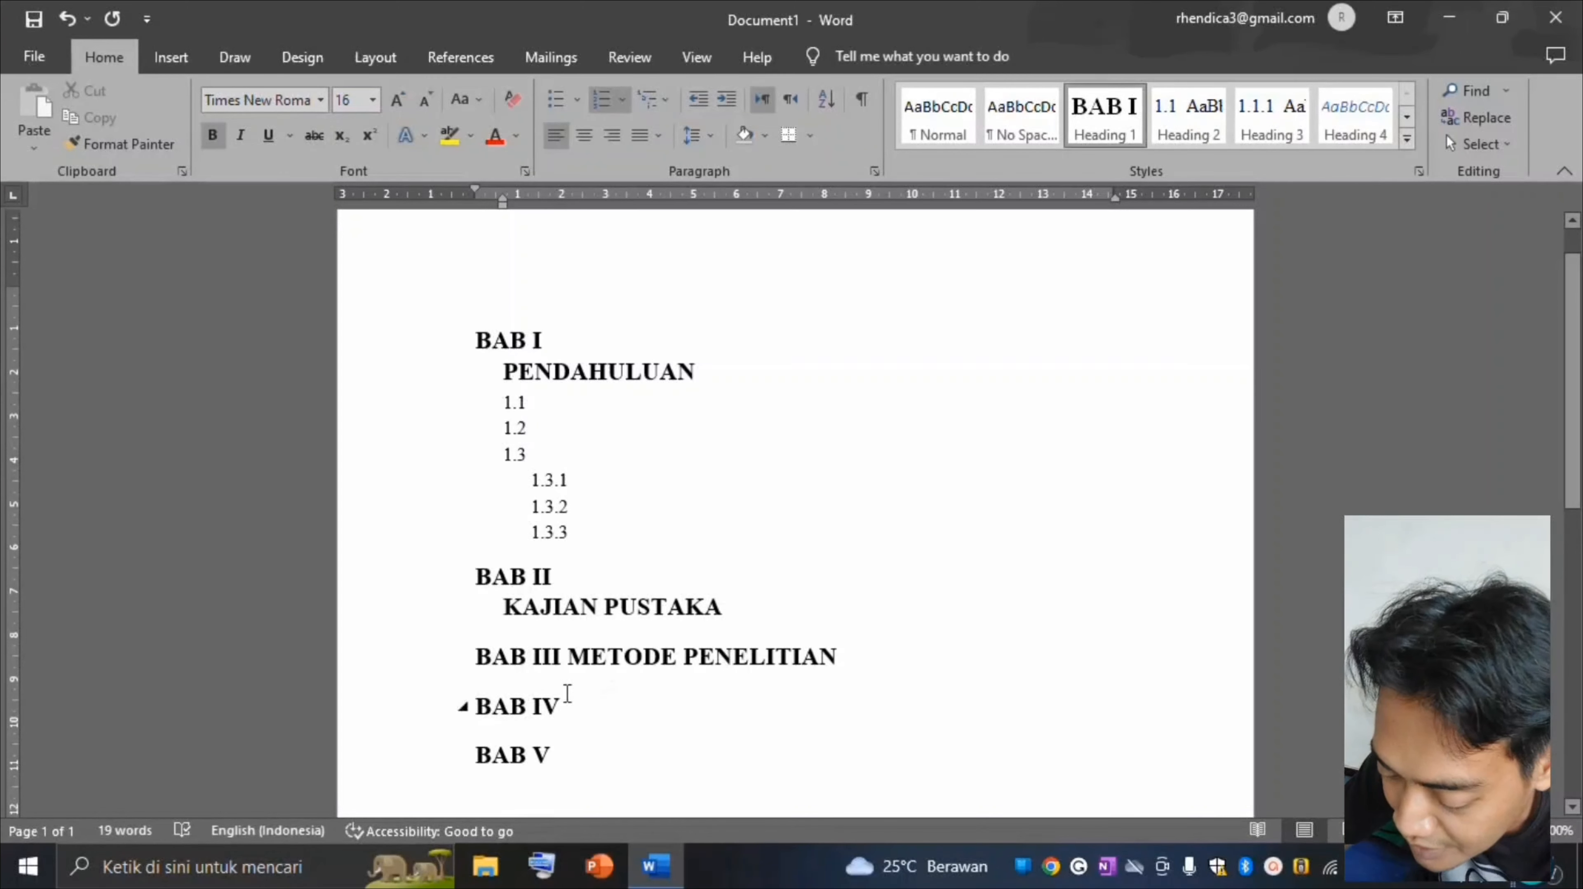
{"action": "left_click", "coordinate": [568, 656]}
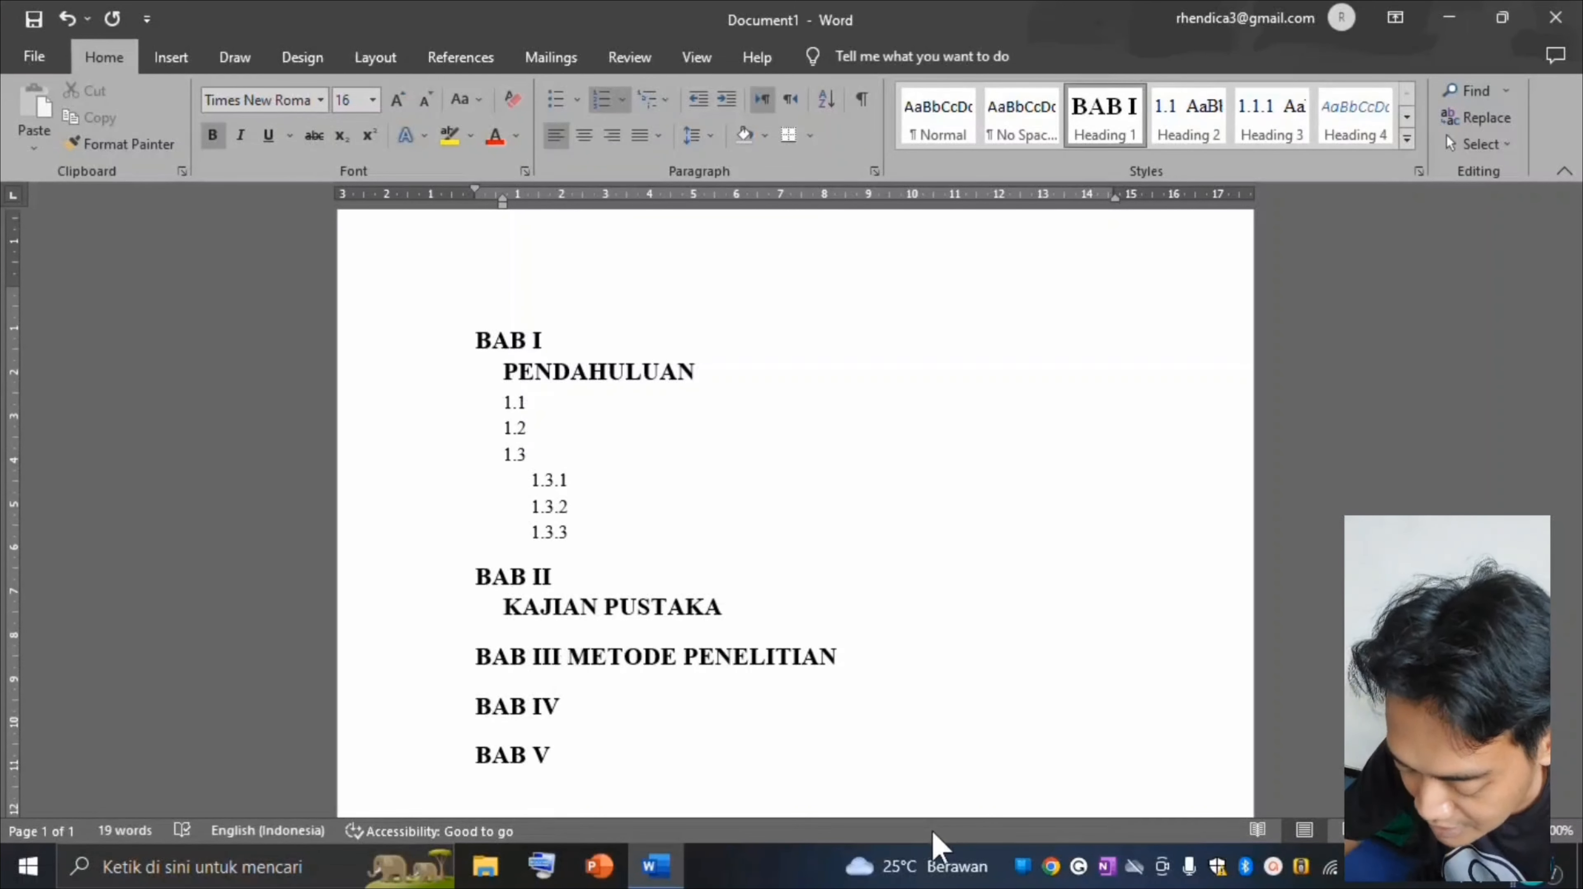
{"action": "key", "text": "shift+Return"}
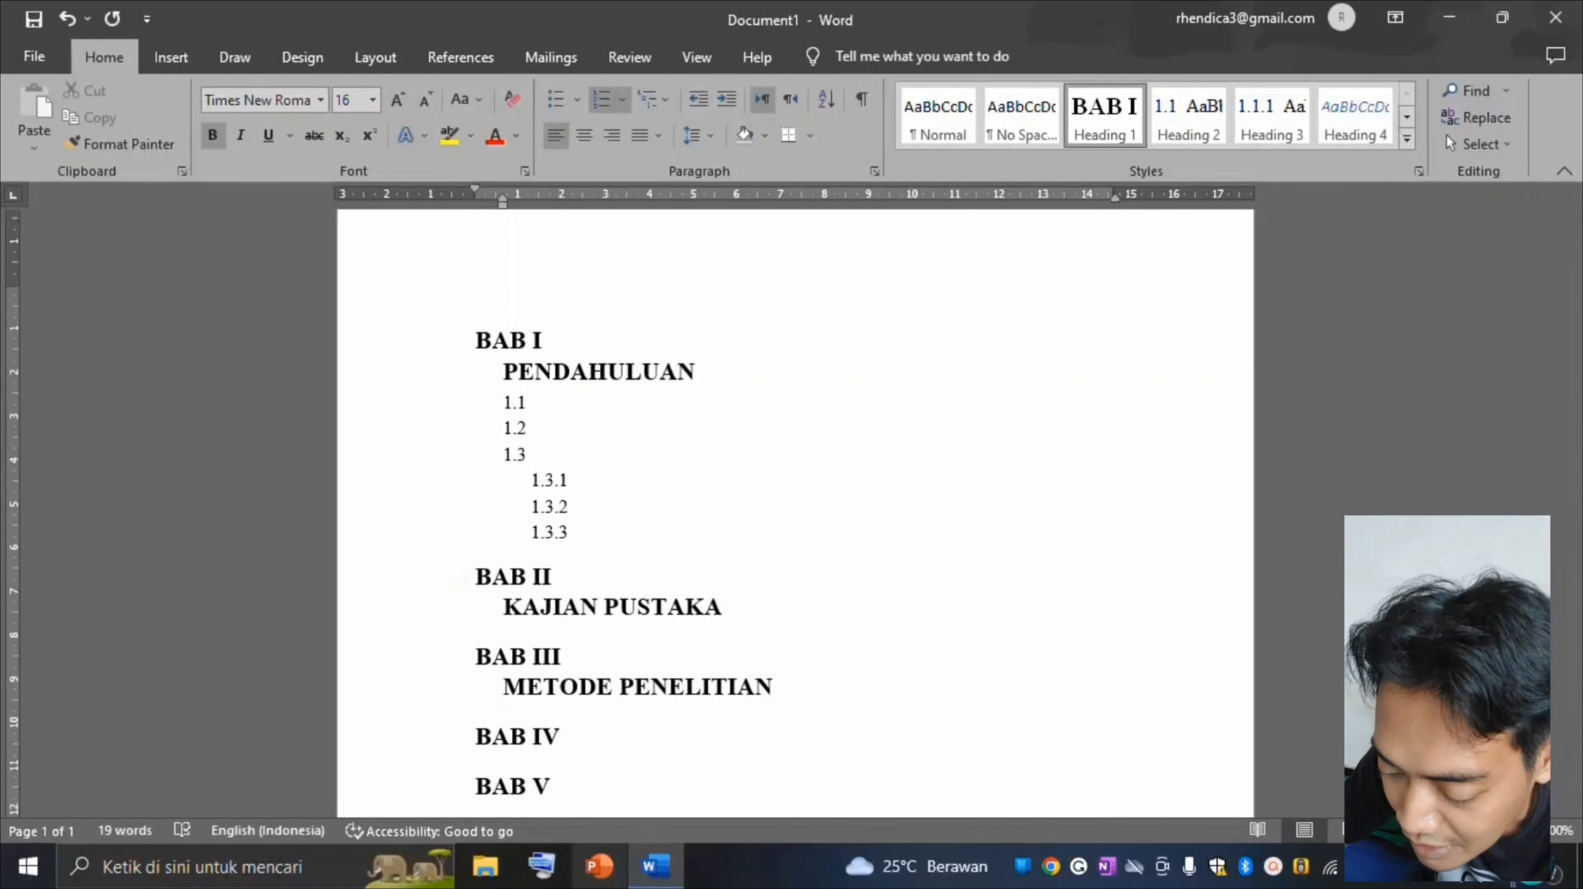
{"action": "scroll", "coordinate": [633, 526], "scroll_direction": "down", "scroll_amount": 1}
{"action": "scroll", "coordinate": [700, 523], "scroll_direction": "up", "scroll_amount": 1}
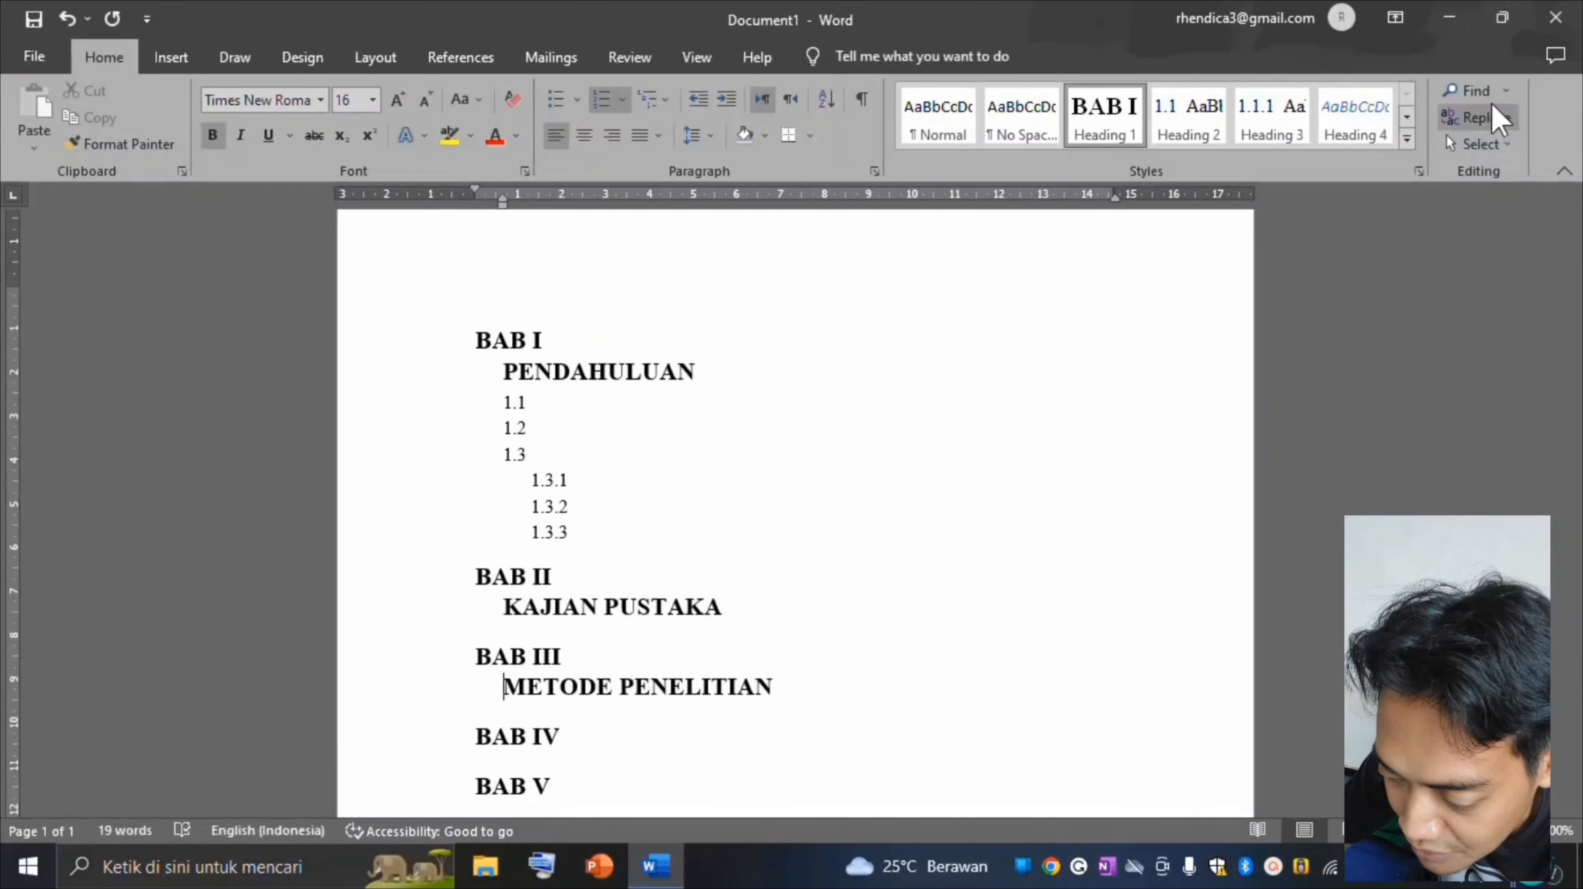
Display the document's heading outline beside the text and return to the BAB I heading.
{"action": "left_click", "coordinate": [1474, 90]}
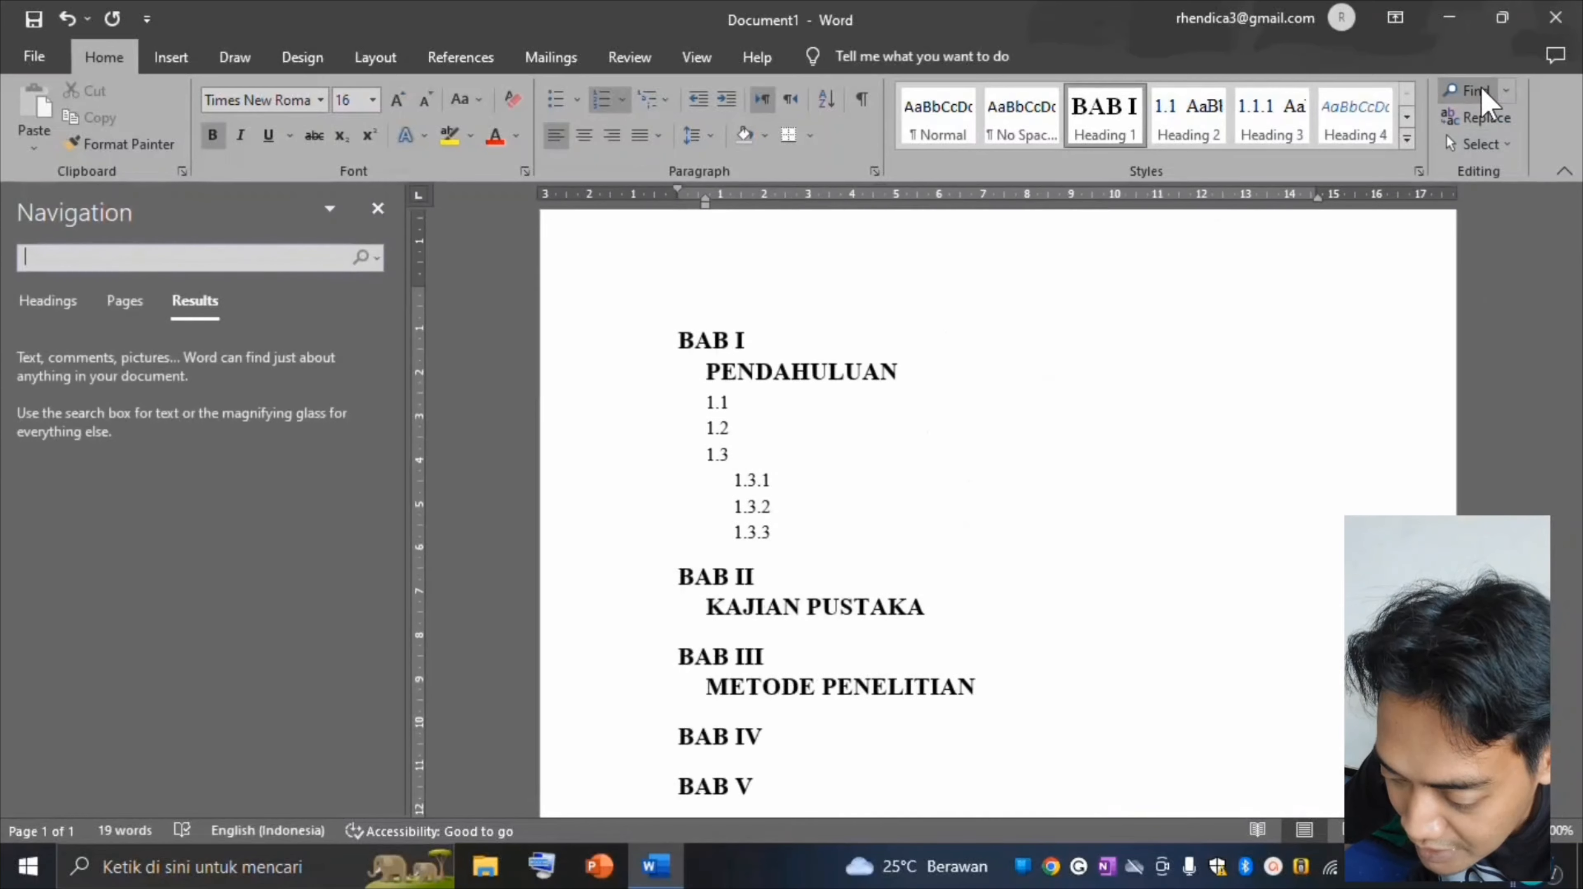
{"action": "left_click", "coordinate": [44, 301]}
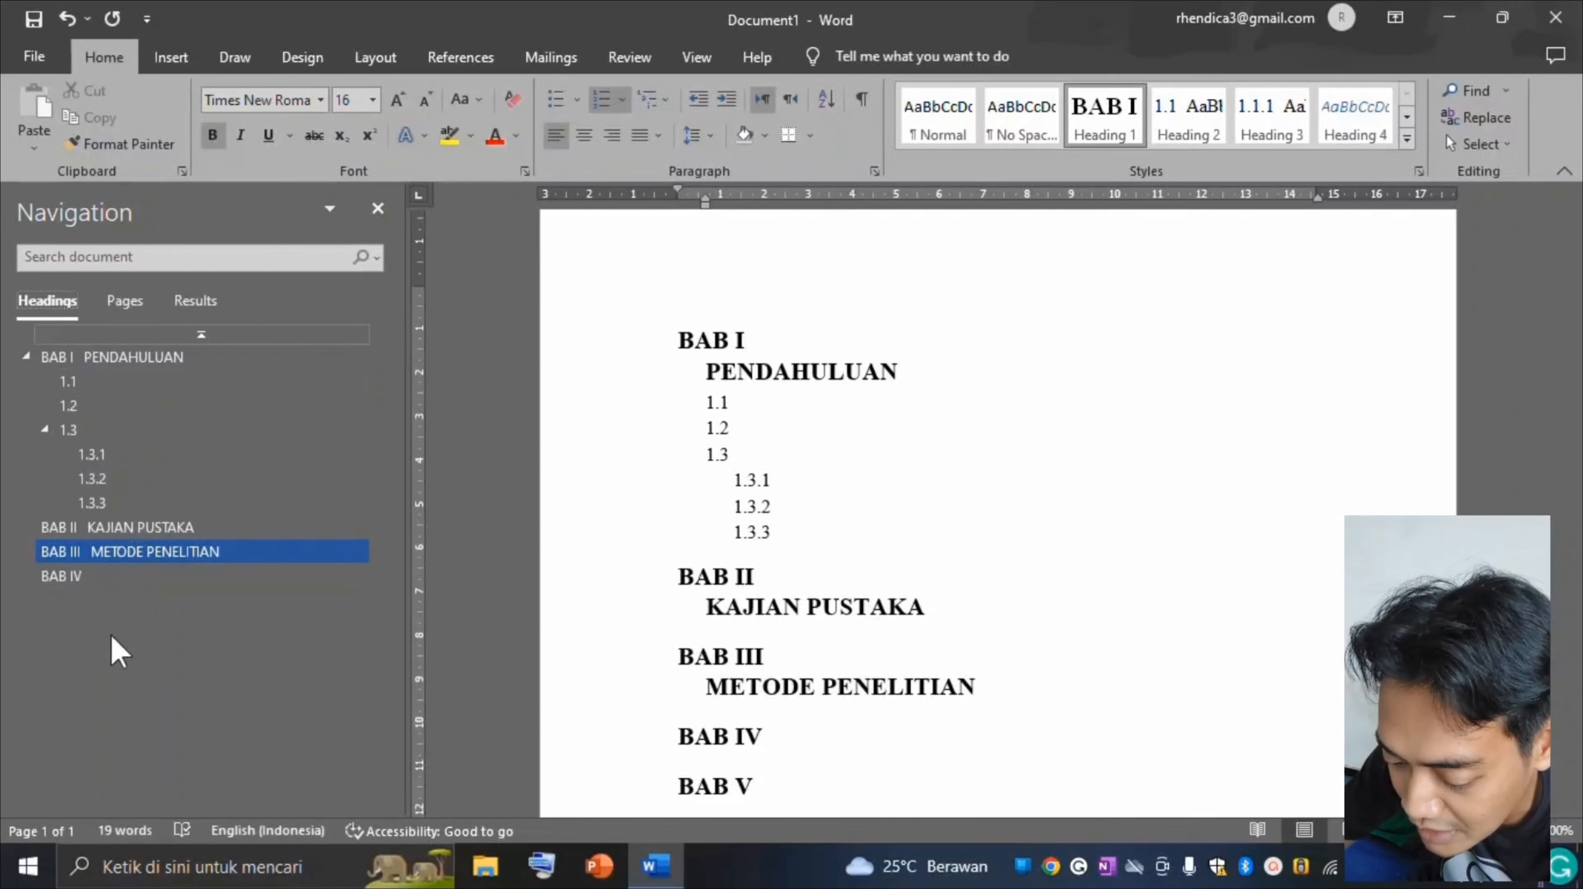
{"action": "left_click", "coordinate": [797, 342]}
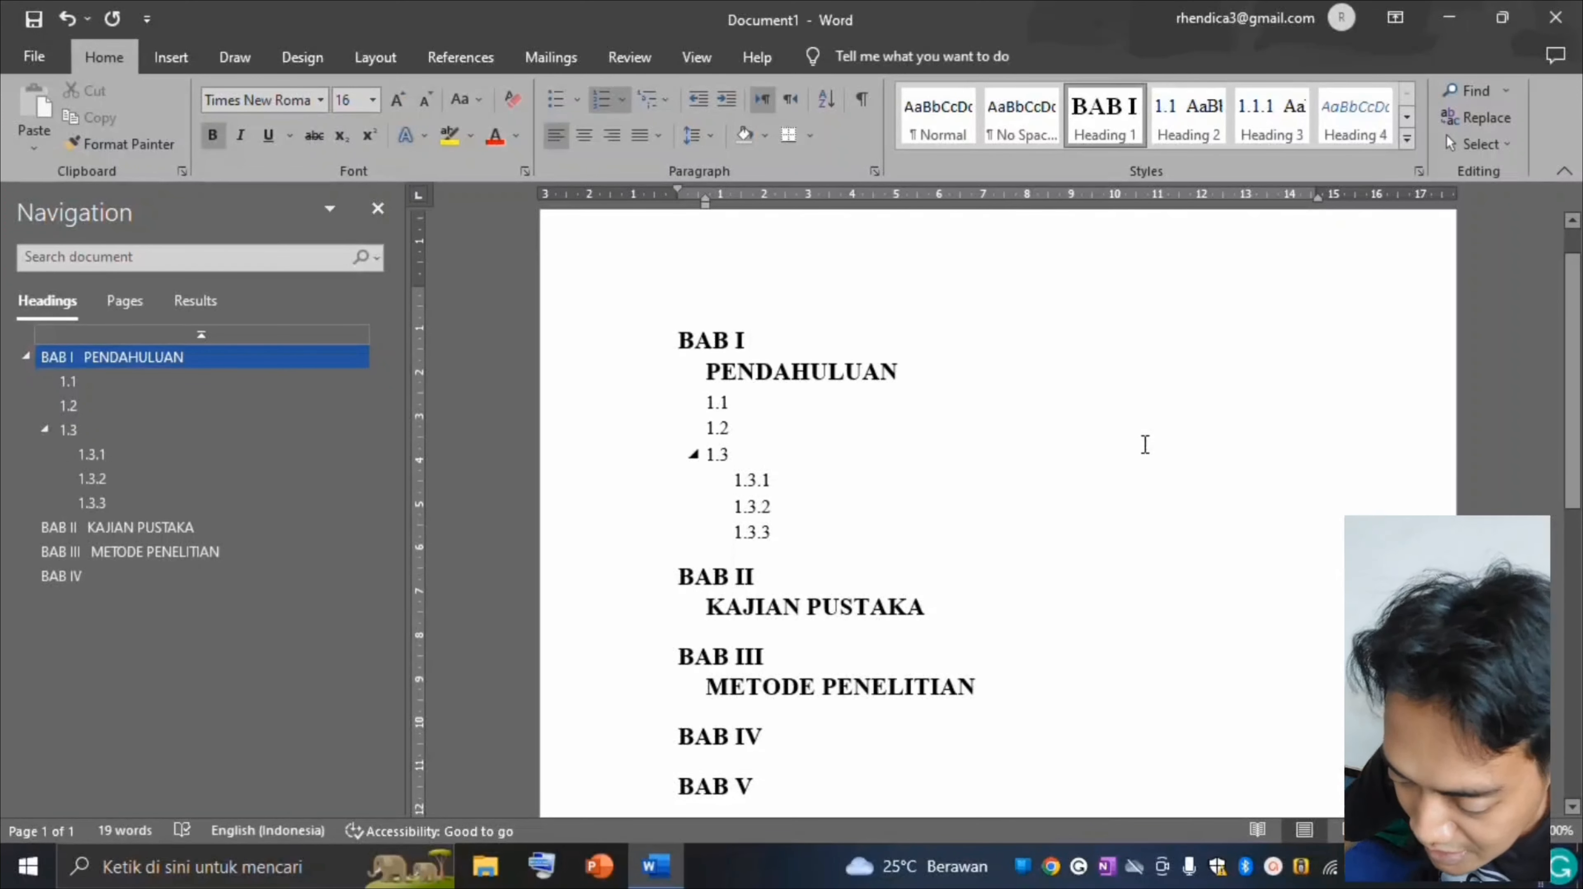
Insert two empty Heading 1 lines above the PENDAHULUAN chapter.
{"action": "left_click", "coordinate": [769, 355]}
{"action": "key", "text": "Return"}
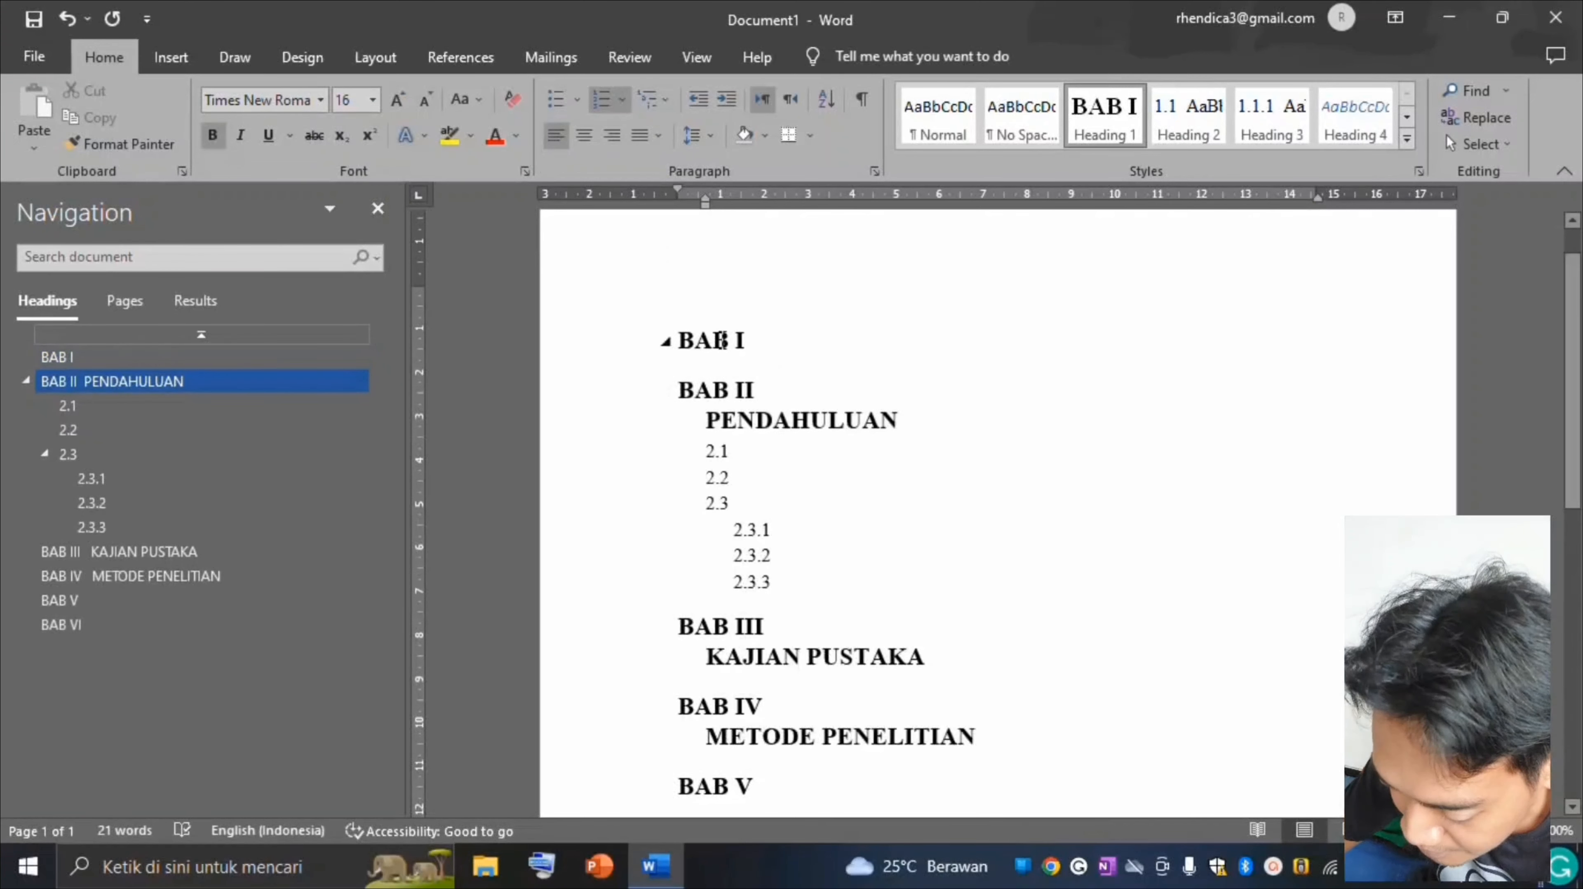
{"action": "key", "text": "Return"}
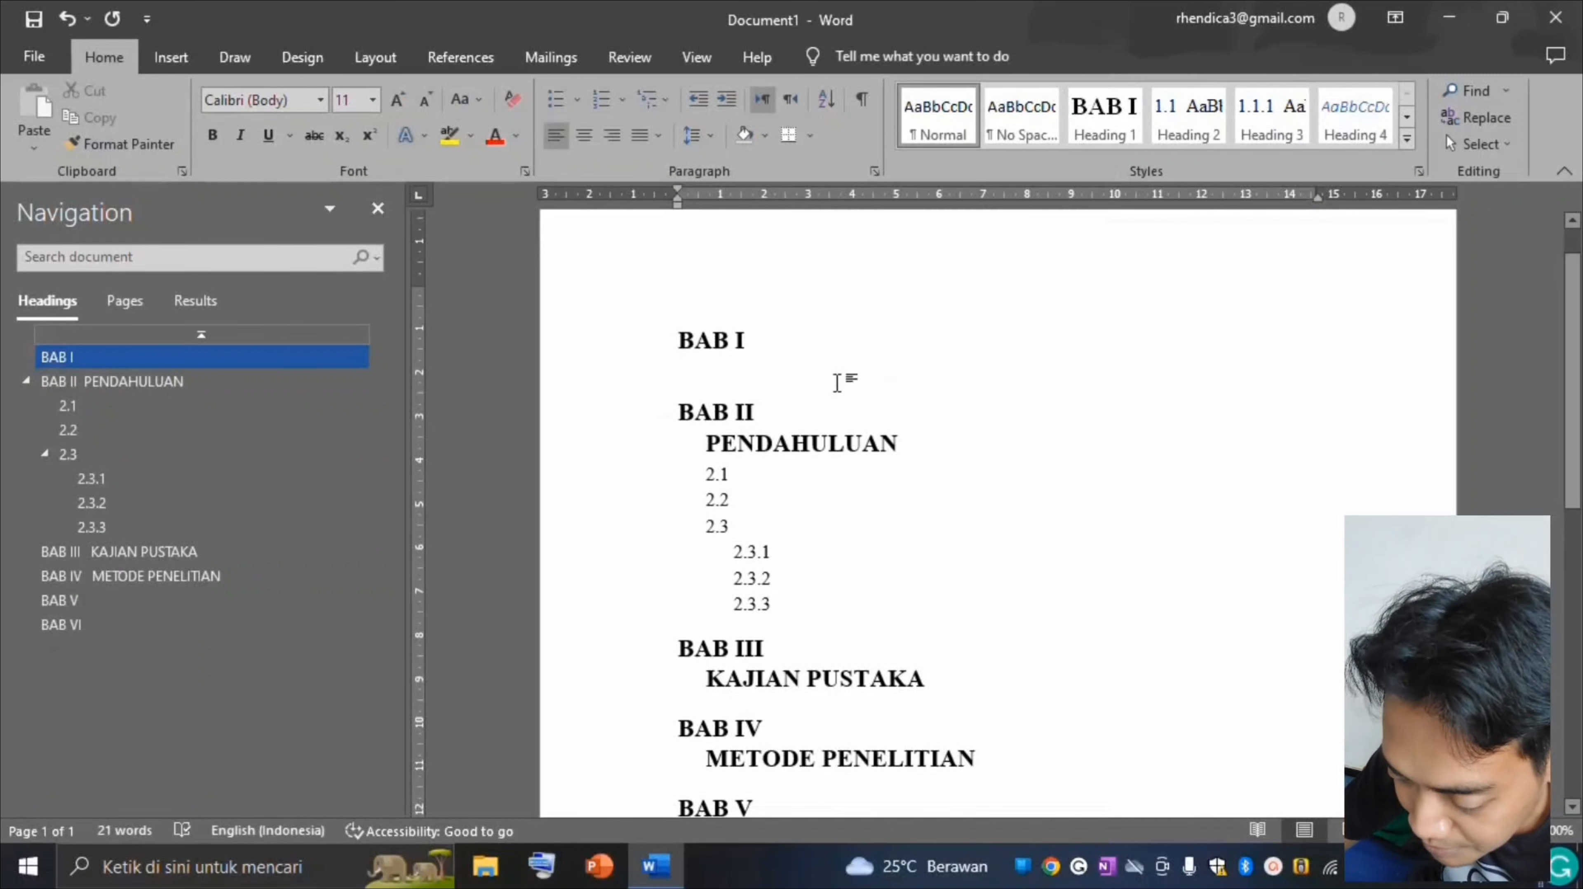
{"action": "left_click", "coordinate": [1111, 138]}
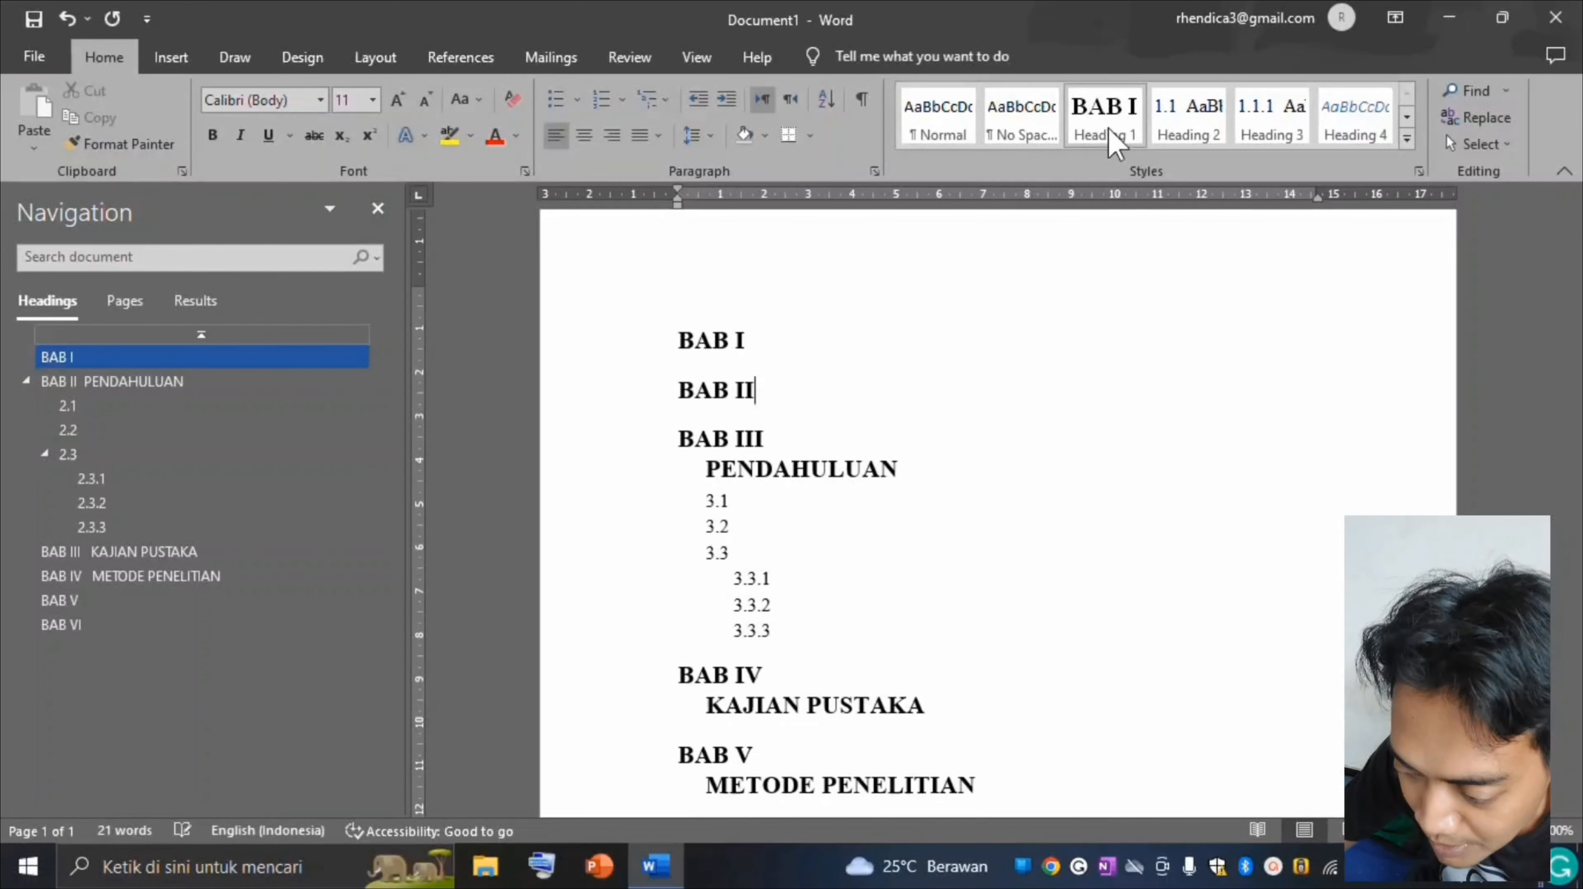
Title the first heading line DAFTAR SAMPUL and add another Heading 1 line below it.
{"action": "left_click", "coordinate": [777, 343]}
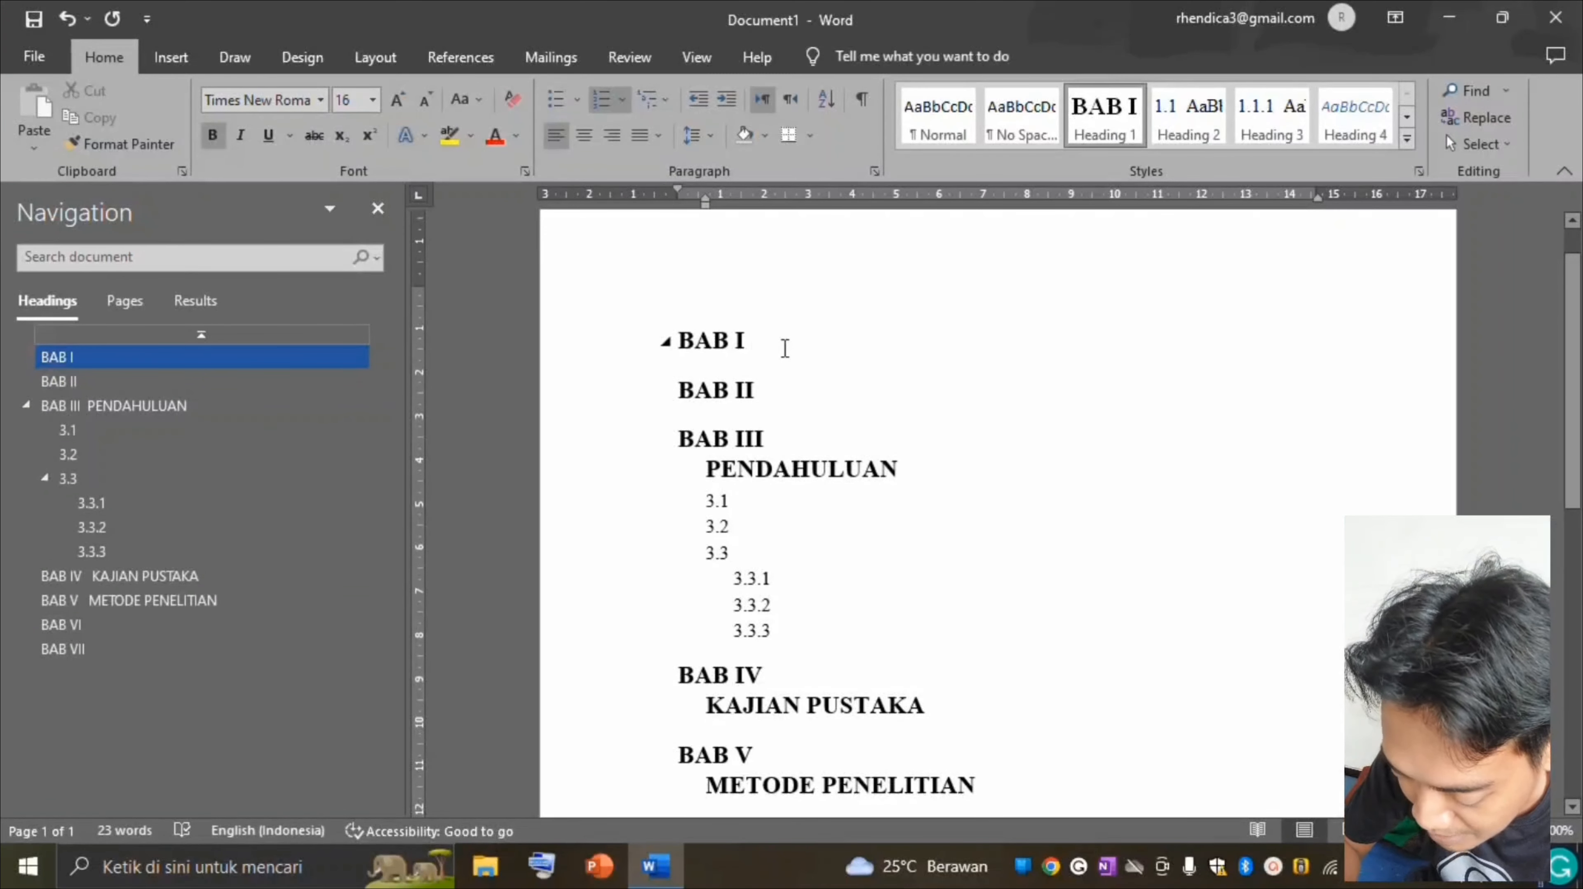
{"action": "type", "text": "DAFTA"}
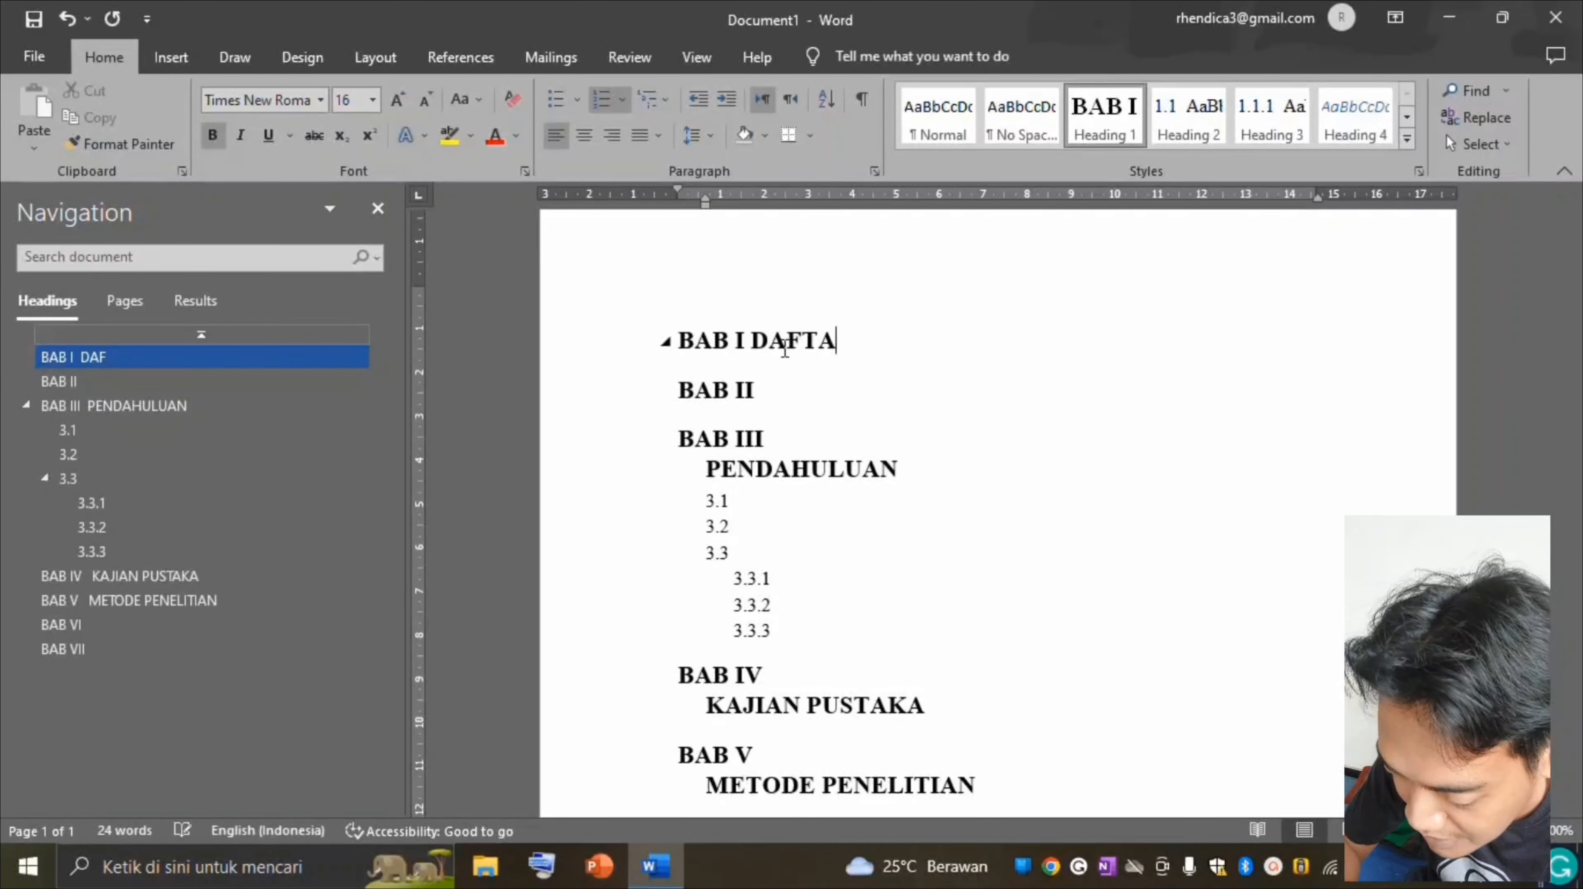
{"action": "type", "text": "R SAMPUL"}
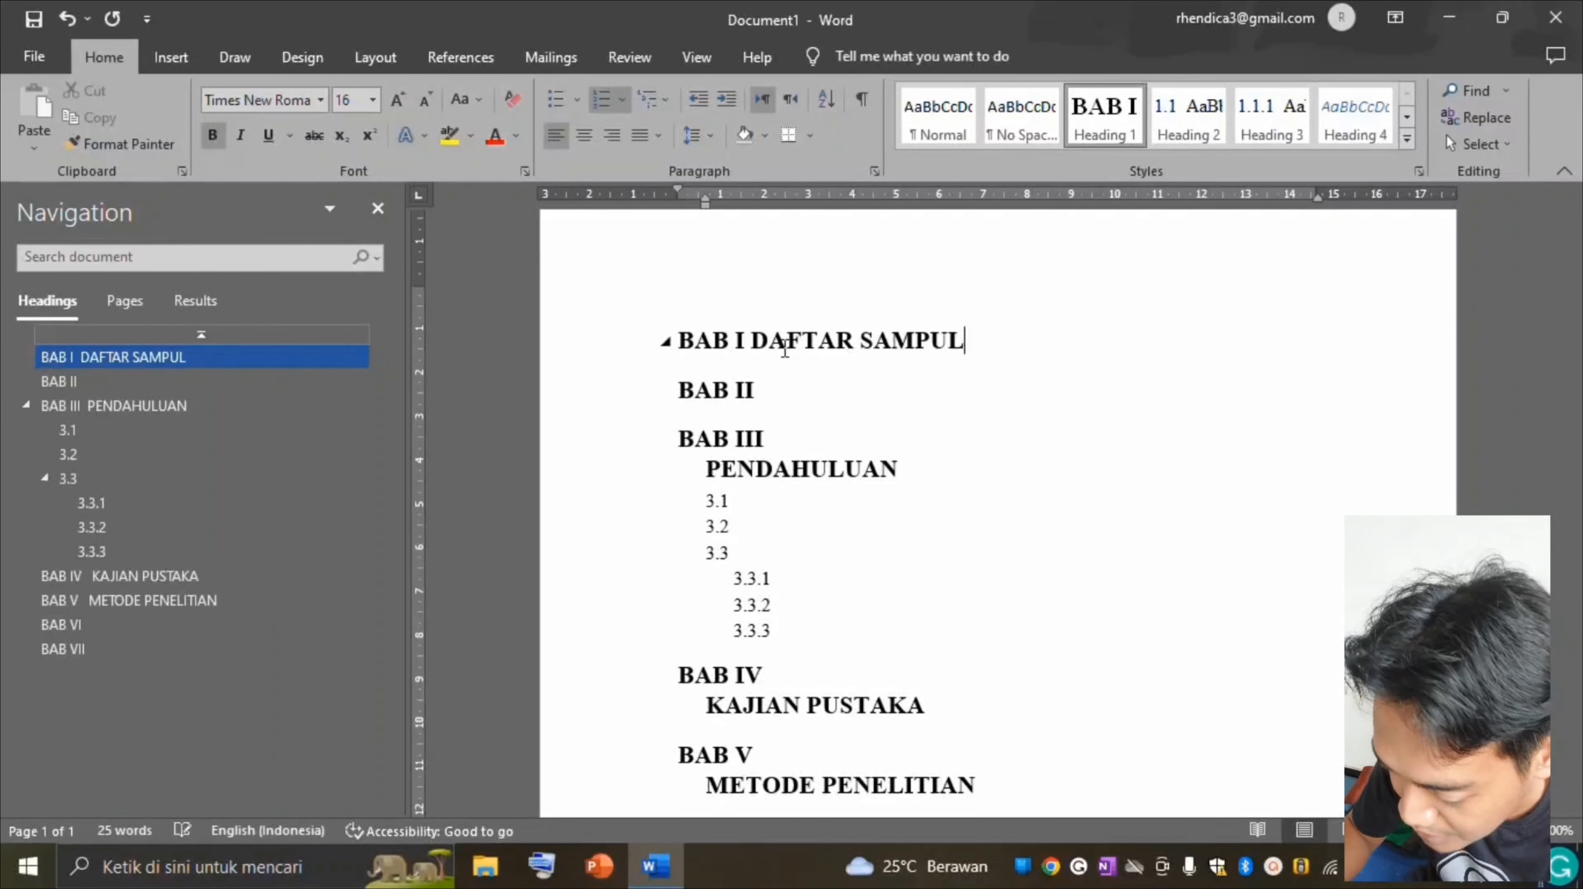
{"action": "key", "text": "Return"}
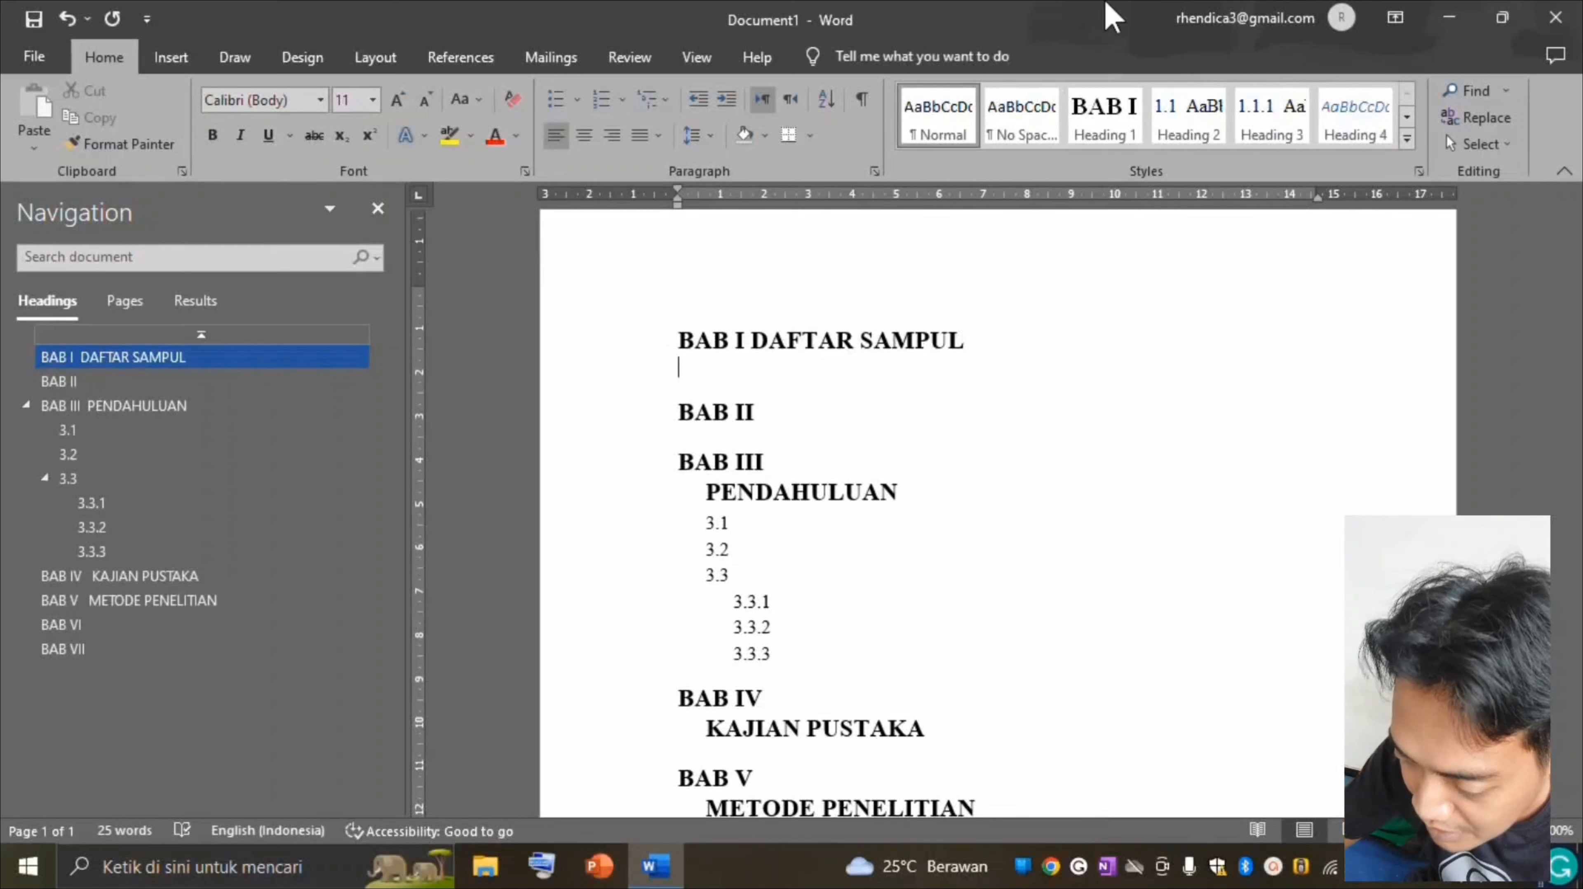
{"action": "left_click", "coordinate": [1106, 138]}
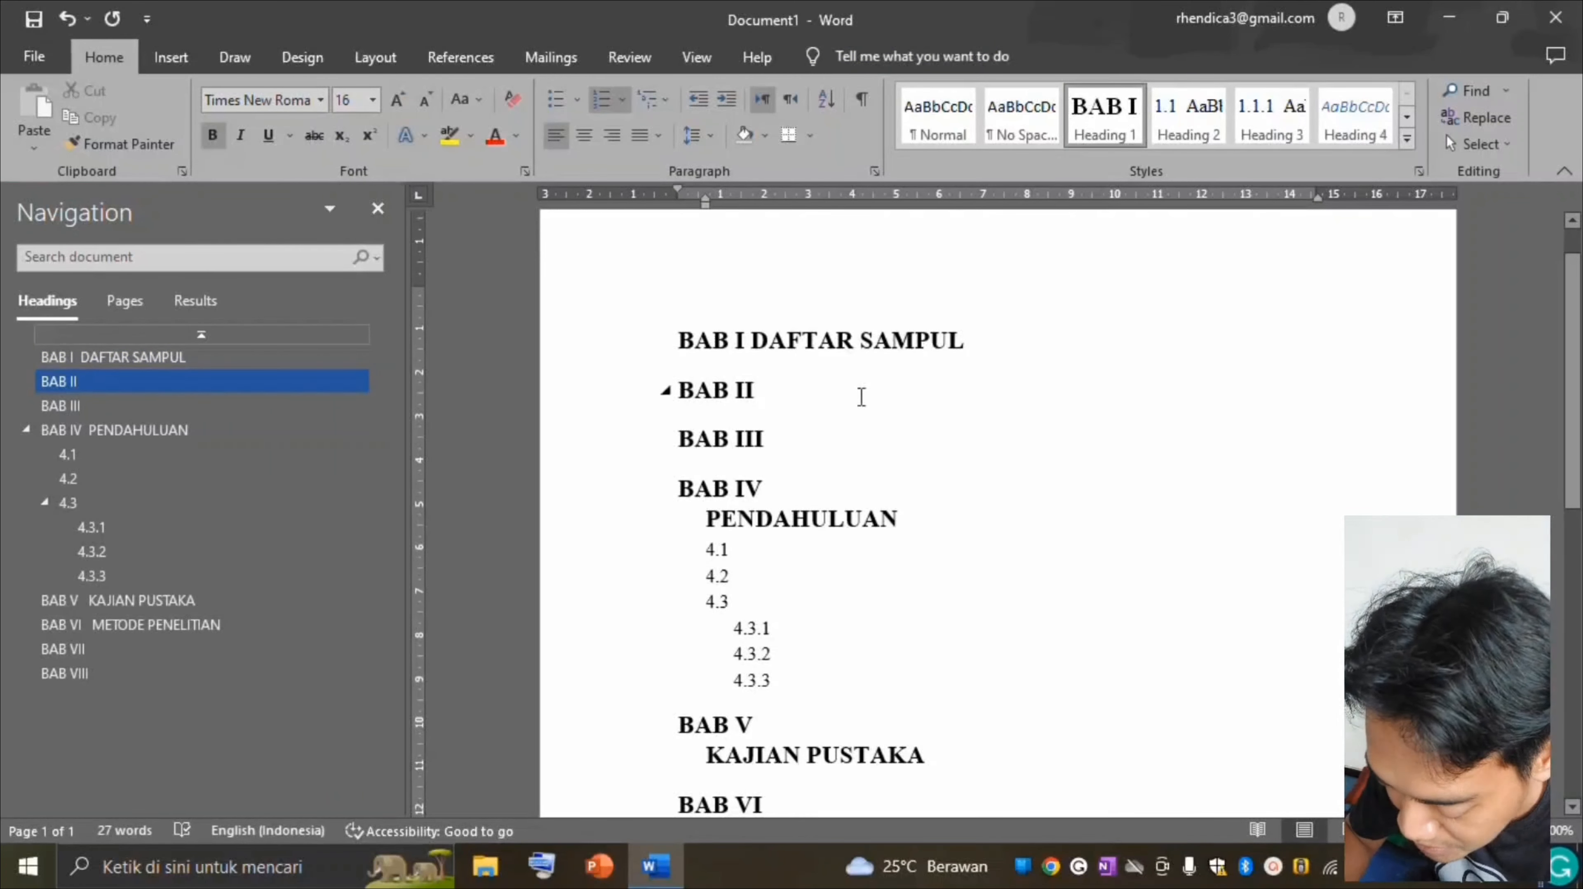
Enter KATA PENGANTAR as the title of the second heading line and start a new line below it.
{"action": "type", "text": "KA"}
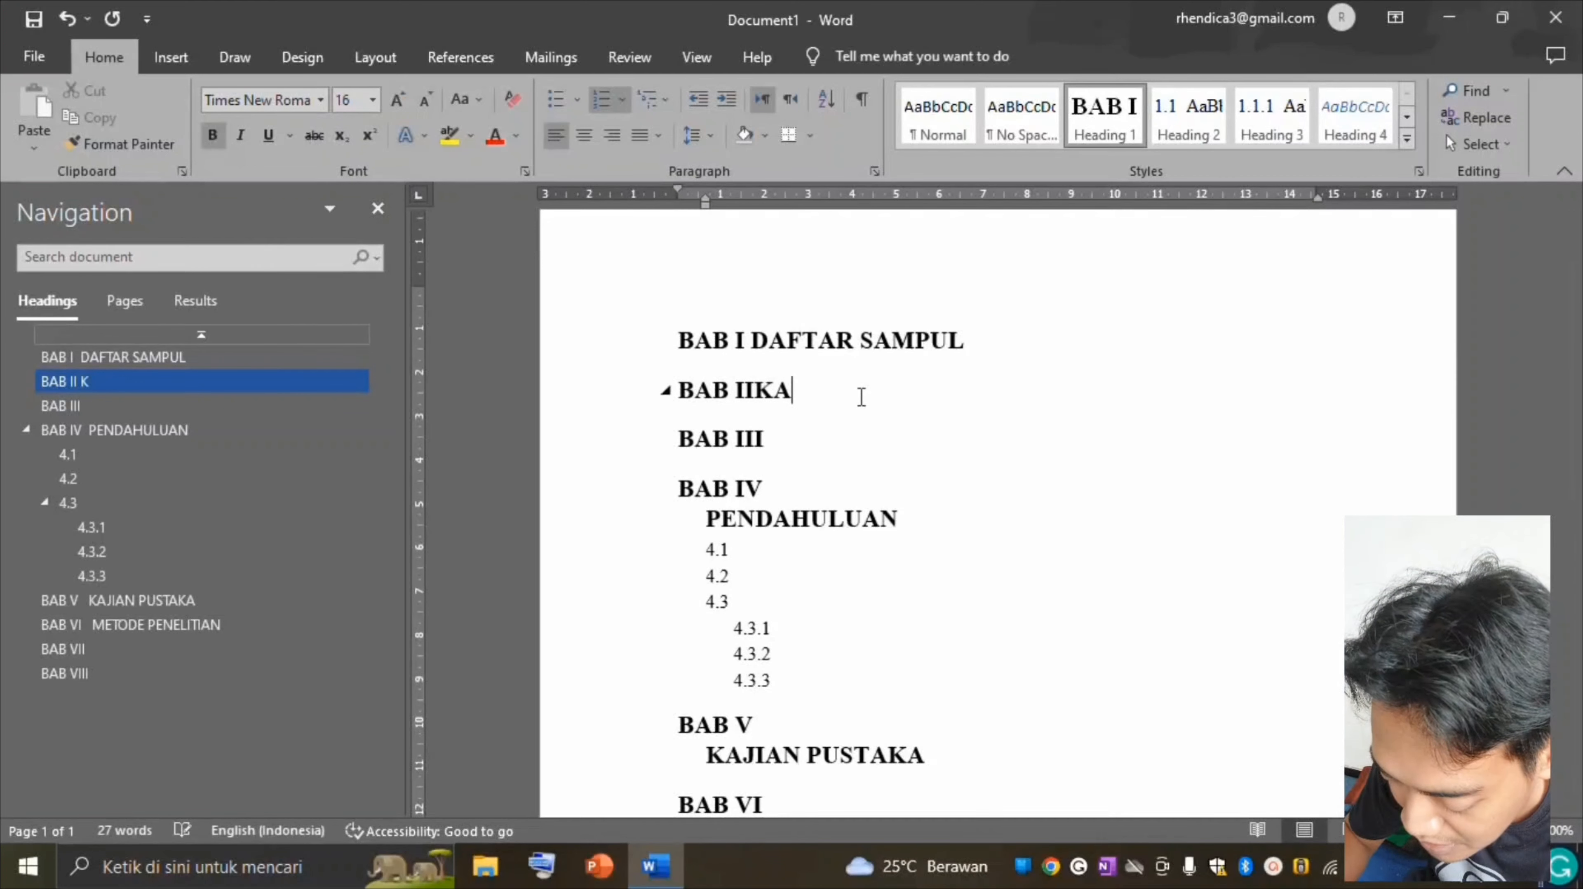
{"action": "type", "text": "TA"}
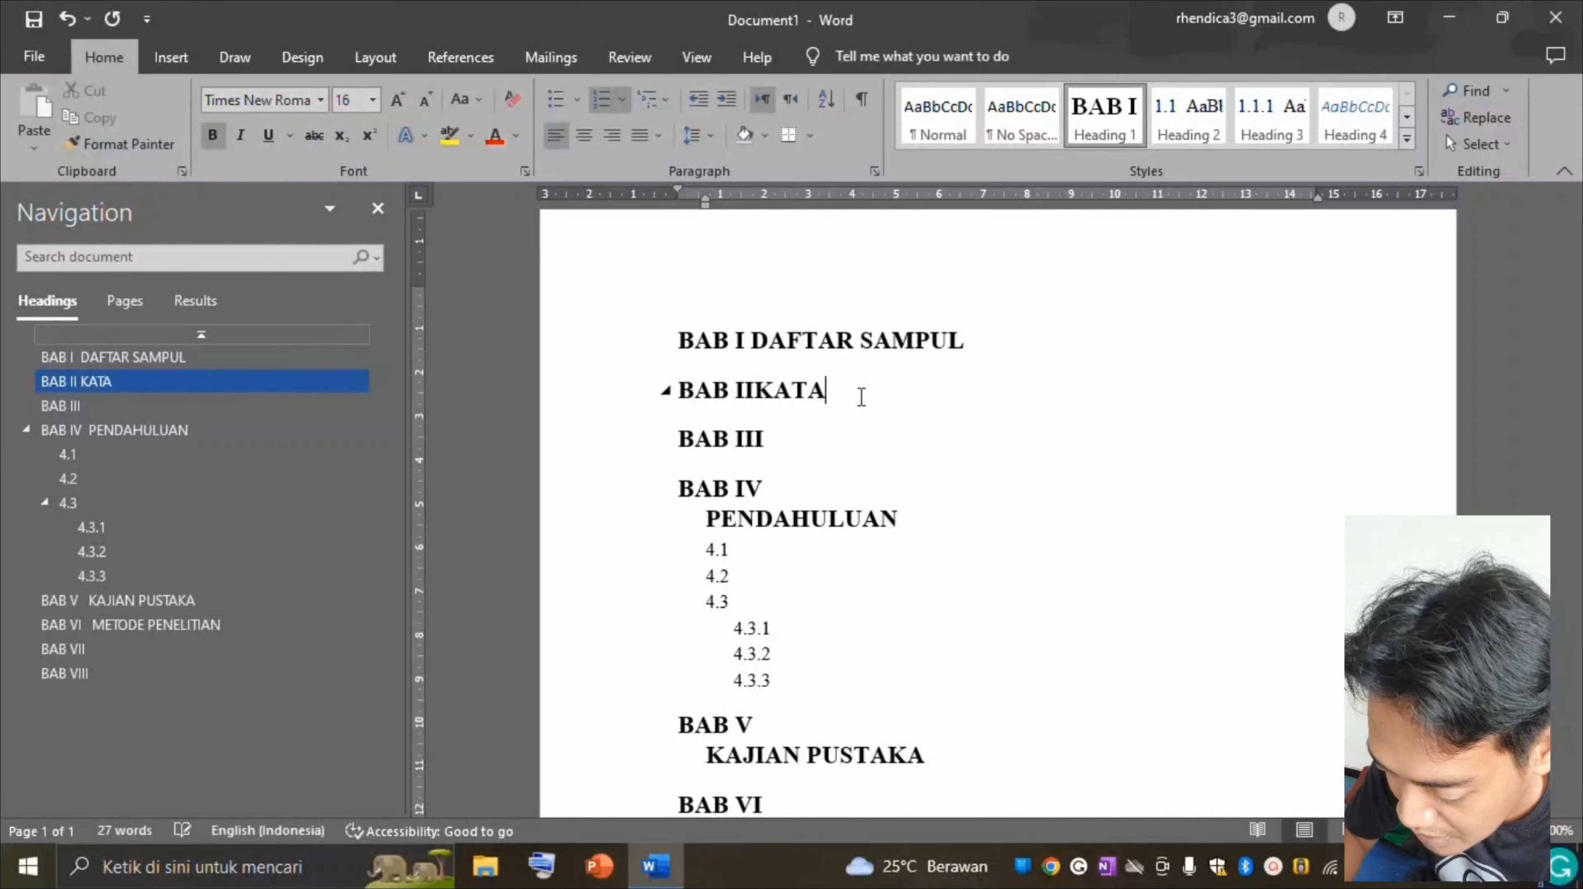
{"action": "type", "text": " P"}
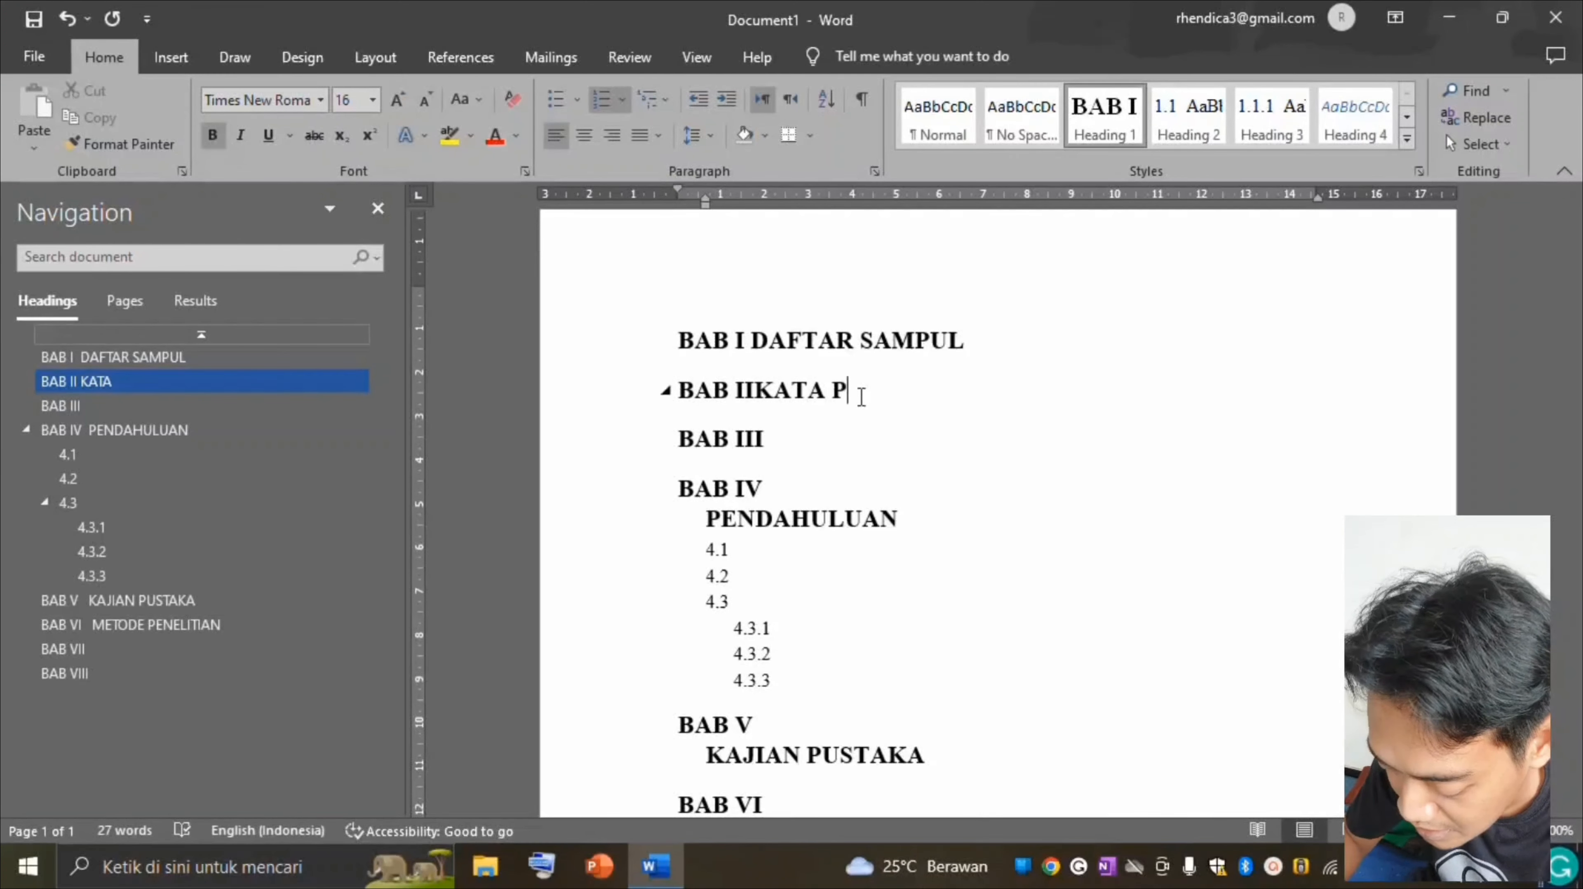
{"action": "type", "text": "ENGANTA"}
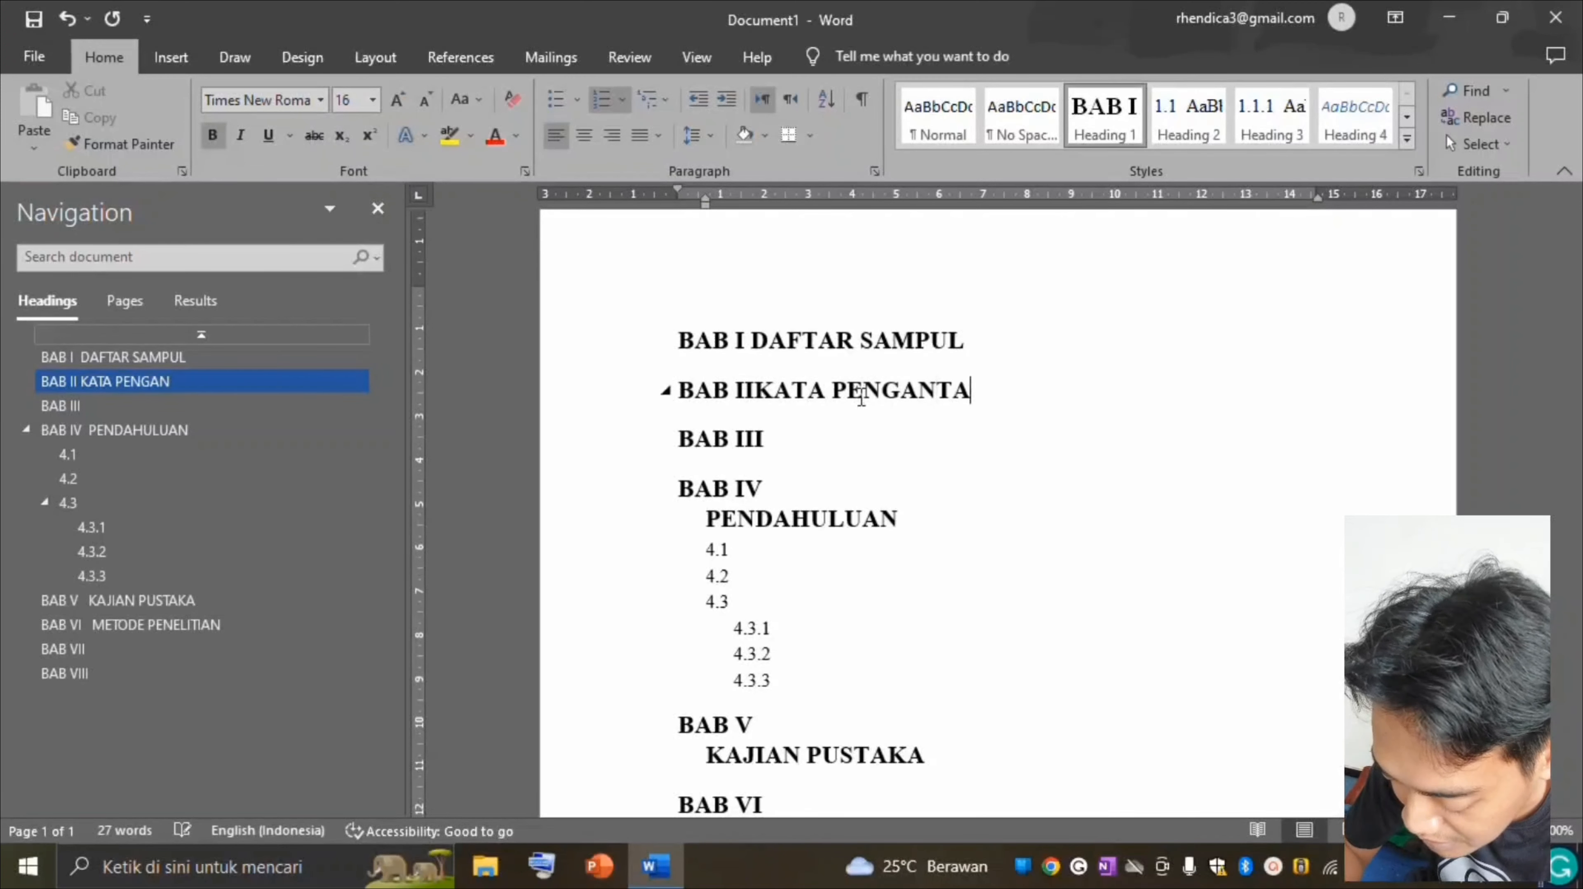
{"action": "type", "text": "R"}
{"action": "key", "text": "Return"}
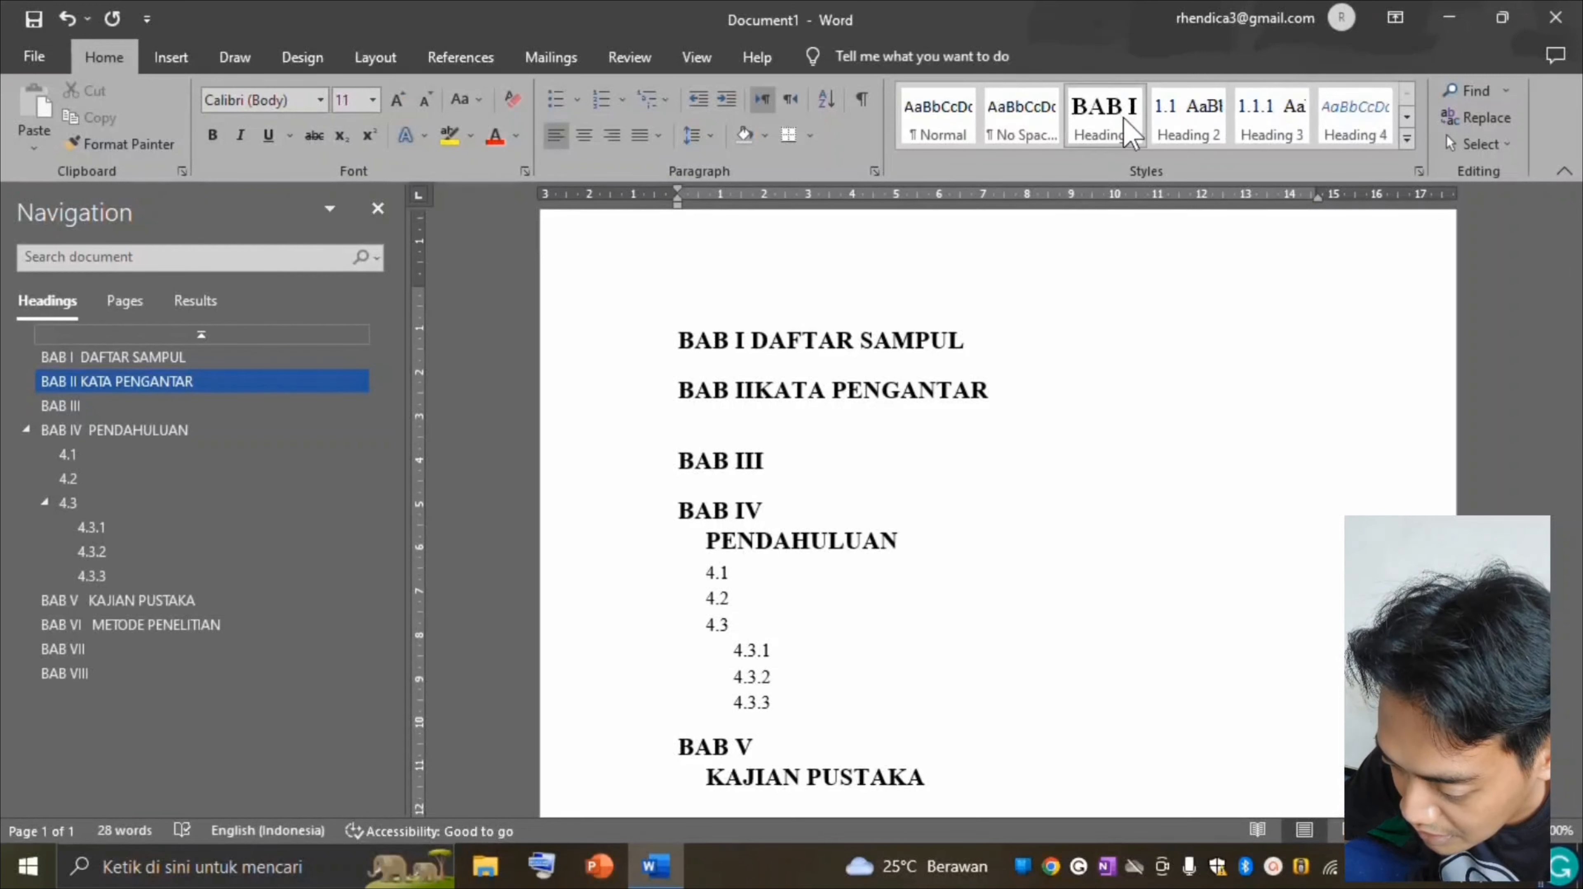
Add the Heading 1 titles DAFTAR ISI, DAFTAR TABEL and LAMPIRAN below KATA PENGANTAR.
{"action": "left_click", "coordinate": [1104, 115]}
{"action": "type", "text": "D"}
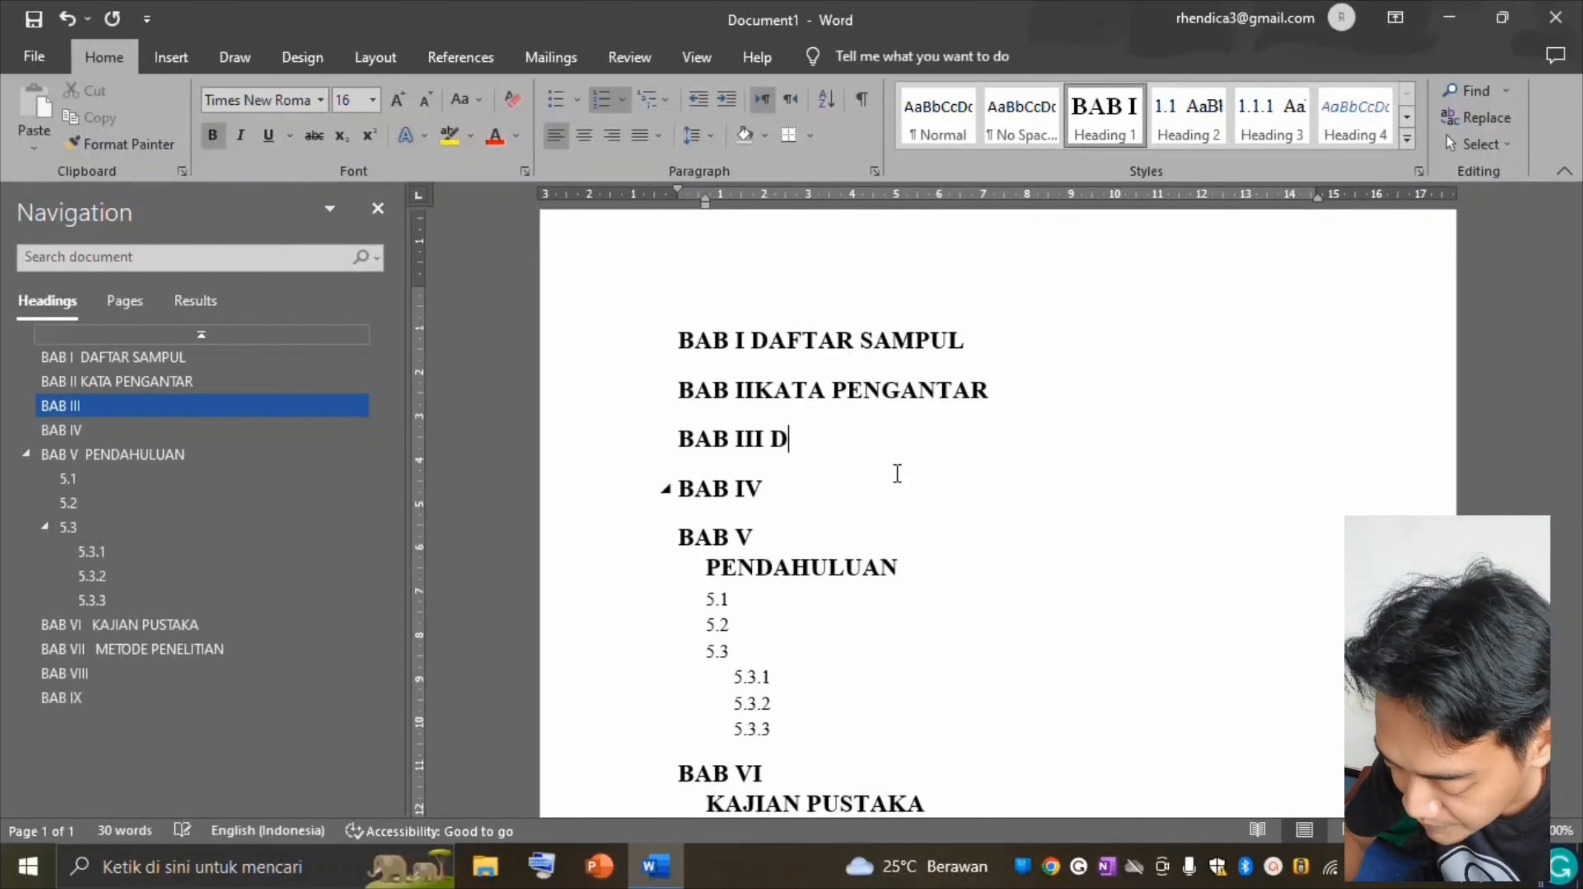
{"action": "type", "text": "AFTAR"}
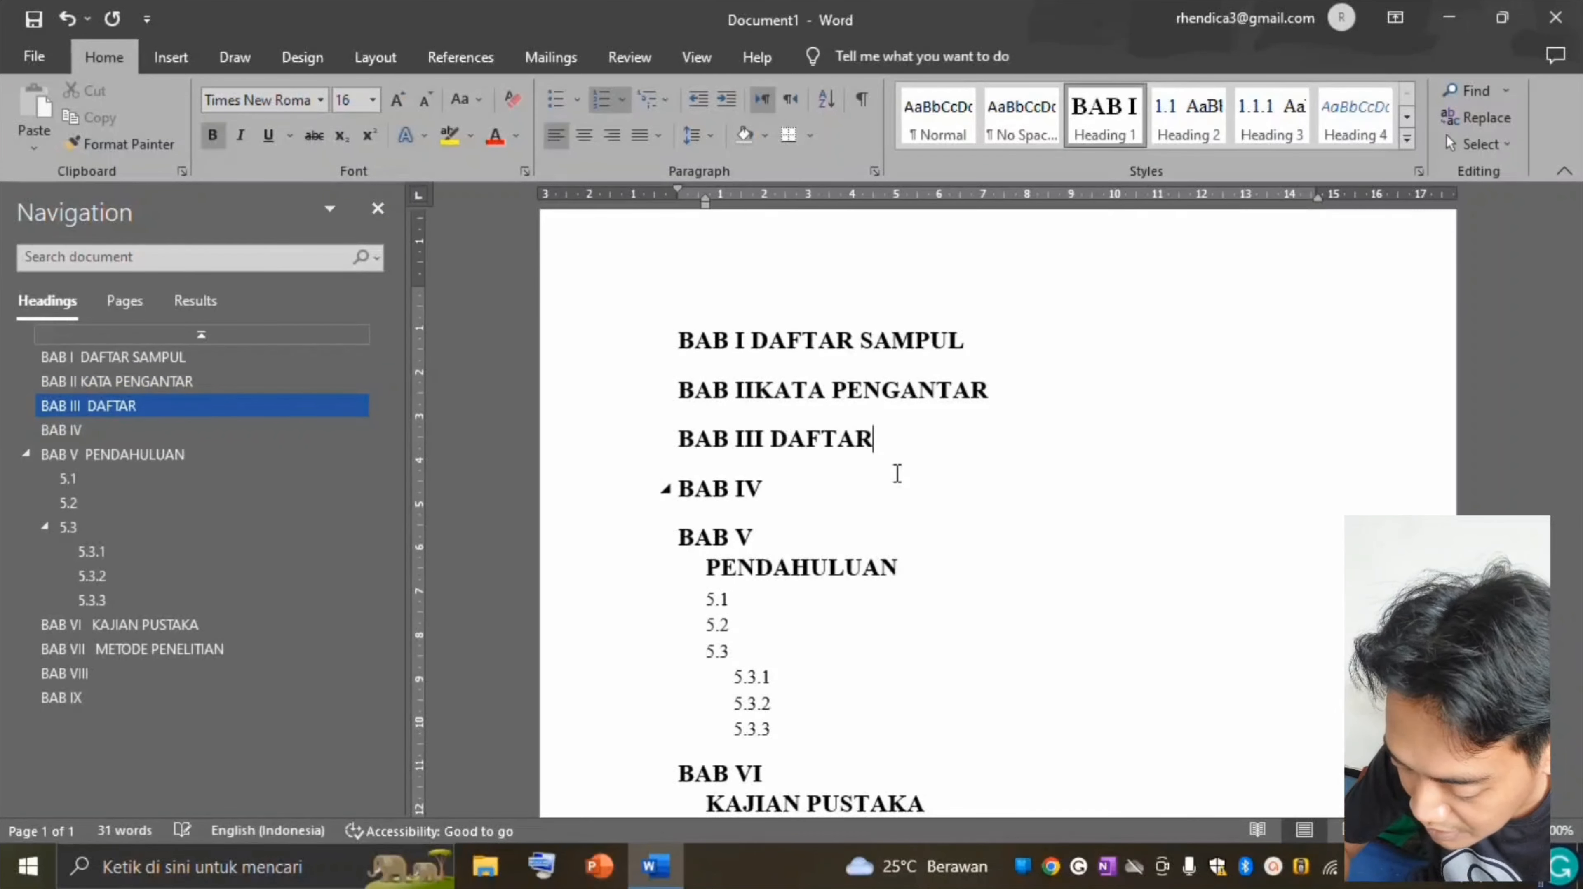
{"action": "type", "text": " ISI"}
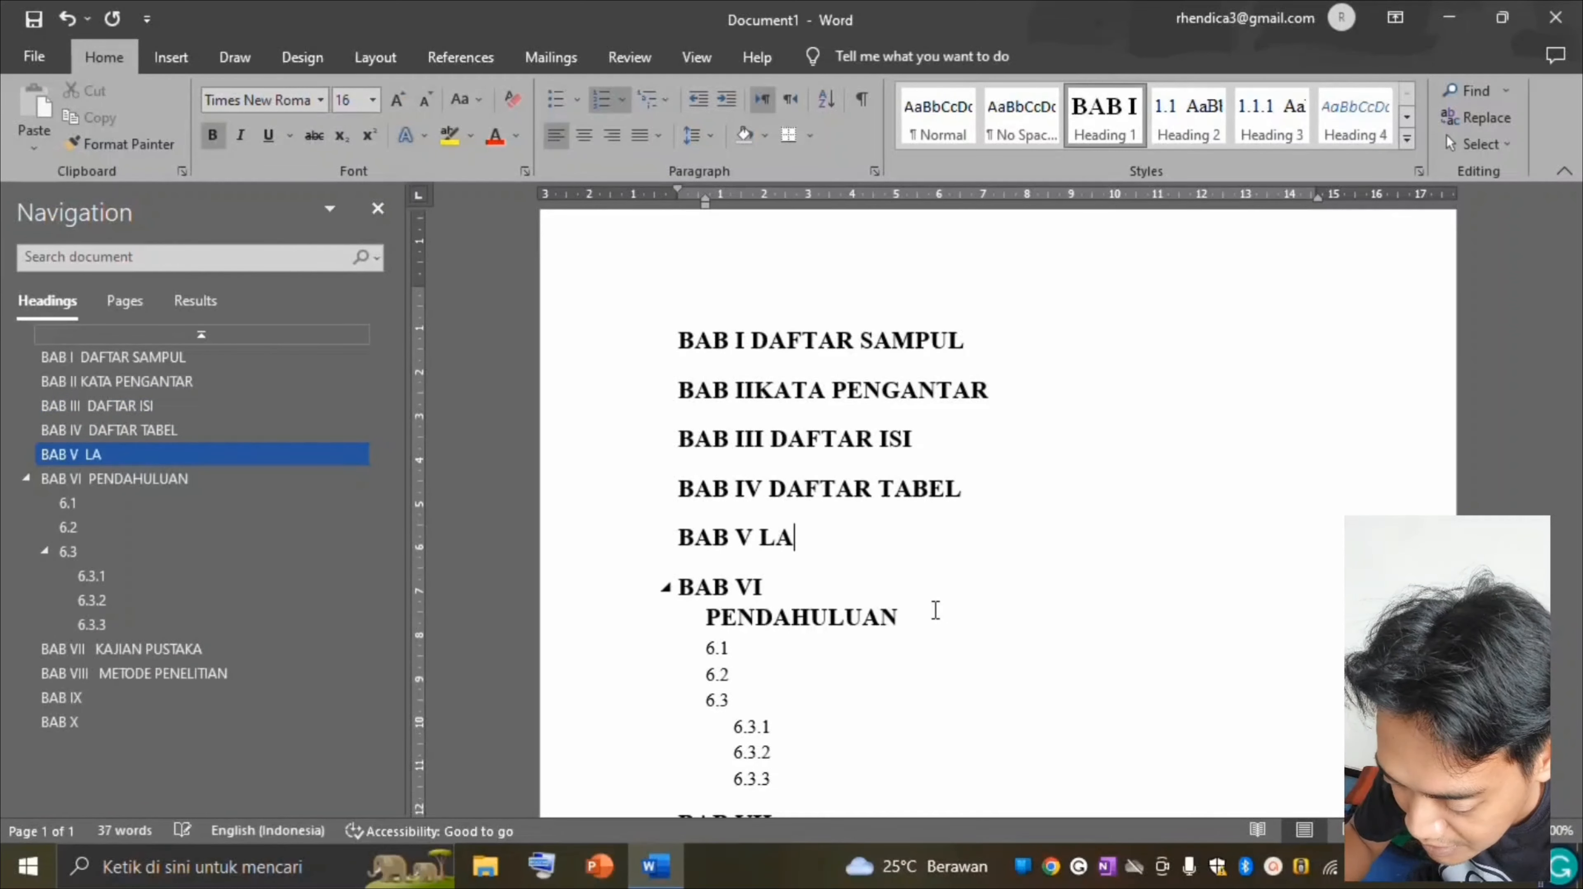
{"action": "type", "text": "MPIT"}
{"action": "type", "text": "RAN"}
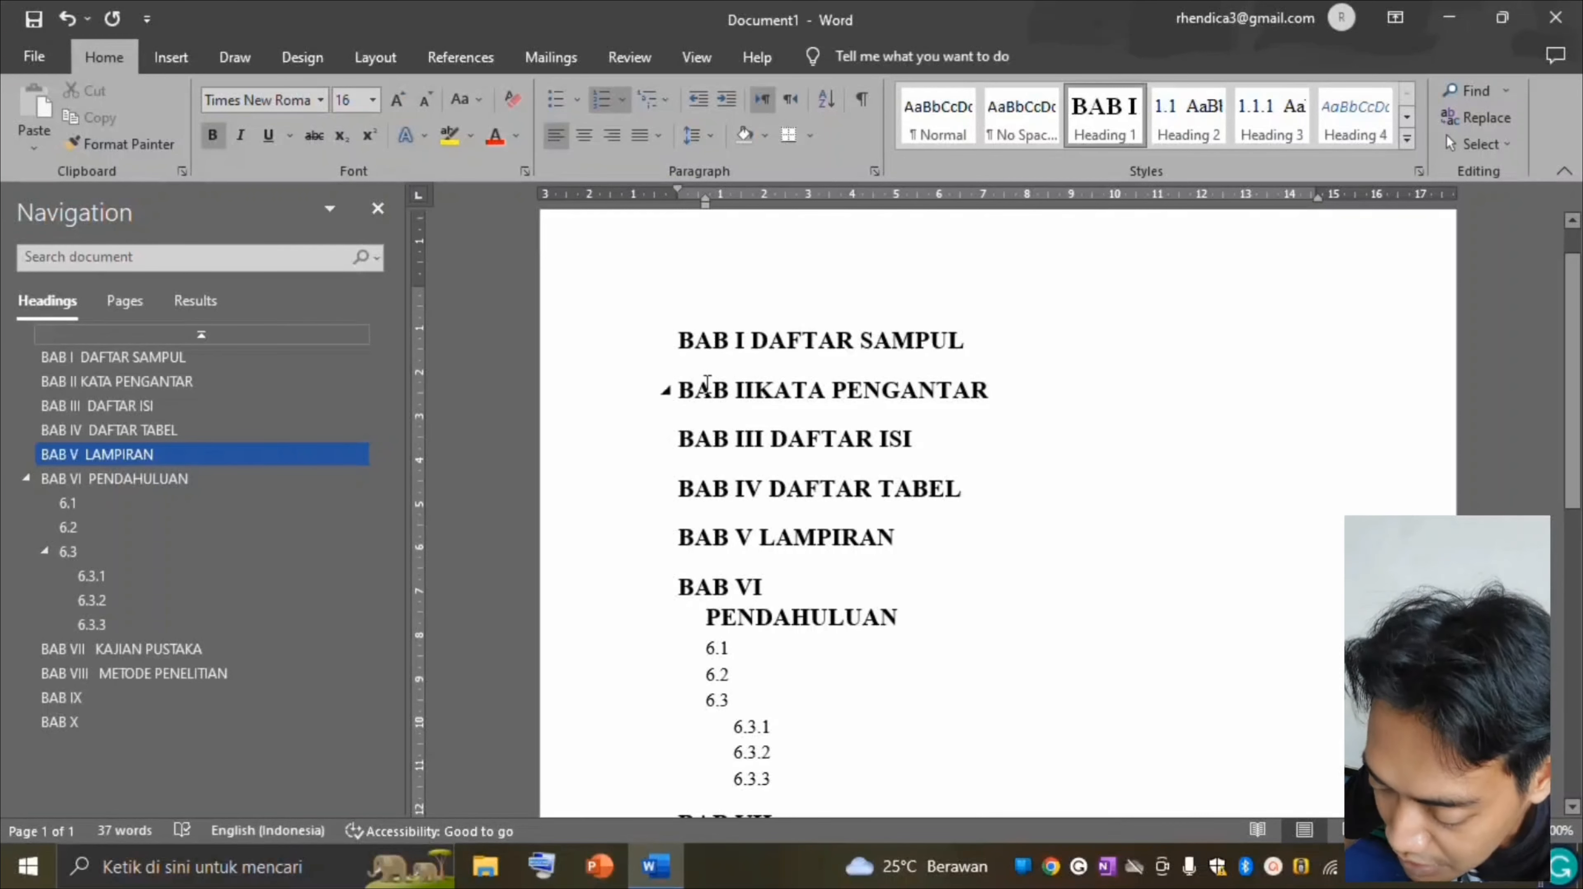
Remove the BAB numbering from the five headings DAFTAR SAMPUL through LAMPIRAN and center them.
{"action": "left_click_drag", "start_coordinate": [905, 532], "coordinate": [662, 342]}
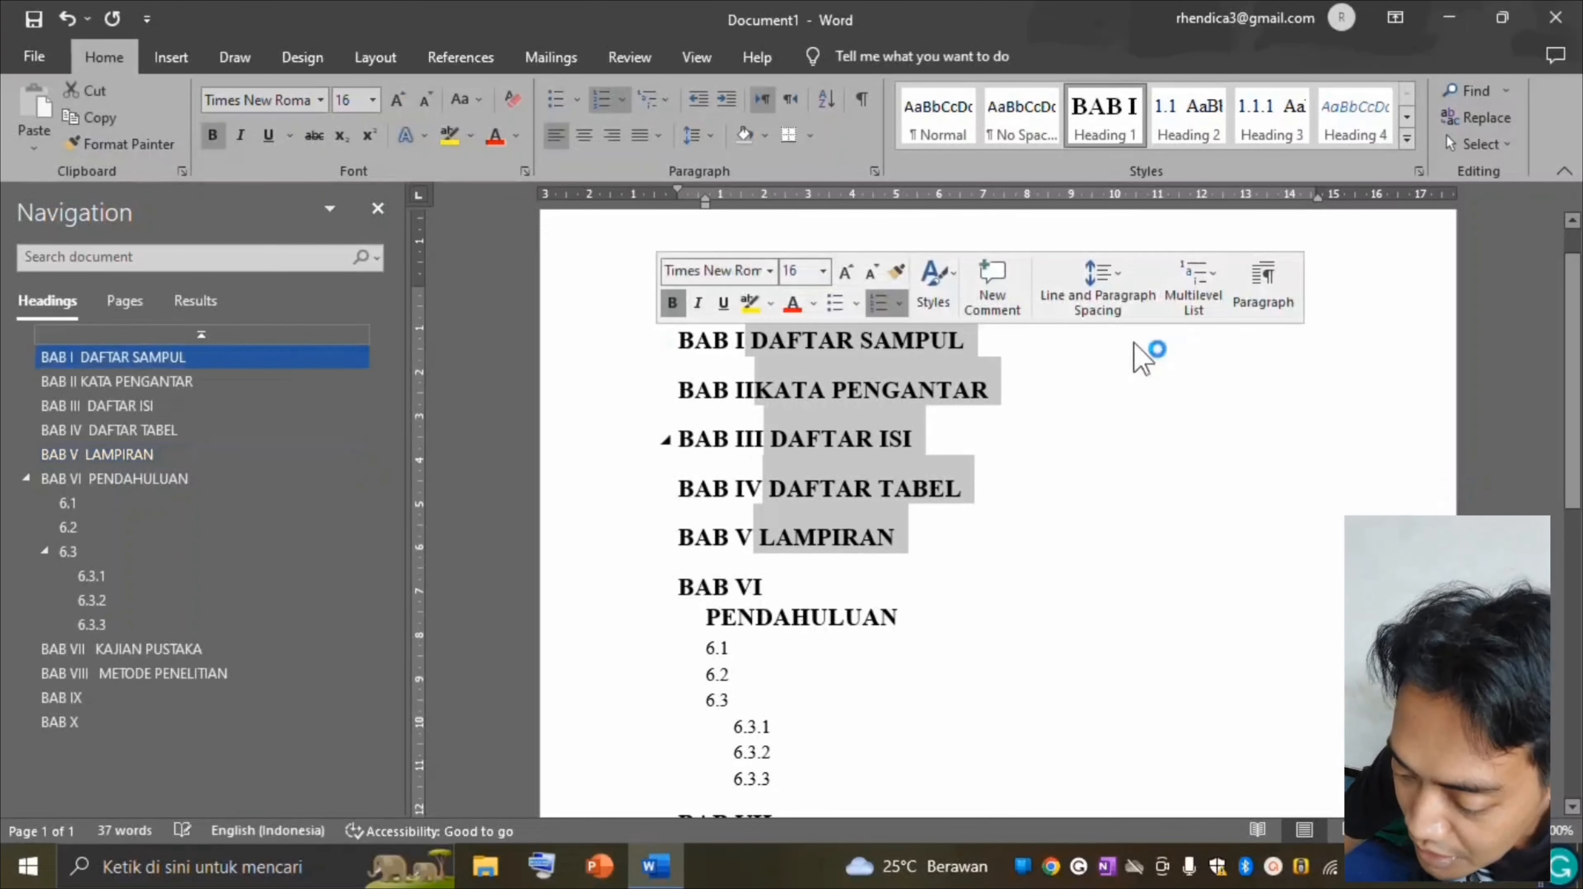
{"action": "left_click", "coordinate": [604, 102]}
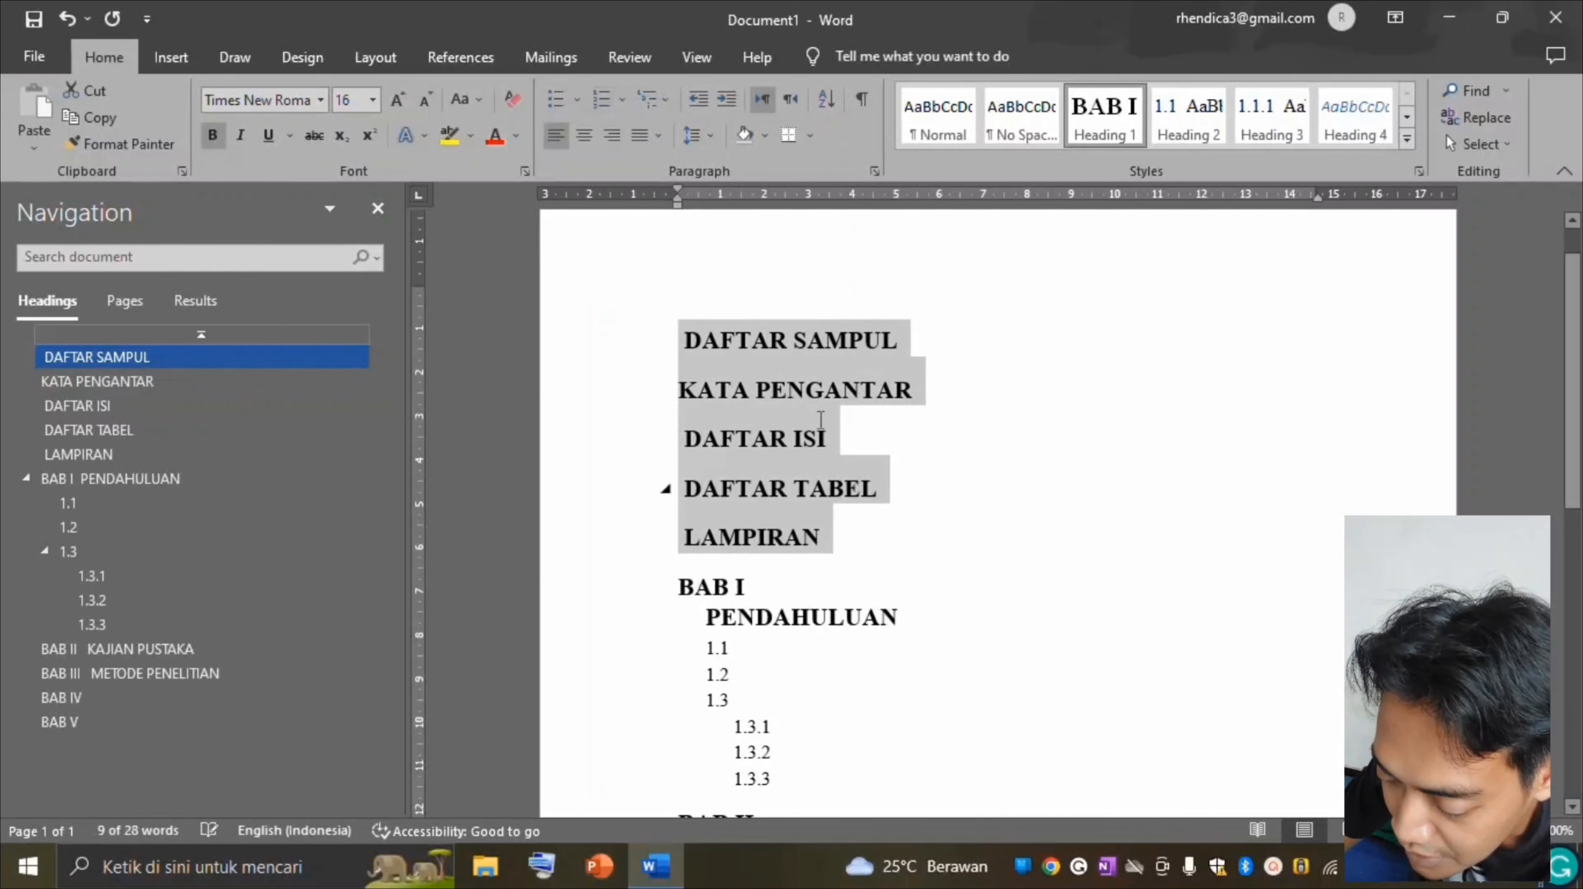
{"action": "scroll", "coordinate": [1127, 606], "scroll_direction": "down", "scroll_amount": 2}
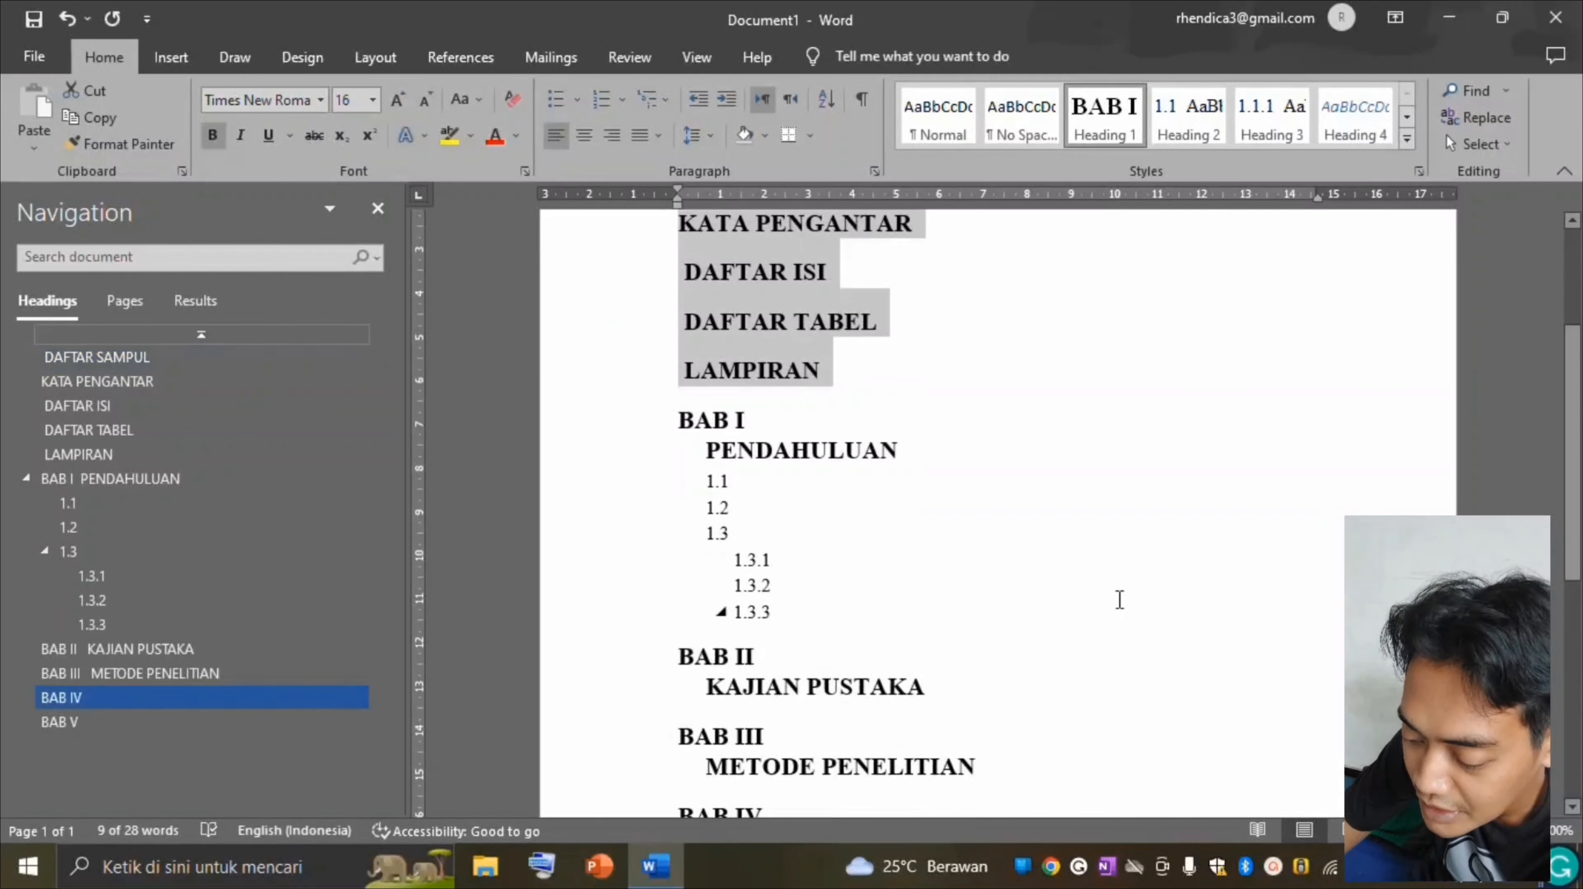
{"action": "scroll", "coordinate": [1116, 597], "scroll_direction": "down", "scroll_amount": 4}
{"action": "scroll", "coordinate": [1060, 640], "scroll_direction": "up", "scroll_amount": 6}
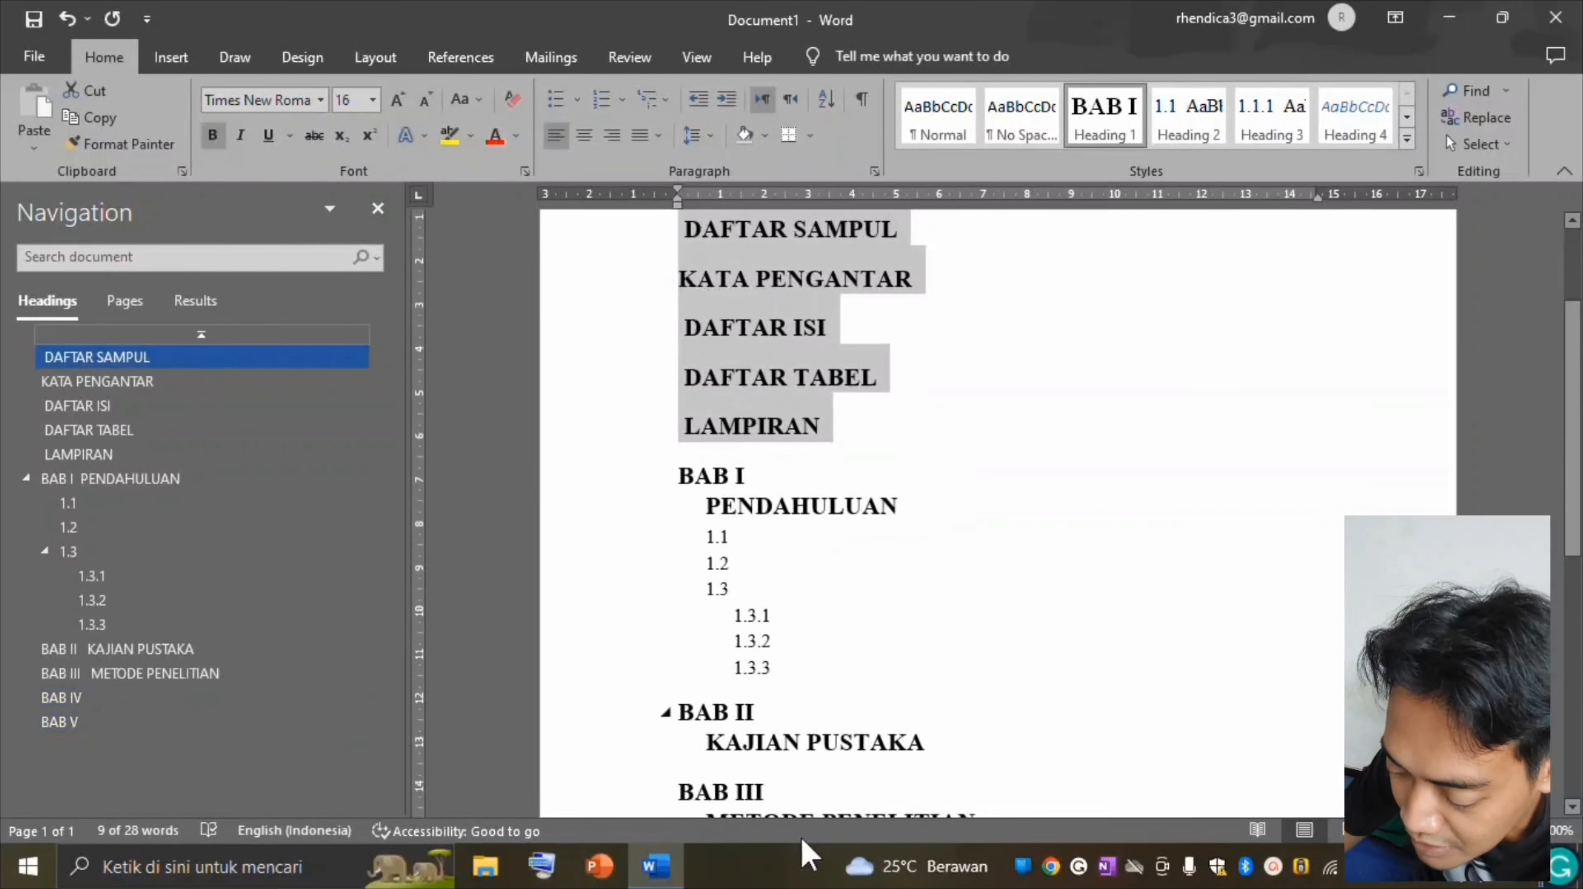
{"action": "scroll", "coordinate": [843, 572], "scroll_direction": "down", "scroll_amount": 1}
{"action": "scroll", "coordinate": [834, 583], "scroll_direction": "up", "scroll_amount": 3}
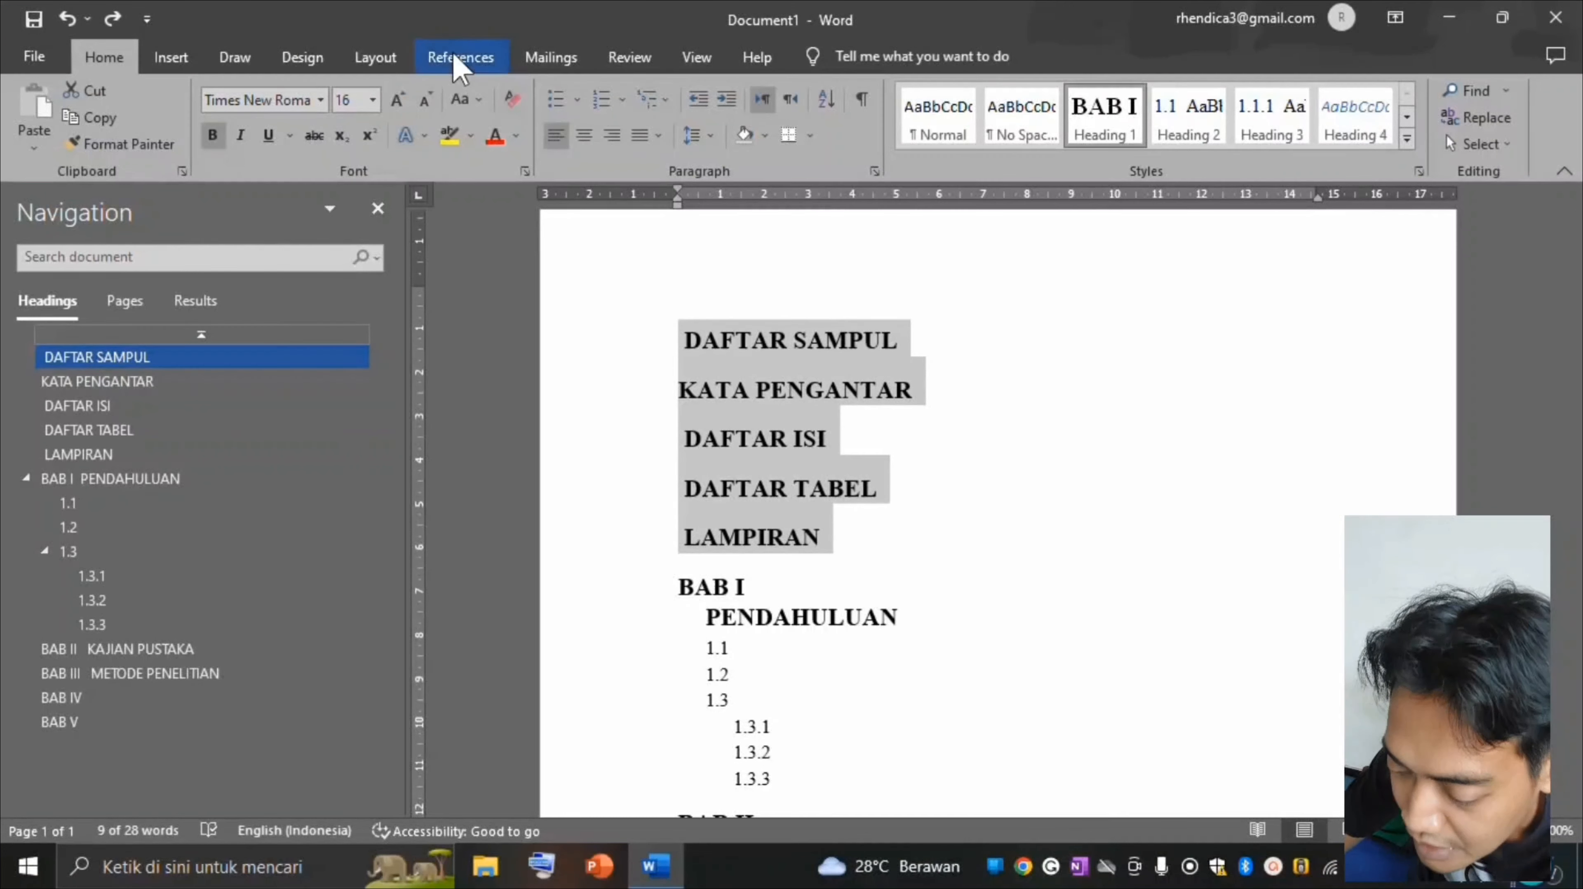
{"action": "left_click", "coordinate": [585, 138]}
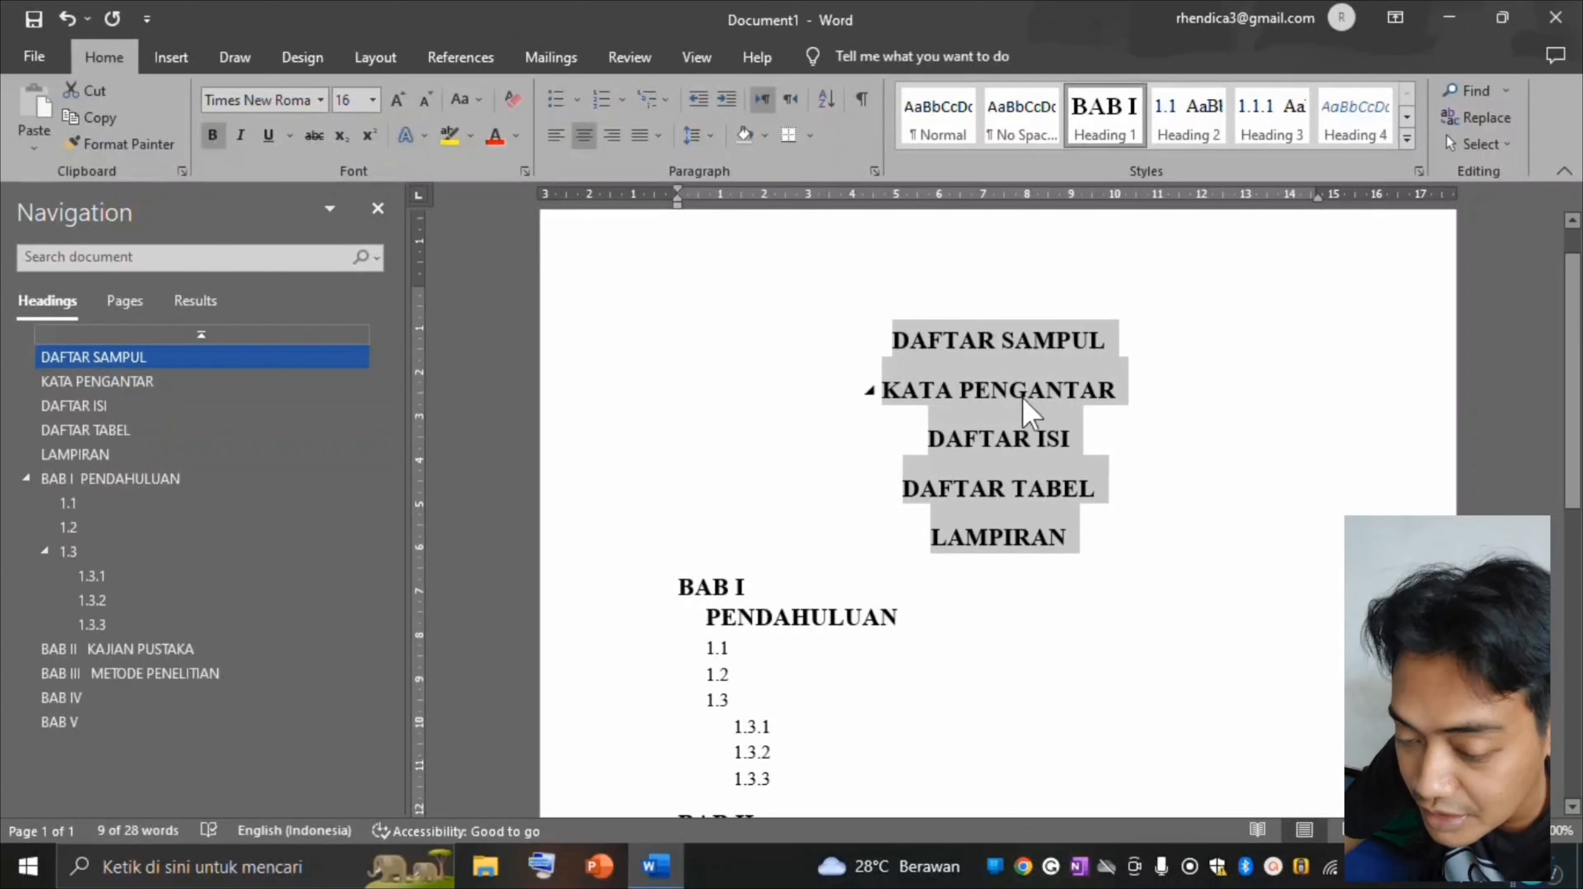
Center the chapter headings BAB I PENDAHULUAN, BAB II KAJIAN PUSTAKA and BAB III METODE PENELITIAN.
{"action": "left_click", "coordinate": [735, 585]}
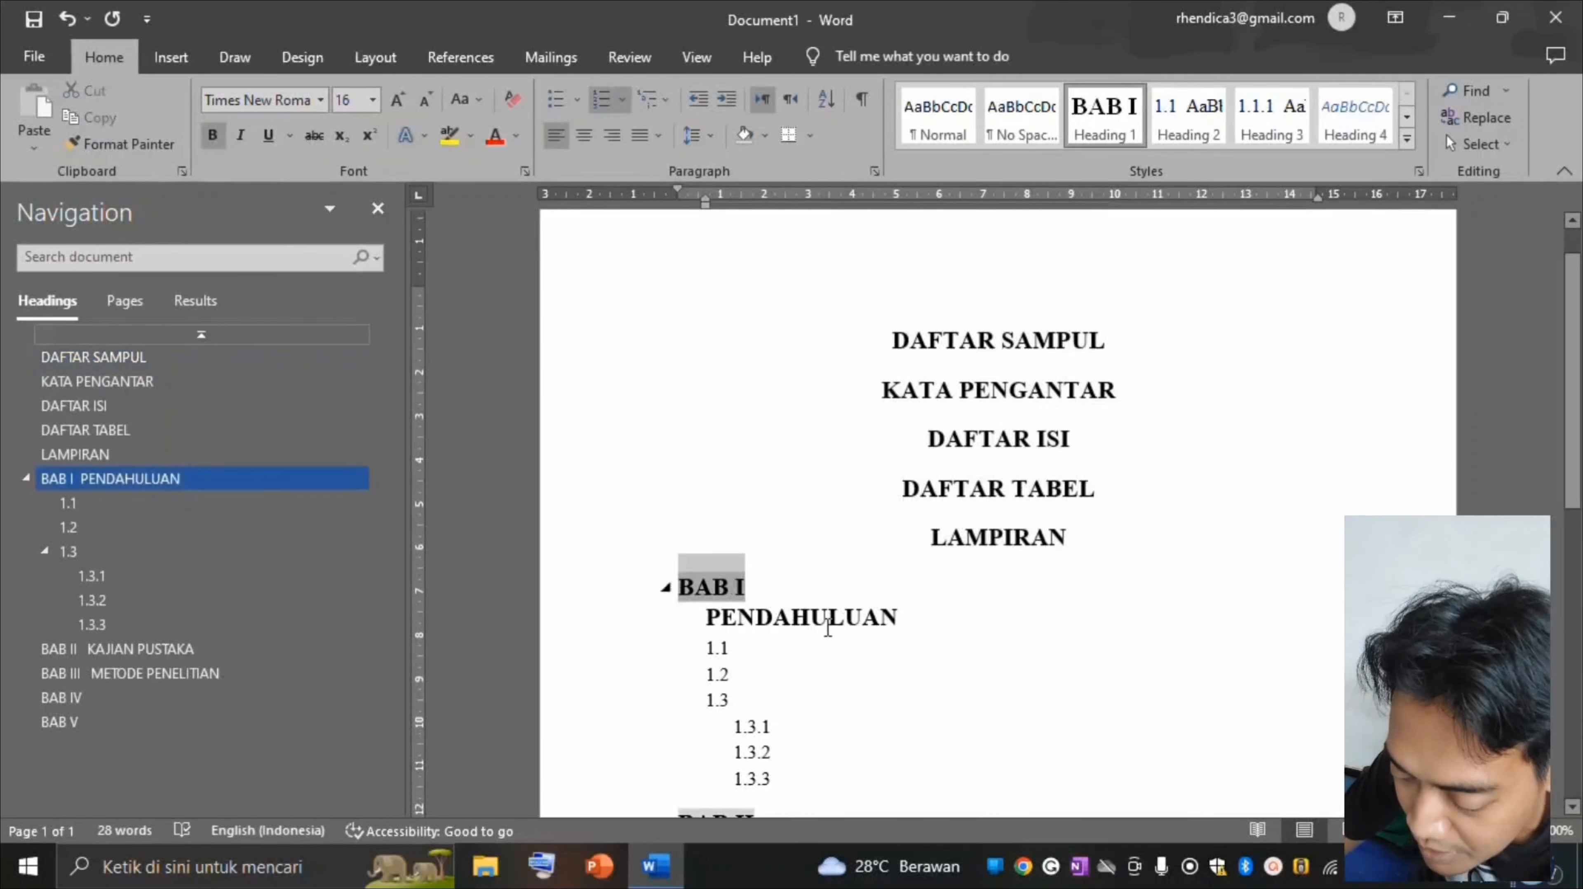
{"action": "left_click", "coordinate": [583, 136]}
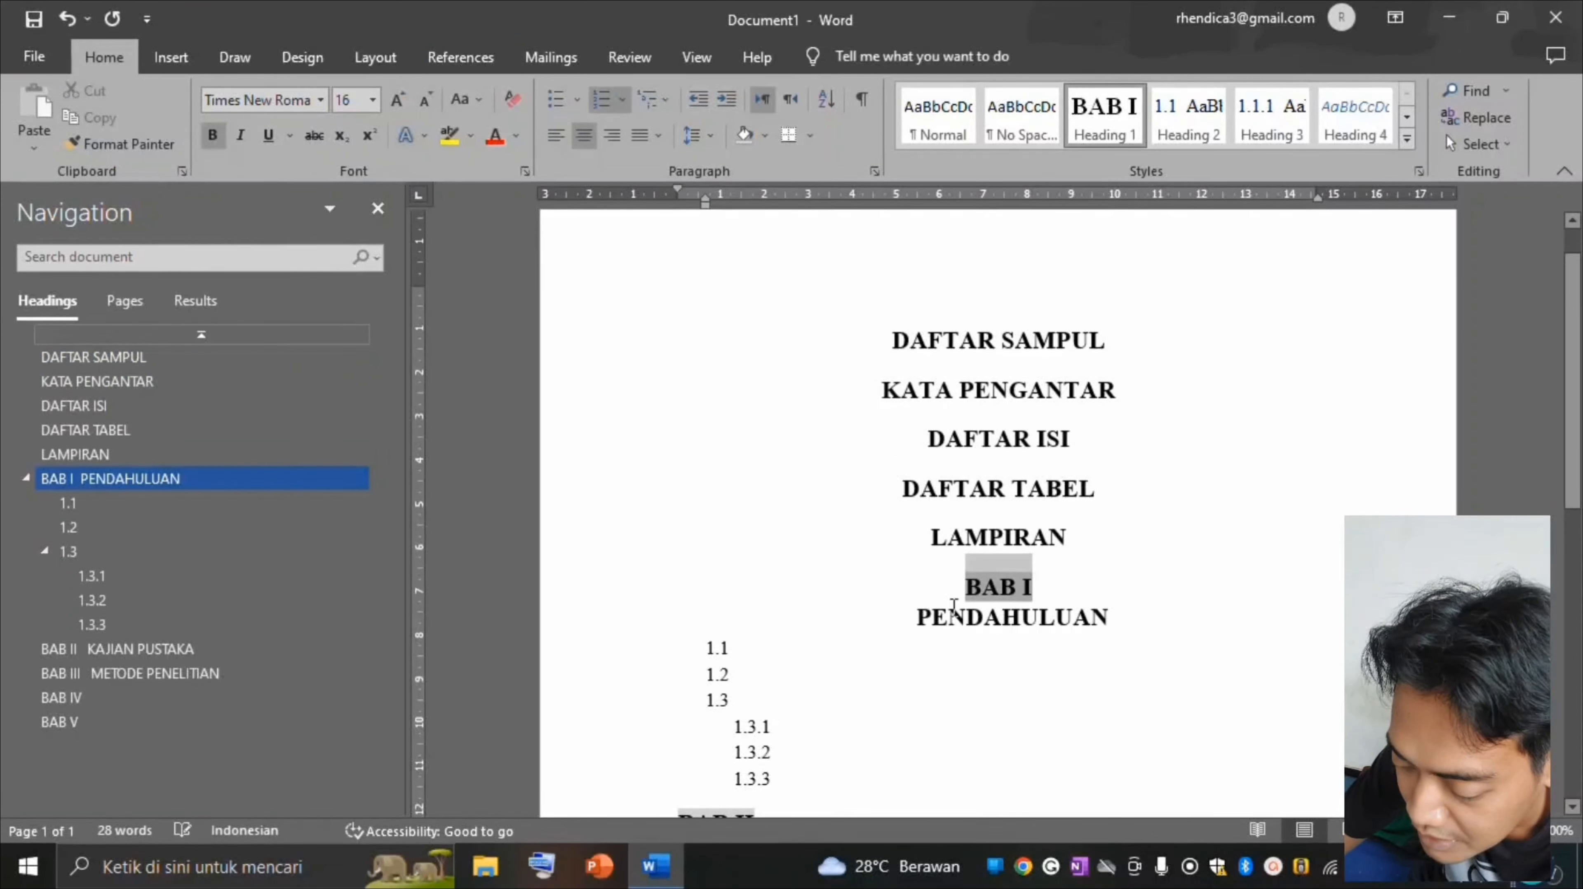
{"action": "scroll", "coordinate": [1050, 630], "scroll_direction": "down", "scroll_amount": 3}
{"action": "scroll", "coordinate": [1036, 465], "scroll_direction": "down", "scroll_amount": 3}
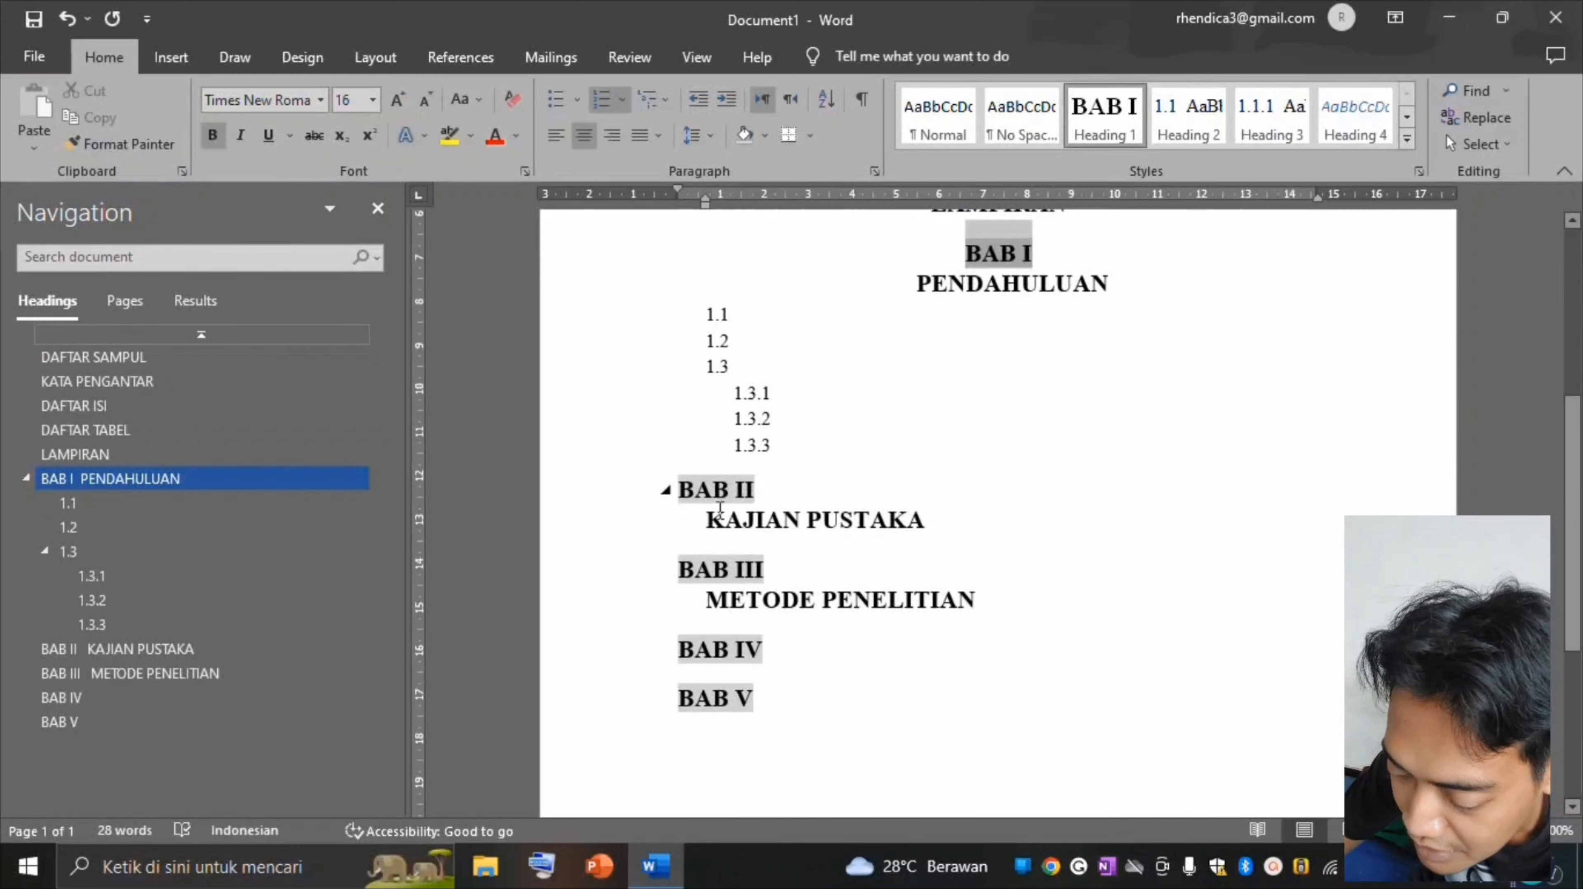
{"action": "left_click", "coordinate": [708, 514]}
{"action": "left_click", "coordinate": [583, 136]}
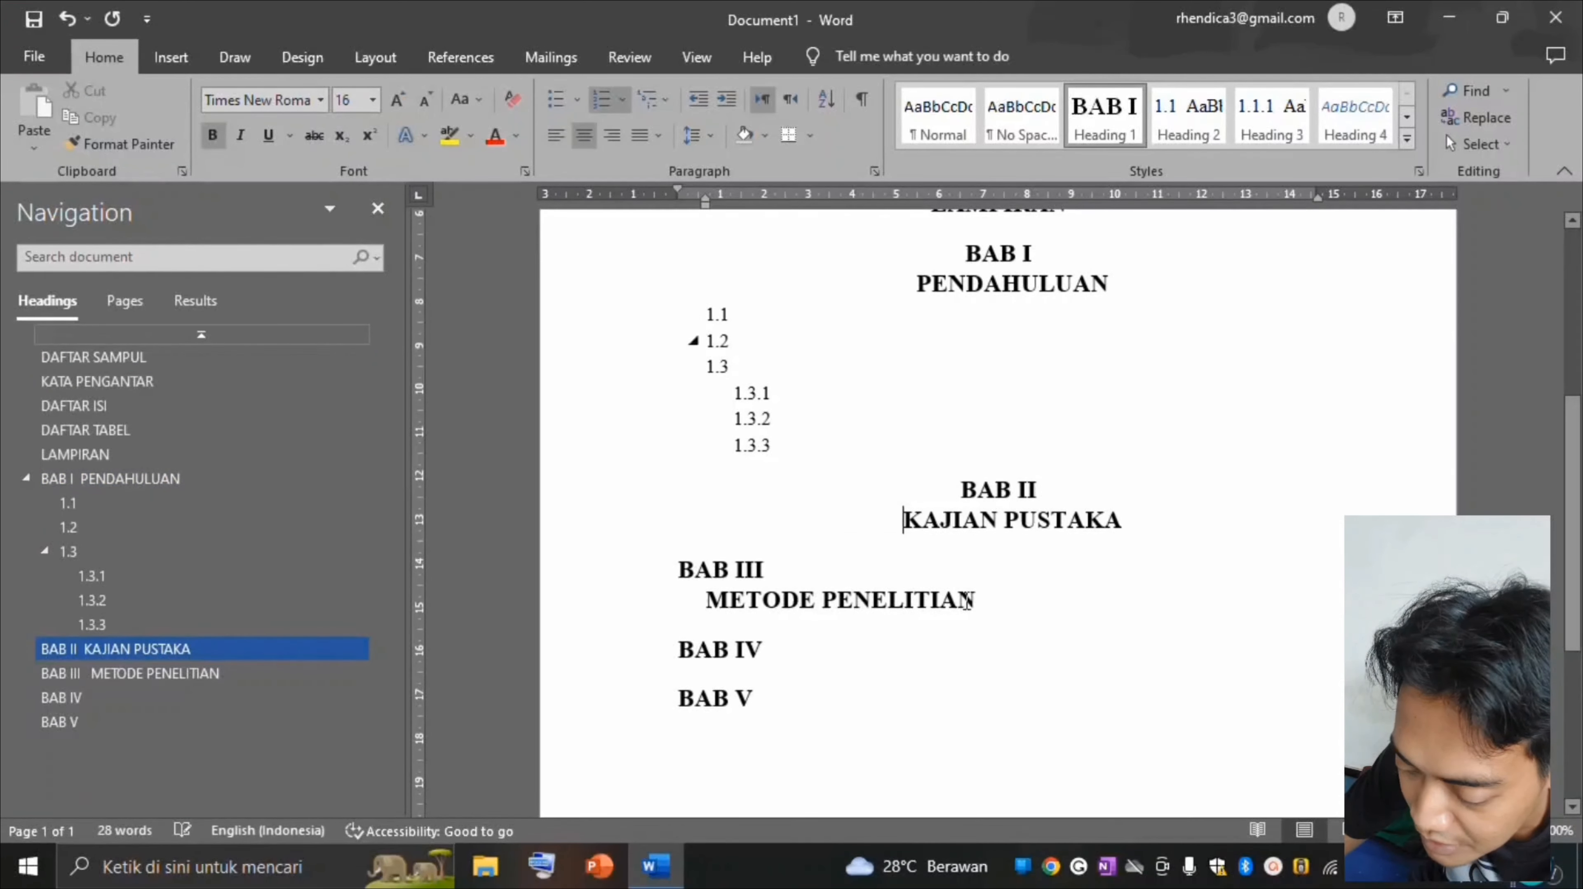
{"action": "left_click", "coordinate": [800, 599]}
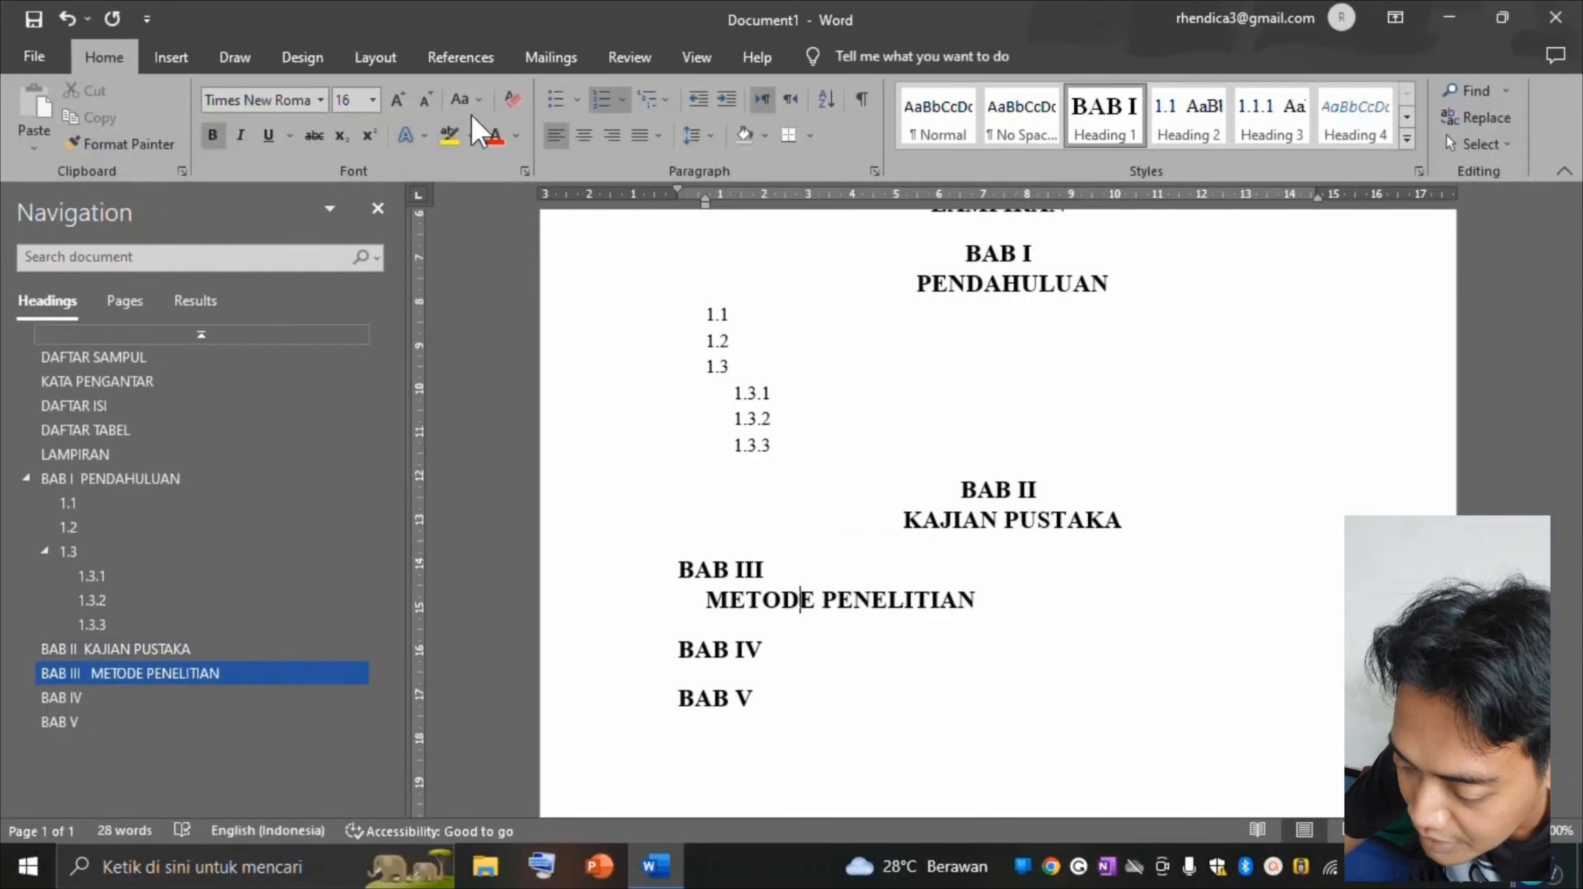
{"action": "left_click", "coordinate": [584, 135]}
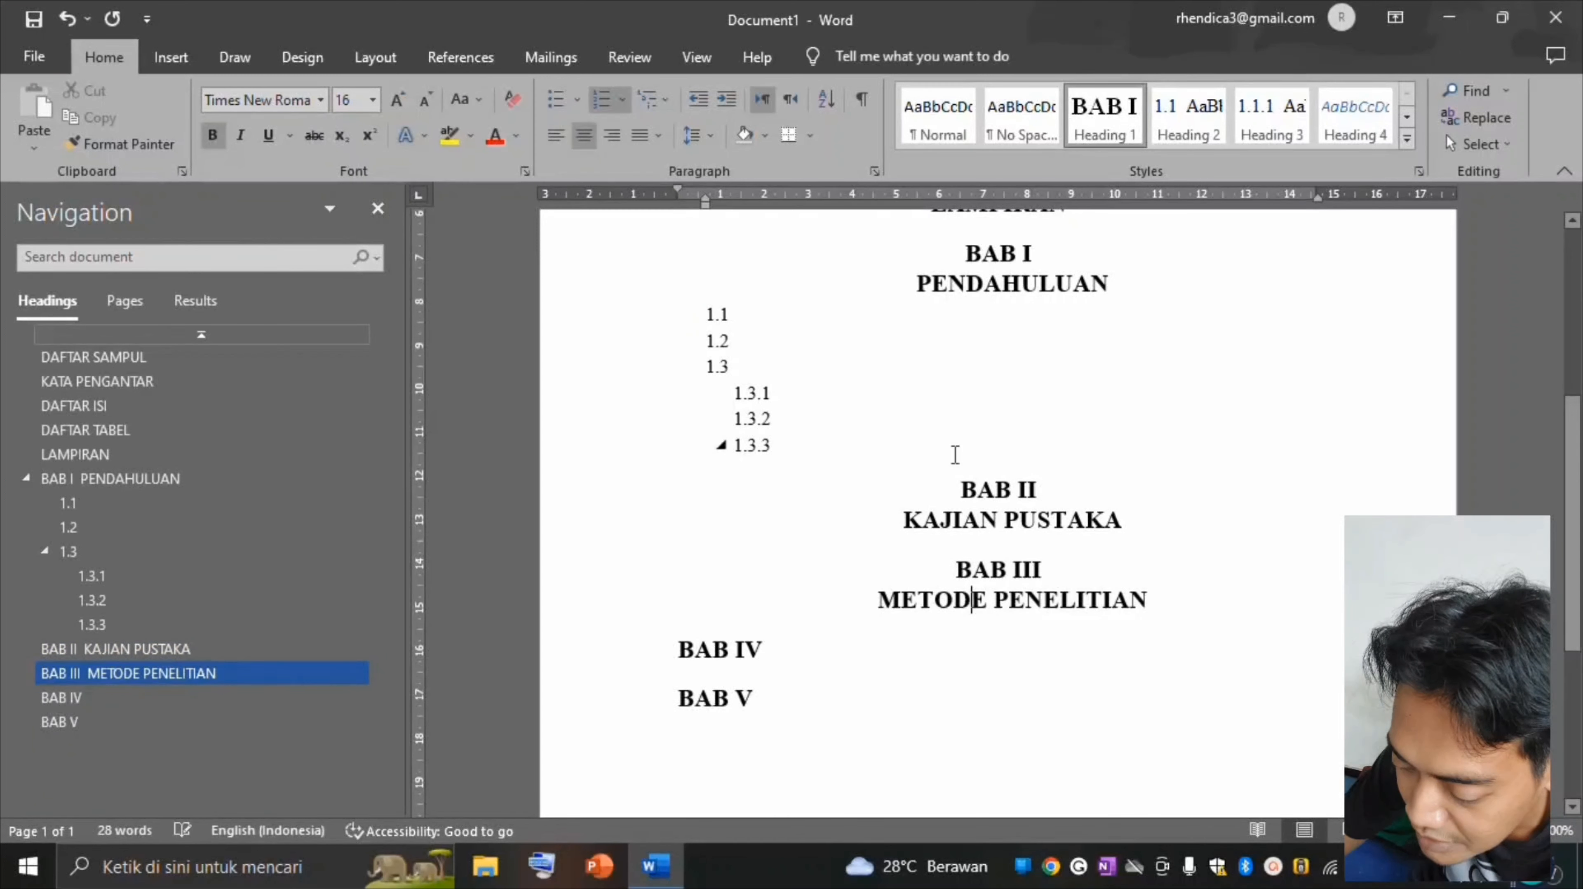
Enter Latar Belakang as the title of subheading 1.1 and Rumusan Masalah as the title of subheading 1.2.
{"action": "scroll", "coordinate": [955, 454], "scroll_direction": "up", "scroll_amount": 3}
{"action": "left_click", "coordinate": [774, 591]}
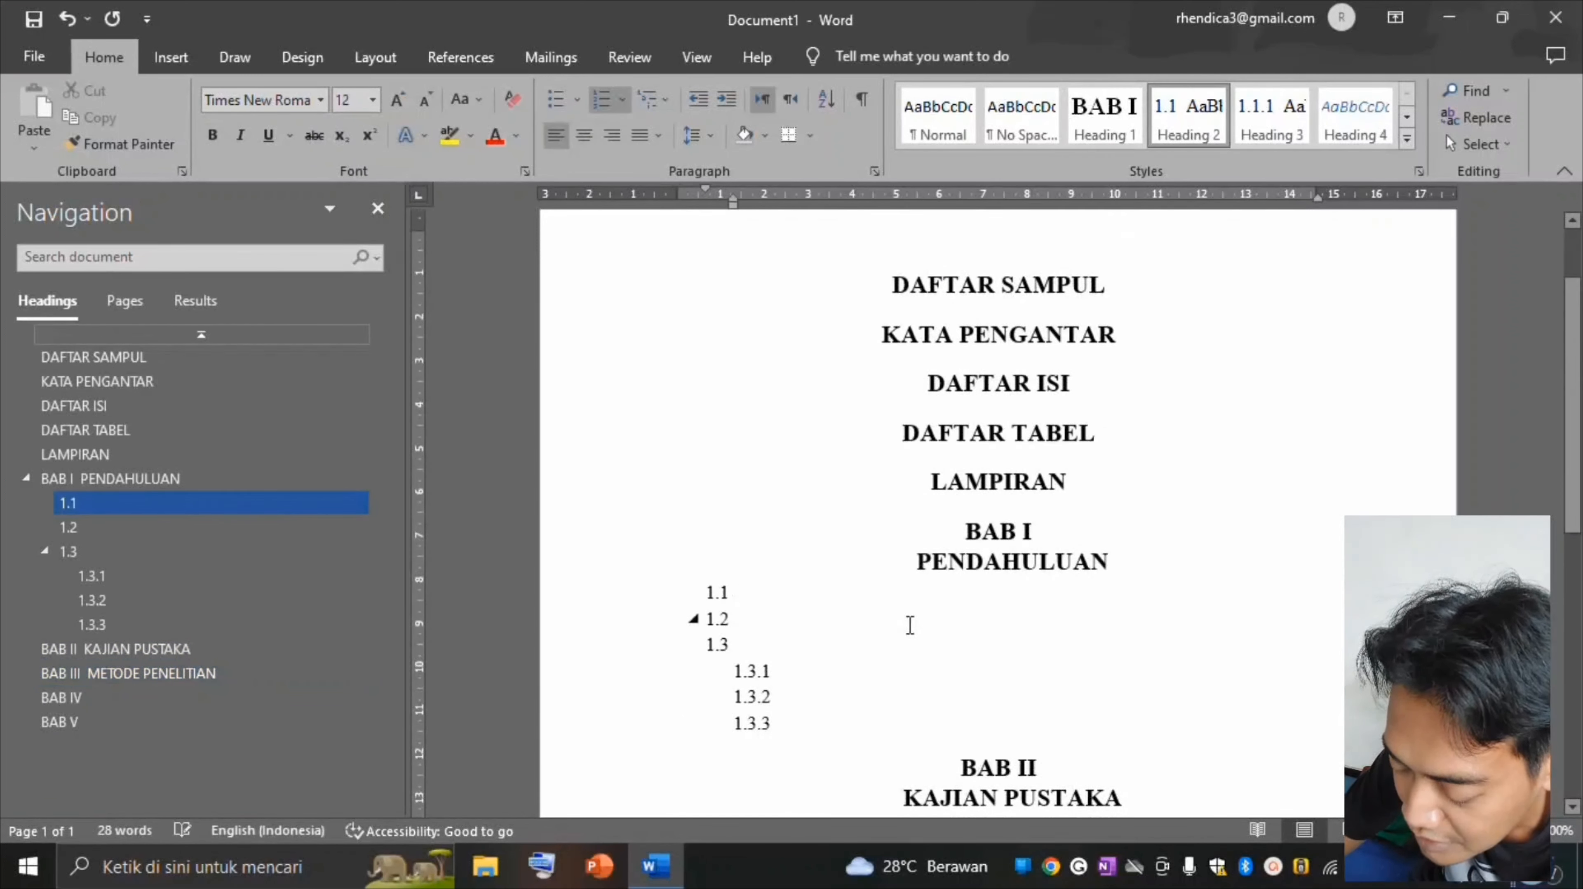
{"action": "scroll", "coordinate": [910, 624], "scroll_direction": "down", "scroll_amount": 3}
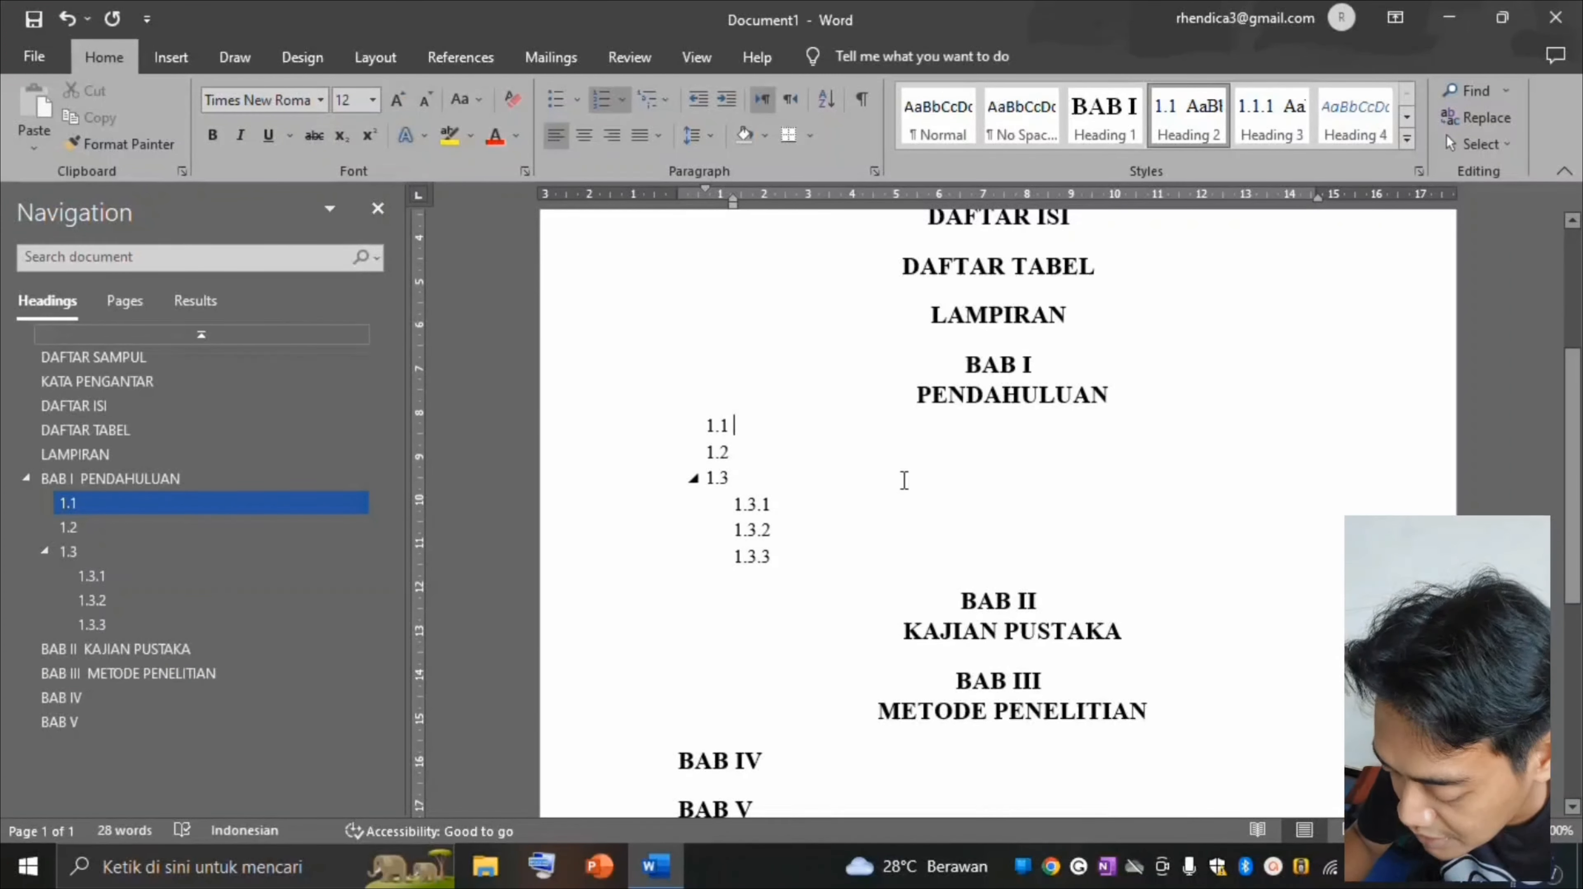
{"action": "type", "text": "Latar"}
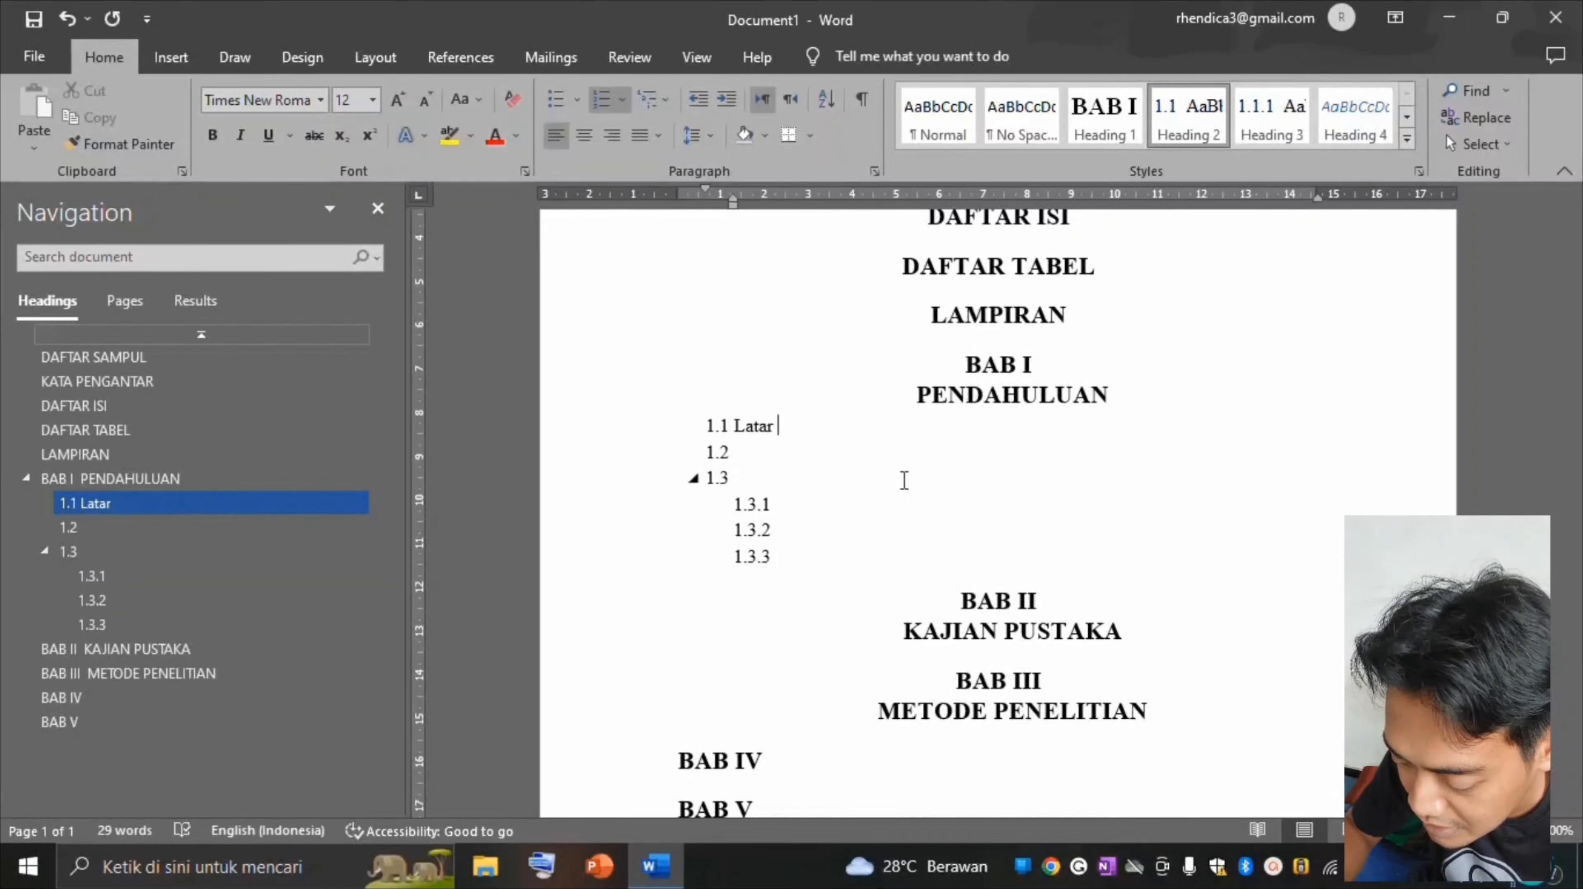
{"action": "type", "text": " Belakang"}
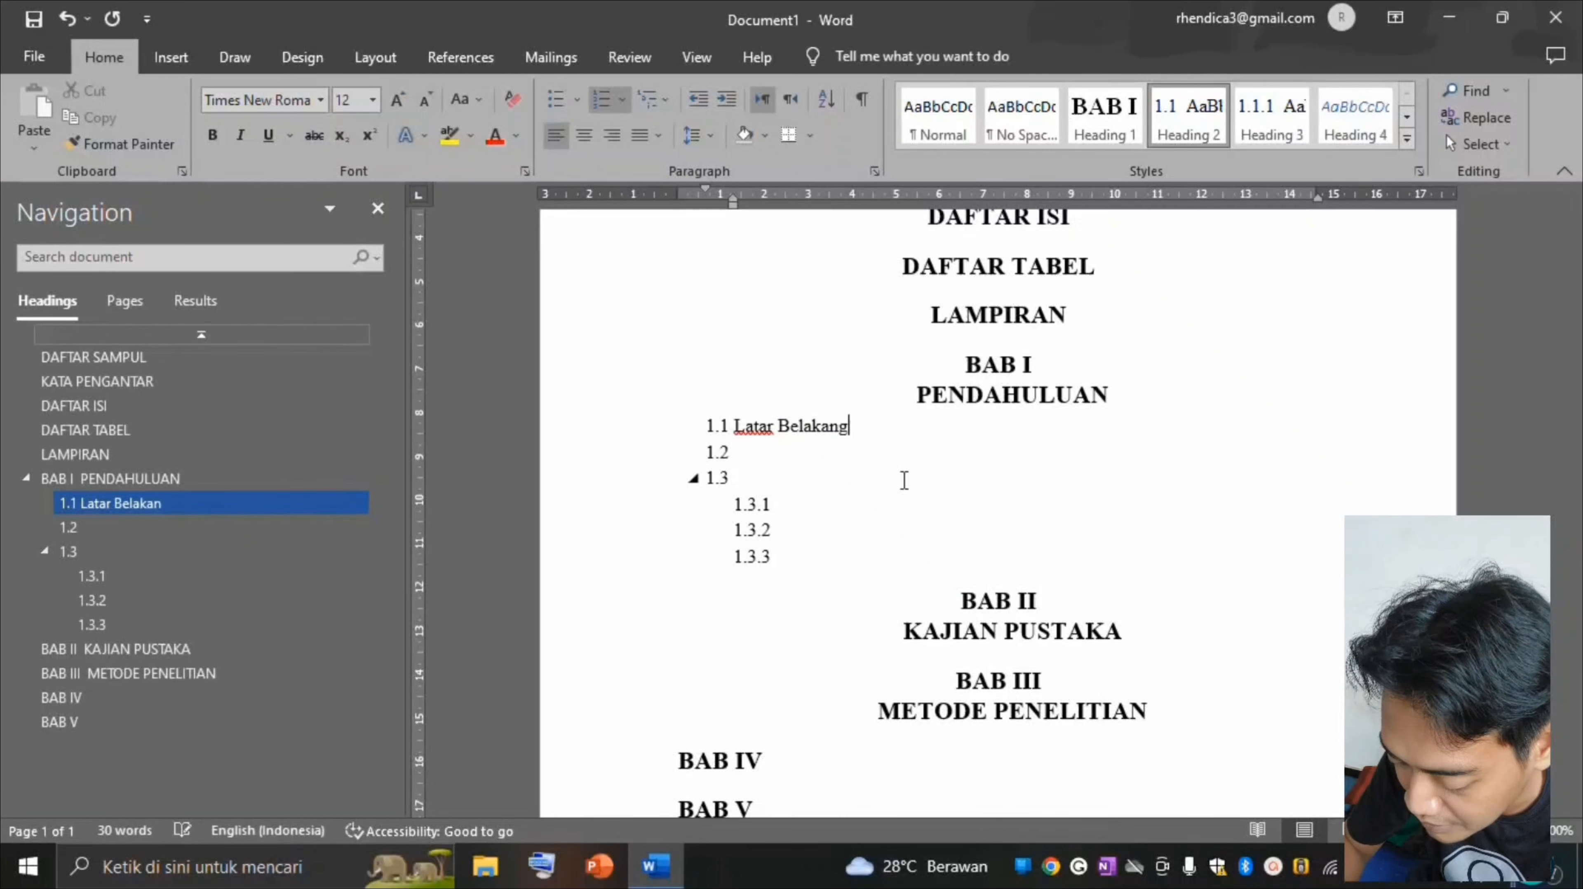
{"action": "key", "text": "Down"}
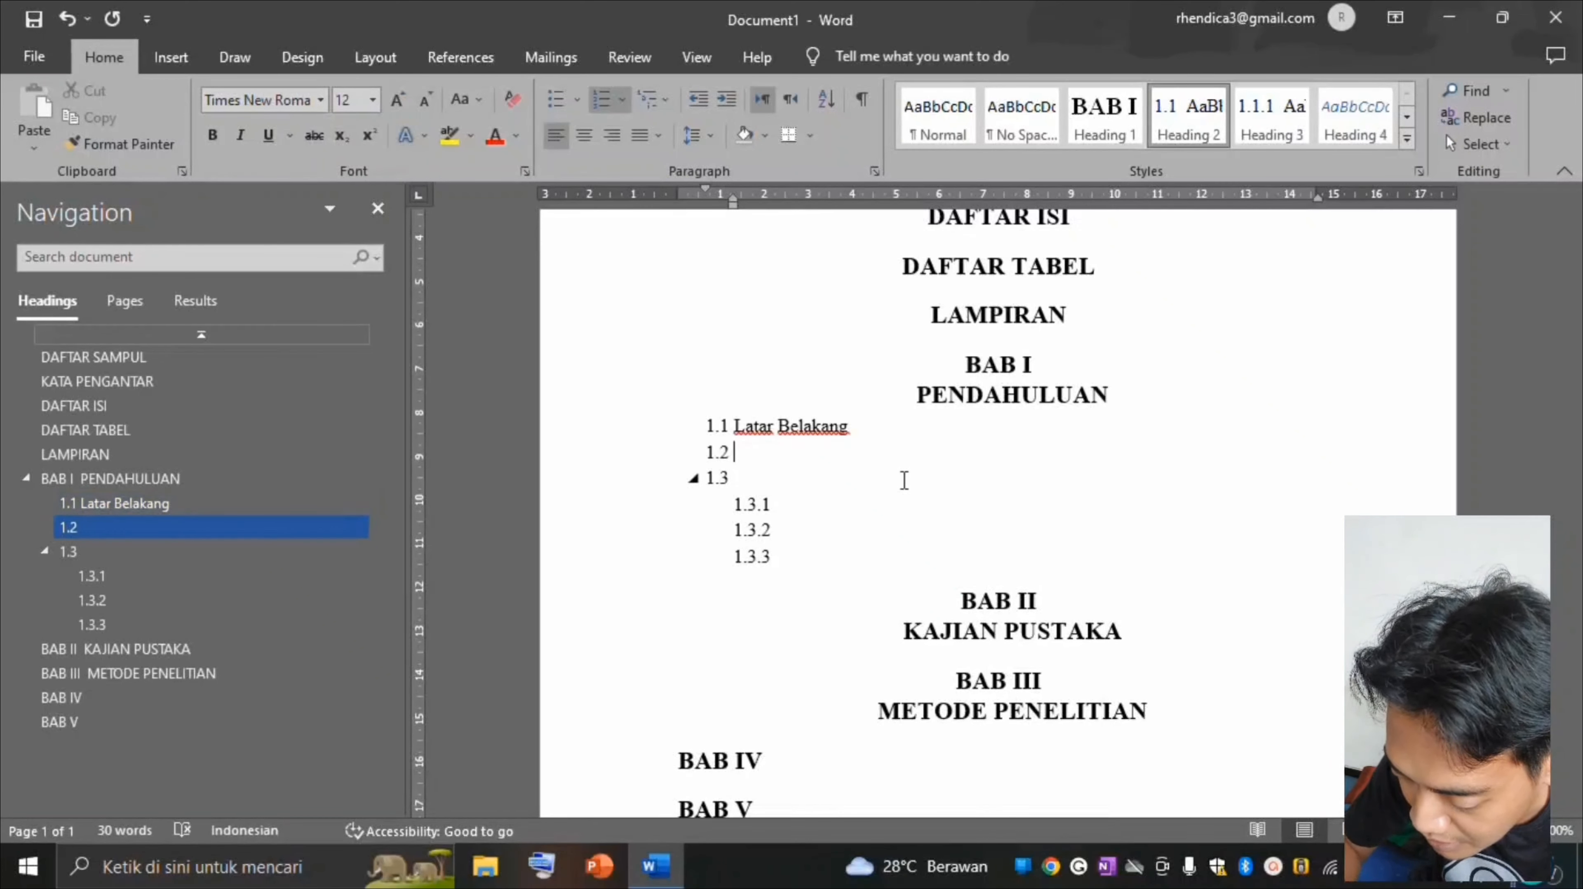
{"action": "type", "text": "Rumu"}
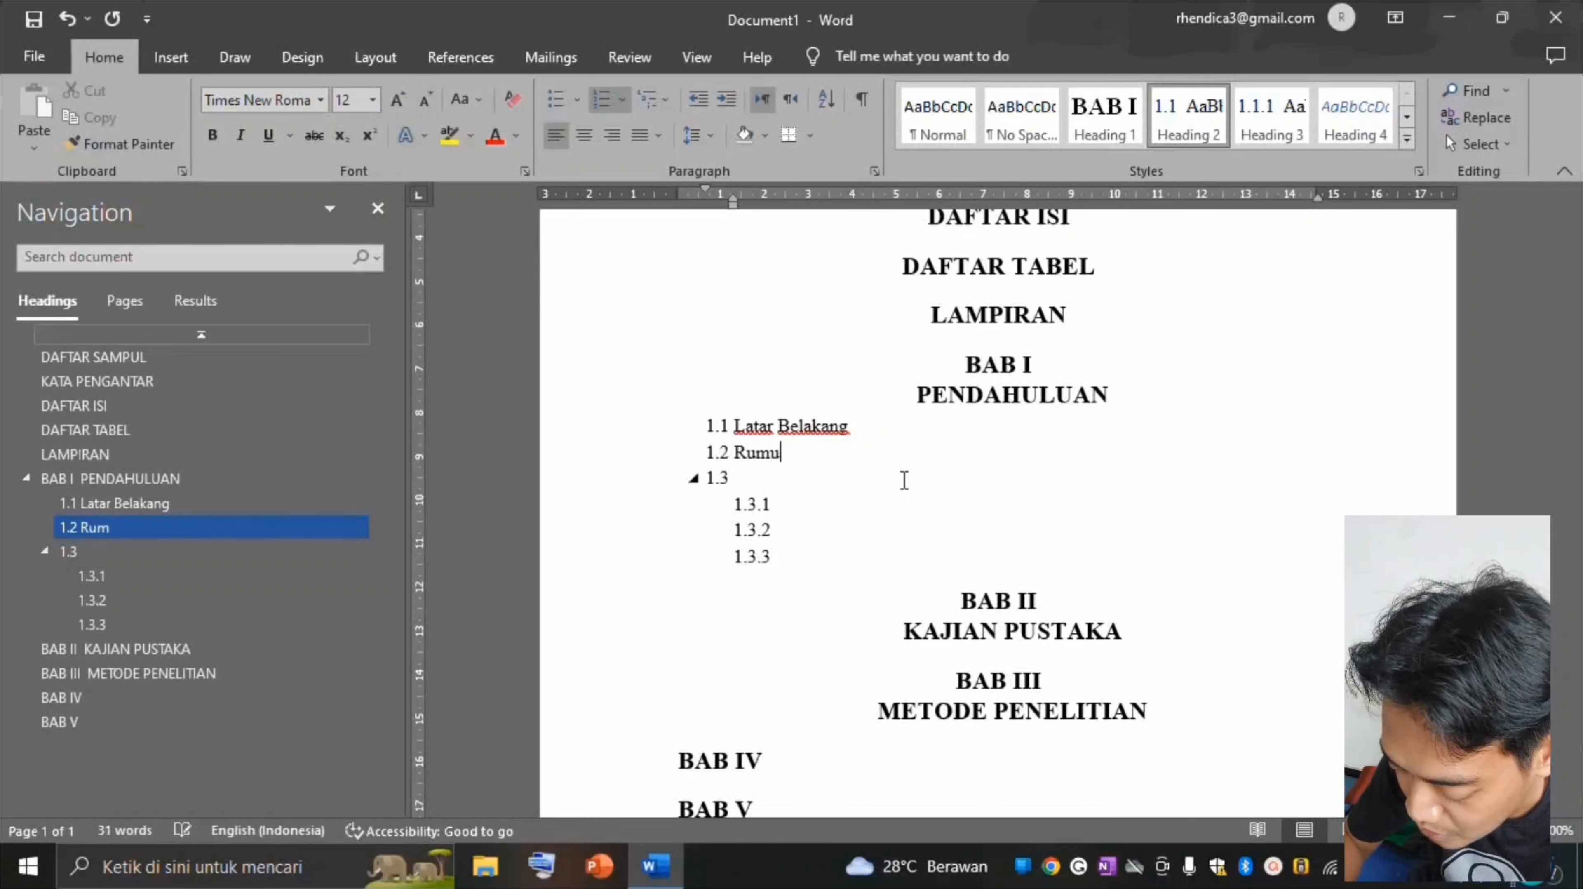
{"action": "type", "text": "san Masalah"}
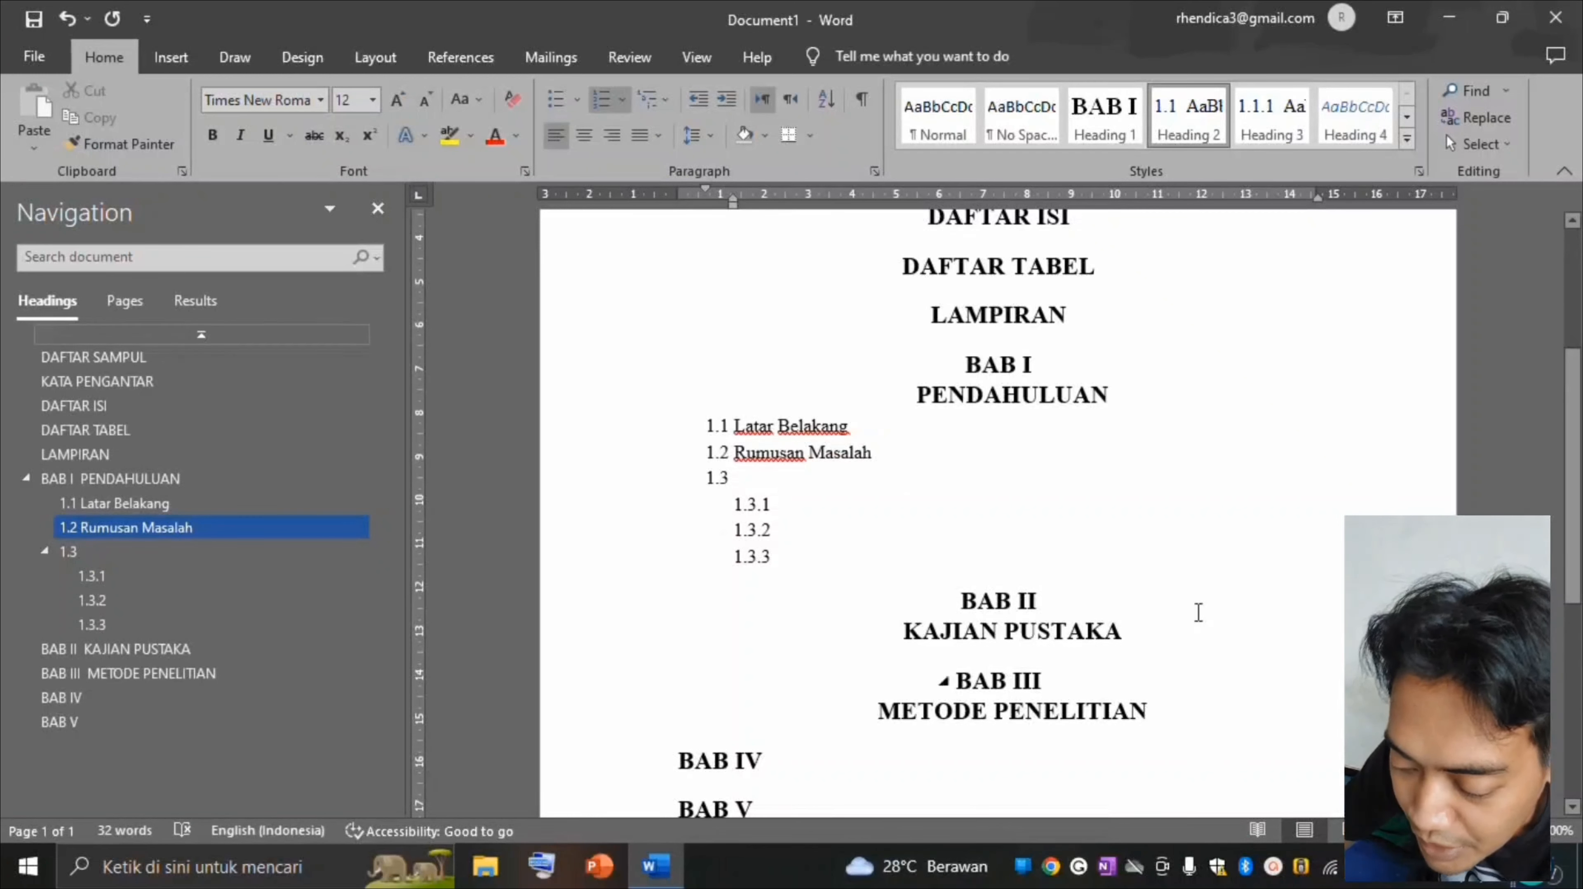
{"action": "scroll", "coordinate": [1146, 644], "scroll_direction": "down", "scroll_amount": 3}
{"action": "scroll", "coordinate": [1146, 643], "scroll_direction": "up", "scroll_amount": 5}
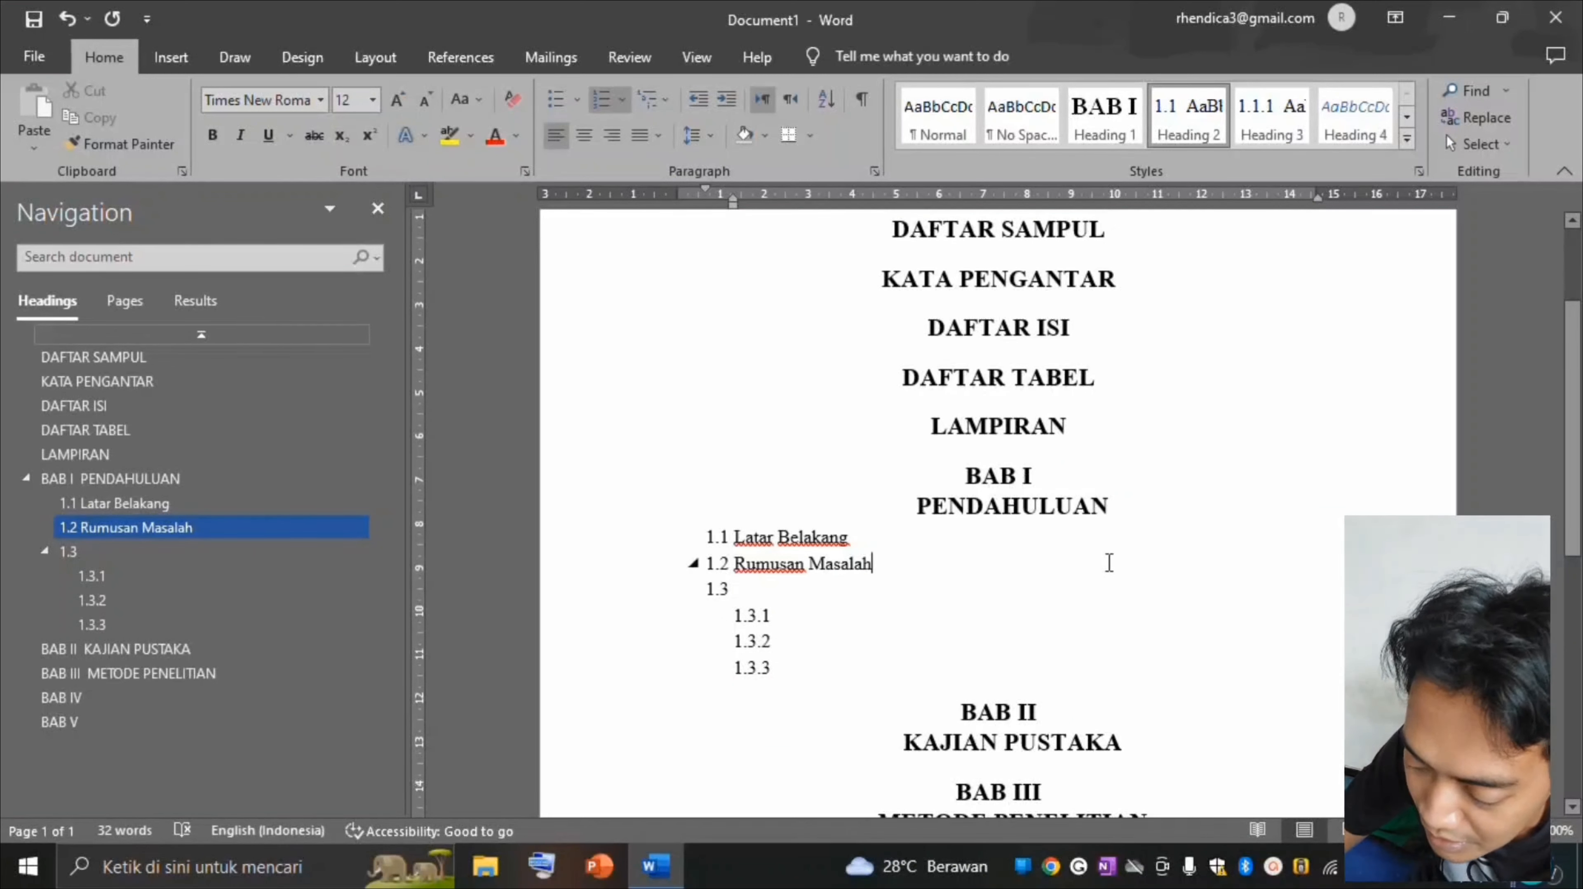
{"action": "scroll", "coordinate": [1096, 579], "scroll_direction": "up", "scroll_amount": 2}
{"action": "scroll", "coordinate": [1066, 629], "scroll_direction": "down", "scroll_amount": 3}
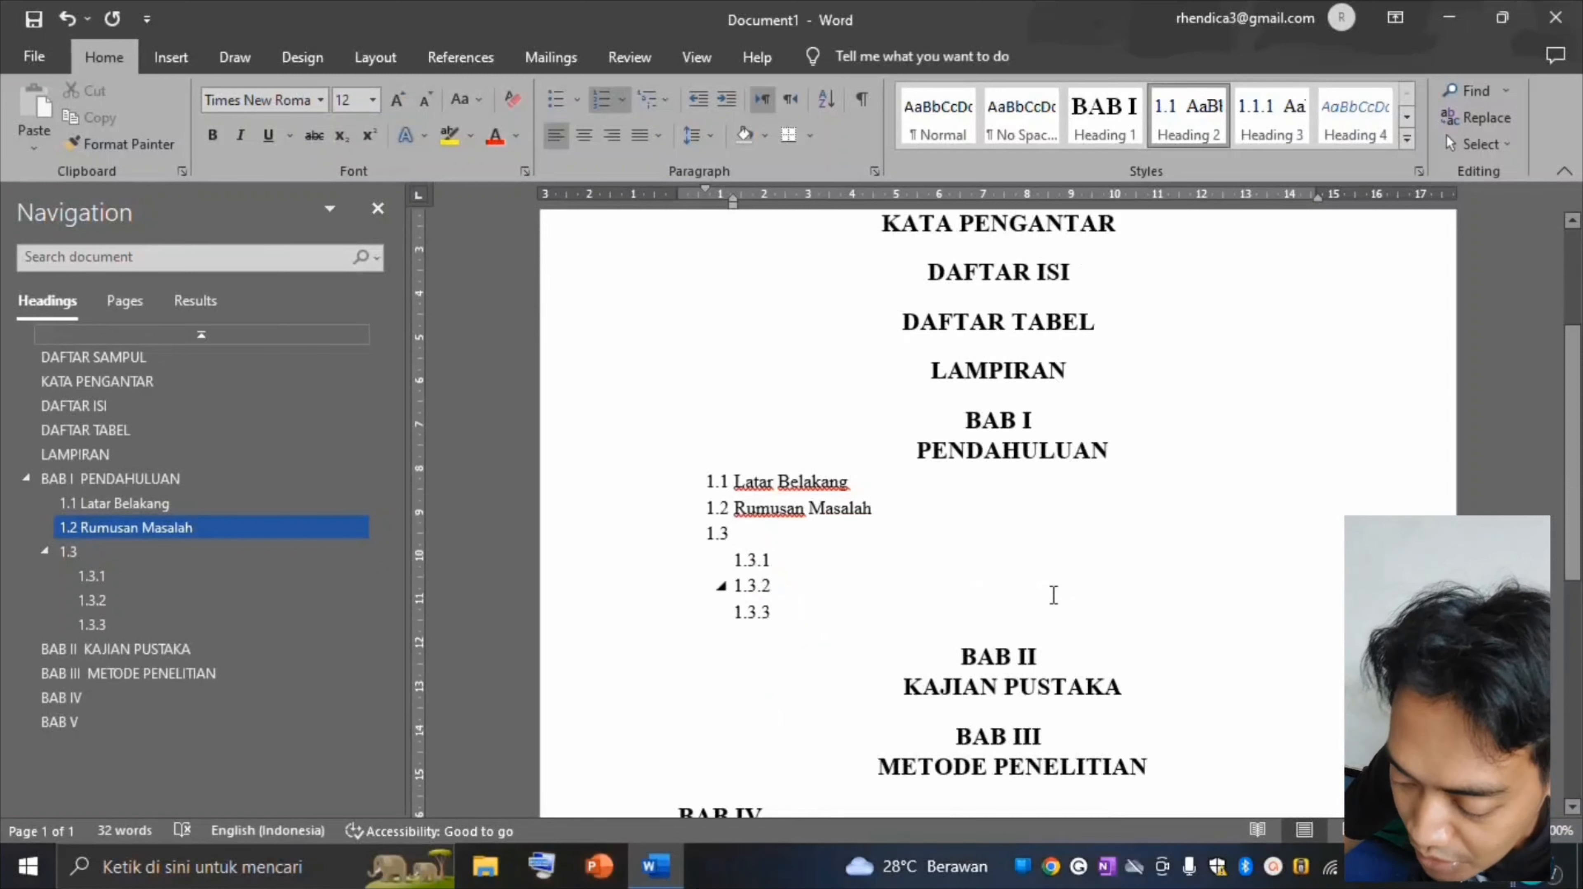